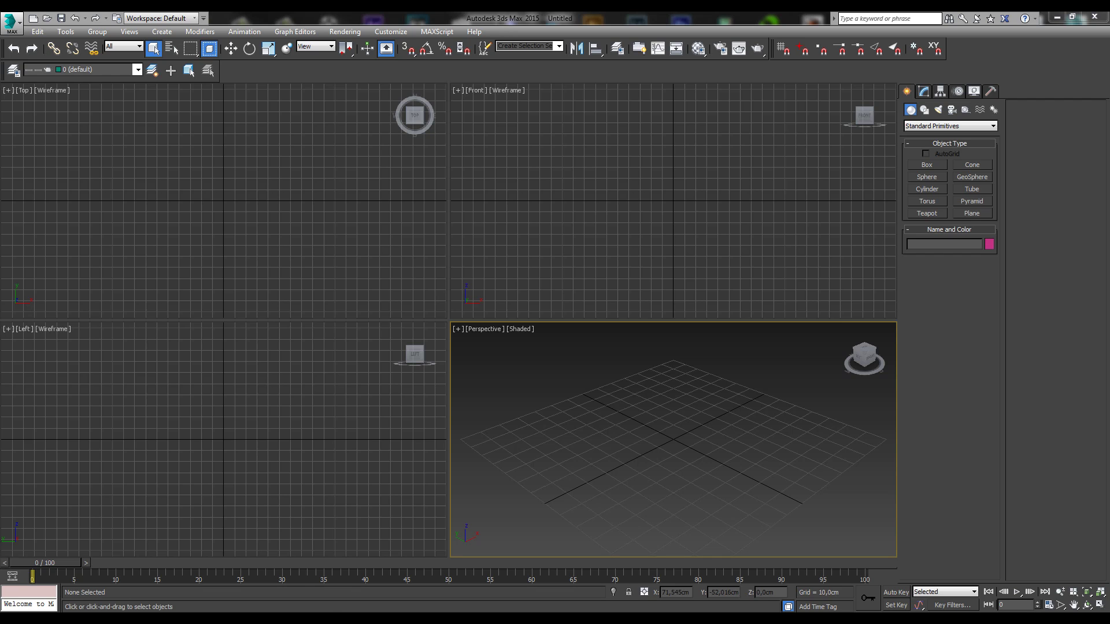
Switch to Photoshop and add an Exposure adjustment layer to cloudy_sun38deg_0086-03.tif, with exposure raised to +3.09
mouse_move(266, 622)
click(276, 578)
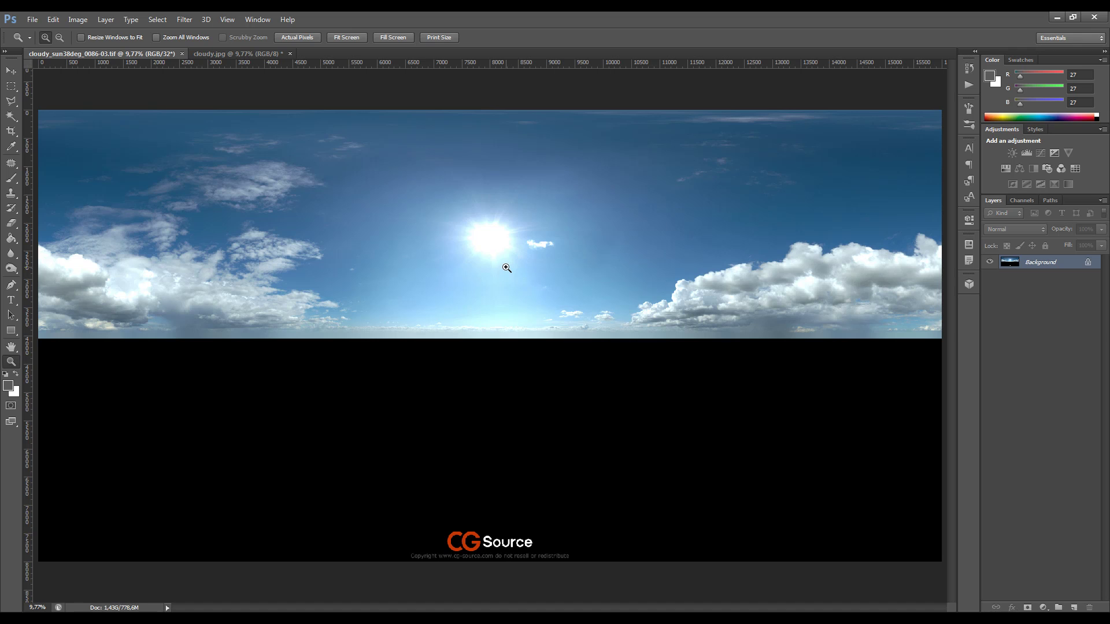
click(1053, 153)
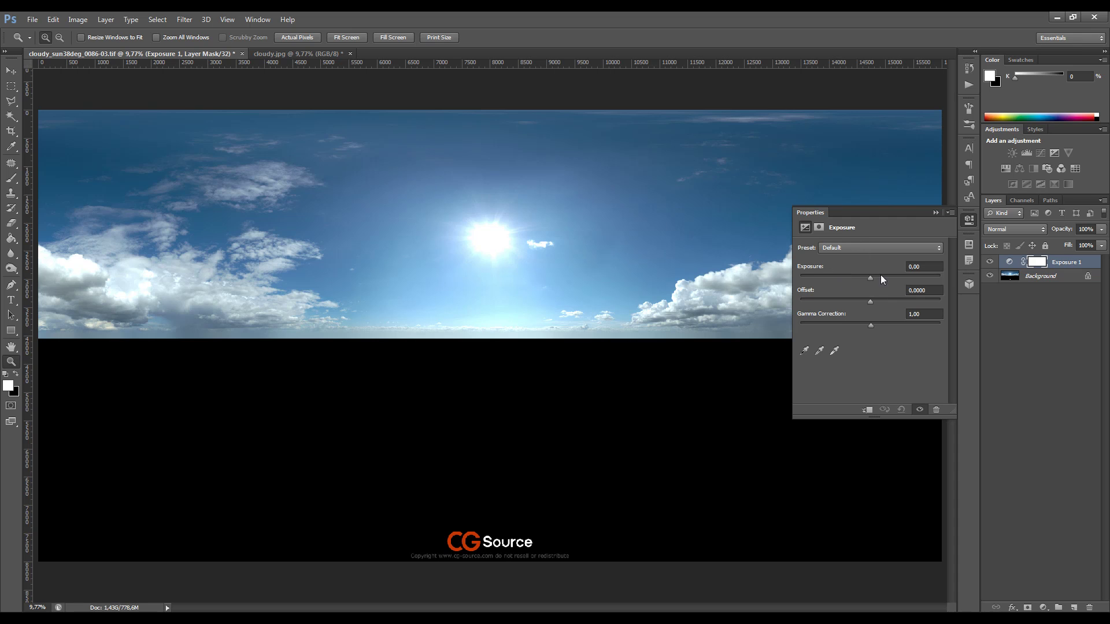
click(927, 267)
drag(870, 280, 902, 278)
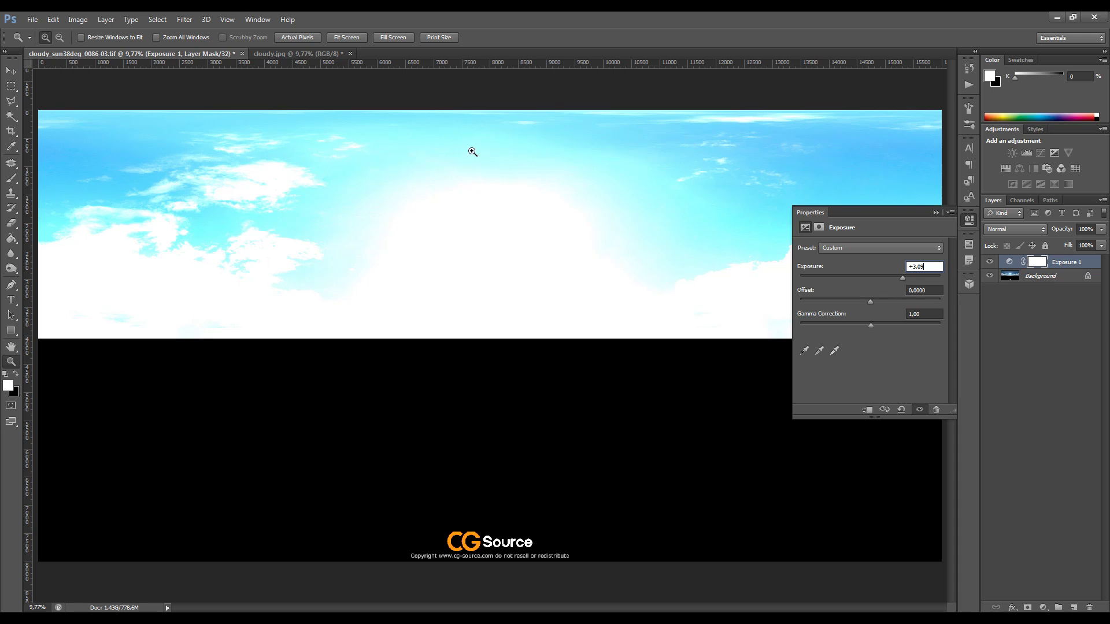
Lower the exposure of the 32-bit sky image in stages to -9 and collapse the adjustment's properties
drag(901, 280, 842, 282)
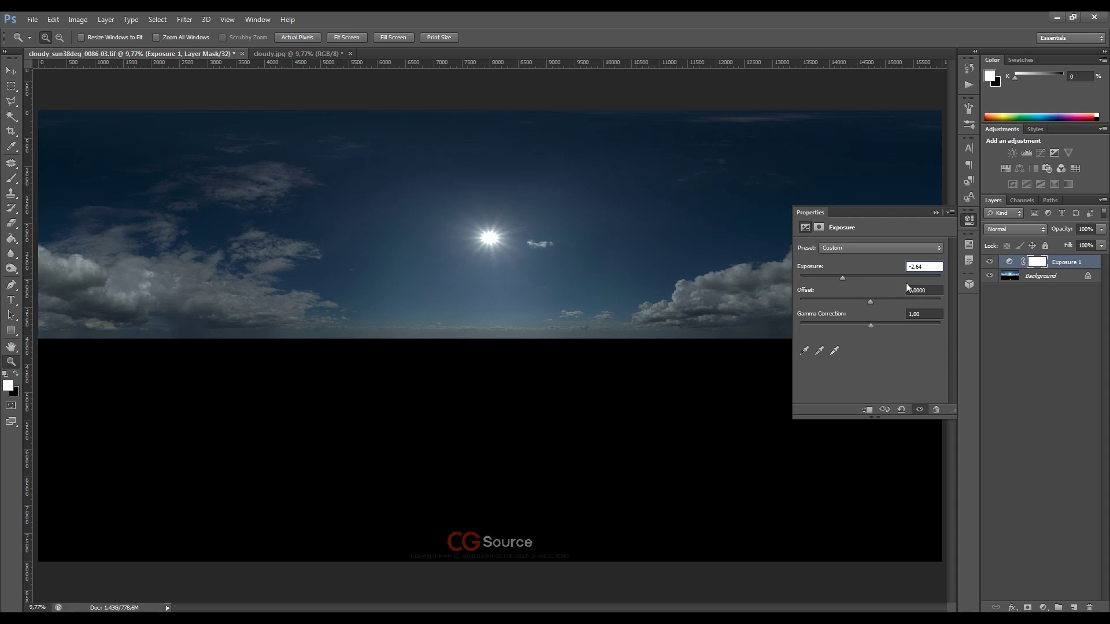
drag(842, 278, 824, 279)
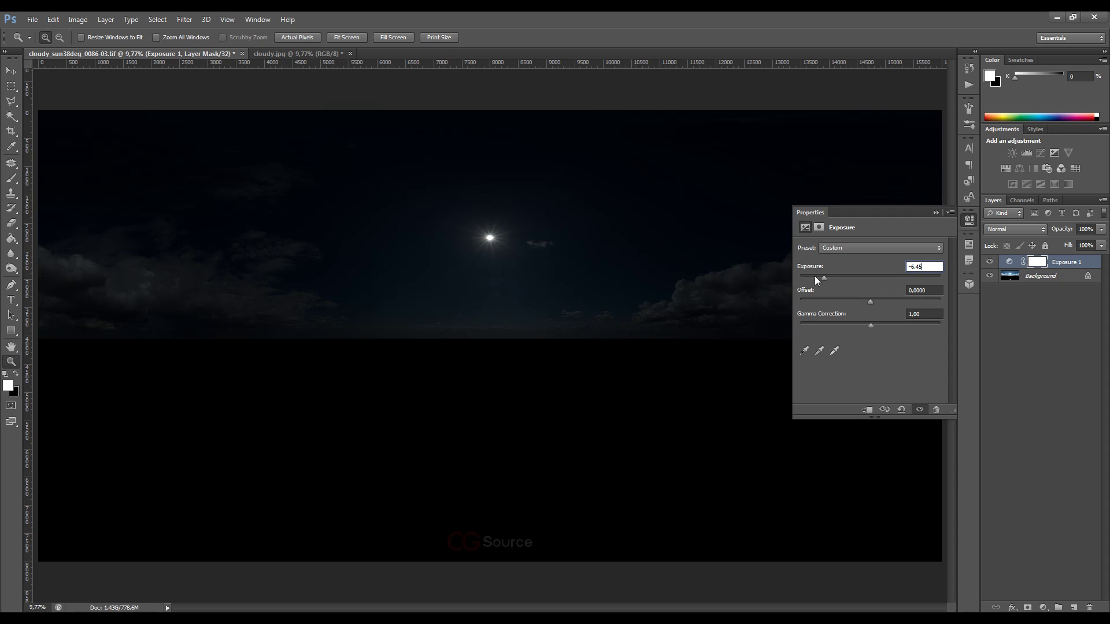
drag(823, 277, 817, 279)
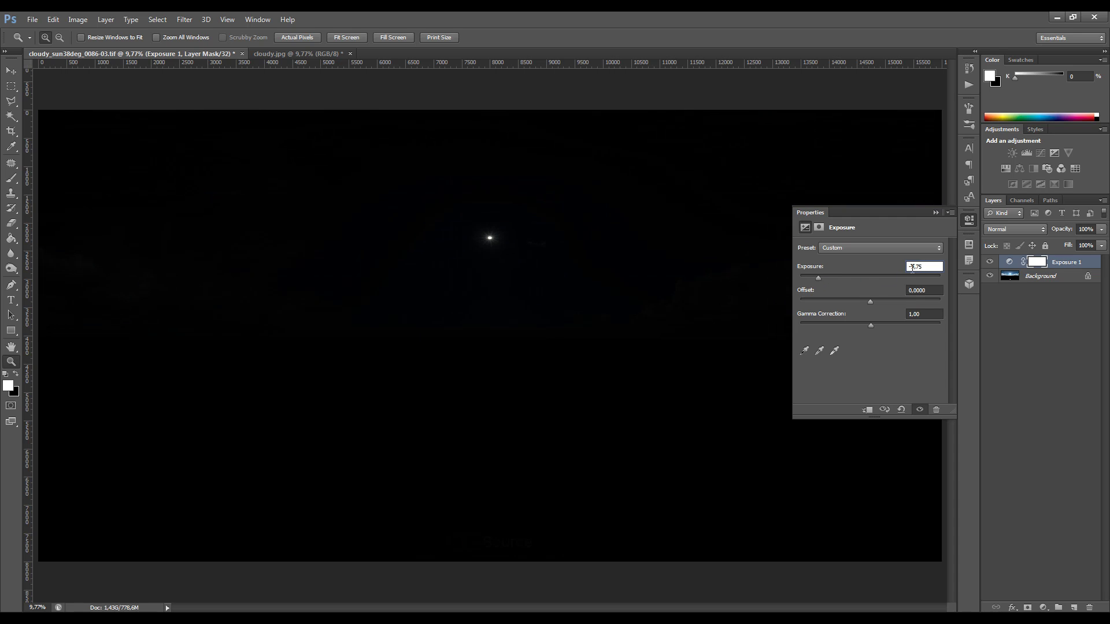
key(shift+Home)
text(-9)
key(Tab)
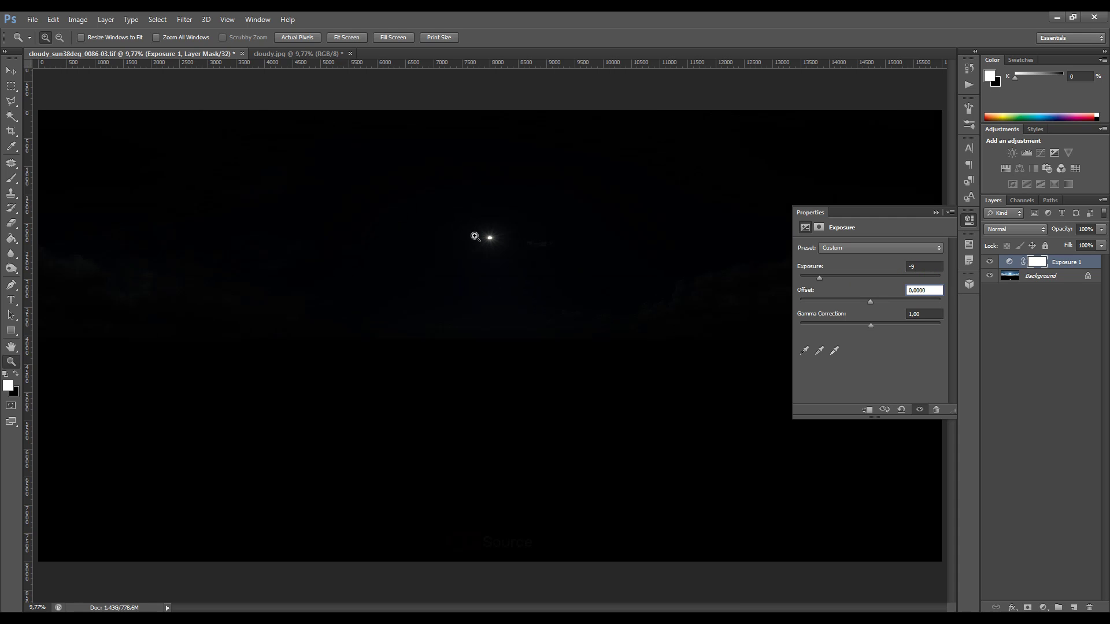
click(936, 212)
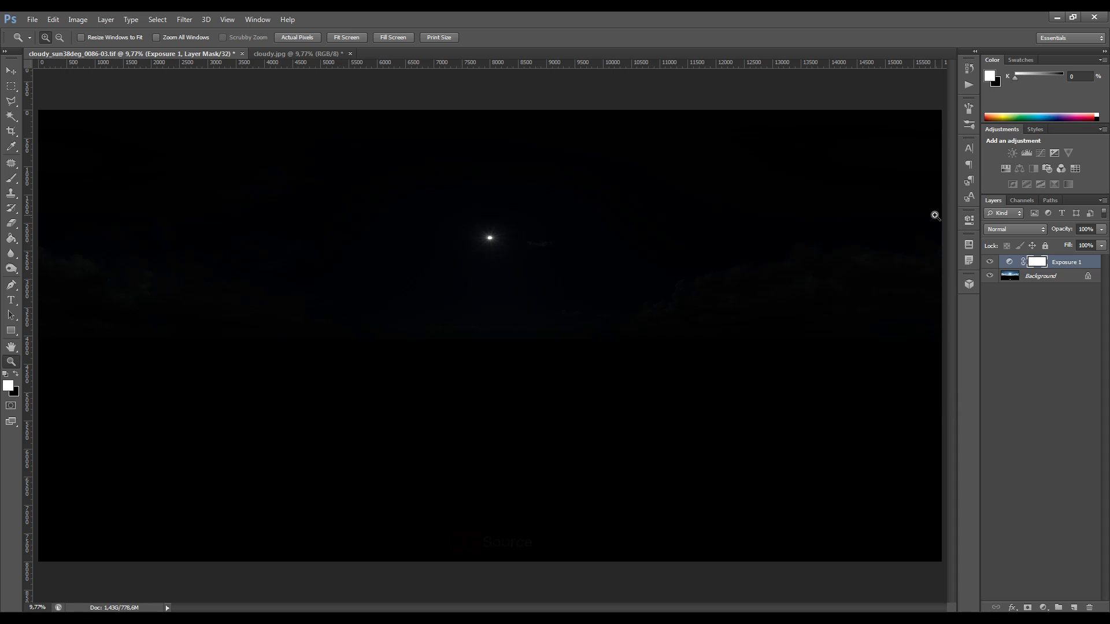
Compare cloudy.jpg with the 32-bit sky image and inspect the image files in the HDR folder
click(276, 54)
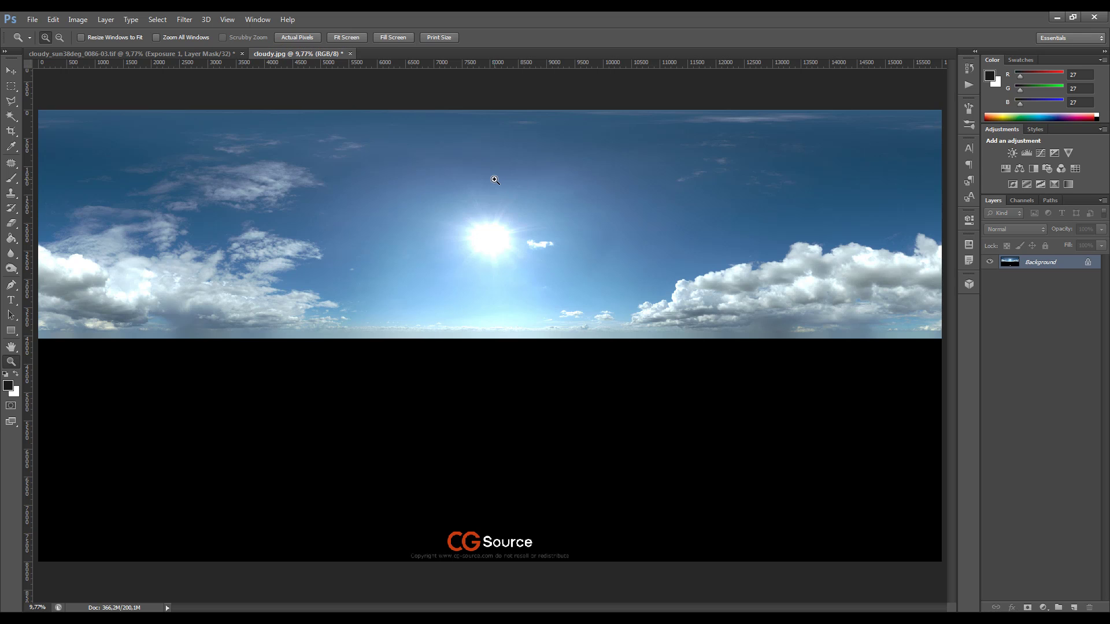
click(130, 54)
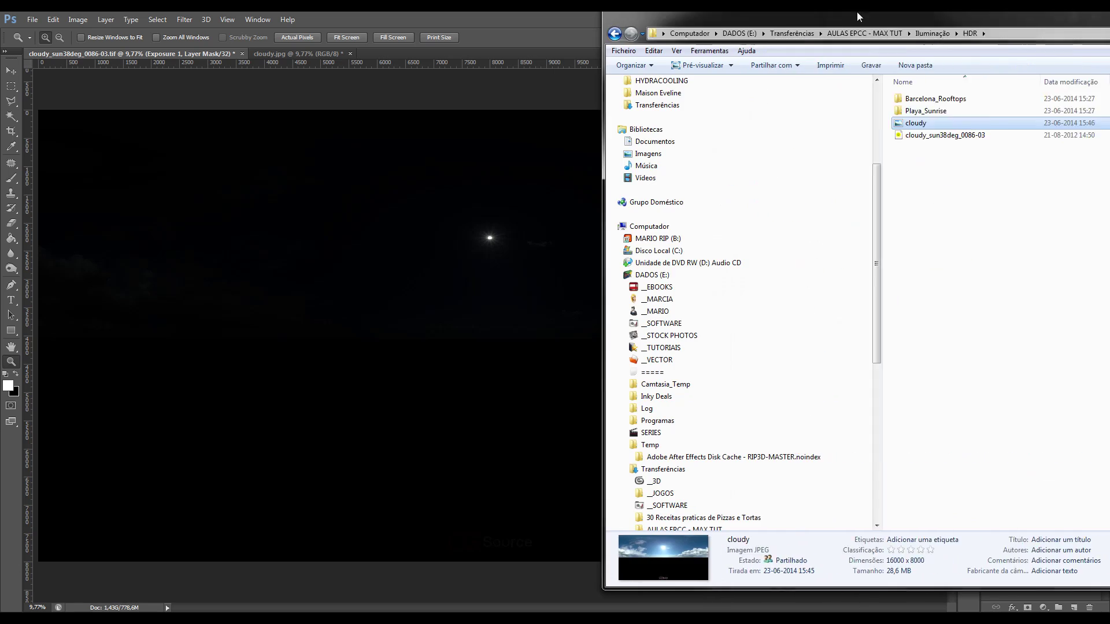
double_click(857, 11)
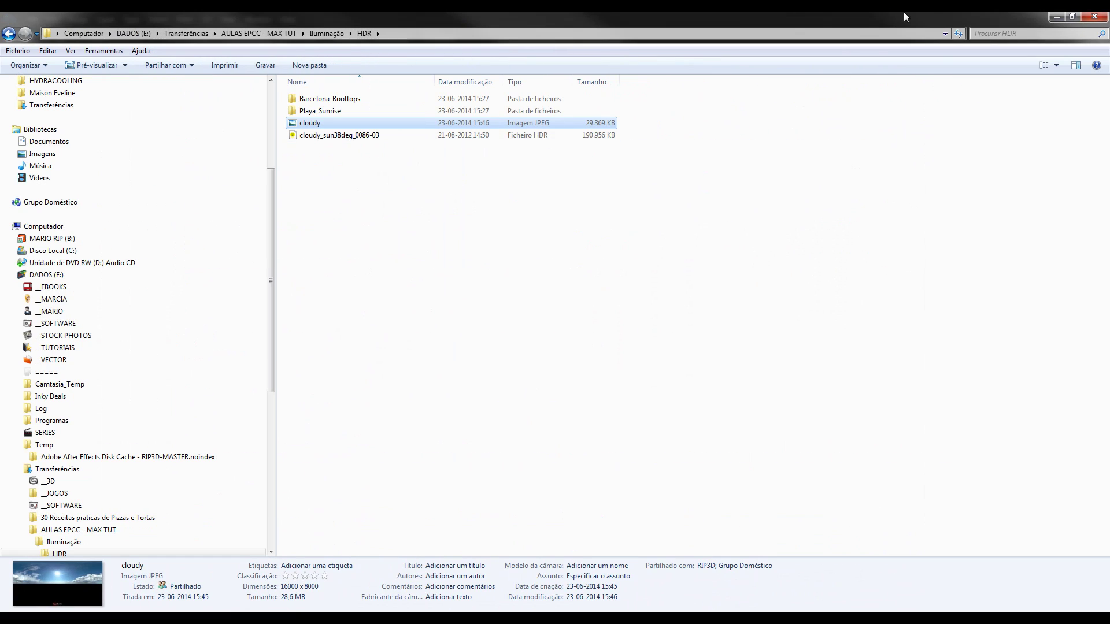
drag(896, 13, 1109, 18)
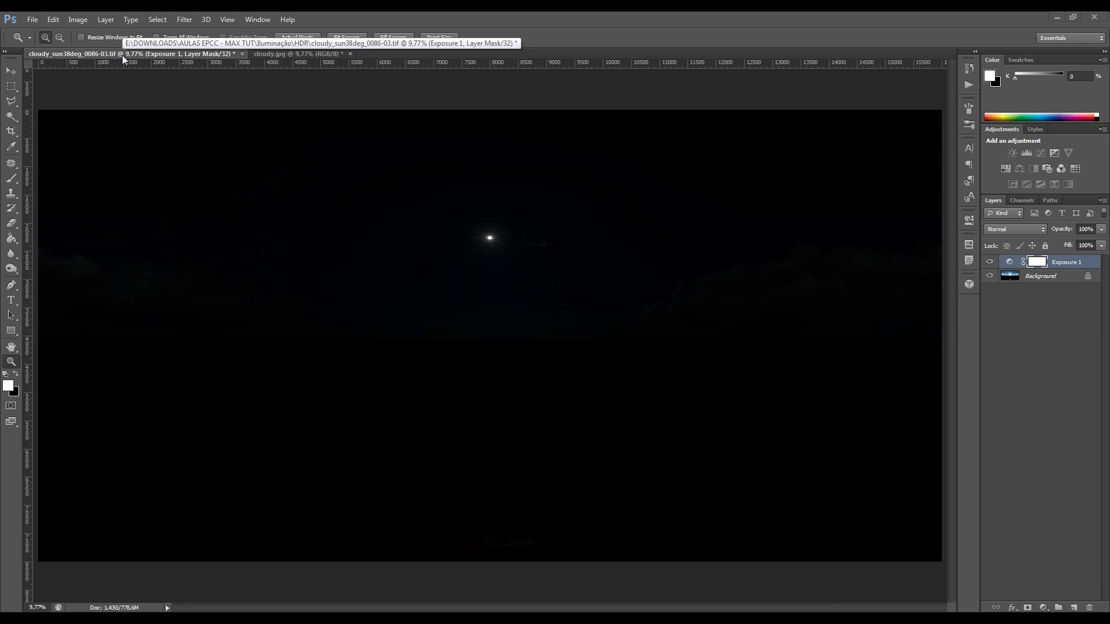
Add an Exposure adjustment layer to cloudy.jpg and set its exposure to -9
click(275, 54)
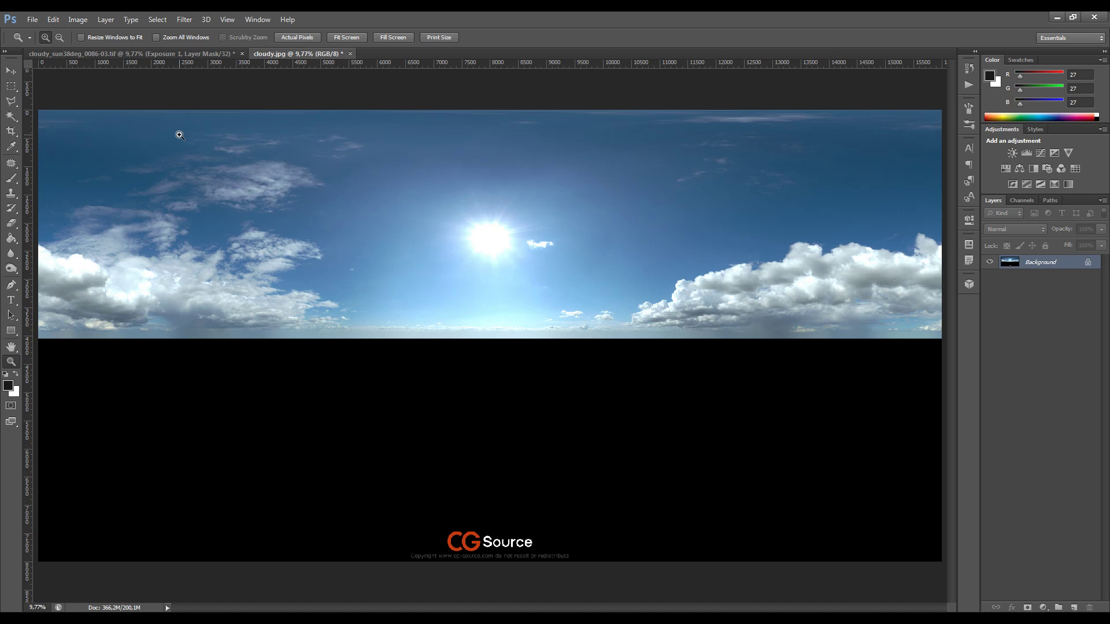
click(1058, 155)
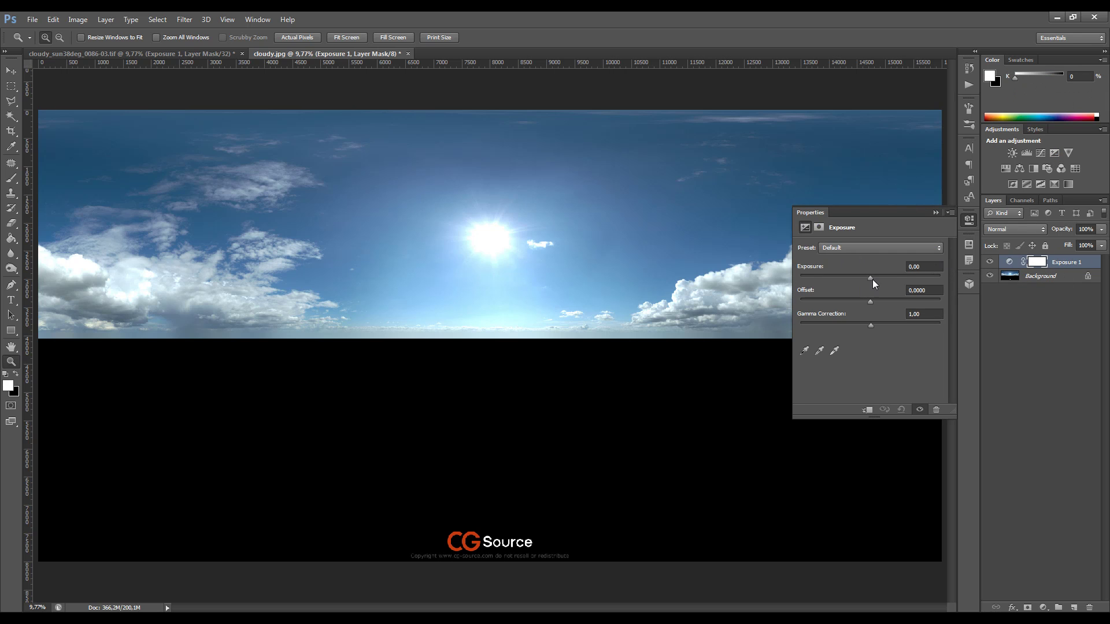
drag(872, 279, 819, 282)
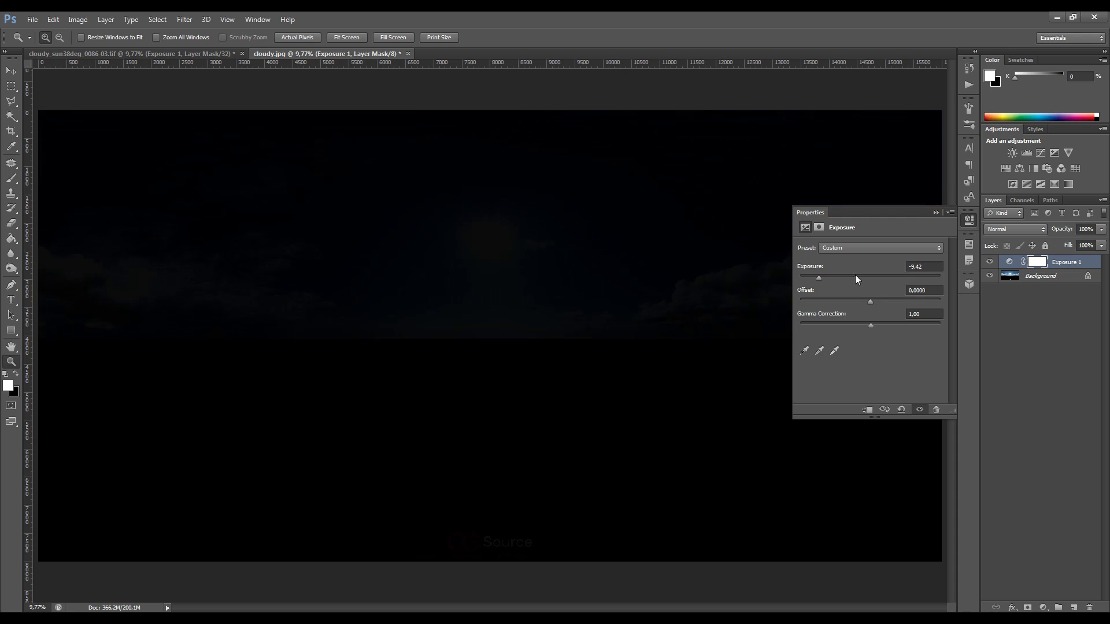
double_click(916, 266)
text(-9)
drag(818, 277, 830, 278)
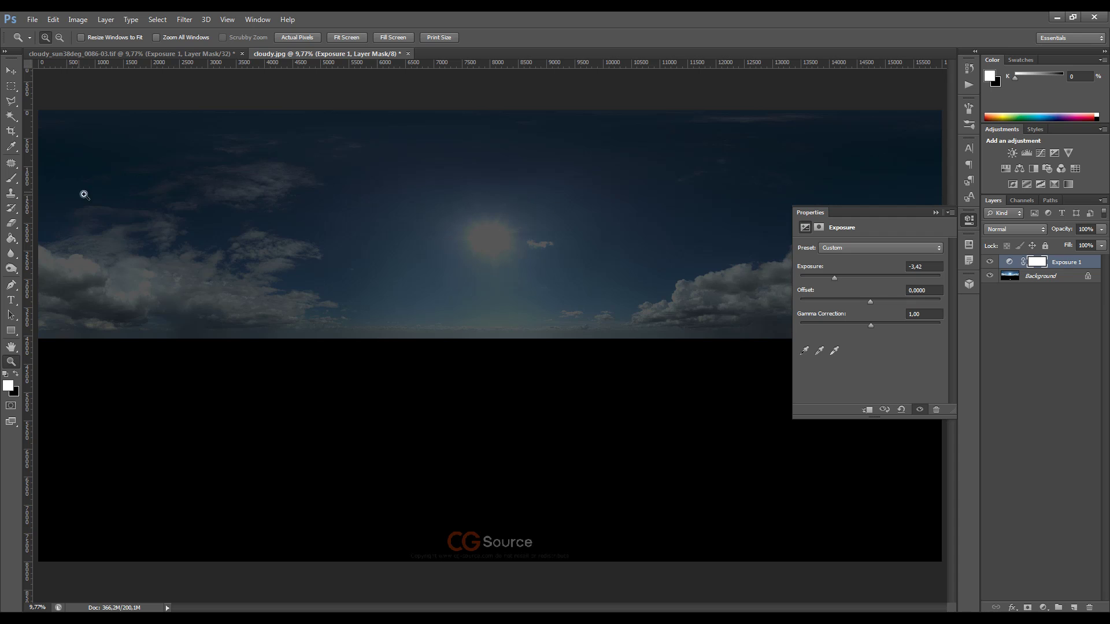
mouse_move(839, 279)
mouse_down()
mouse_move(851, 280)
mouse_move(821, 282)
mouse_move(836, 282)
mouse_up()
drag(912, 264, 939, 265)
text(-9)
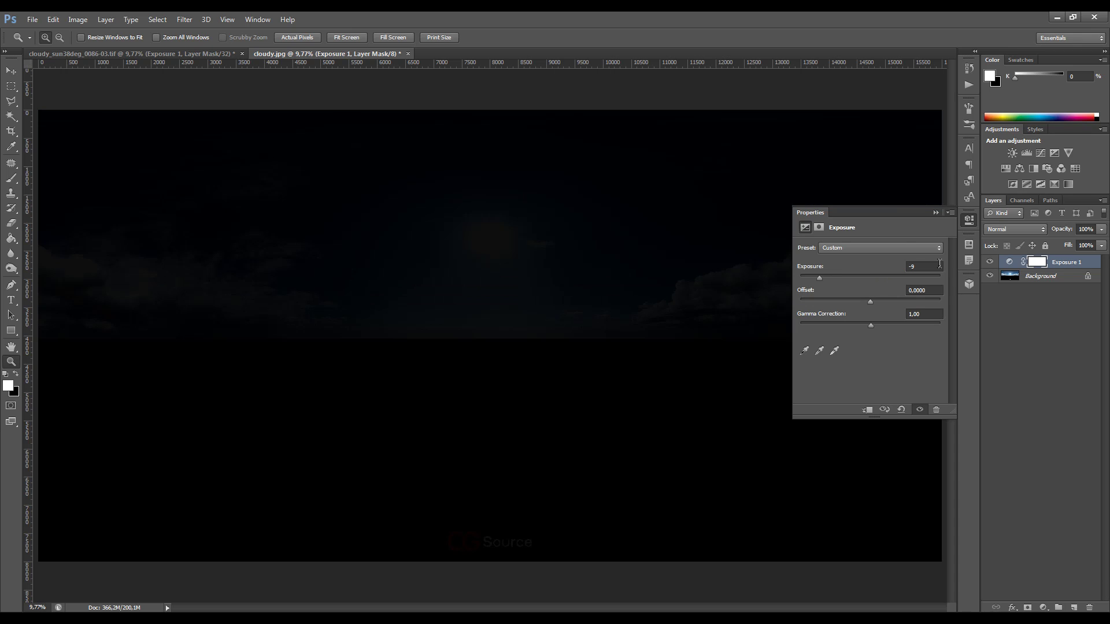
Compare the sun's brightness in the 32-bit and JPG sky images at the same exposure
click(215, 54)
click(301, 53)
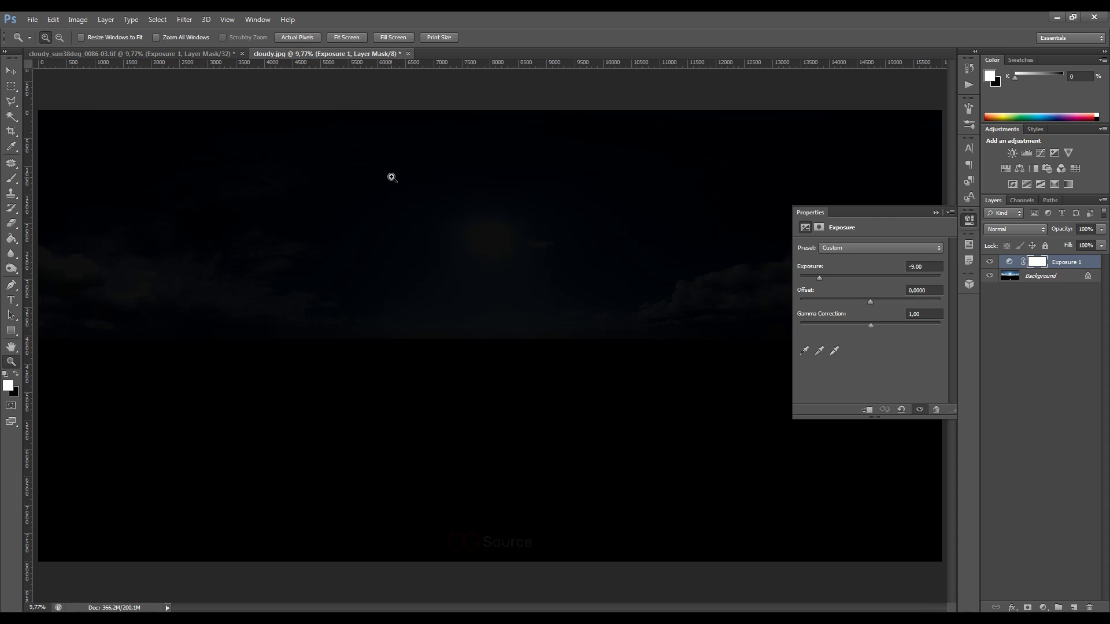
click(185, 54)
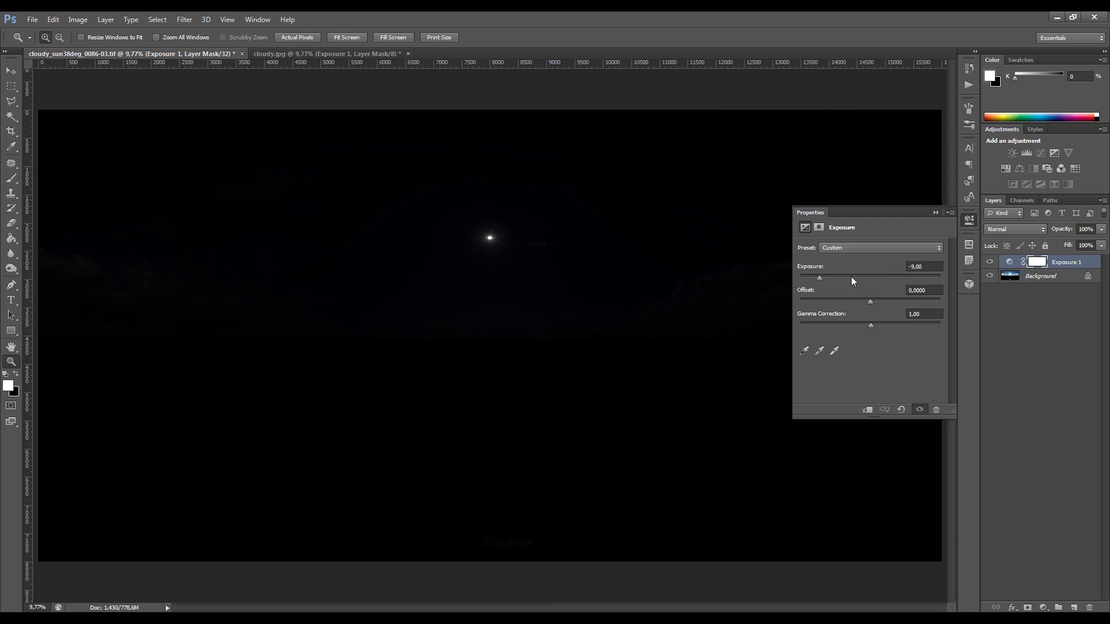
Drop the 32-bit sky image's exposure to -20, and raise it back to -1.71
drag(817, 280, 813, 278)
drag(814, 277, 798, 278)
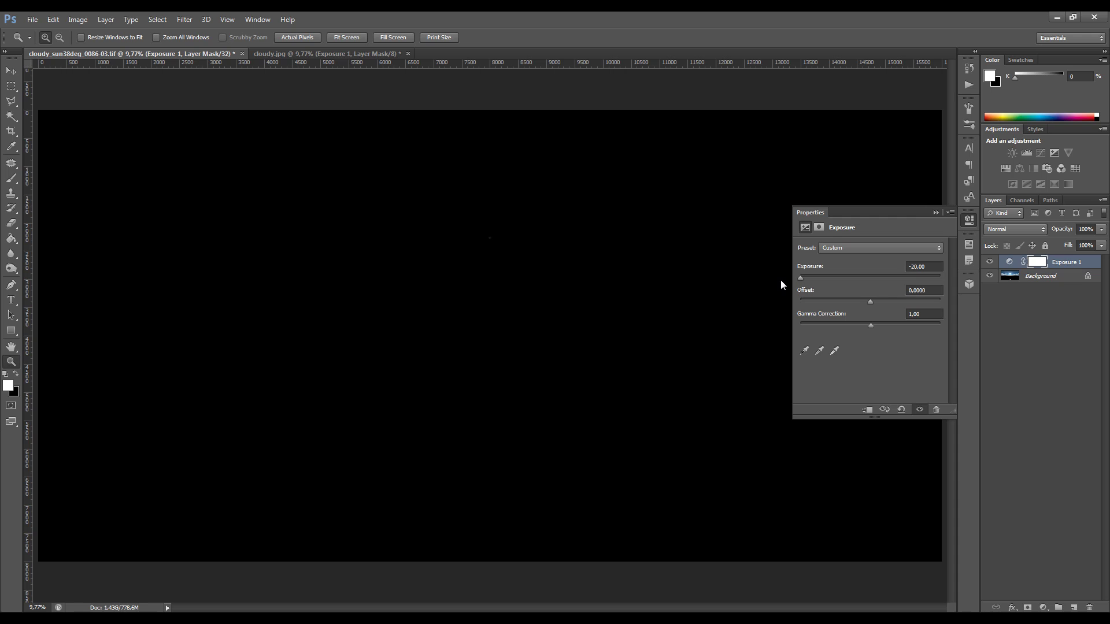
drag(801, 281, 852, 279)
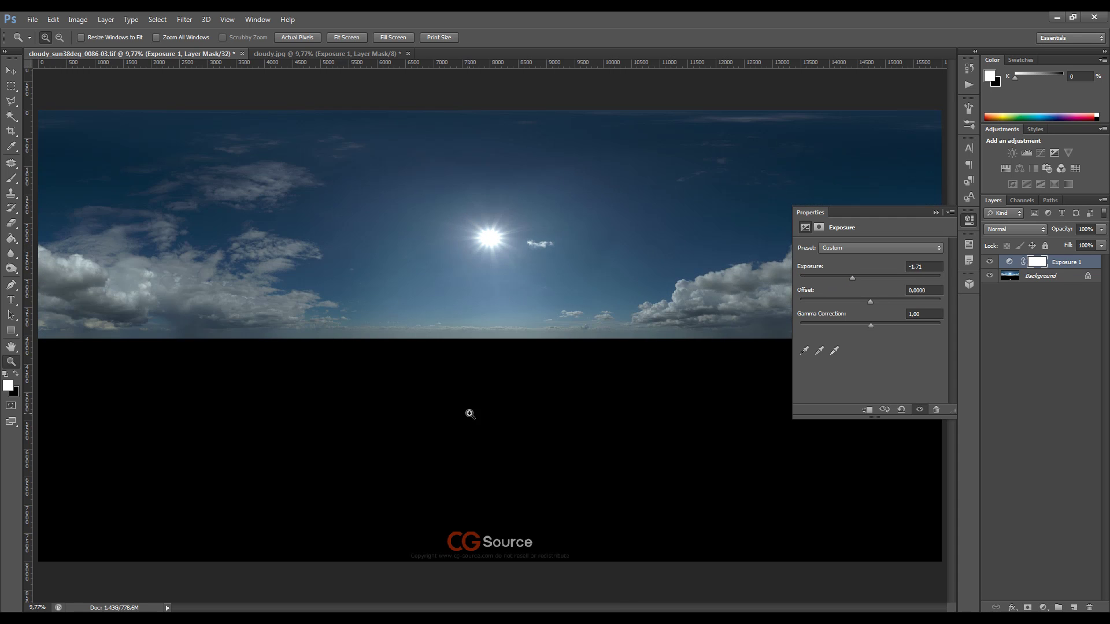
Close both sky images without saving their changes and exit Photoshop
click(242, 54)
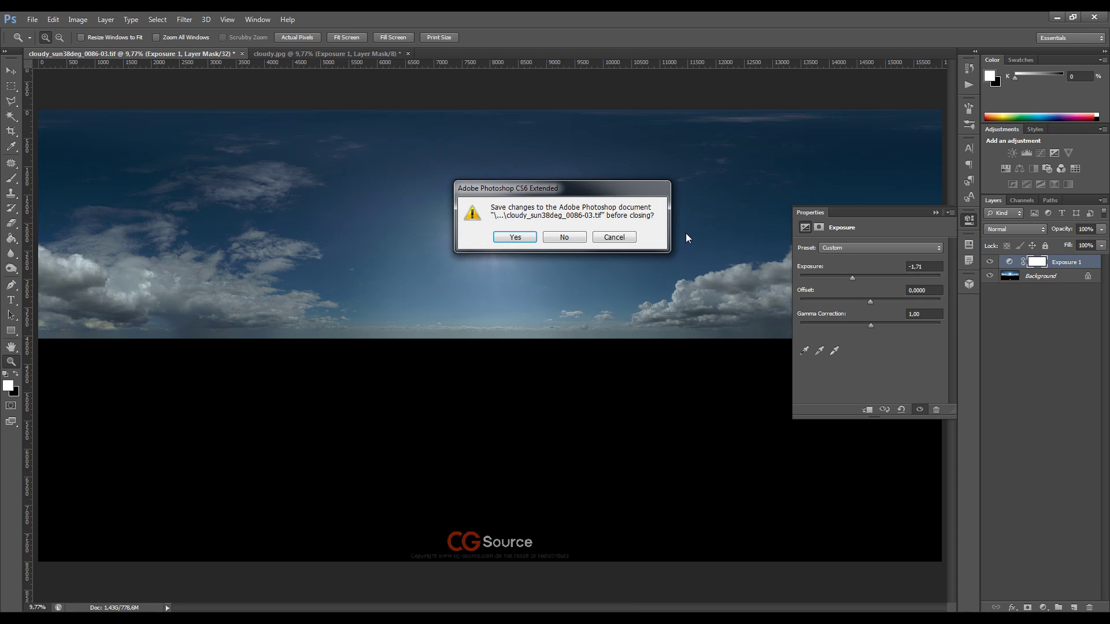
click(574, 243)
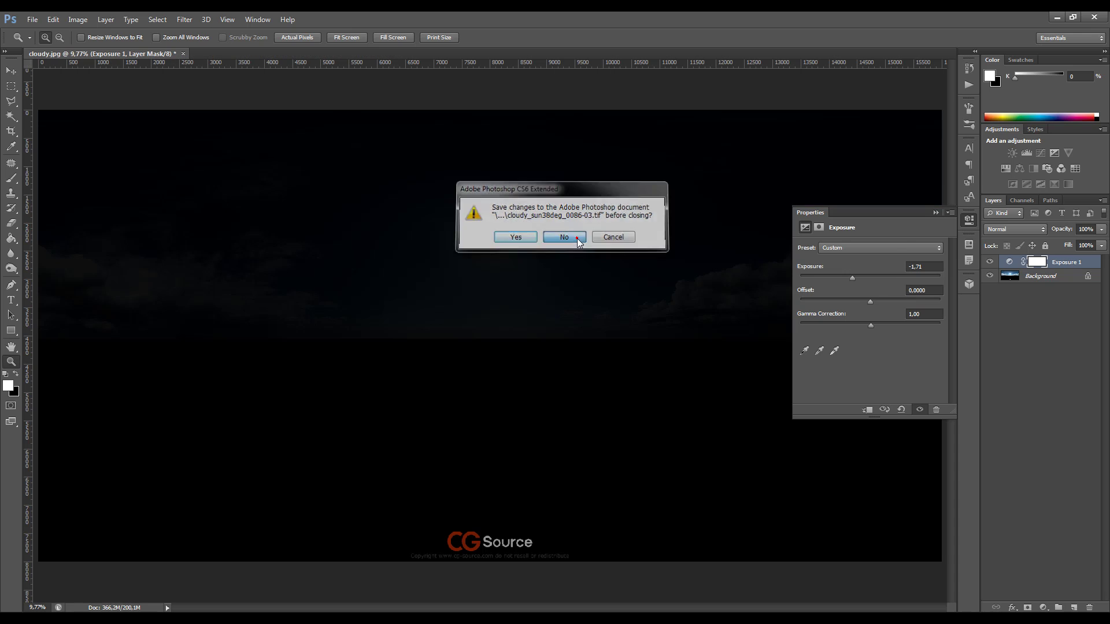
click(183, 53)
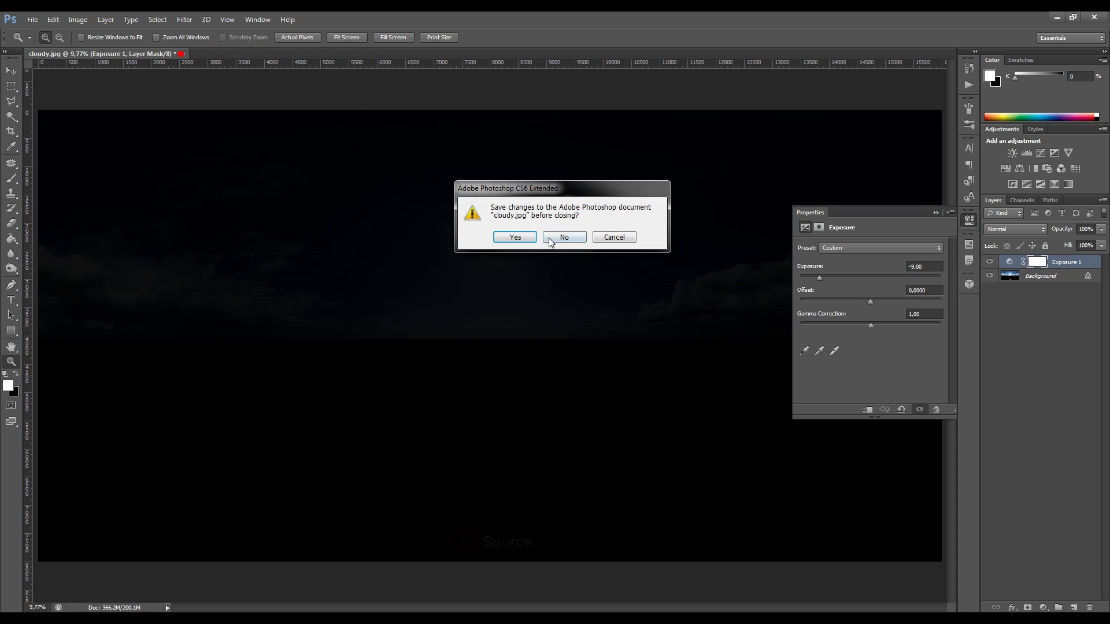
click(541, 239)
click(677, 165)
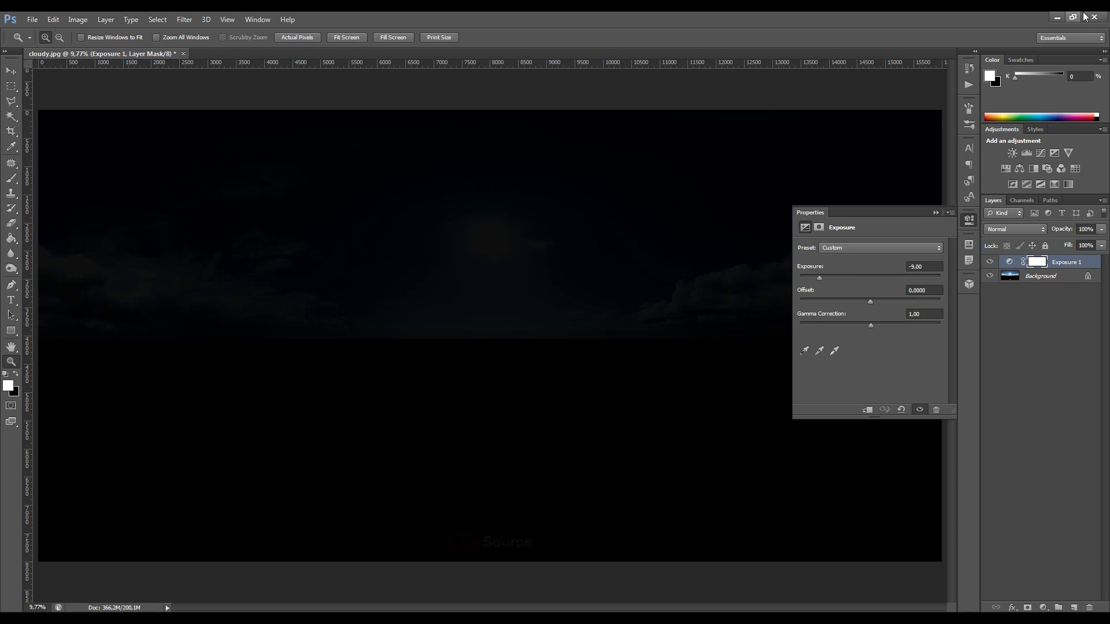
click(1094, 17)
click(570, 237)
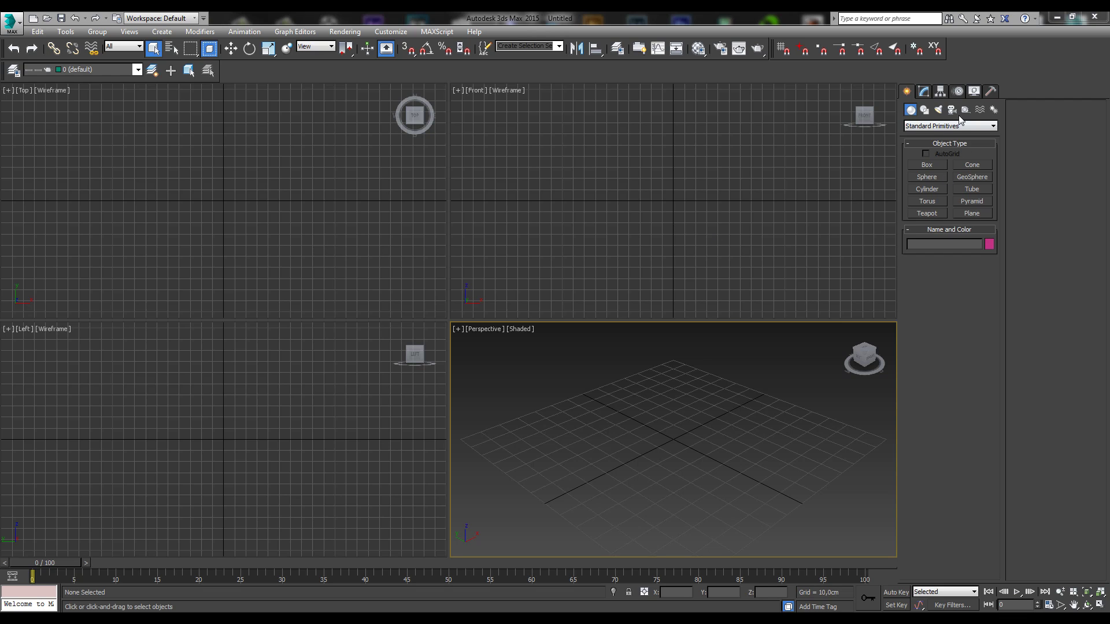
Examine the available light categories, Photometric and Standard, in 3ds Max, leaving Photometric selected
click(937, 109)
click(932, 127)
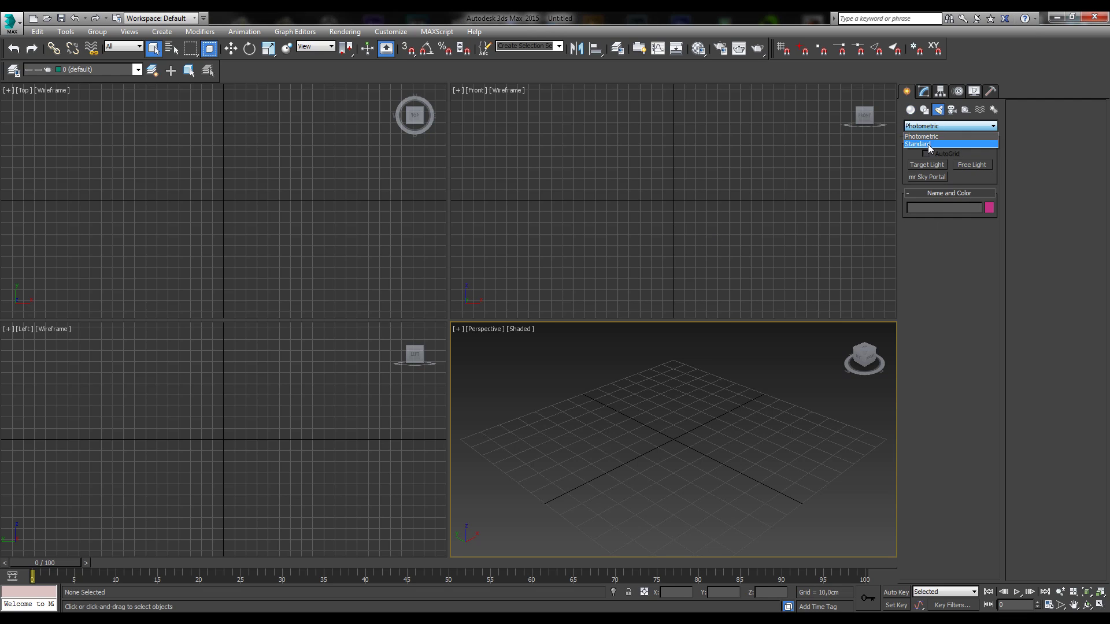
click(926, 72)
click(942, 126)
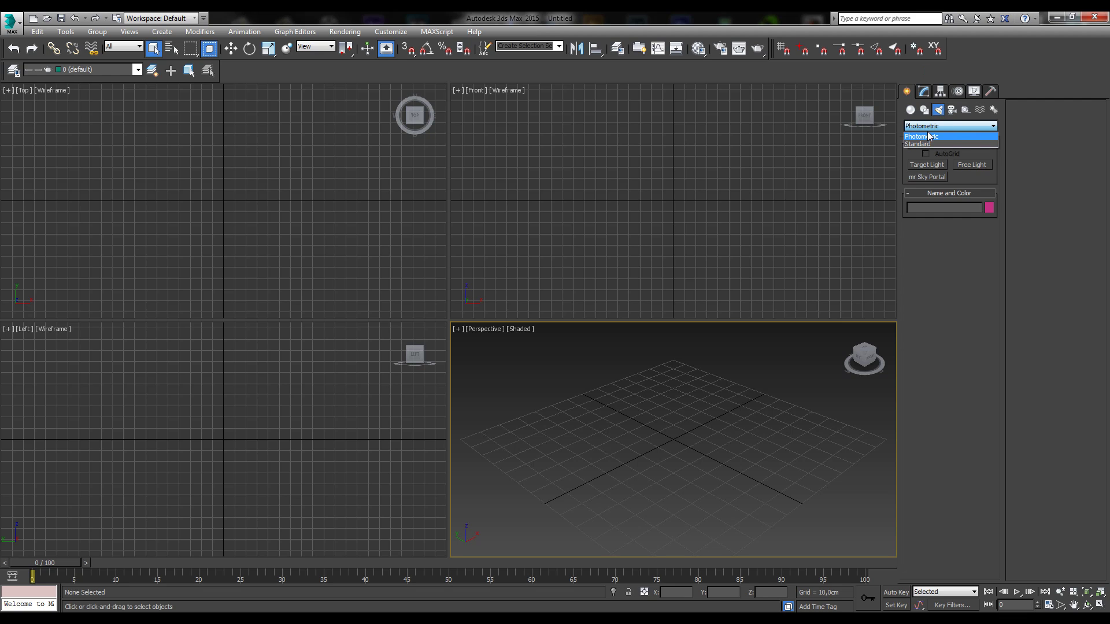
click(929, 136)
click(931, 126)
click(720, 132)
click(672, 183)
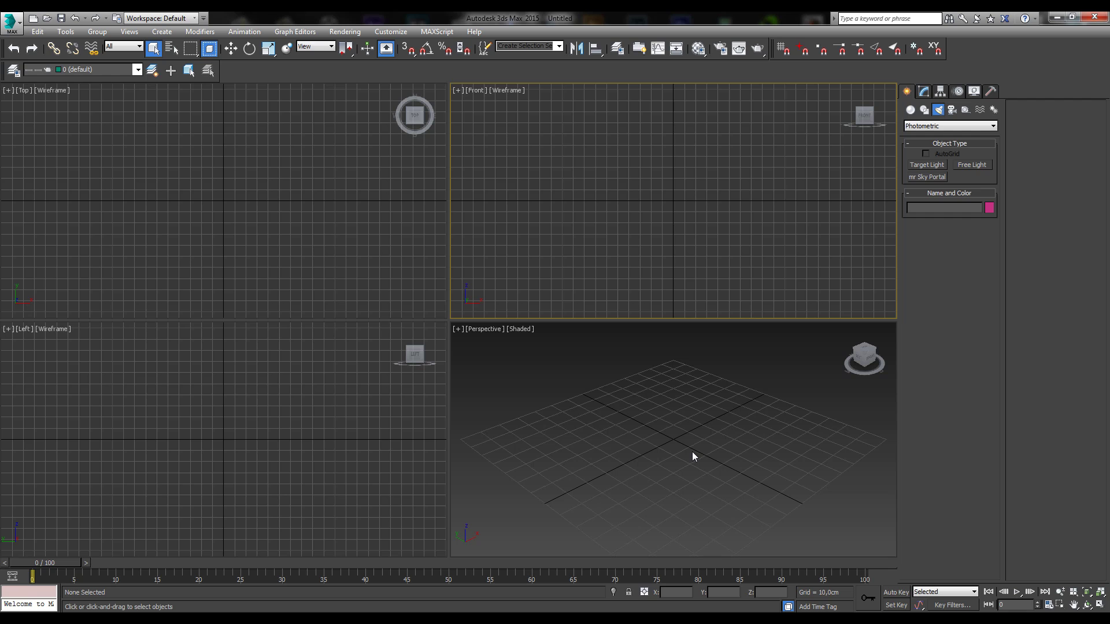
Open the Hummer.max scene from the Iluminação folder above the HDR folder
click(47, 18)
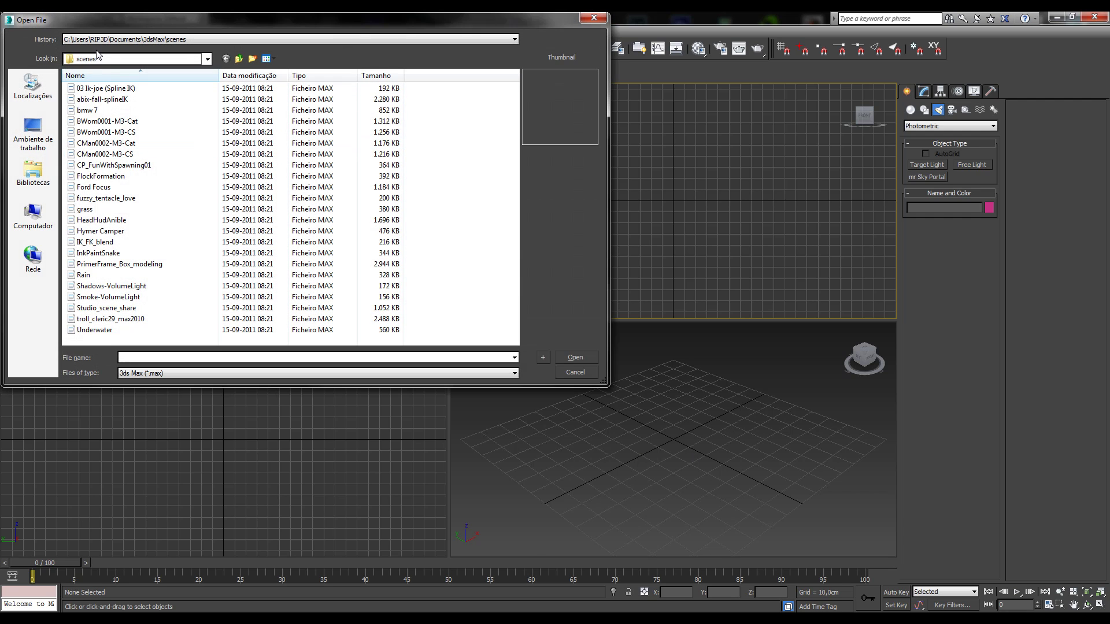
click(113, 39)
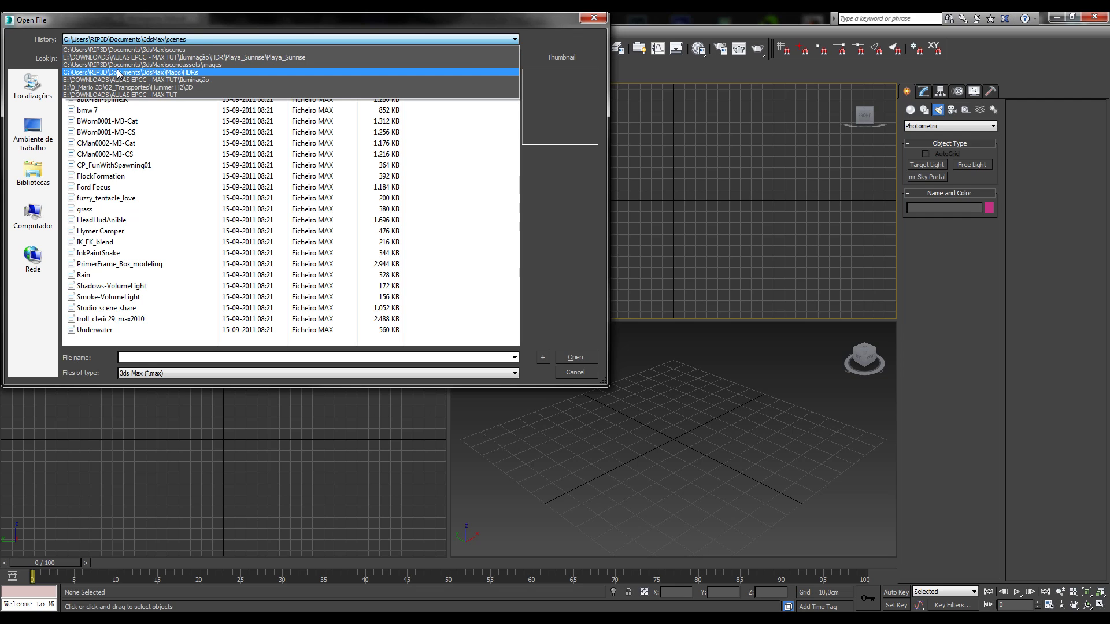
click(118, 58)
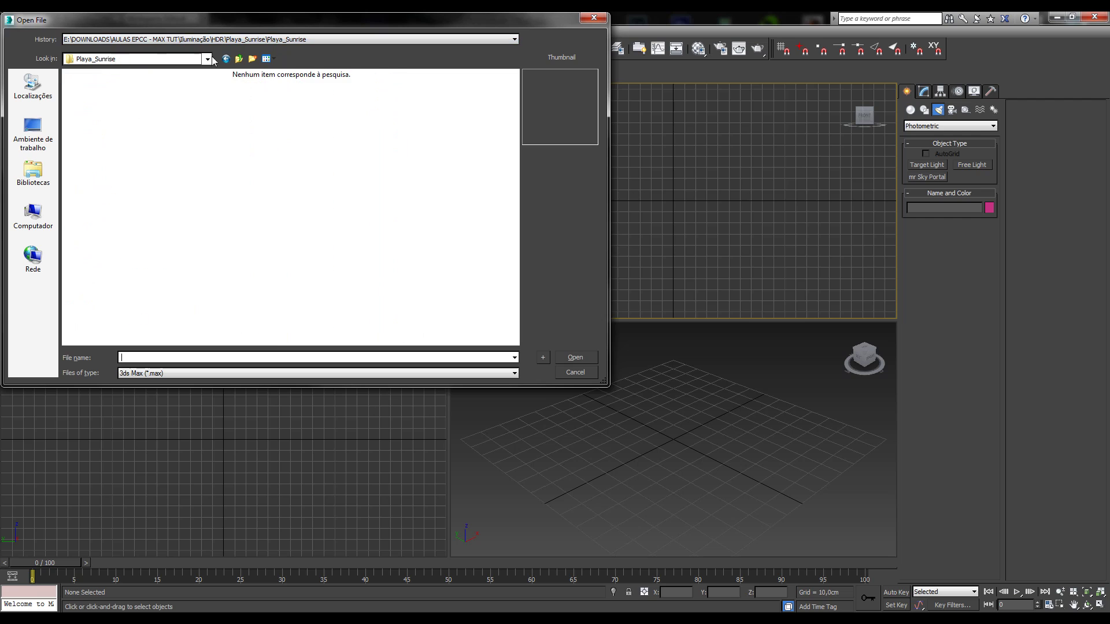
click(243, 59)
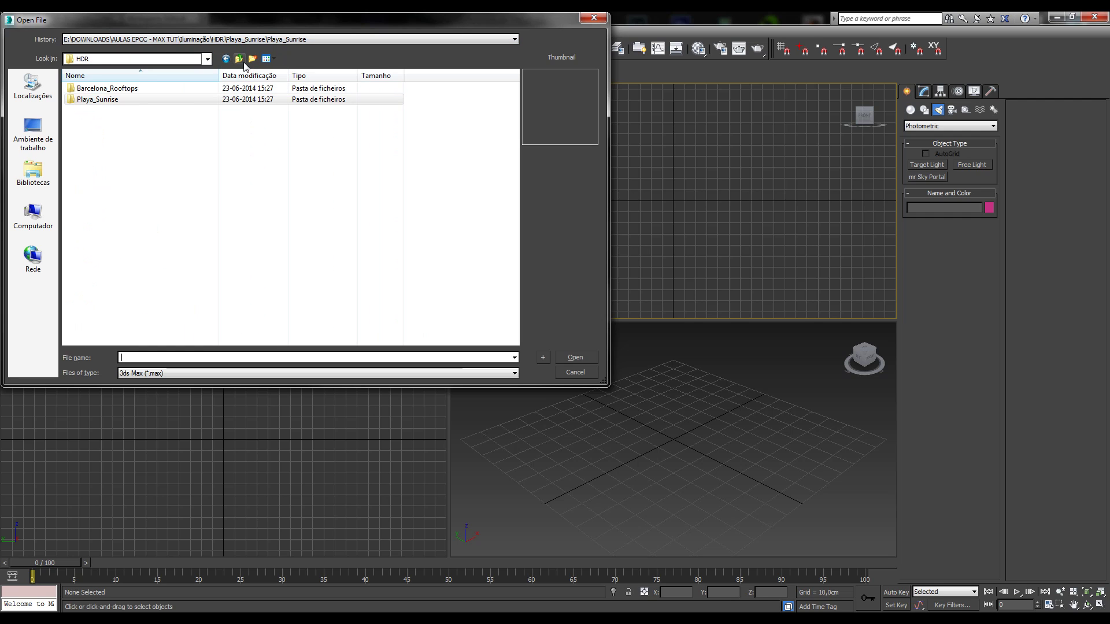
click(244, 59)
click(215, 104)
double_click(269, 106)
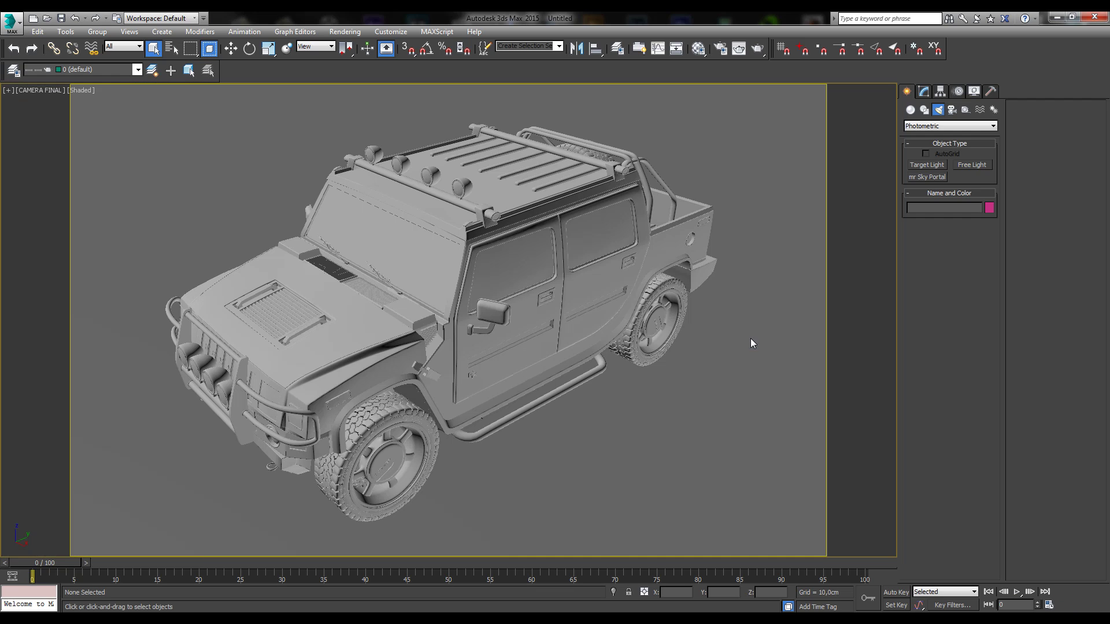
Create three spheres on the ground around the Hummer with AutoGrid and Base To Pivot enabled, two large and one small
click(912, 110)
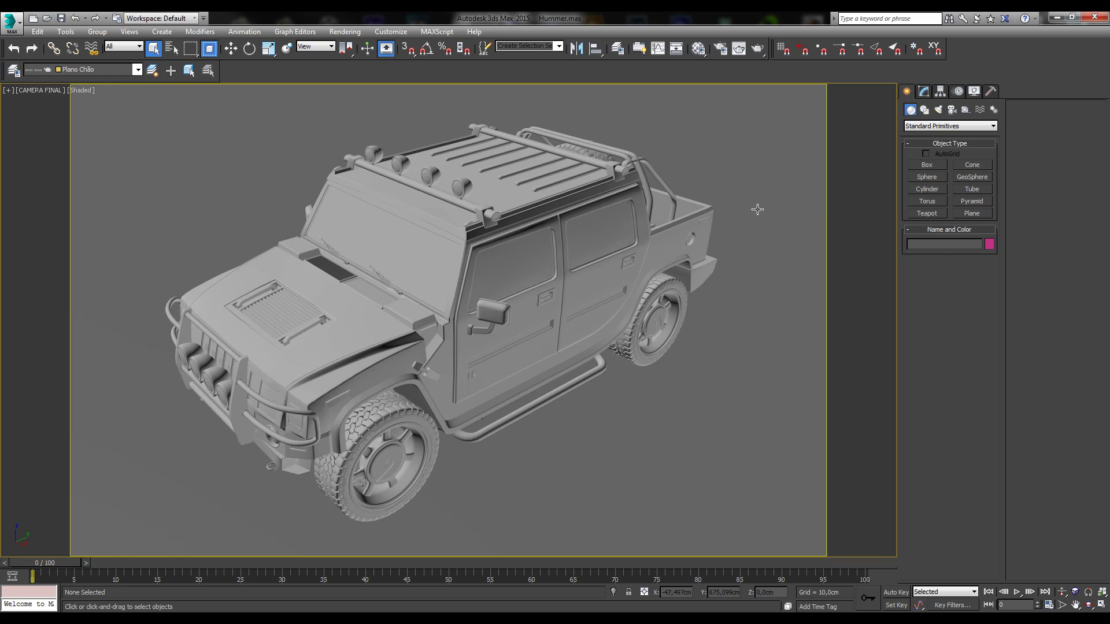
click(925, 178)
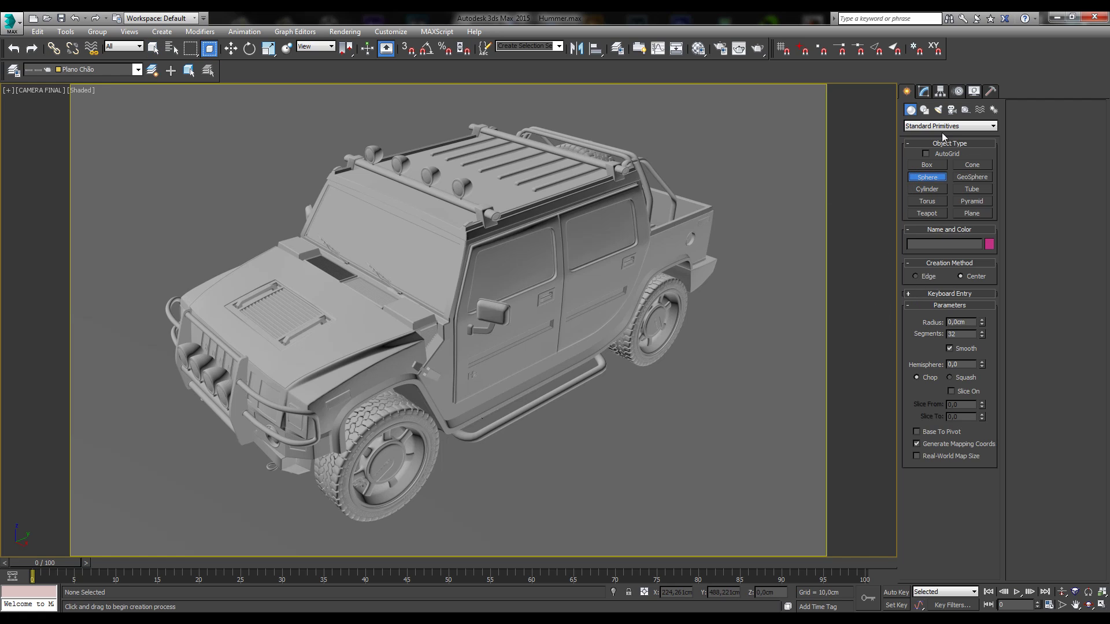
click(938, 154)
click(936, 432)
mouse_move(664, 446)
mouse_down()
mouse_move(676, 429)
mouse_move(685, 440)
mouse_up()
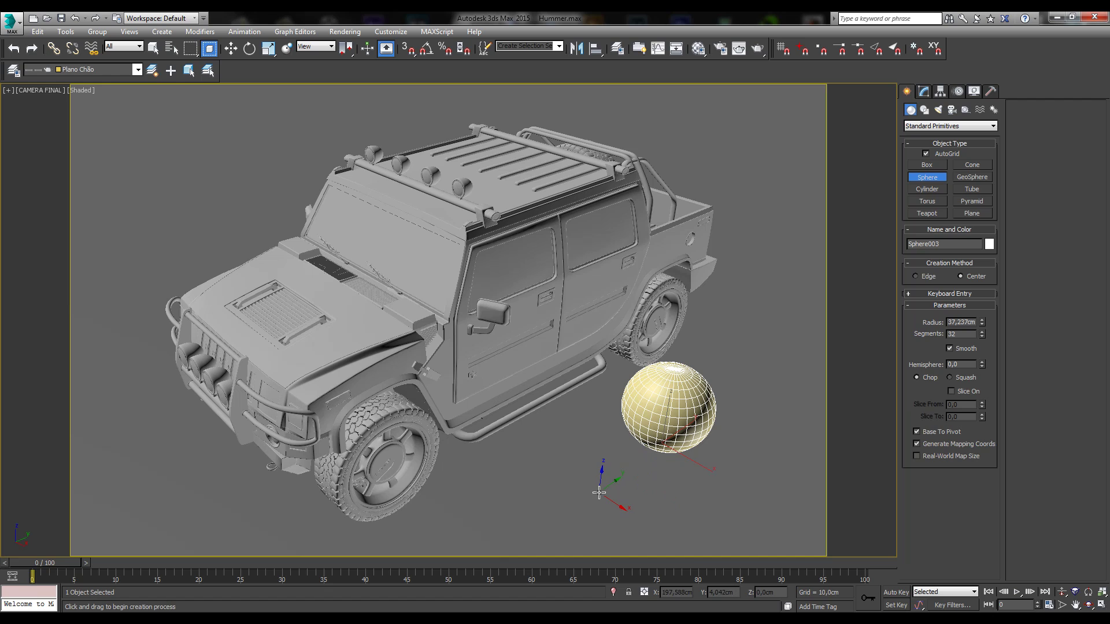
click(599, 492)
drag(599, 492, 613, 488)
drag(190, 199, 222, 213)
Move the large sphere near the rear wheel farther from the Hummer and nudge the small sphere slightly
click(231, 49)
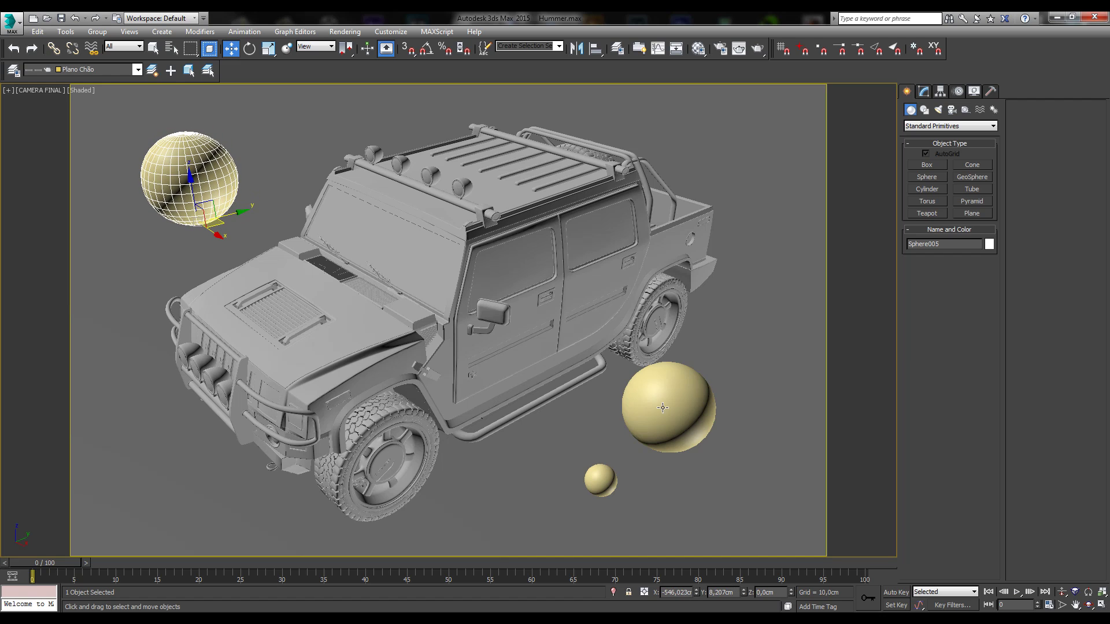
click(691, 427)
drag(692, 426, 746, 435)
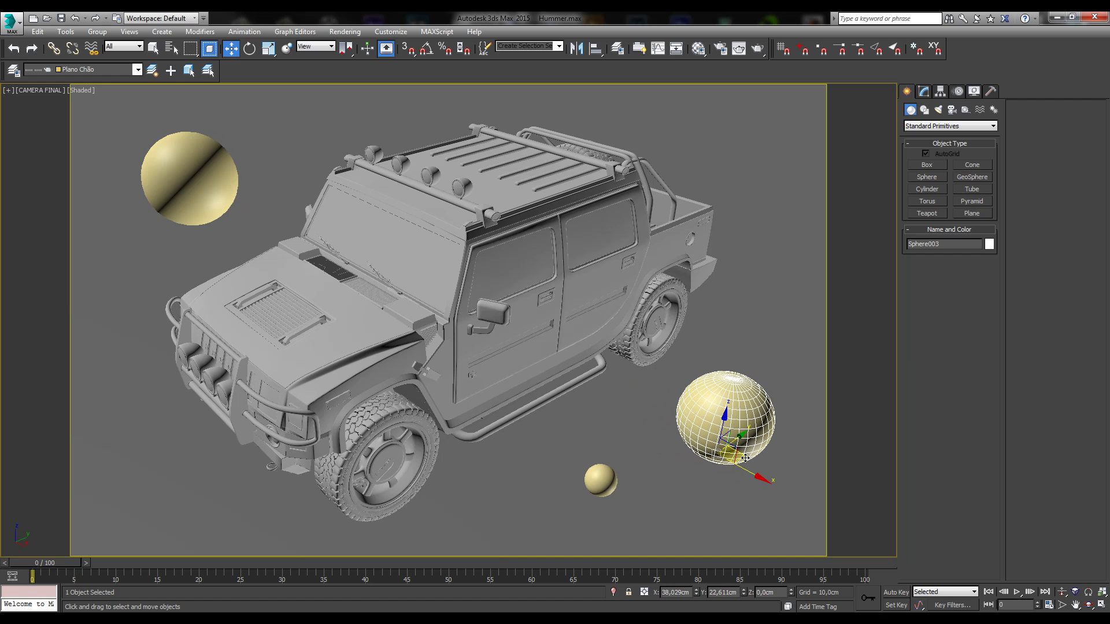
click(611, 482)
drag(622, 492, 624, 494)
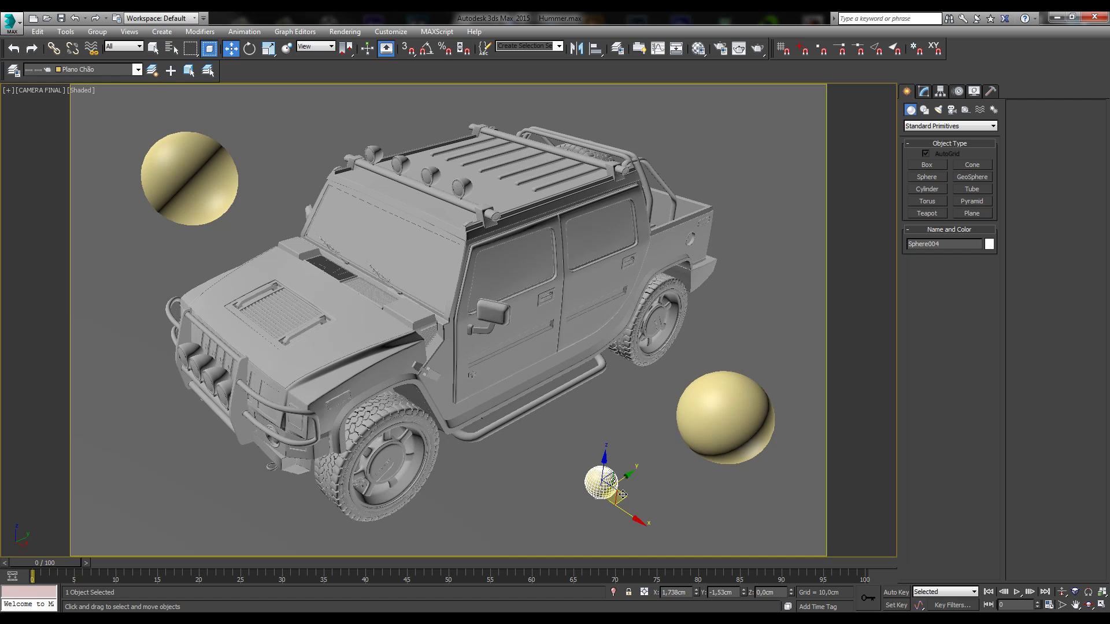
Apply the Chrome template to the 02 - Default Arch & Design material
click(698, 52)
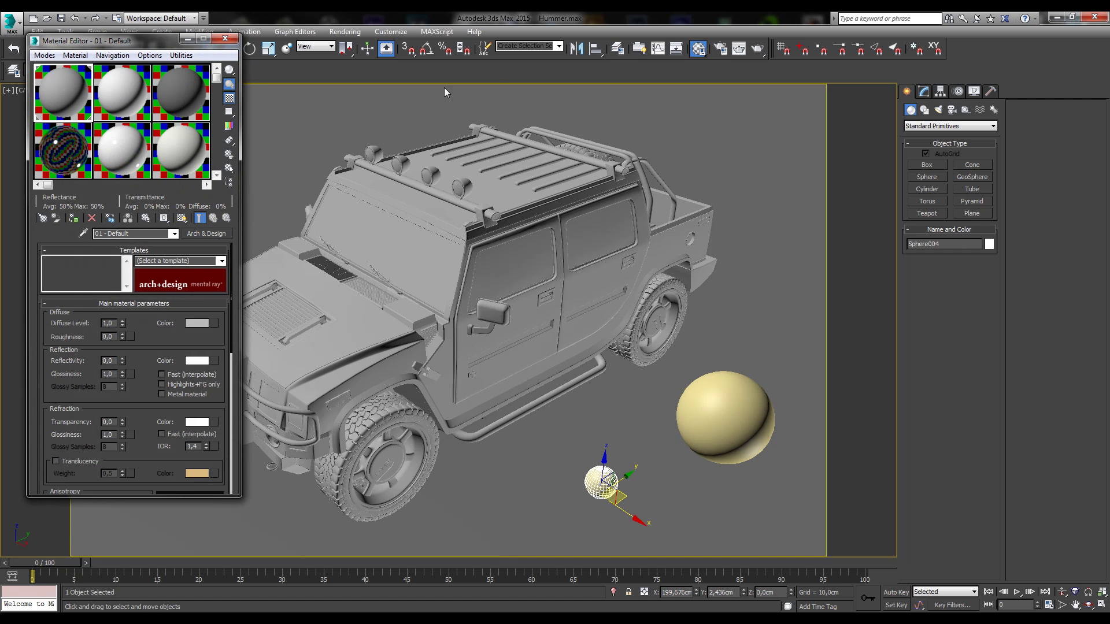
drag(69, 42, 152, 49)
click(198, 110)
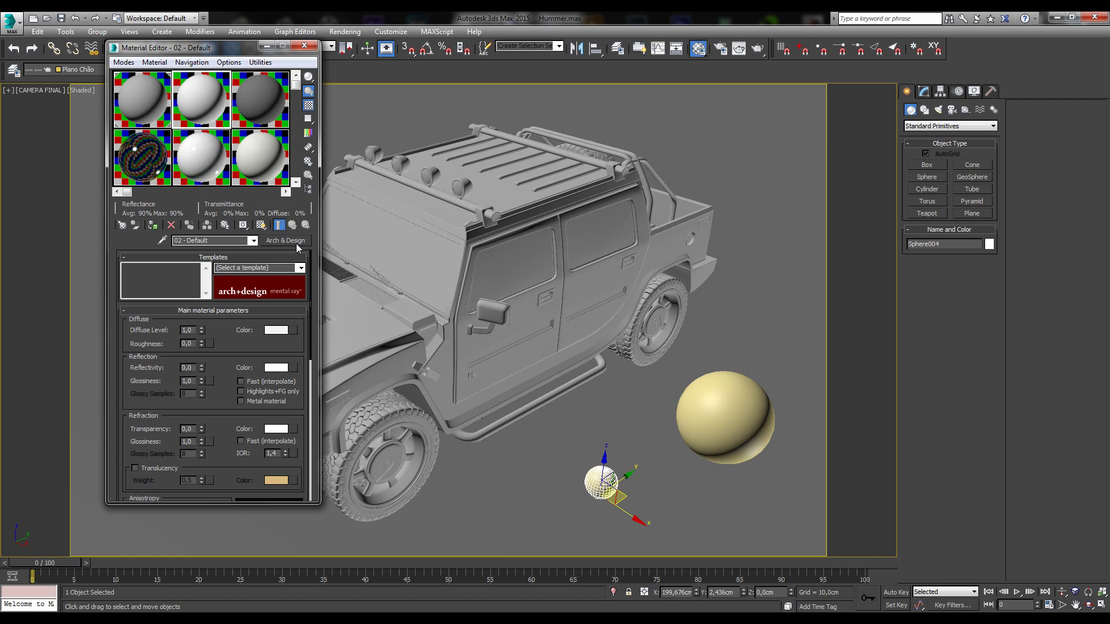
click(301, 270)
click(301, 268)
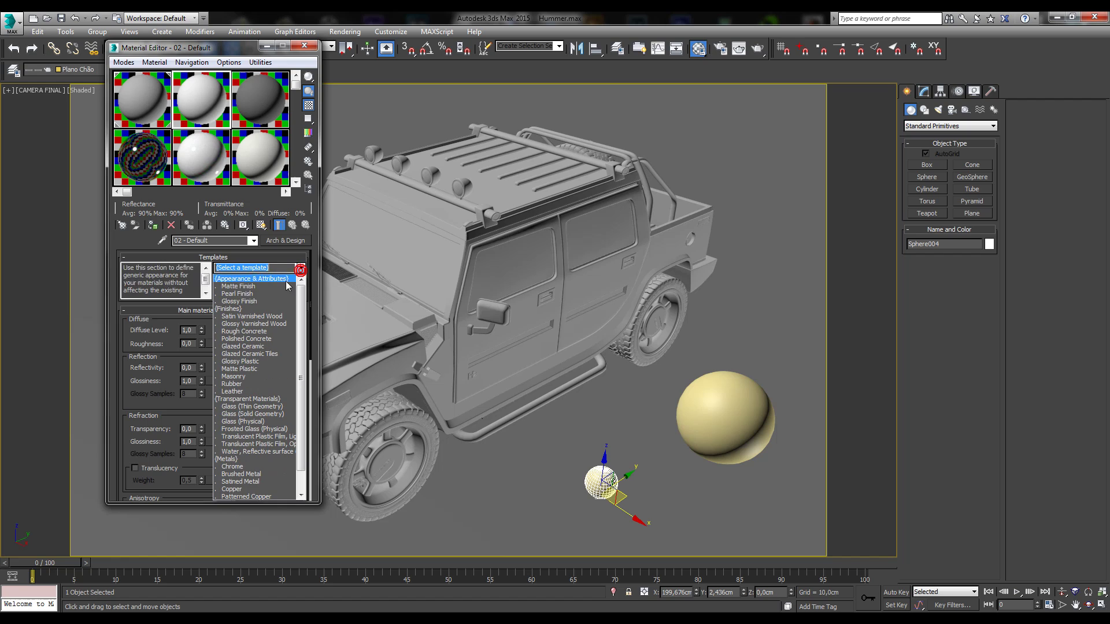
scroll(306, 341, down, 3)
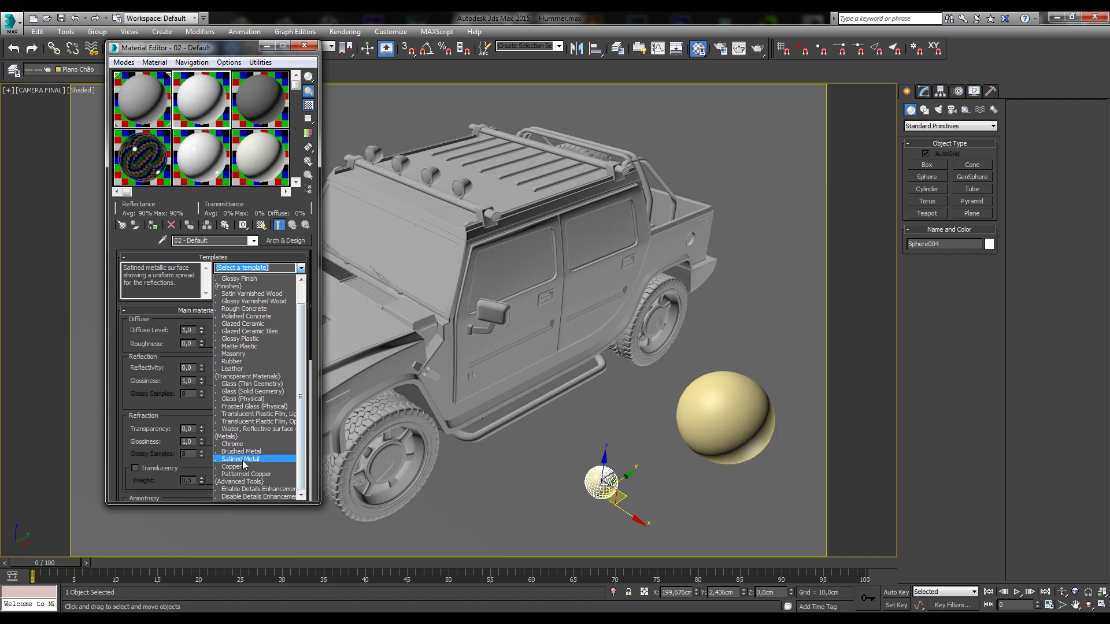
click(234, 444)
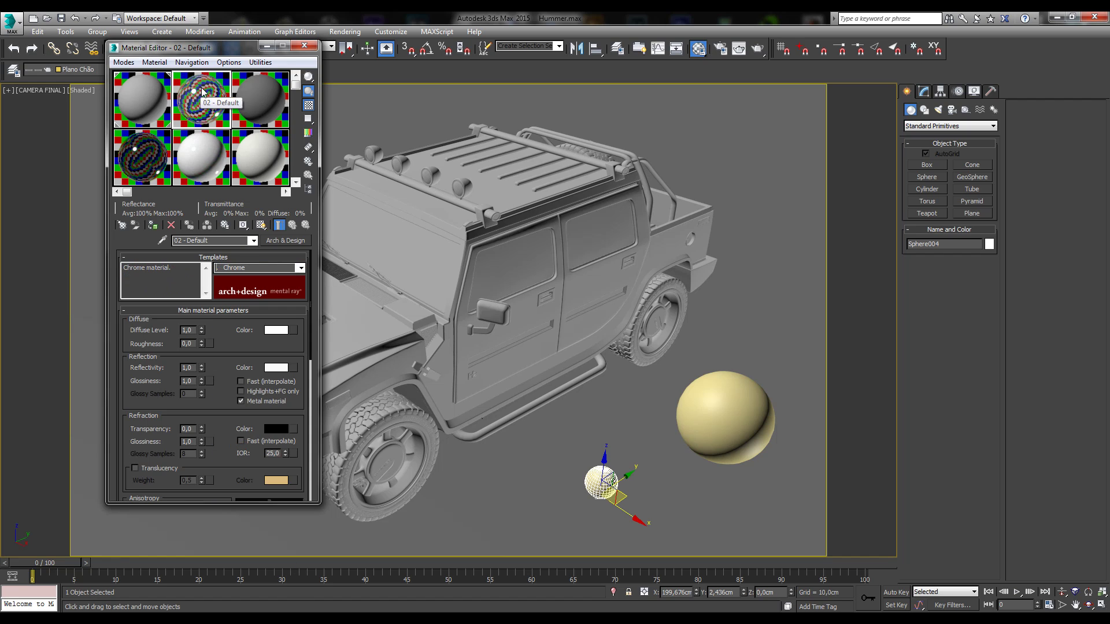
Assign the chrome 02 - Default material to all three spheres and close the Material Editor
drag(206, 51, 951, 77)
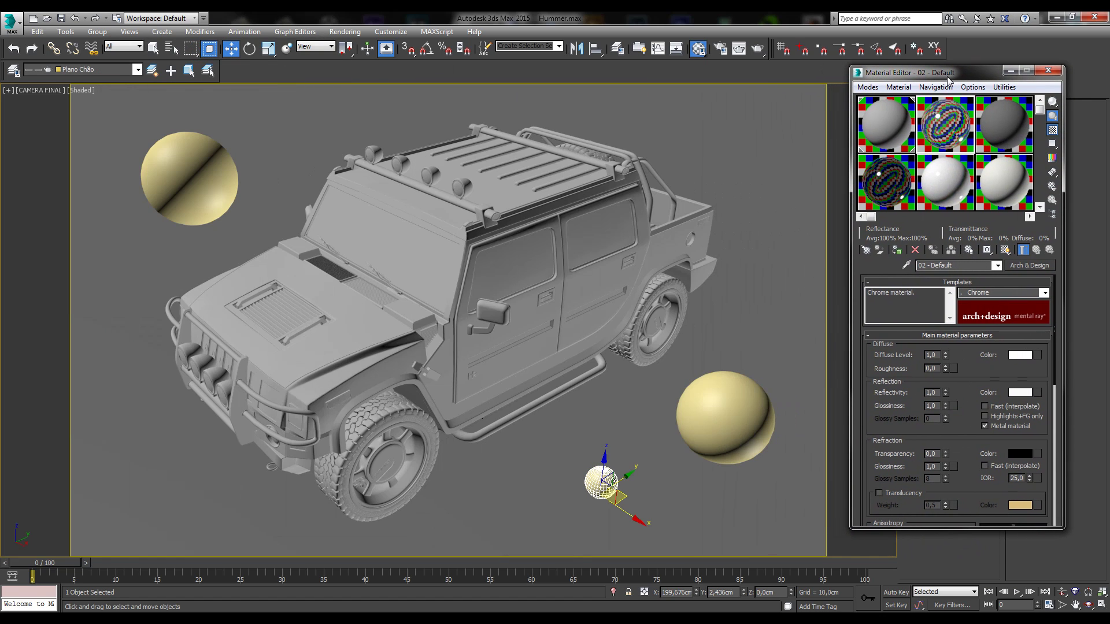
drag(920, 206, 712, 398)
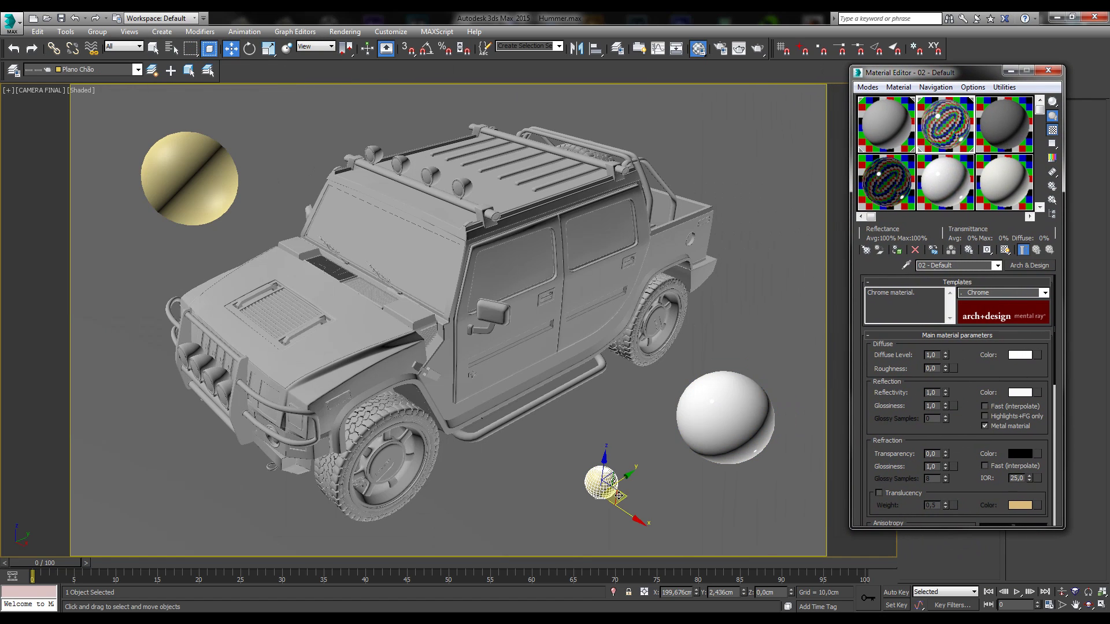
drag(791, 351, 597, 477)
click(159, 175)
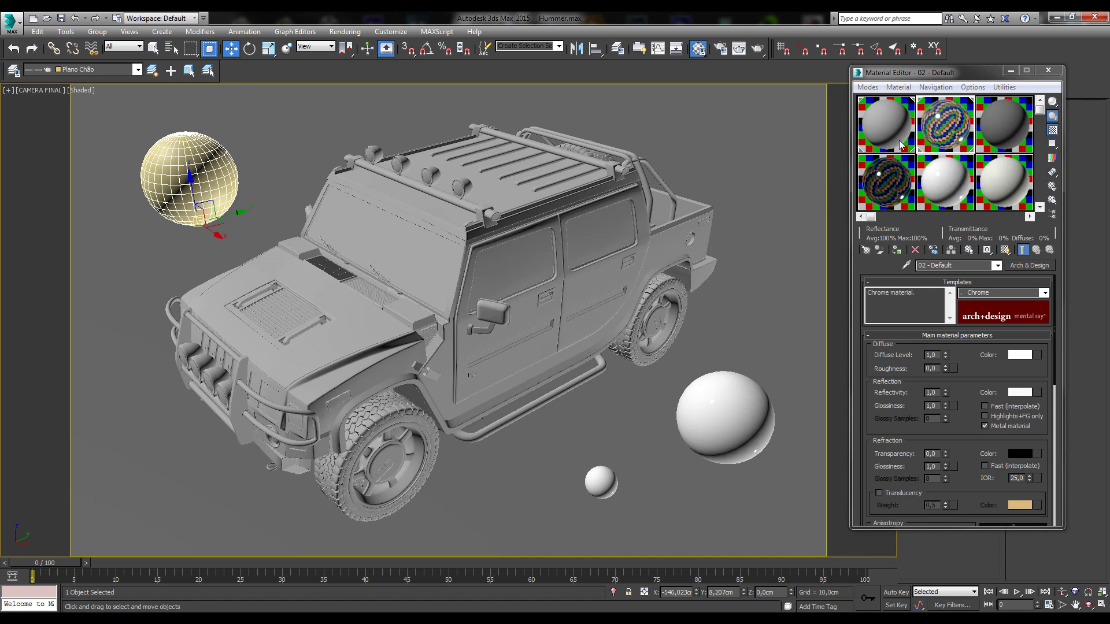
click(896, 250)
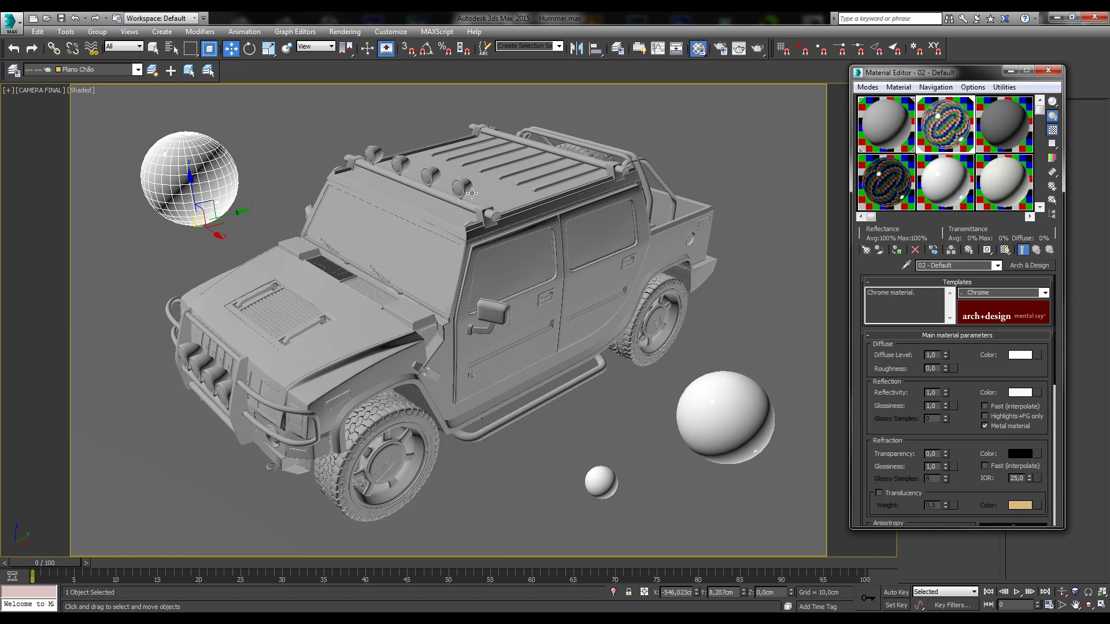
click(1048, 70)
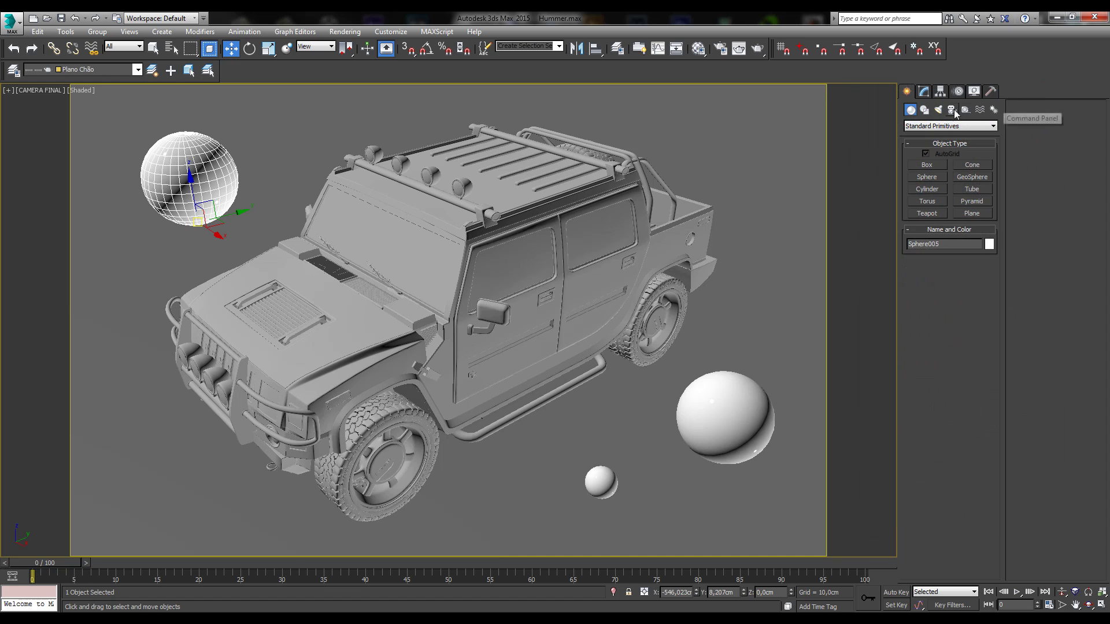
Place a Standard Skylight in the scene behind the Hummer and disable AutoGrid
click(938, 110)
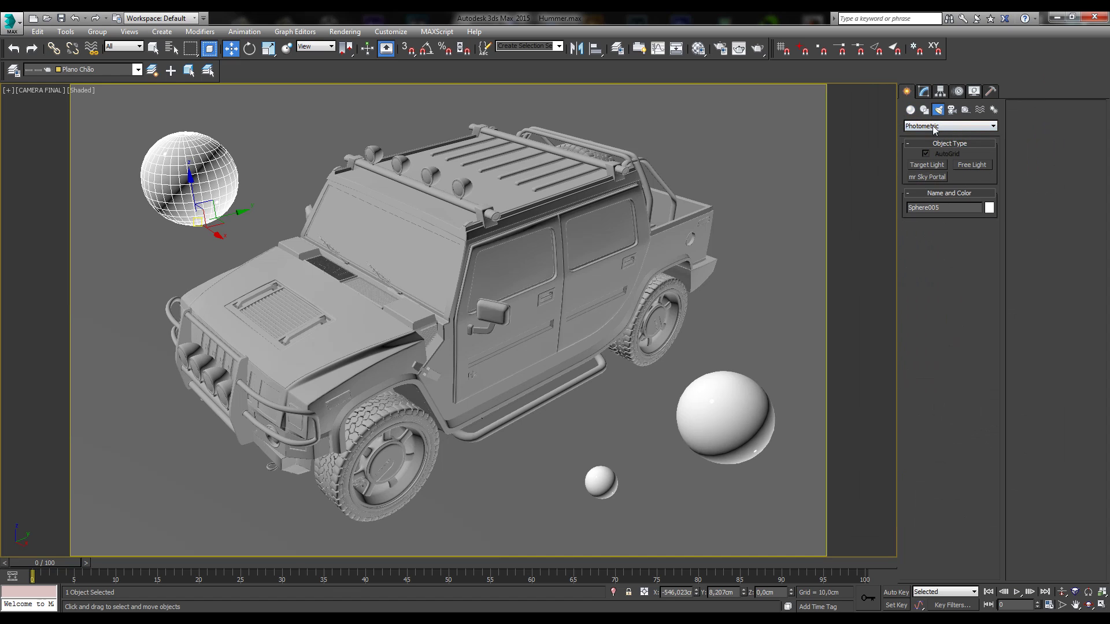
click(934, 126)
click(927, 145)
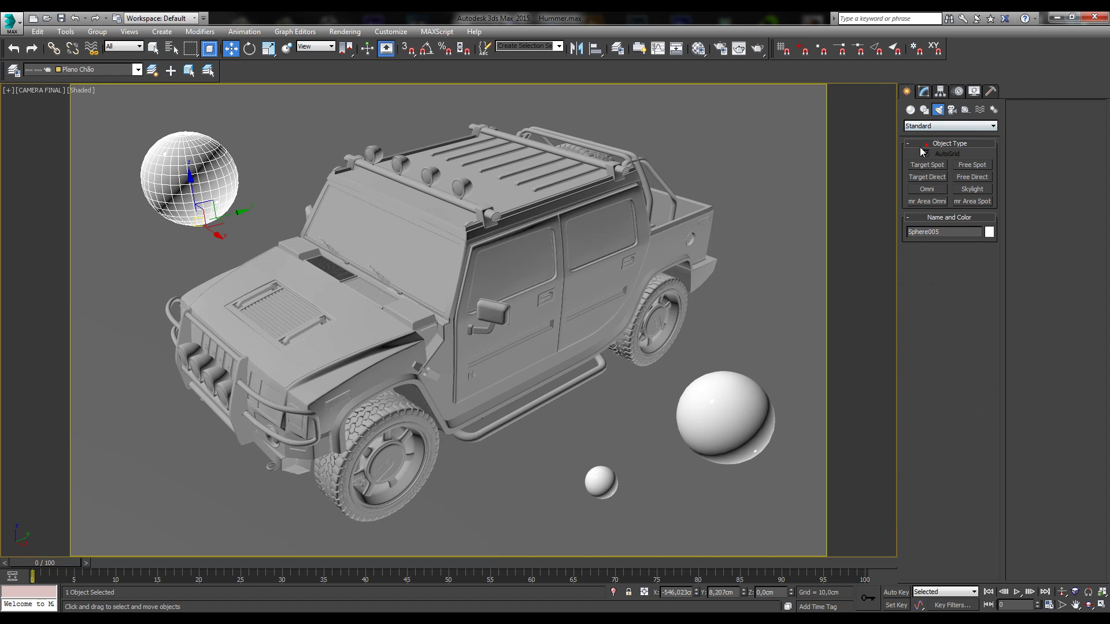
click(963, 189)
click(736, 170)
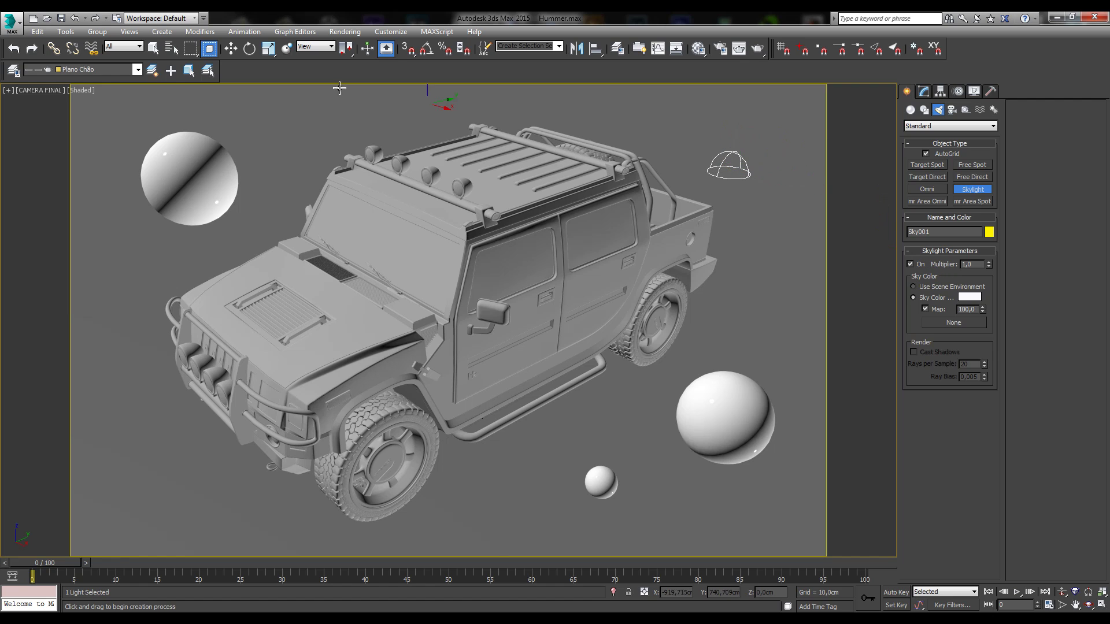
click(940, 155)
Set the skylight to Use Scene Environment and review the environment background settings
click(931, 288)
click(359, 31)
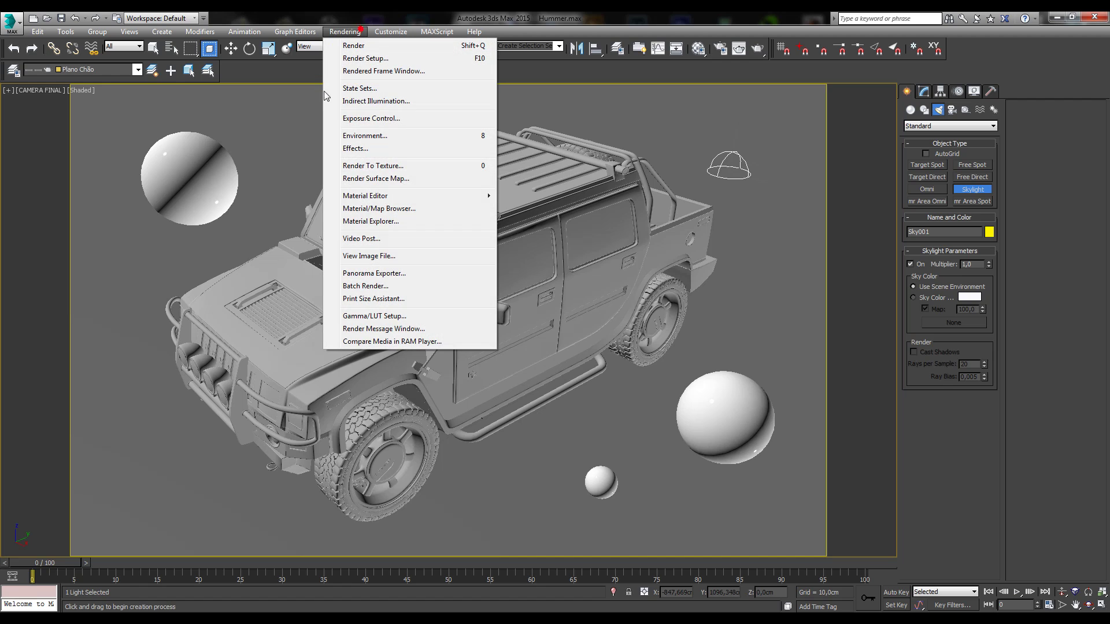
click(345, 137)
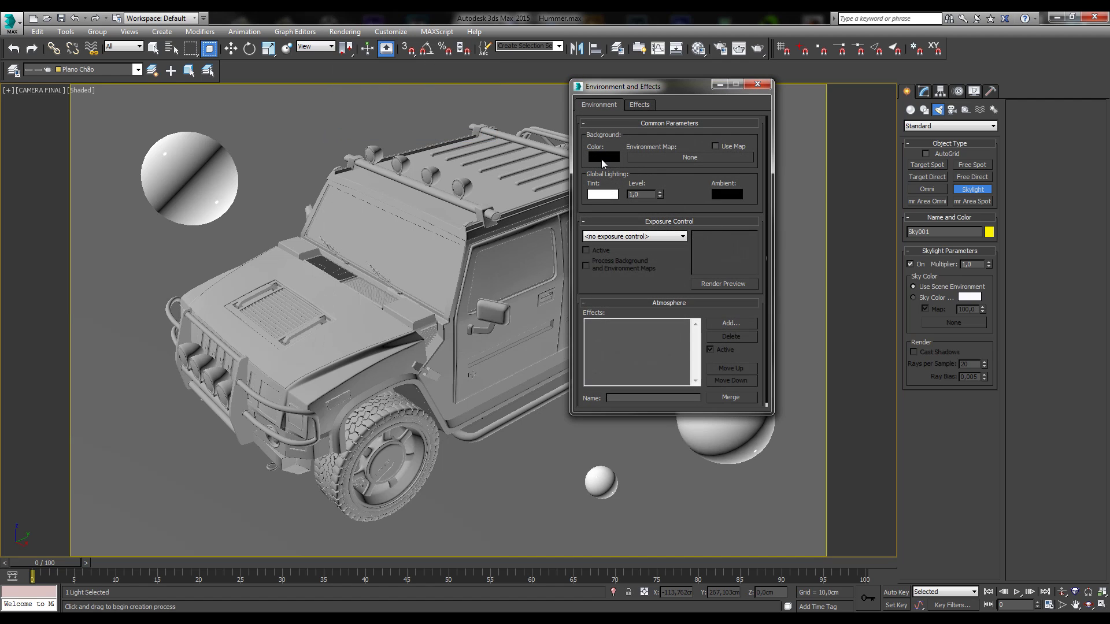
drag(601, 91, 322, 64)
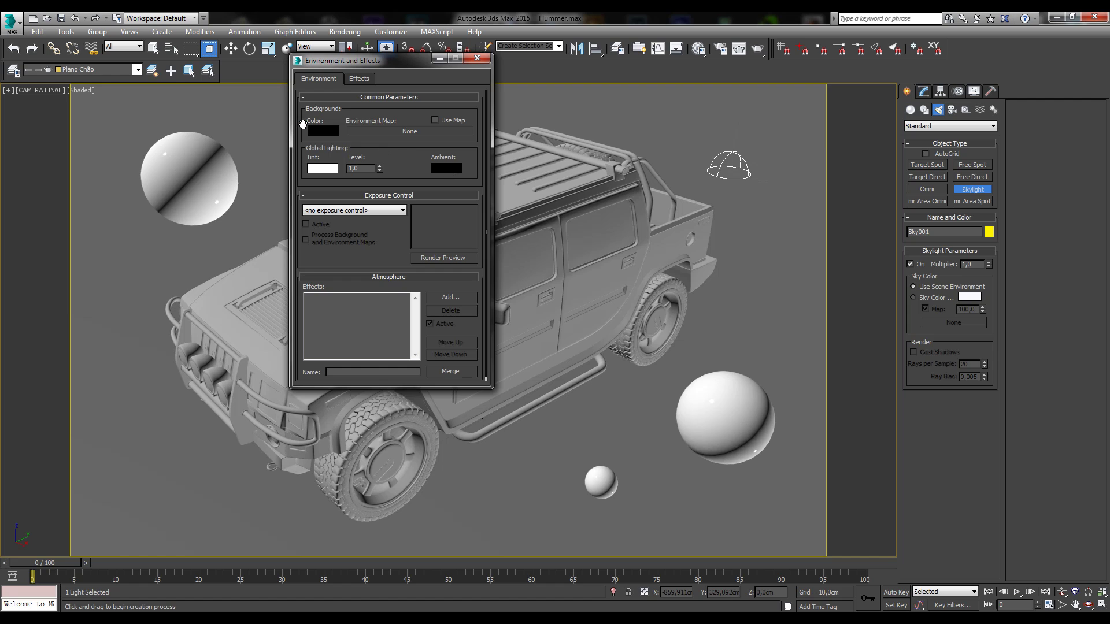
click(476, 59)
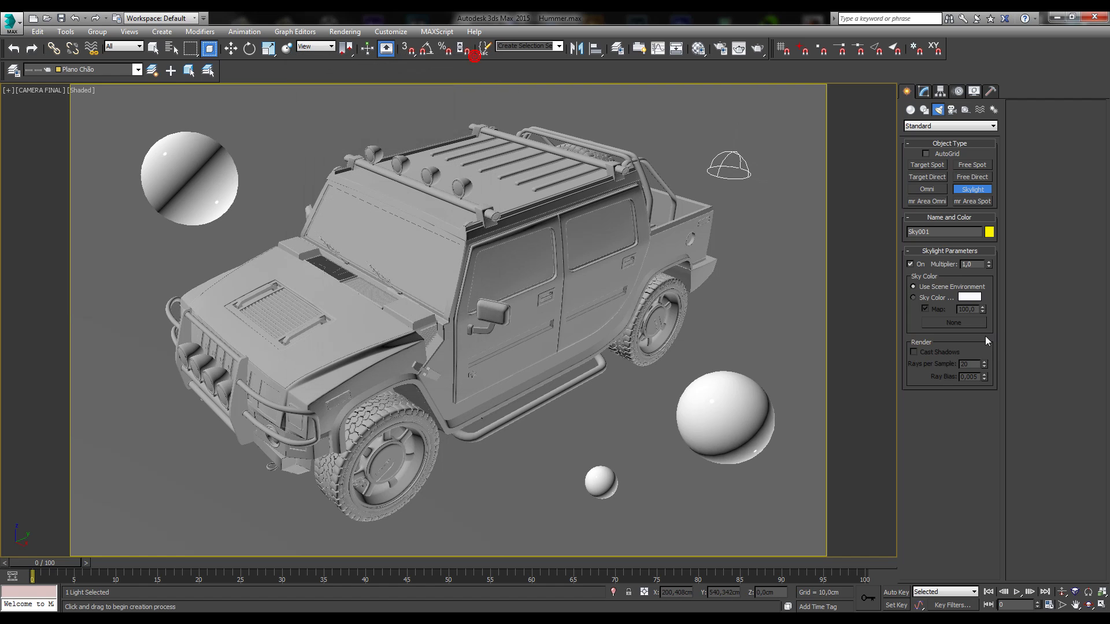
Switch the skylight's color source back to Sky Color
click(934, 299)
click(954, 287)
click(934, 299)
Render the camera view with Final Gather precision set to Draft and inspect the car's shading and the chrome reflections up close
click(762, 49)
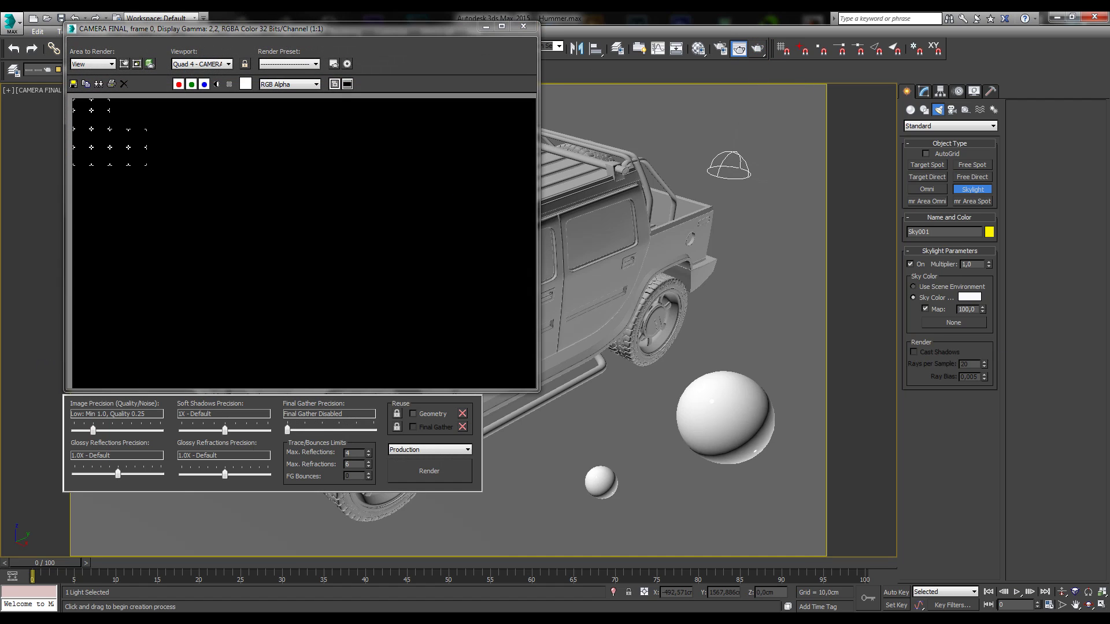
drag(288, 430, 305, 431)
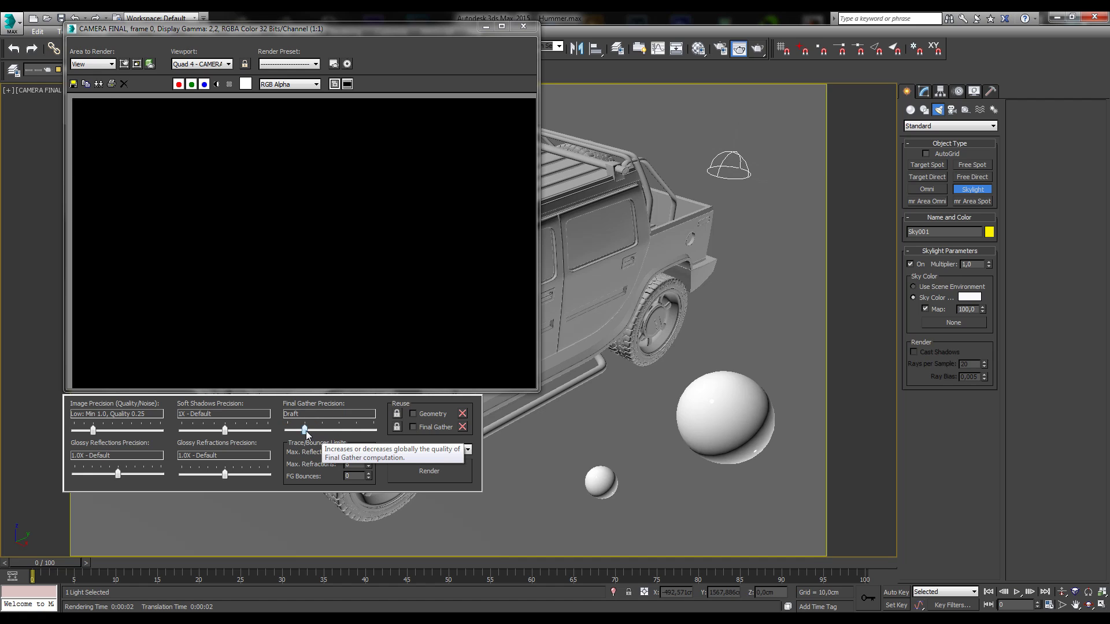
click(444, 473)
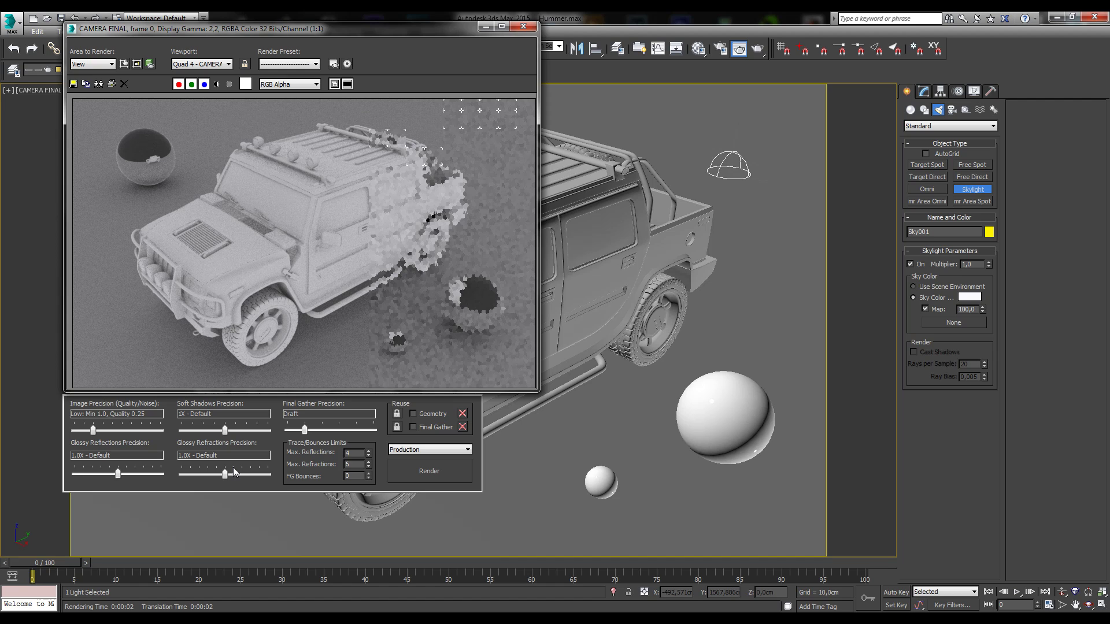
scroll(236, 304, up, 2)
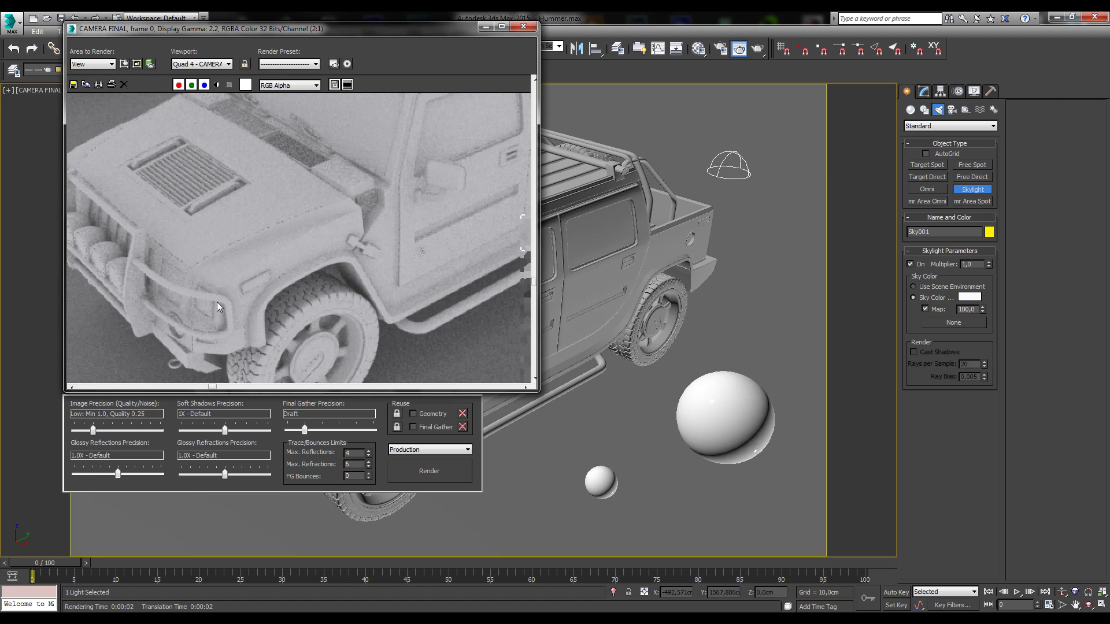
scroll(324, 237, down, 2)
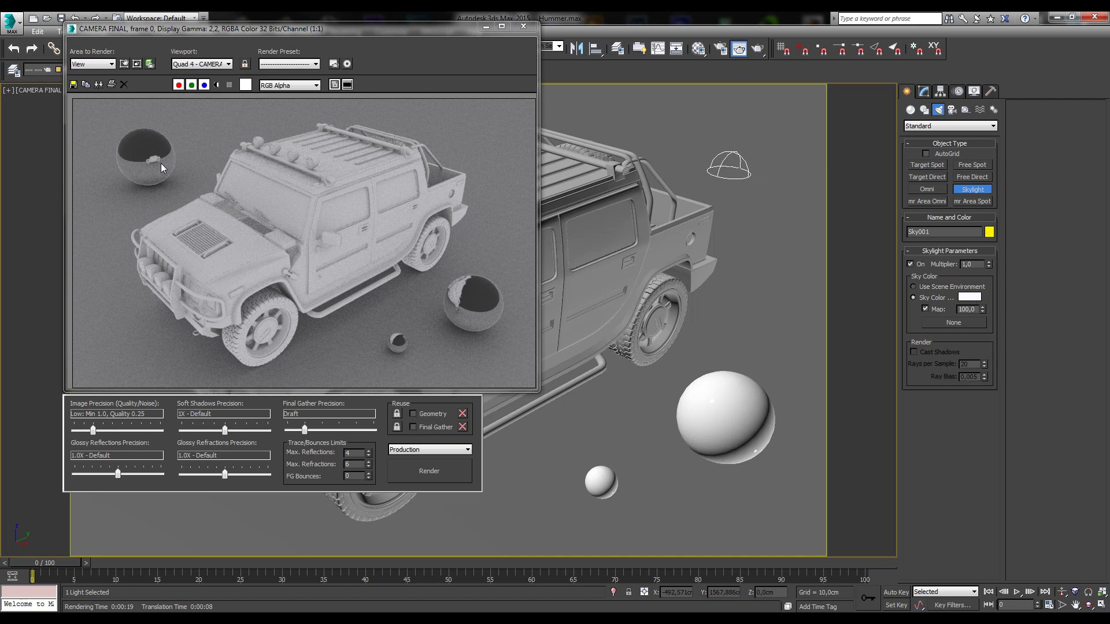
scroll(152, 164, up, 3)
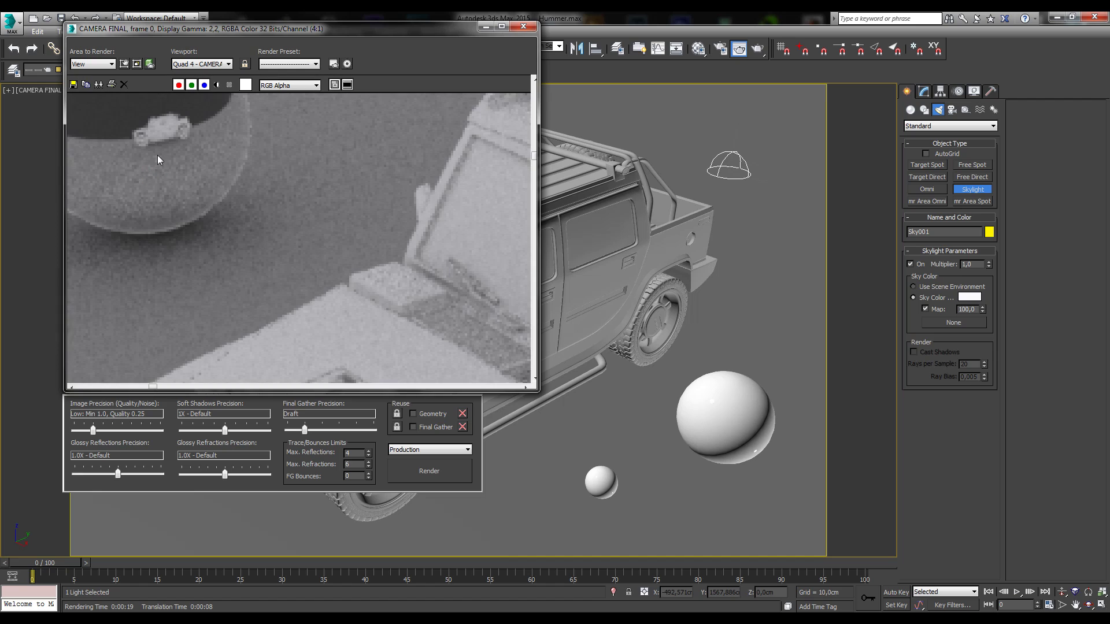
scroll(155, 150, down, 3)
scroll(328, 246, up, 1)
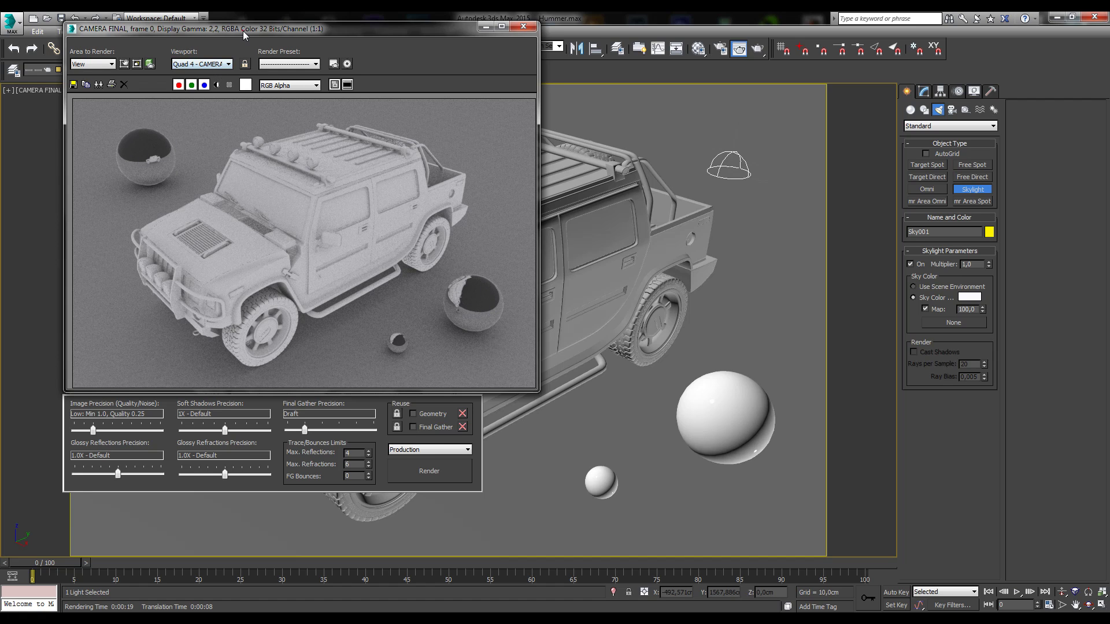
Open the environment settings beside the render and check the background color without changing it
drag(243, 30, 226, 75)
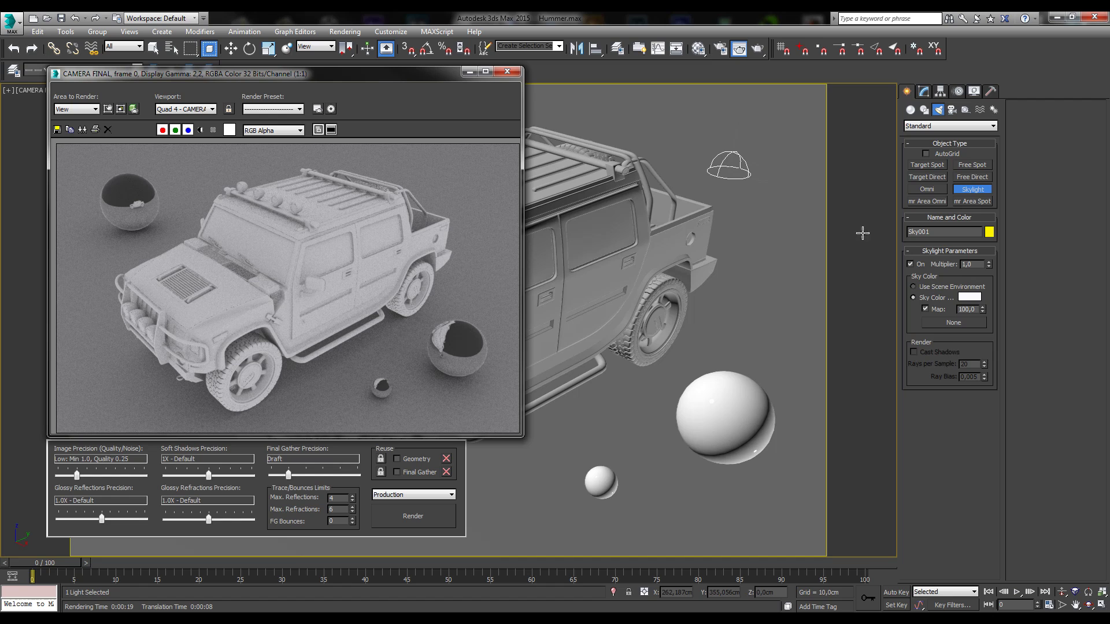
click(345, 32)
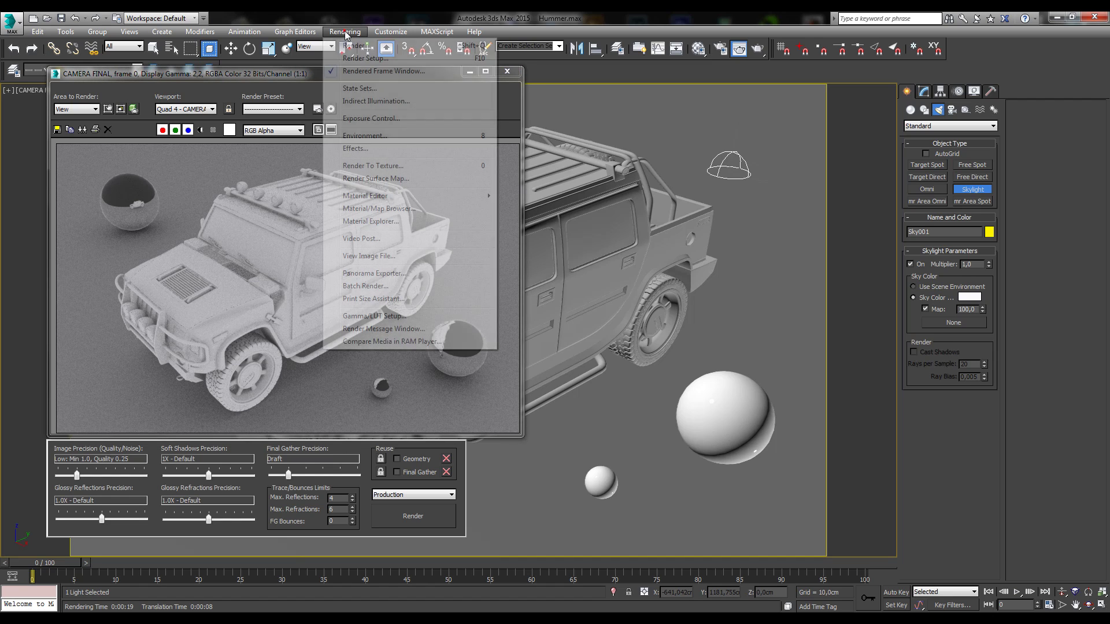
click(354, 136)
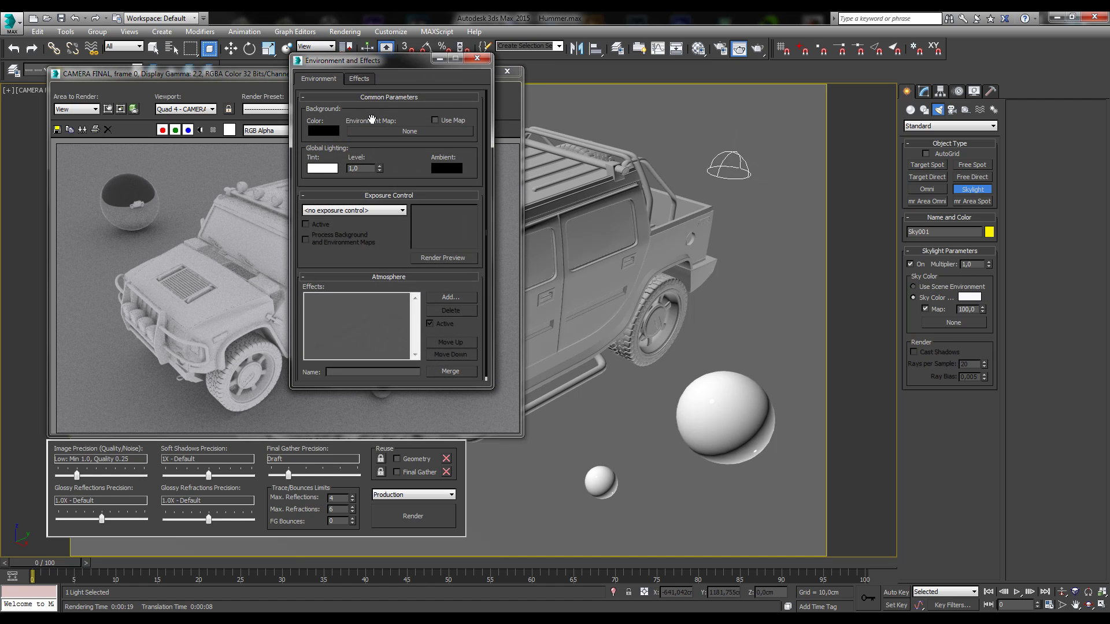
scroll(339, 115, down, 1)
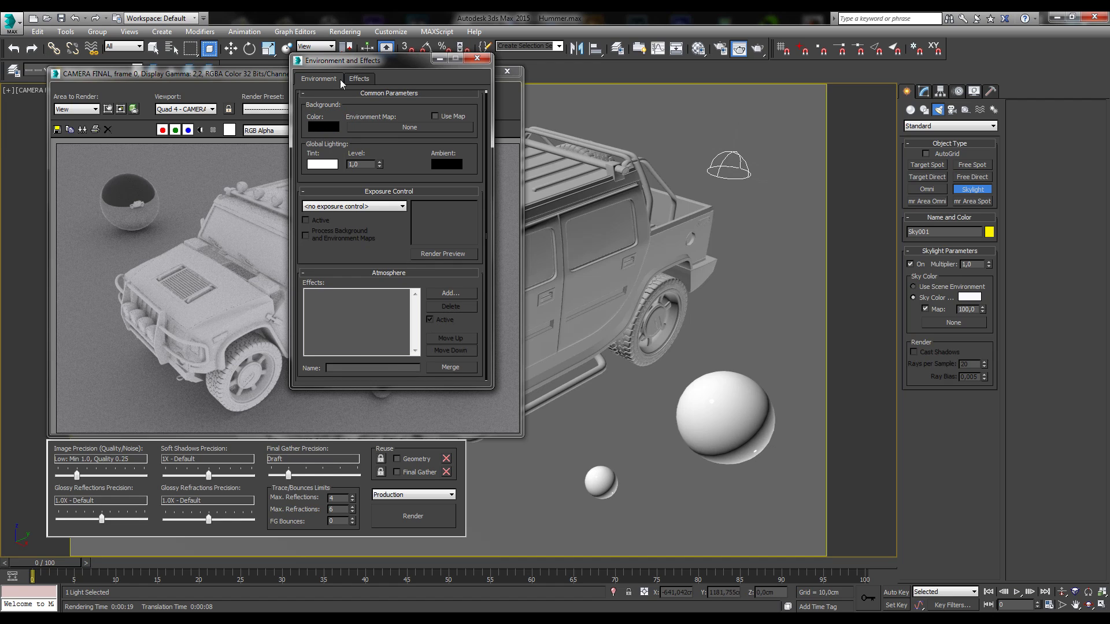
drag(361, 66, 569, 65)
click(527, 126)
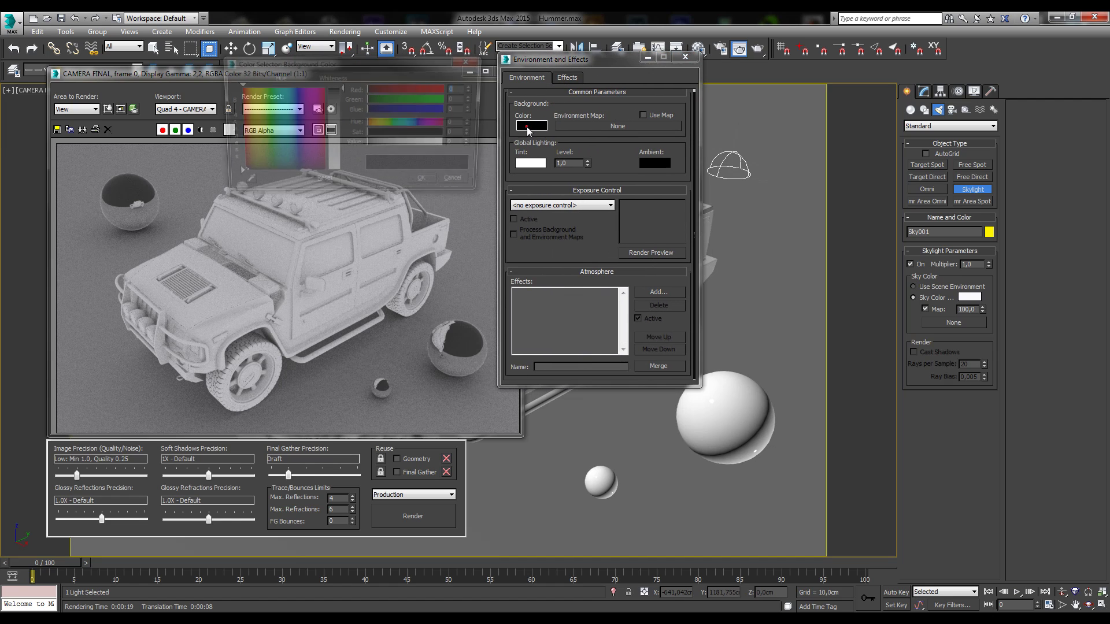
click(471, 60)
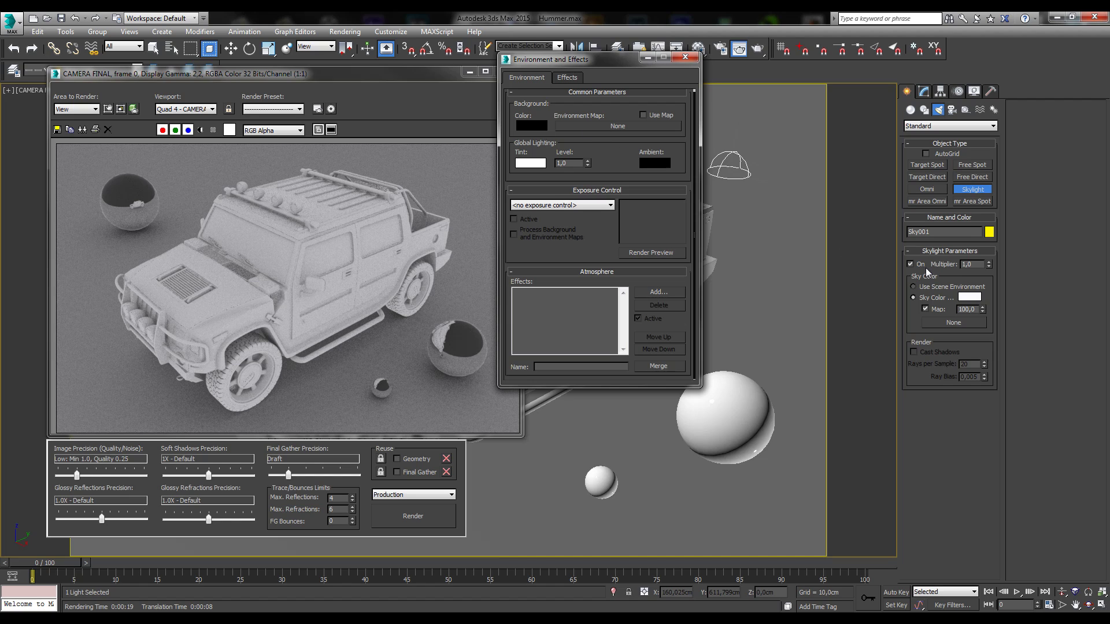
Compare the skylight's Use Scene Environment and Sky Color options, turning off its Map and keeping Sky Color selected
click(931, 289)
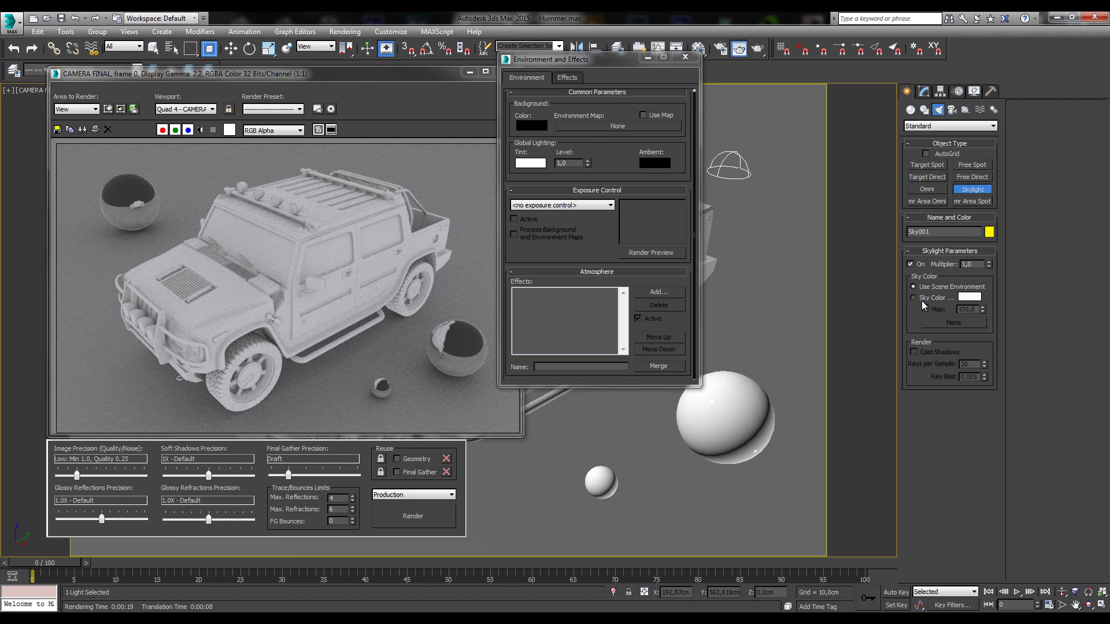
click(923, 299)
drag(541, 63, 570, 77)
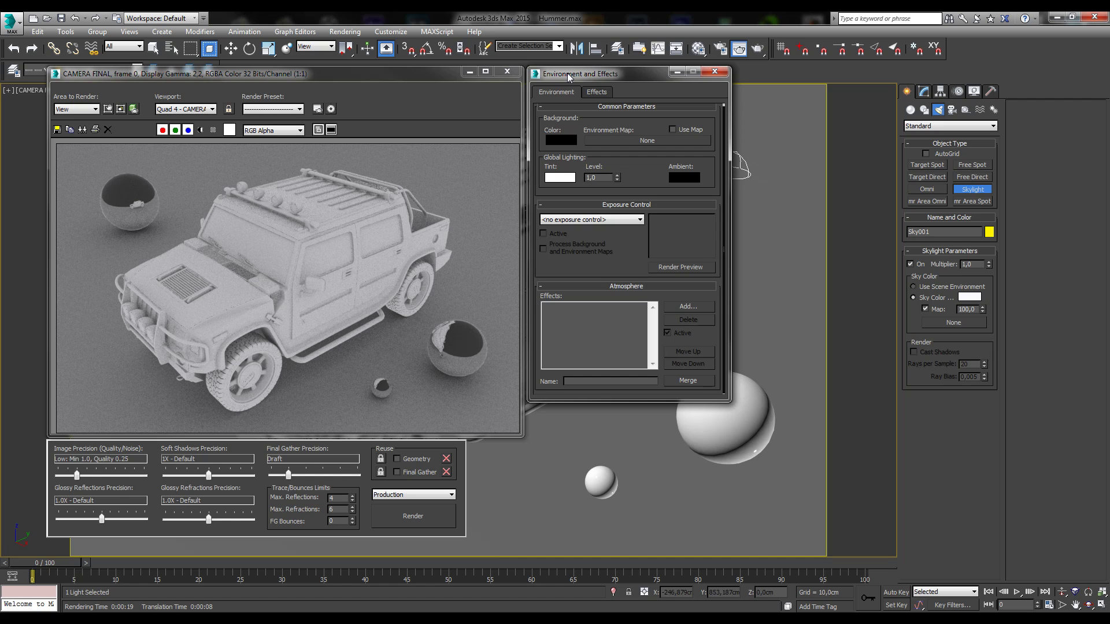
click(936, 311)
click(954, 324)
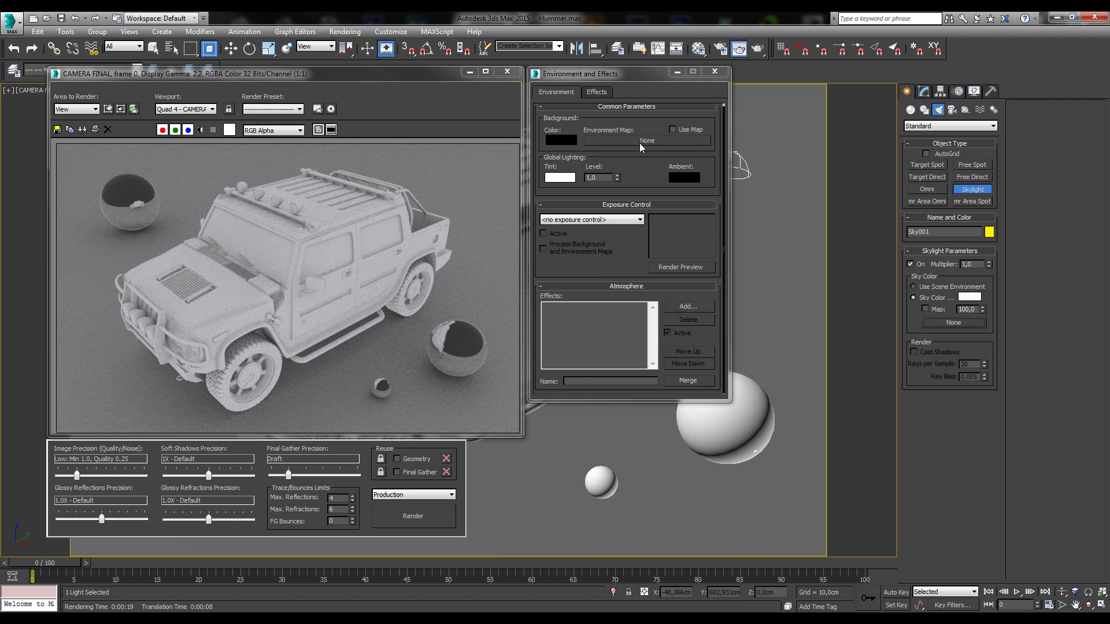
click(925, 287)
click(923, 299)
Assign a Bitmap as the scene's environment map from the standard maps
drag(620, 74, 223, 83)
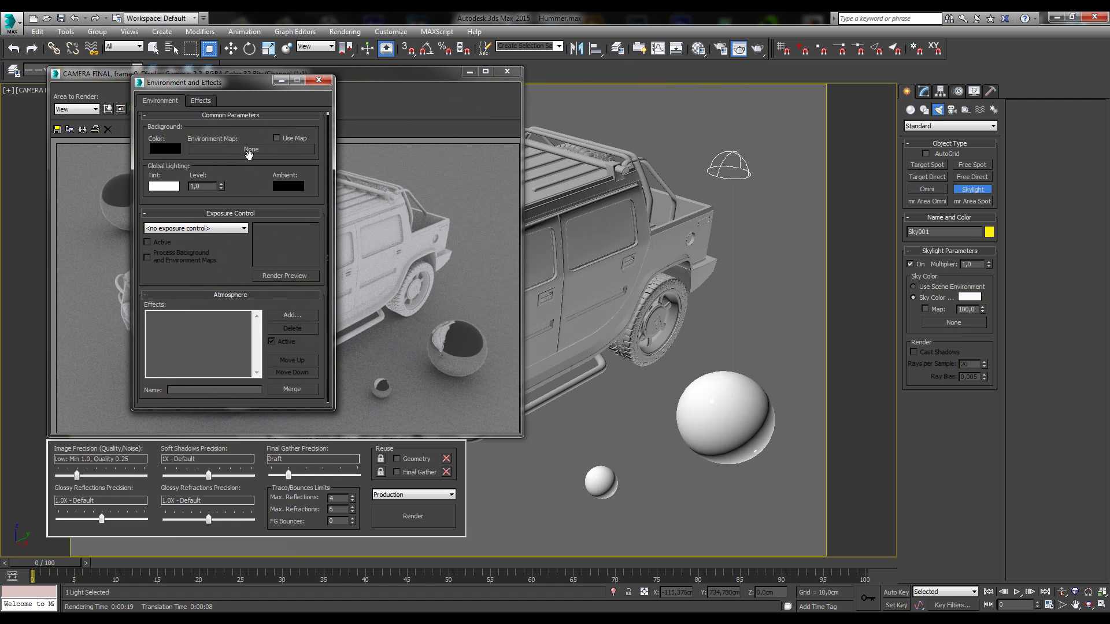
click(255, 152)
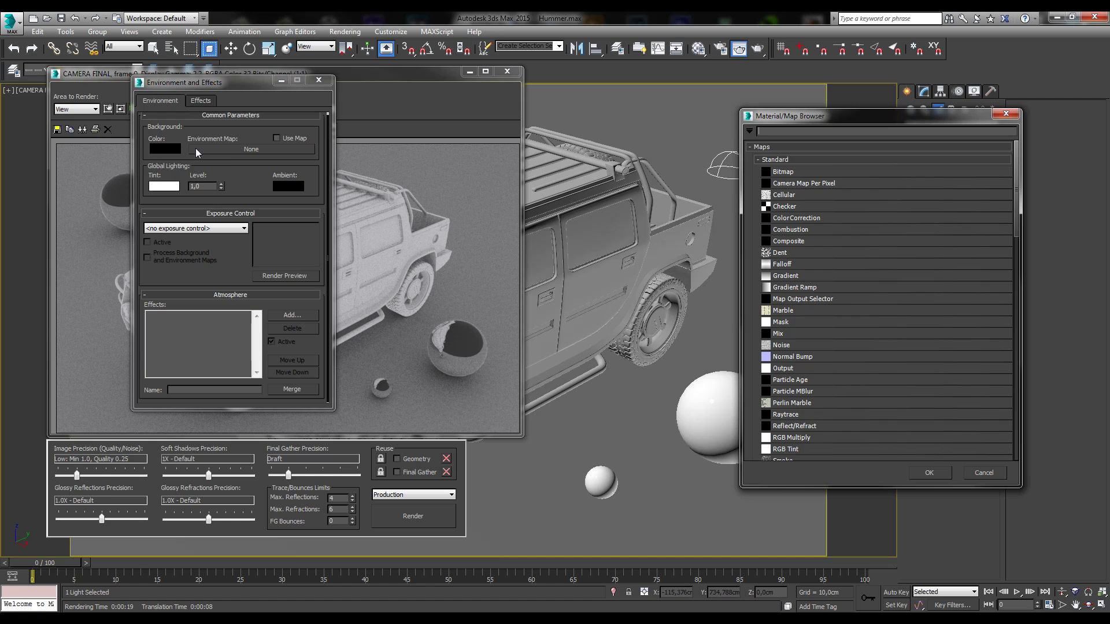
drag(793, 122, 402, 86)
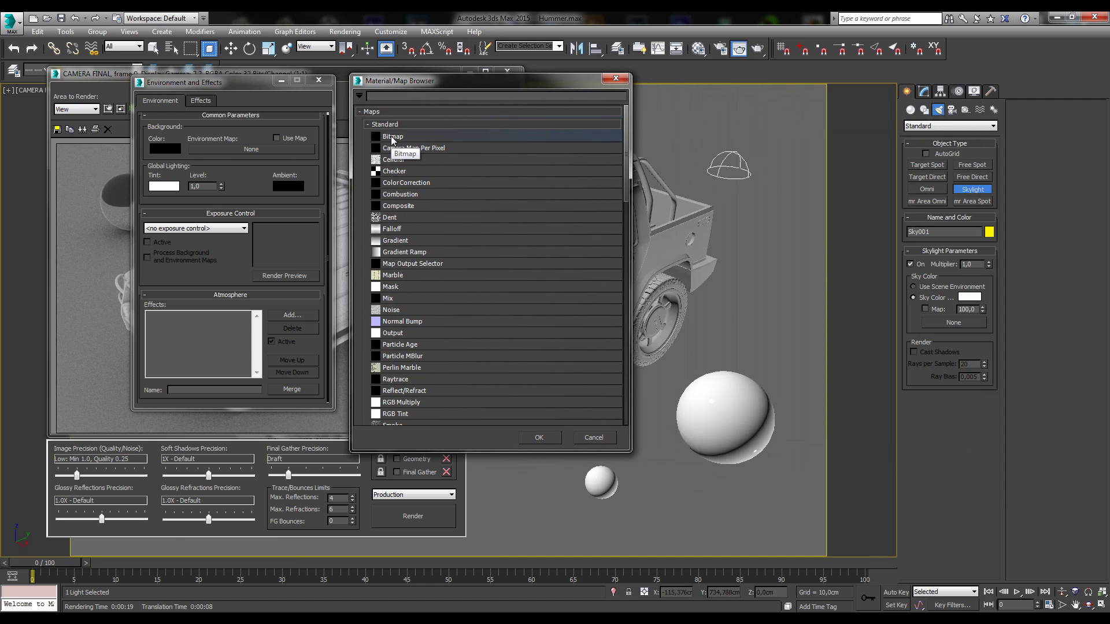
double_click(391, 138)
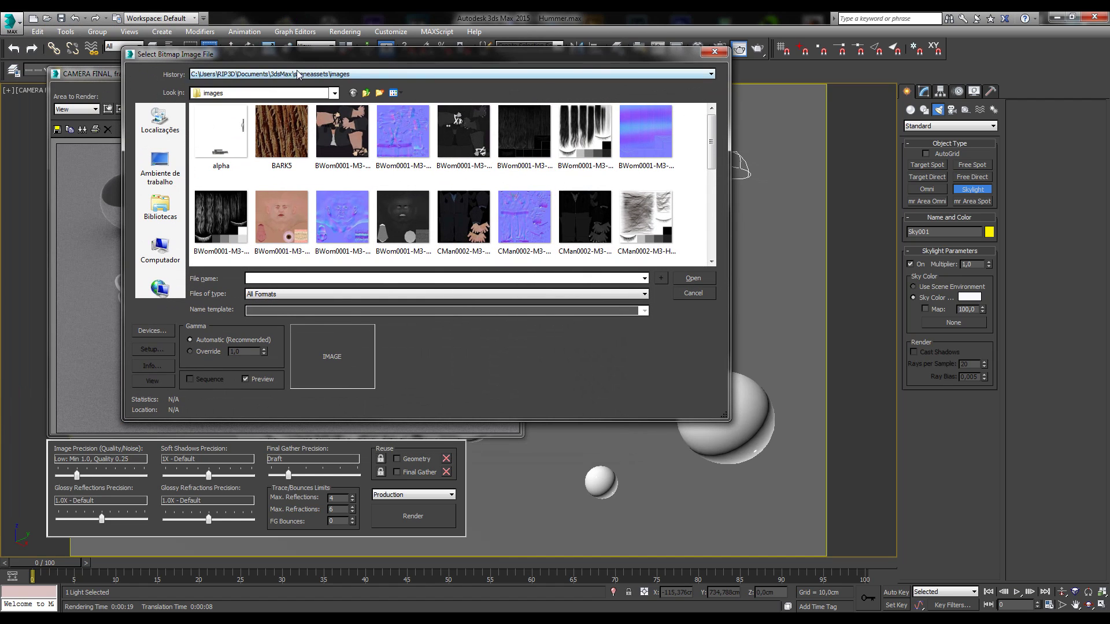
Browse to the HDRs folder inside the 3dsMax Maps folder for the environment bitmap
click(298, 74)
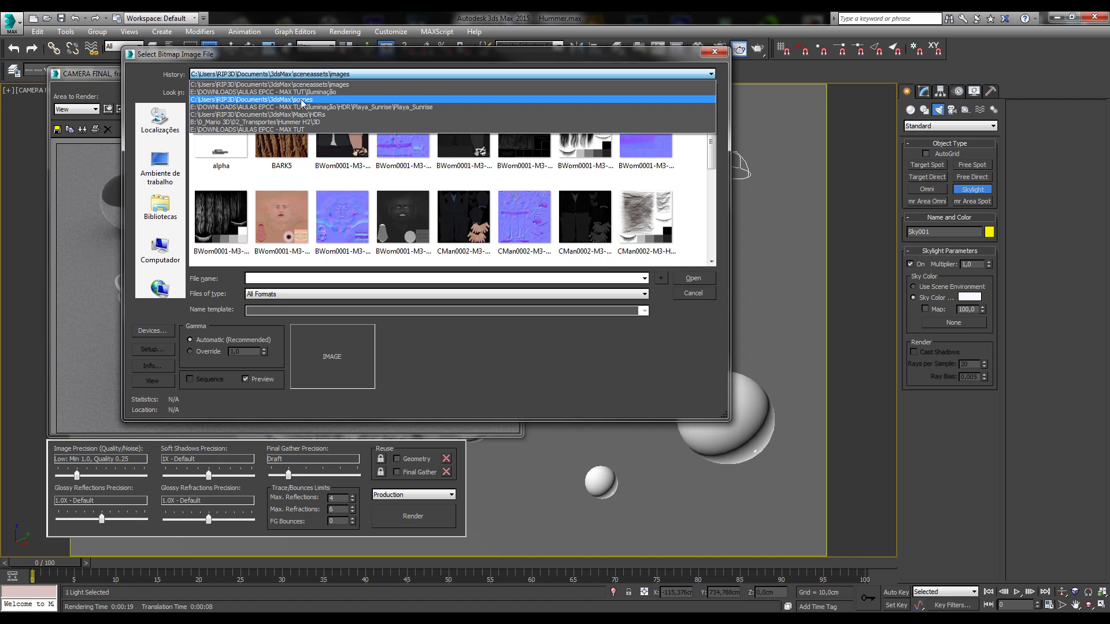
click(197, 55)
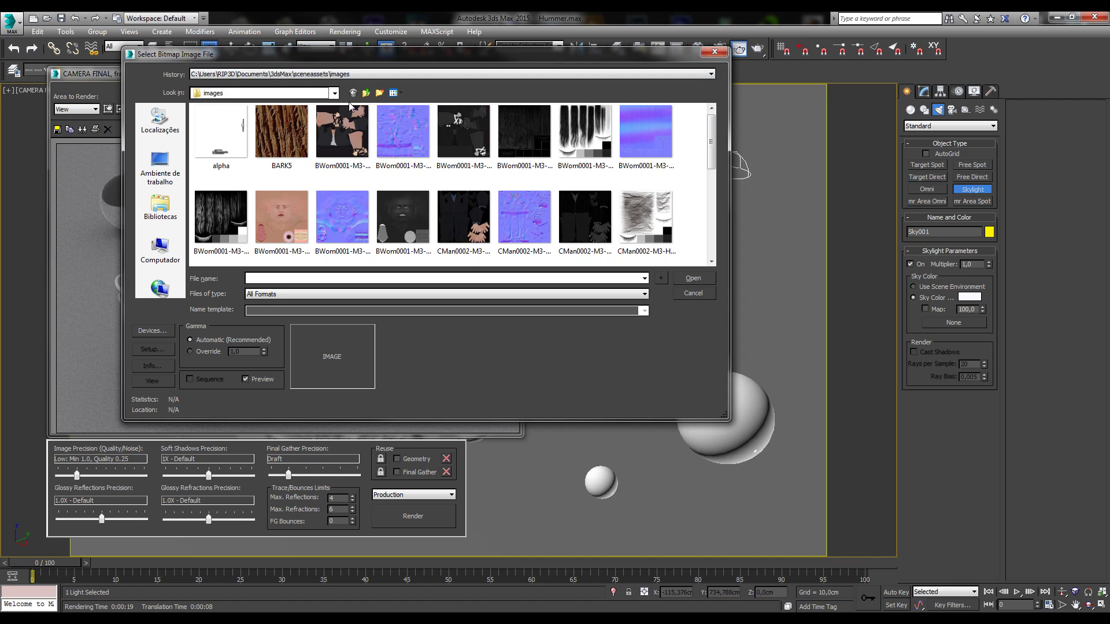
click(368, 93)
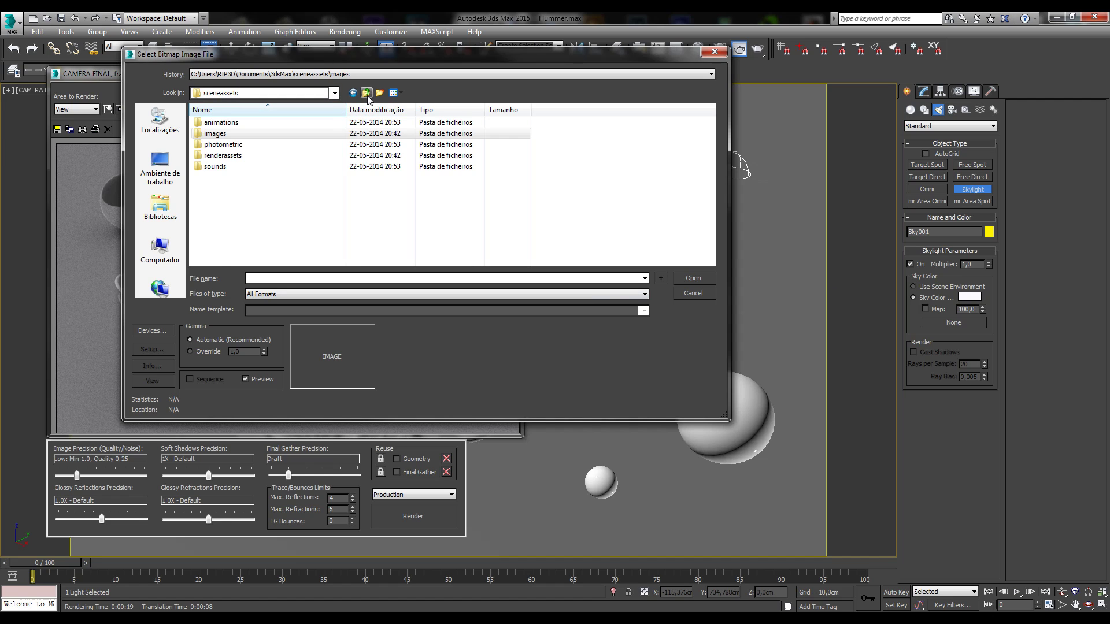
click(366, 93)
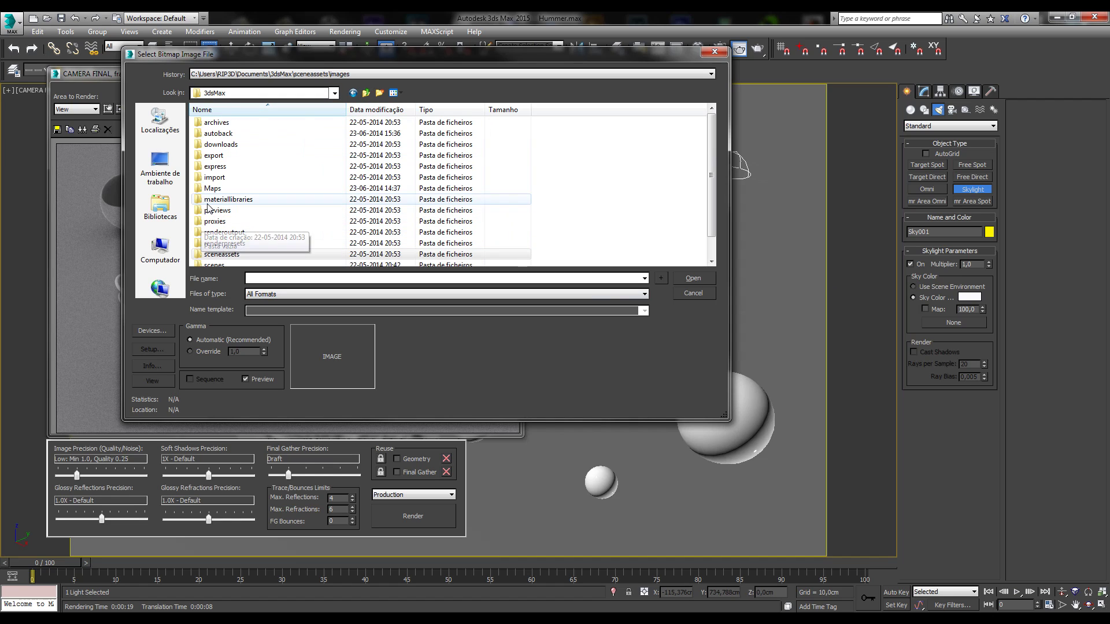
double_click(212, 189)
click(211, 127)
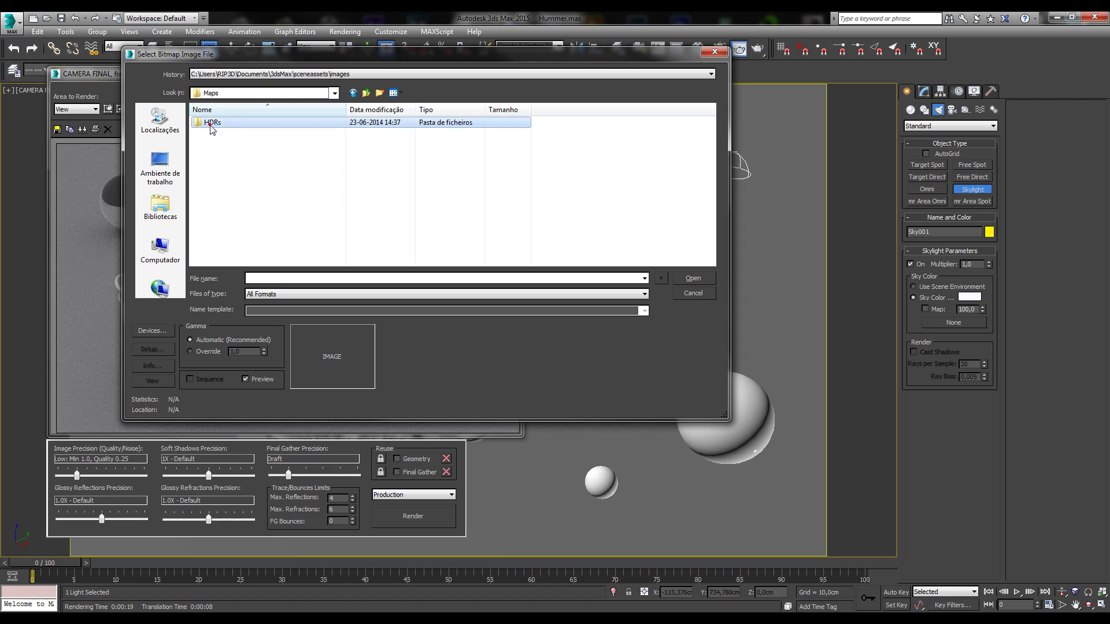
double_click(211, 127)
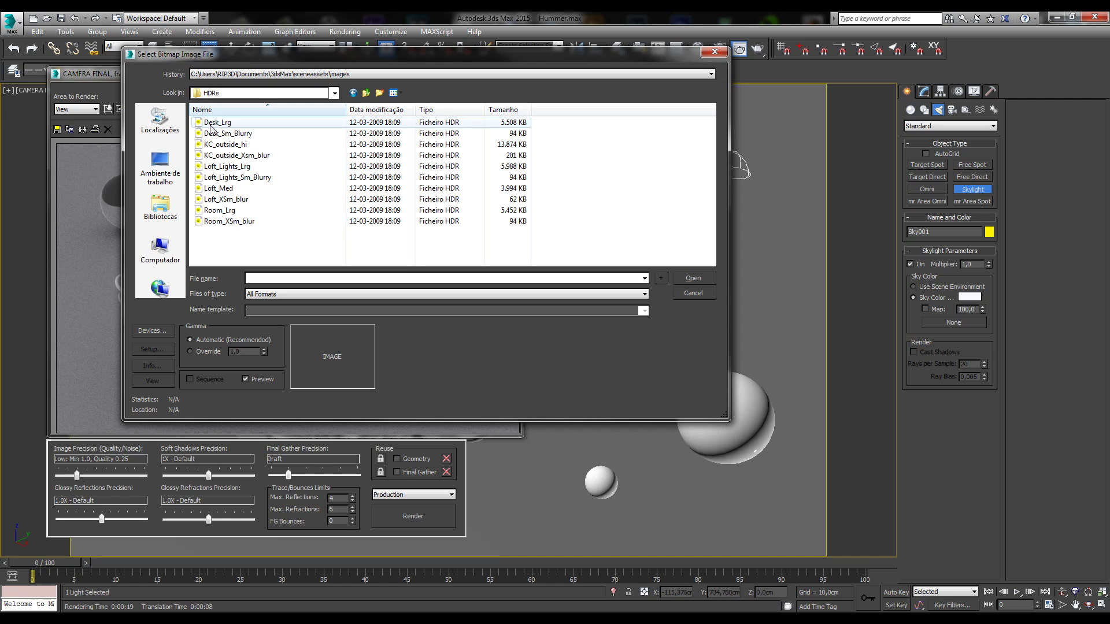
Preview the HDR images in the HDRs folder one after another, from Desk_Lrg to Room_XSm_blur
click(210, 125)
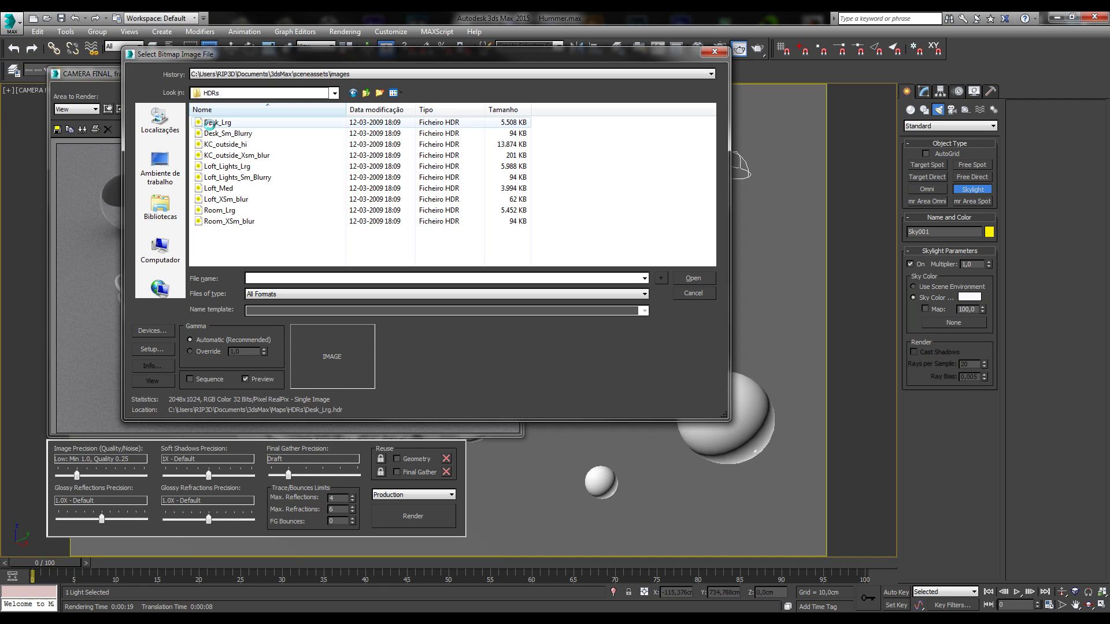
key(Down)
key(Down)
key(Down)
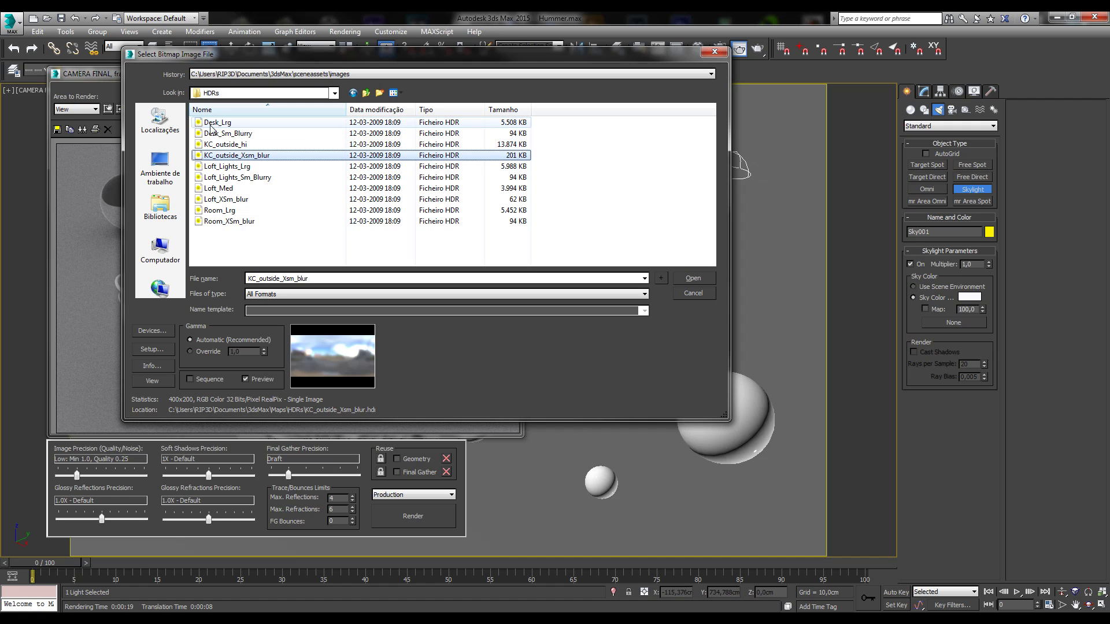
click(220, 166)
key(Down)
key(Down)
key(Down)
key(Down)
key(Down)
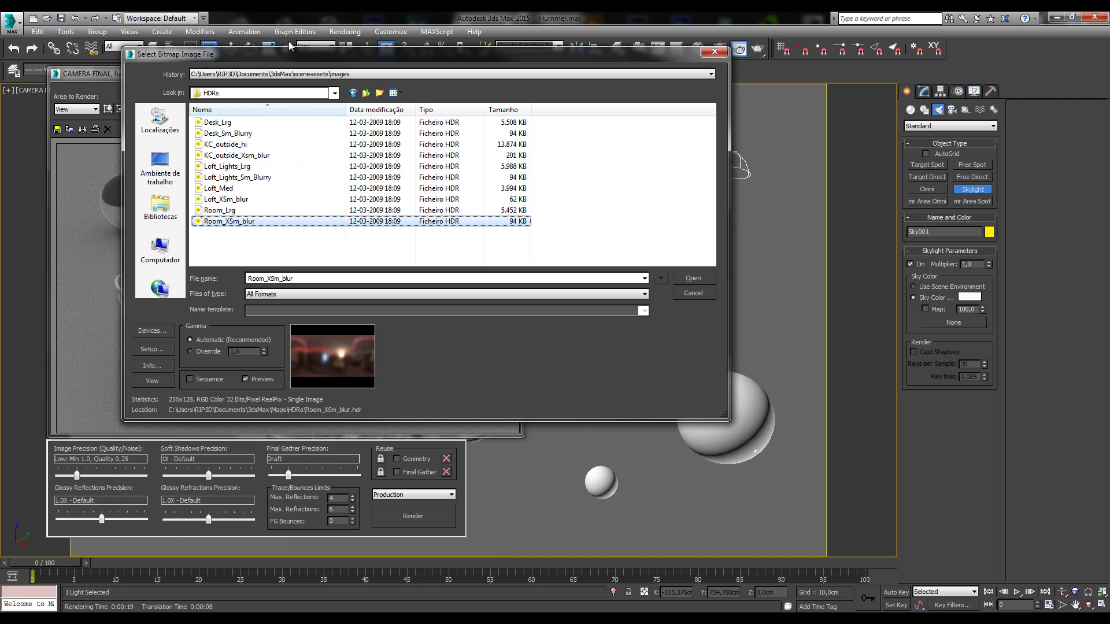
Compare the previews of the sharp and blurry HDR versions, from Desk_Lrg through Loft_Lights_Sm_Blurry
drag(288, 55, 412, 64)
click(347, 132)
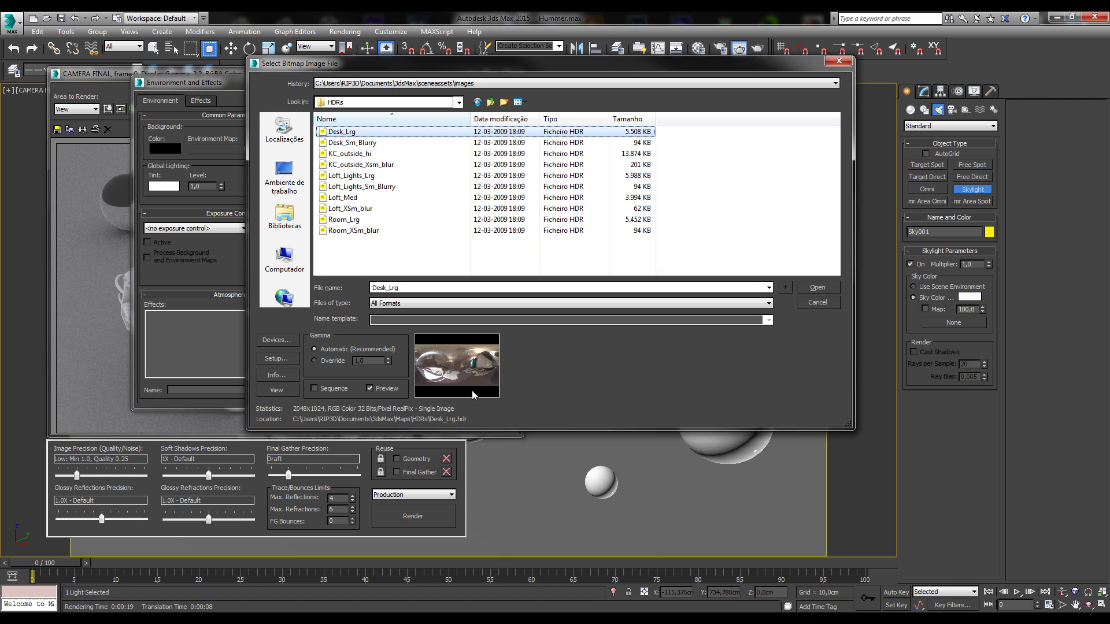
click(358, 142)
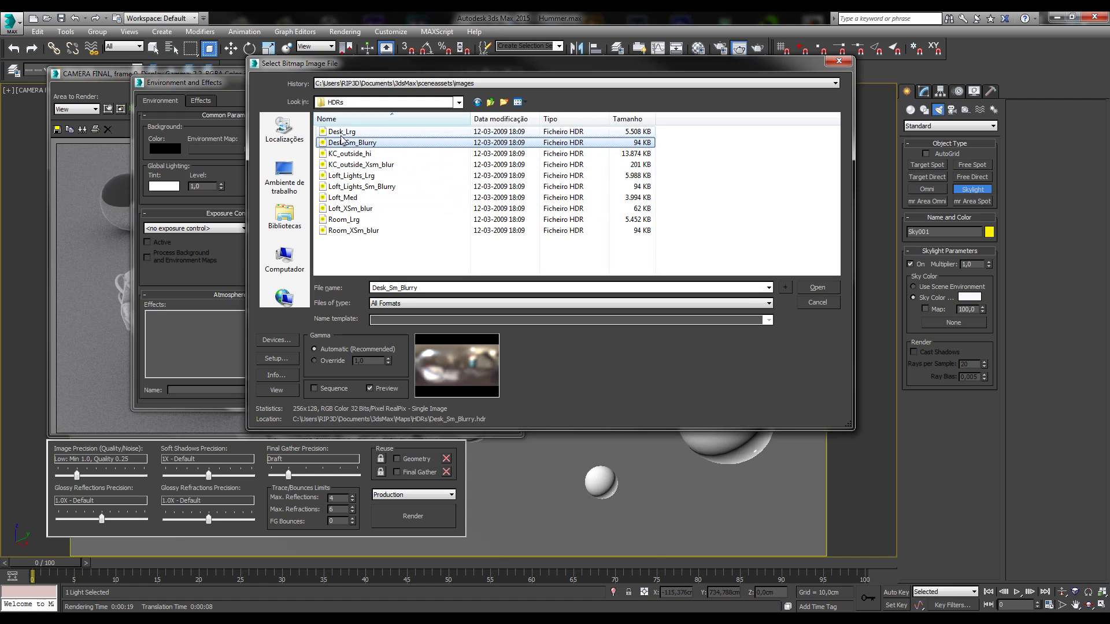
click(343, 132)
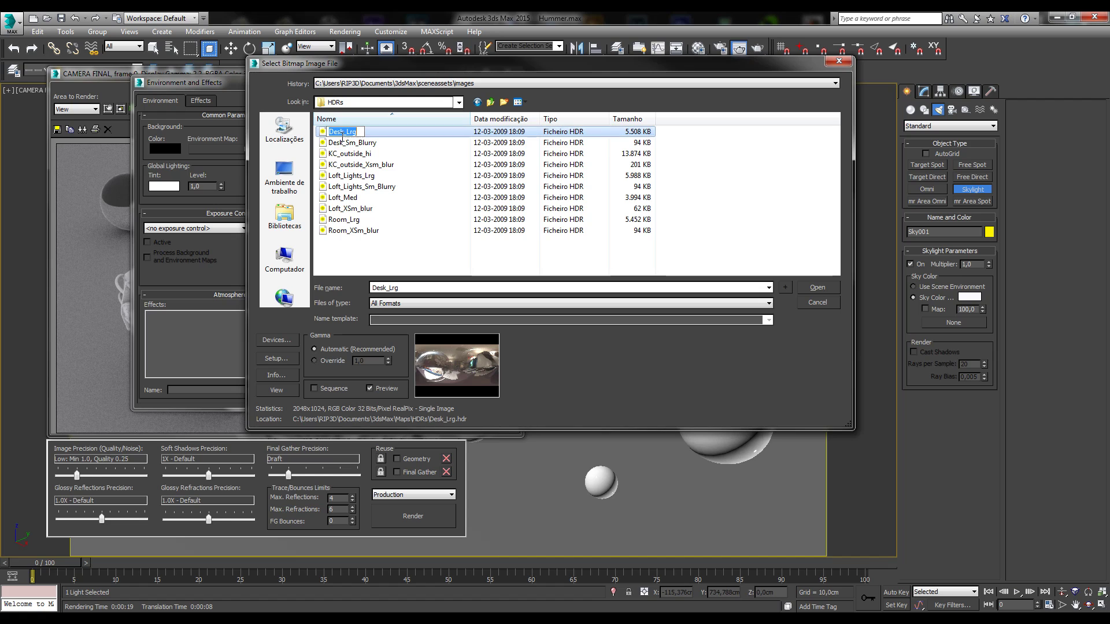
click(342, 141)
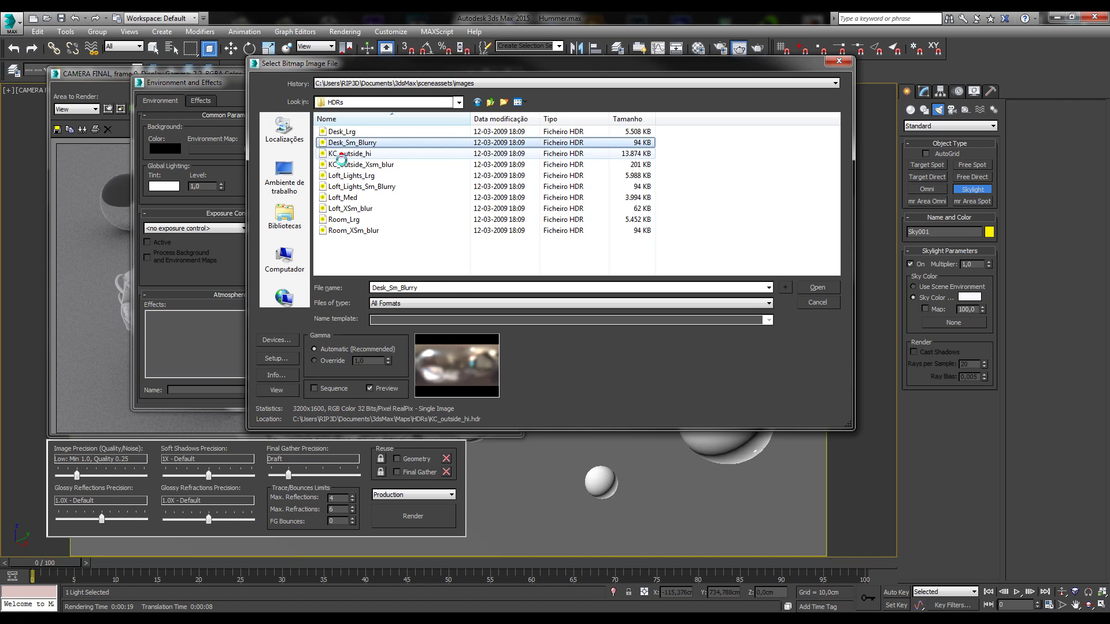
click(343, 154)
click(343, 165)
click(343, 177)
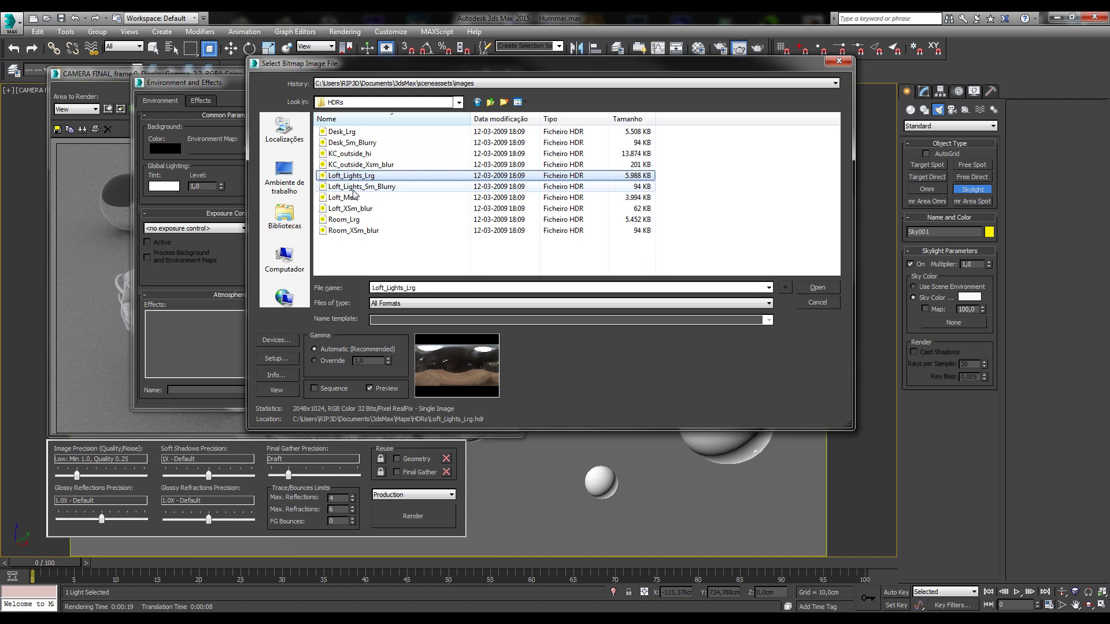
click(343, 187)
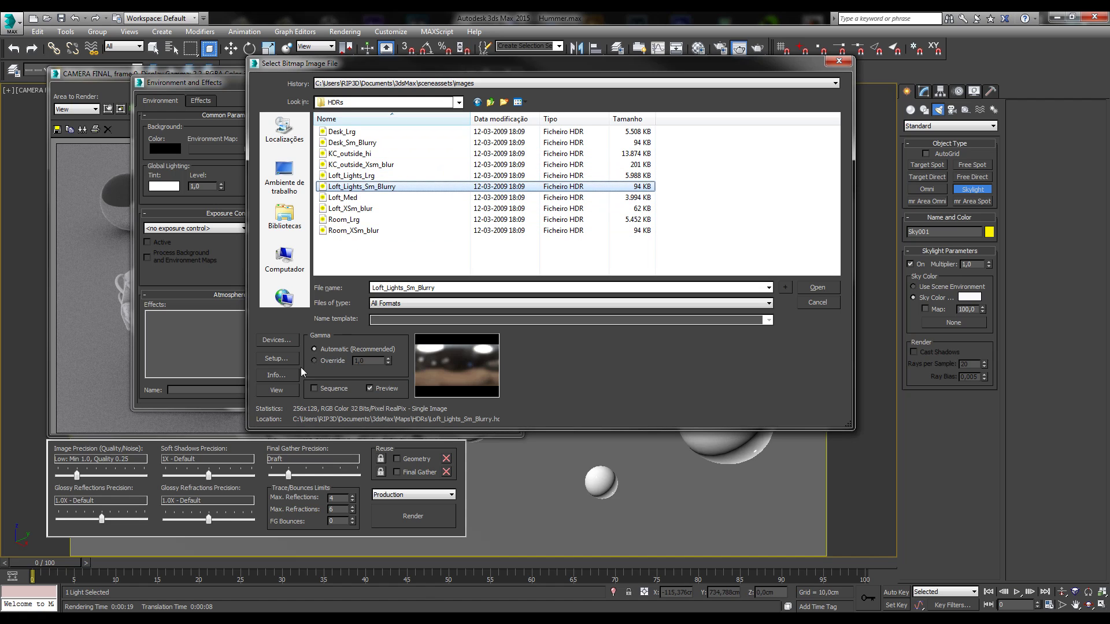
View Loft_Lights_Sm_Blurry and Loft_Lights_Lrg in separate image windows to compare their detail, and close both
click(279, 390)
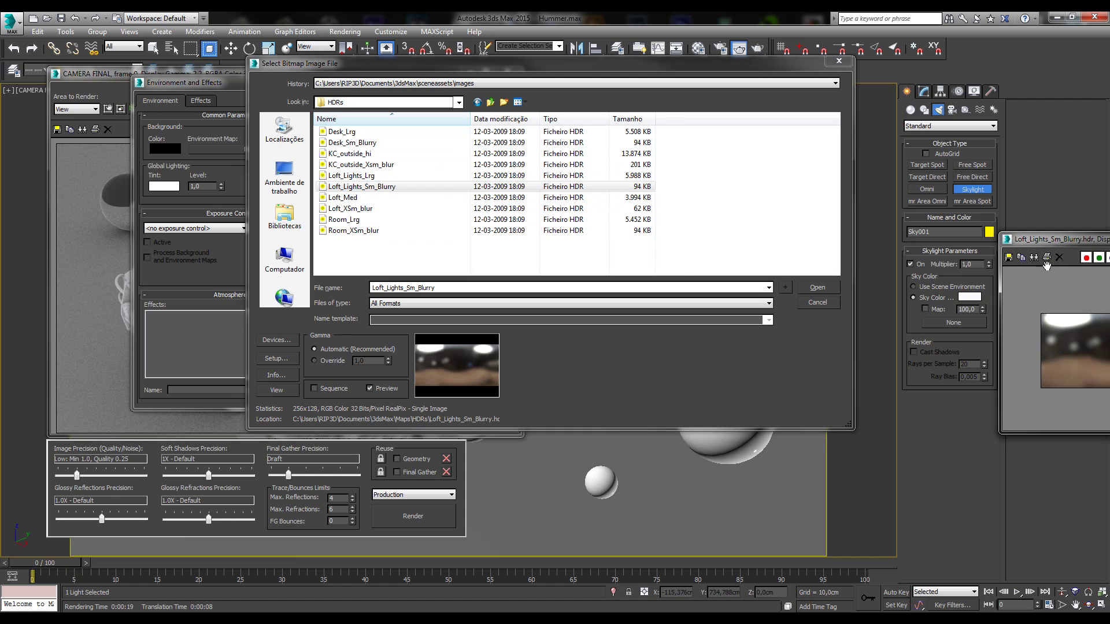
drag(1046, 242, 412, 272)
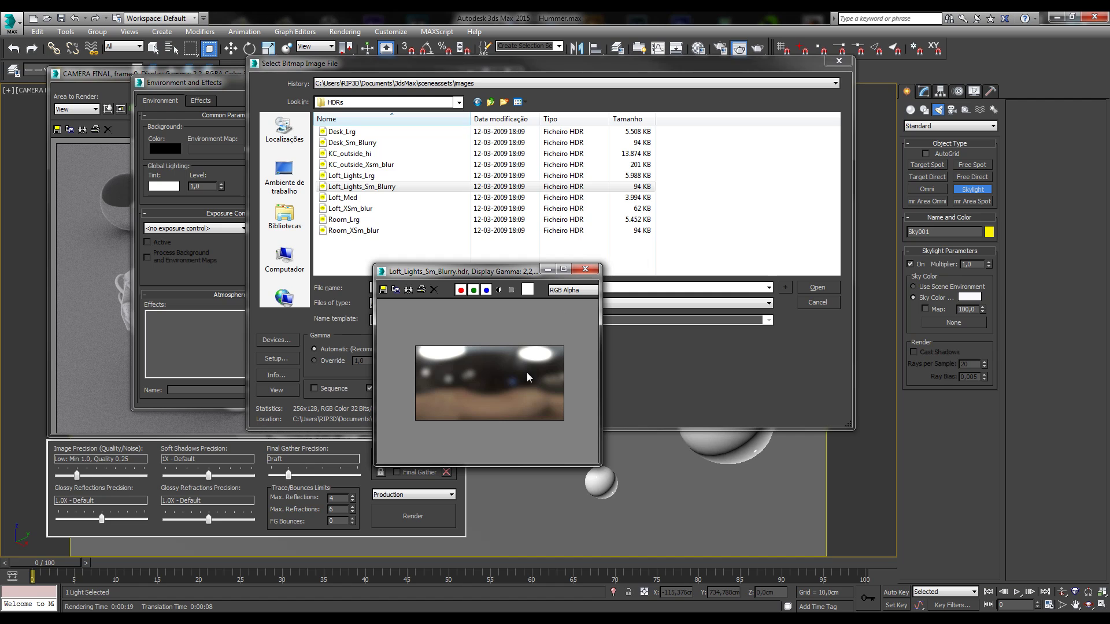
click(585, 270)
click(376, 177)
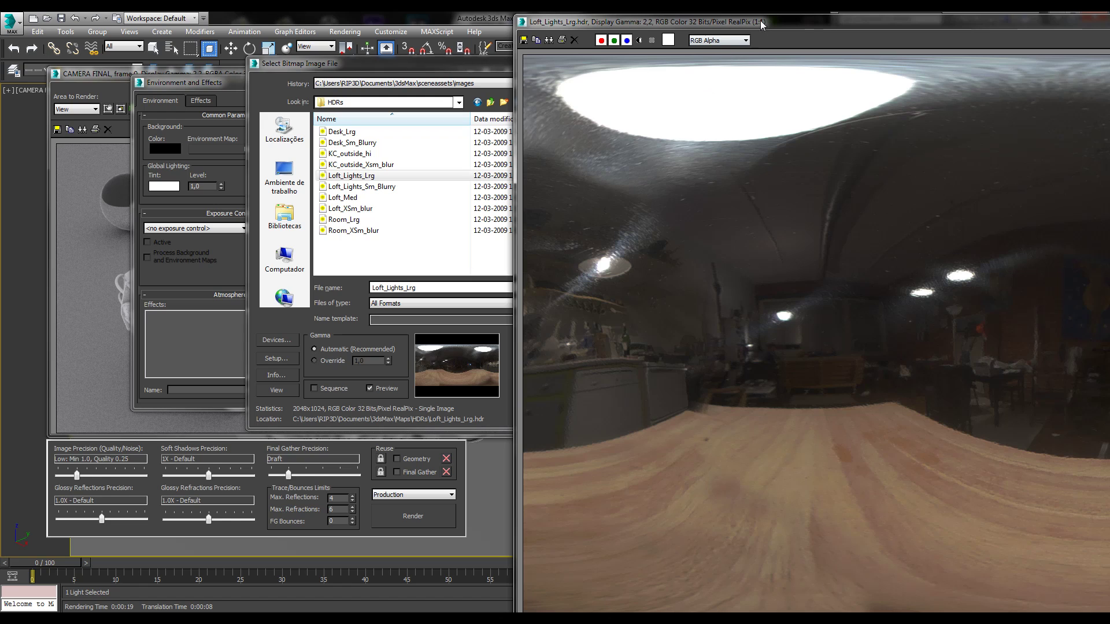
drag(760, 23, 248, 23)
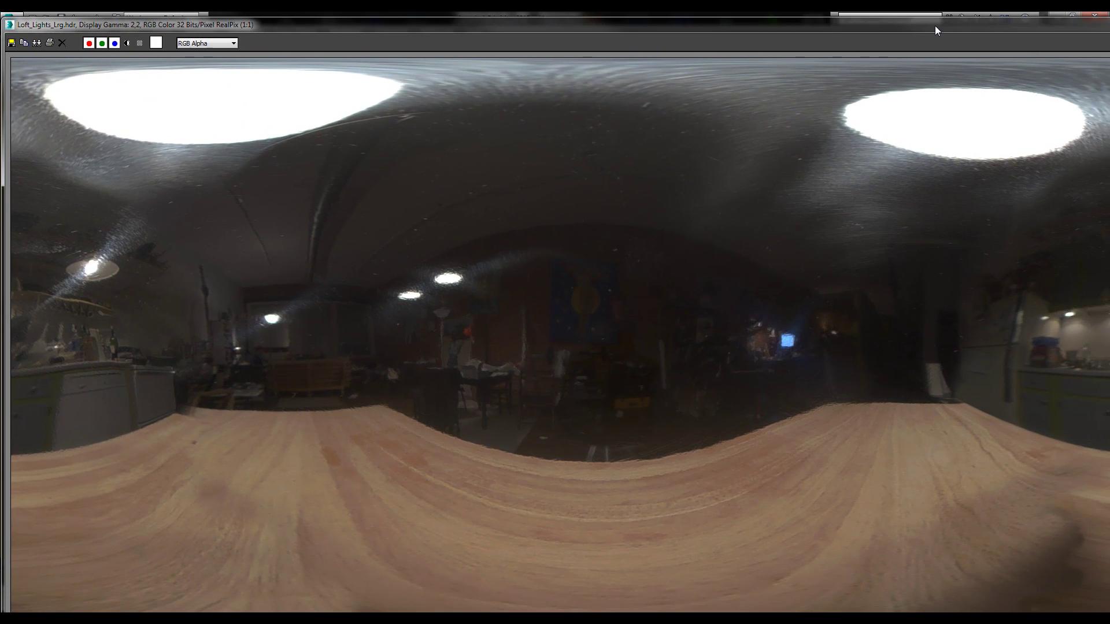
drag(935, 26, 741, 33)
click(970, 29)
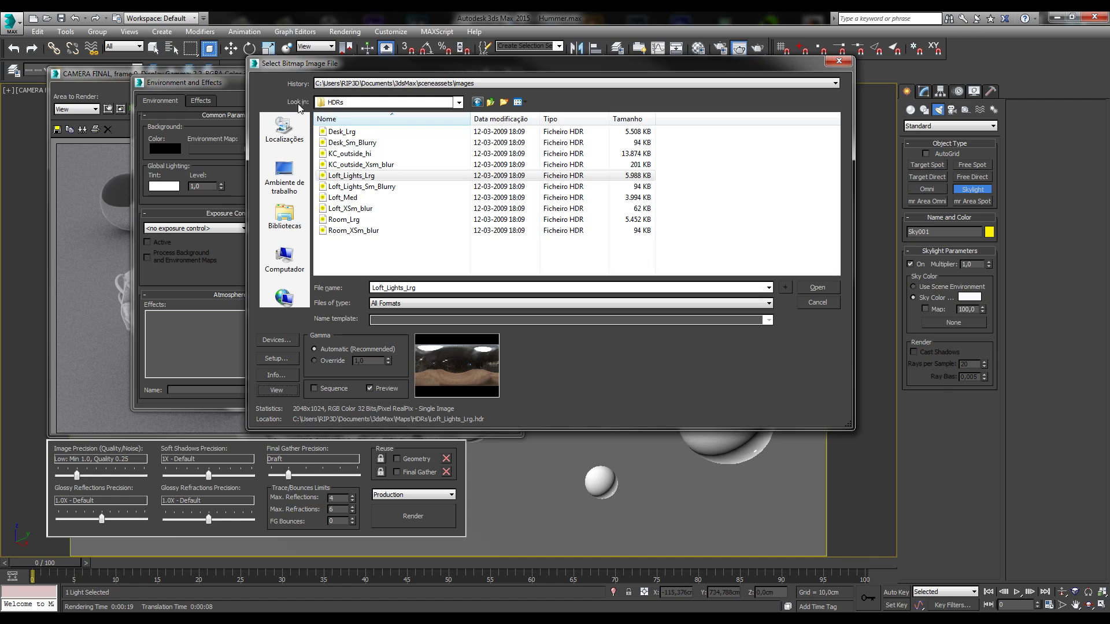
Leave the bitmap file selection without opening an HDR image and return to the environment settings
drag(365, 66, 333, 157)
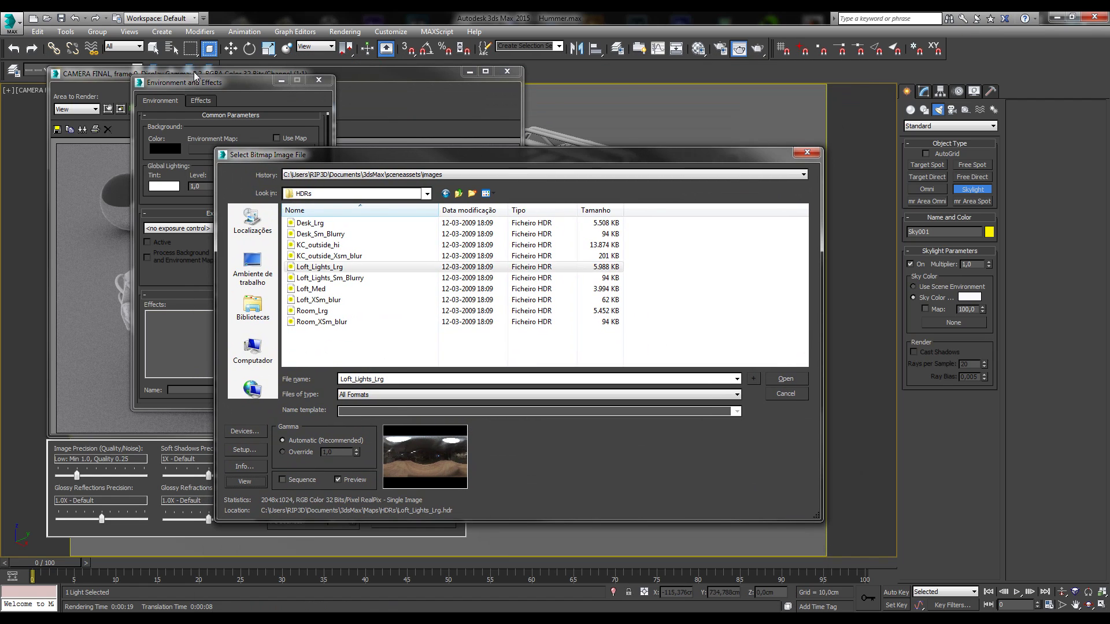
click(815, 155)
drag(244, 81, 312, 73)
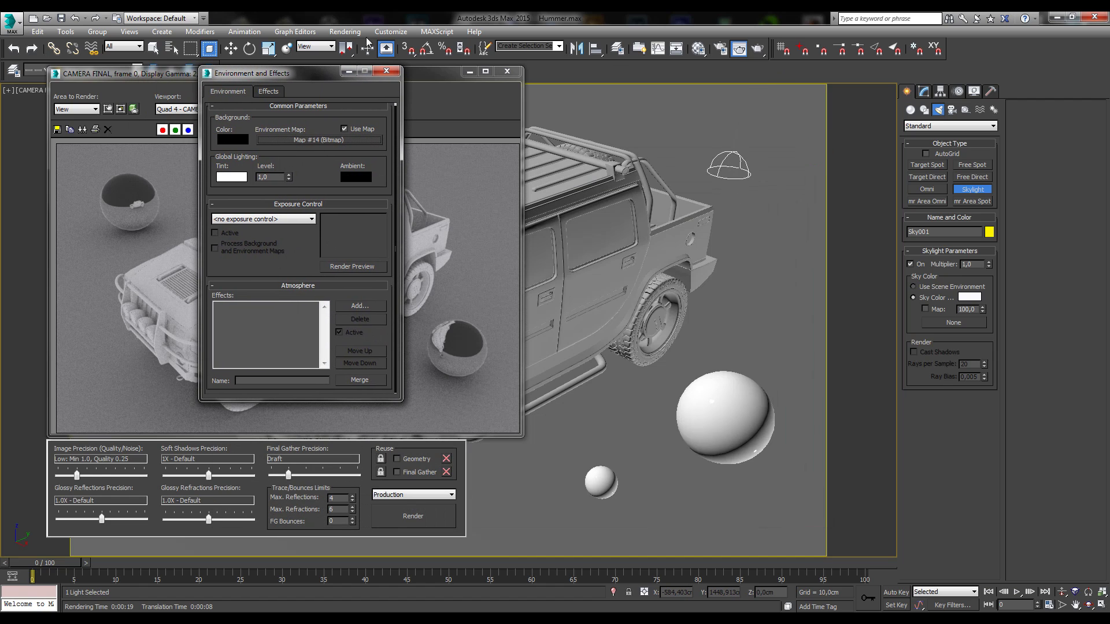
Activate the Move tool and show the selected skylight's parameters for editing
click(231, 49)
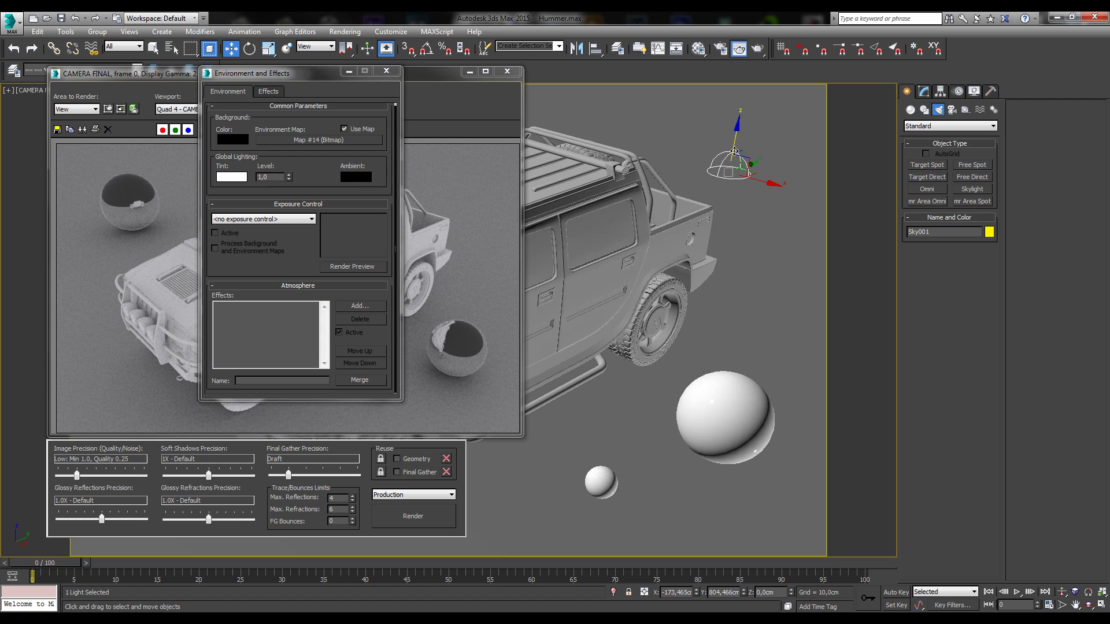
click(923, 91)
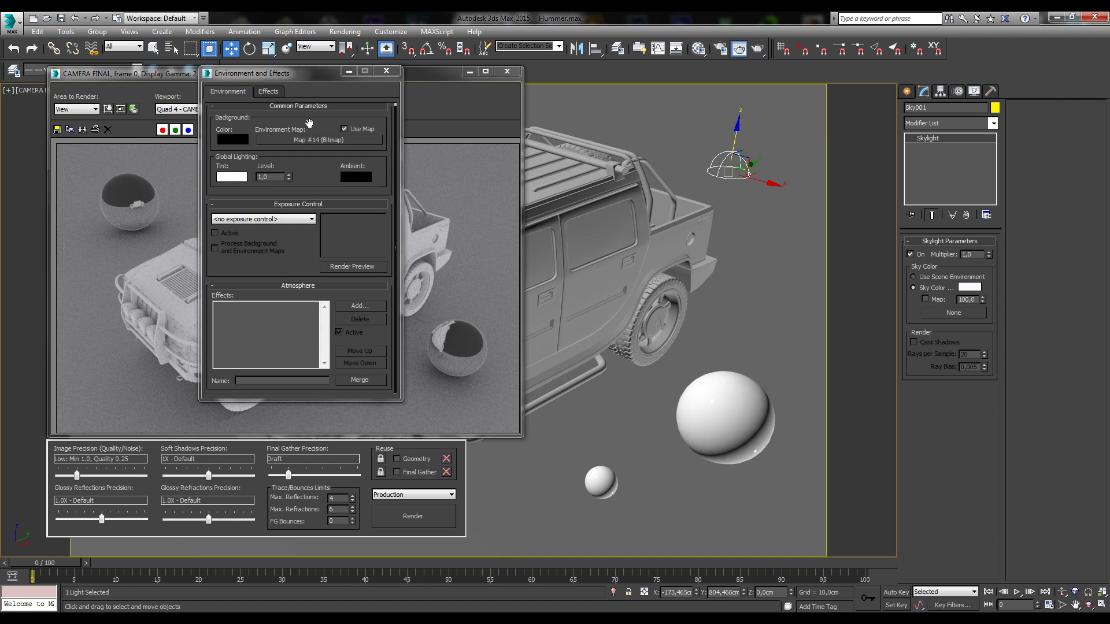
Start choosing a new bitmap as the environment map and browse to the HDRs folder inside 3dsMax\Maps
click(322, 140)
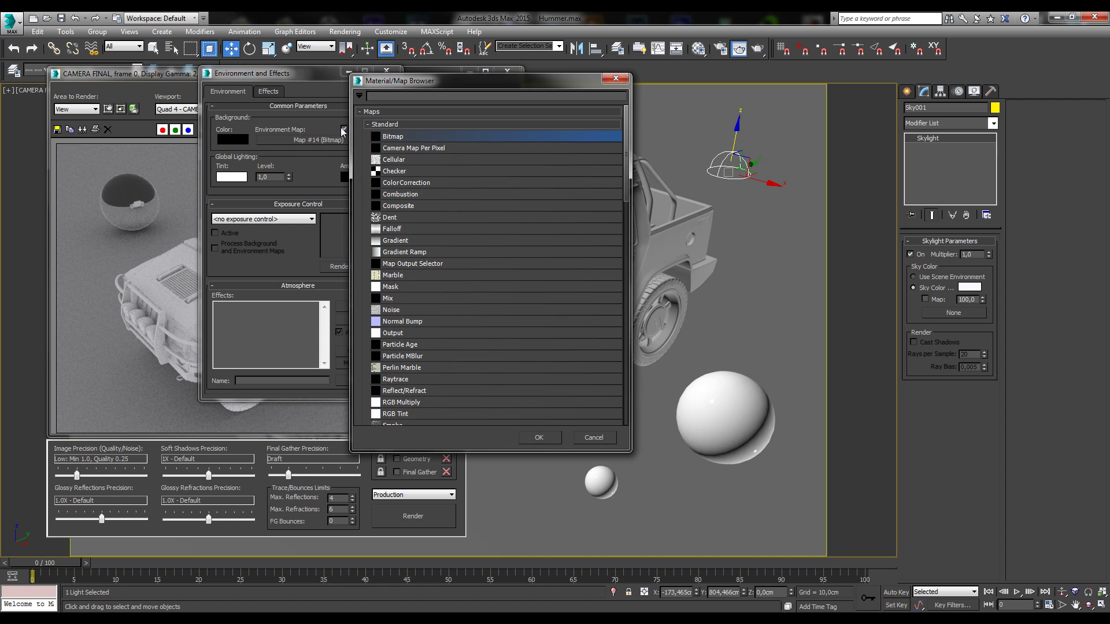
double_click(377, 137)
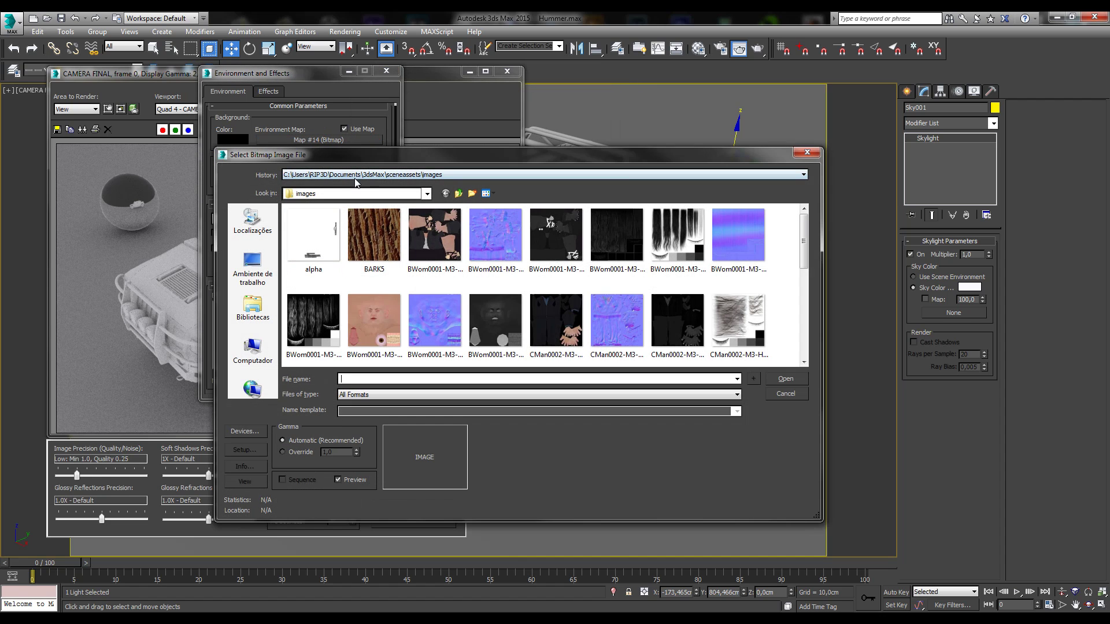
click(458, 193)
click(459, 193)
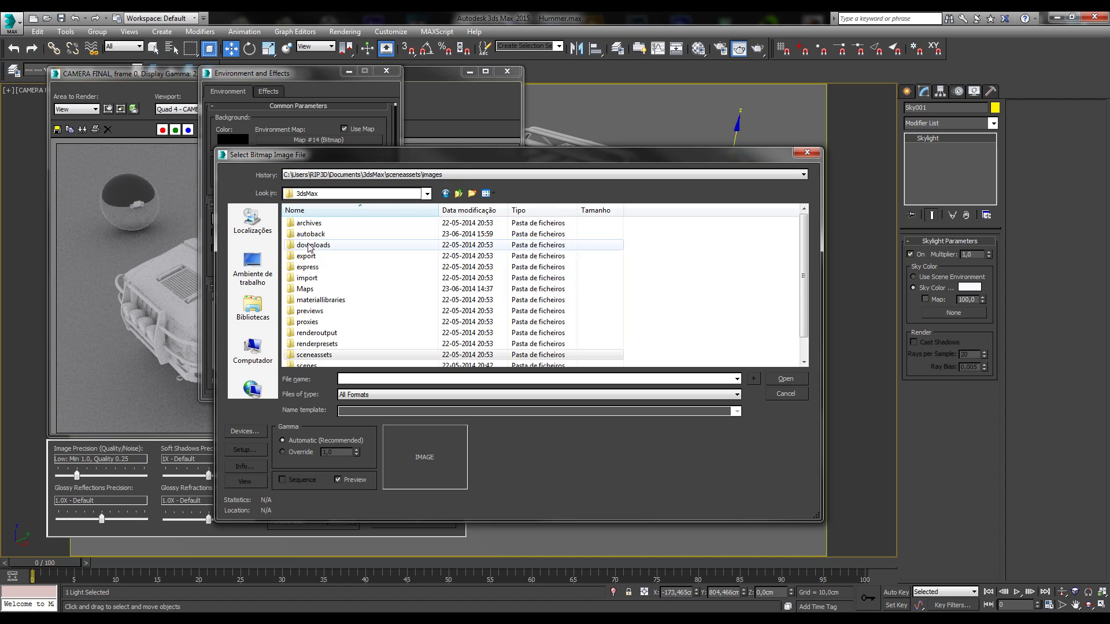
double_click(305, 288)
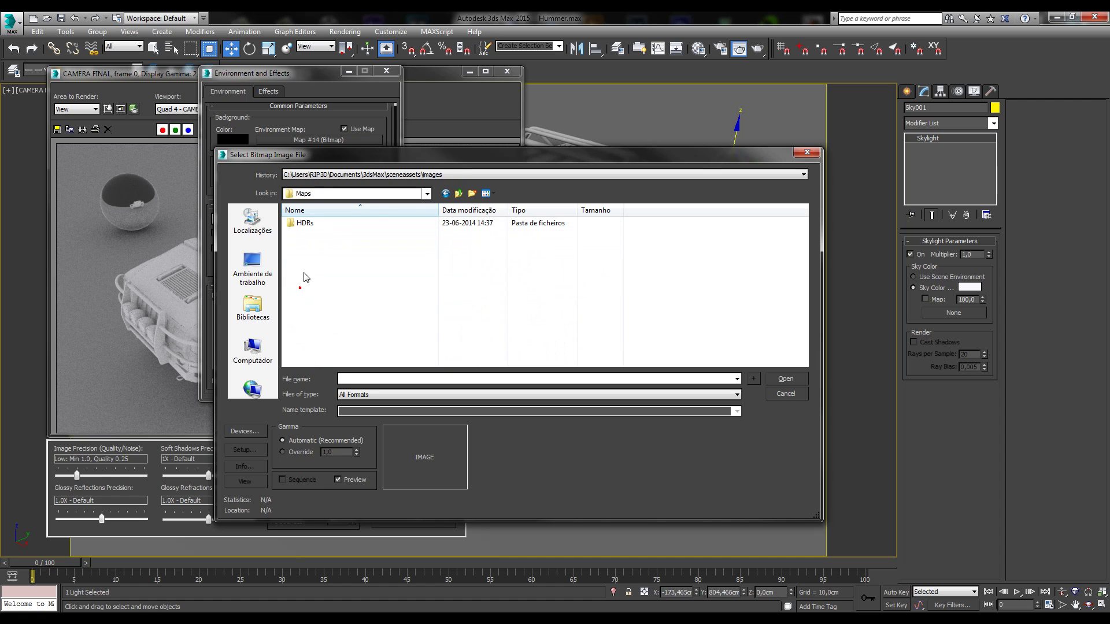
double_click(304, 223)
Compare the previews of Desk_Lrg and Desk_Sm_Blurry, and inspect Desk_Lrg in an image window before closing it
click(306, 228)
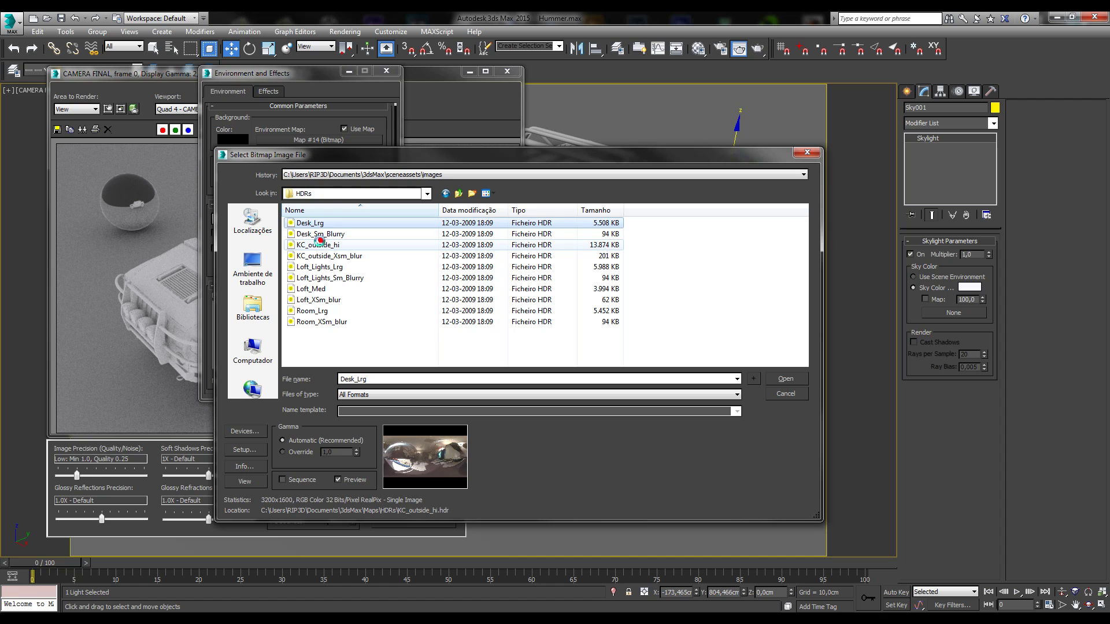
click(321, 236)
click(315, 223)
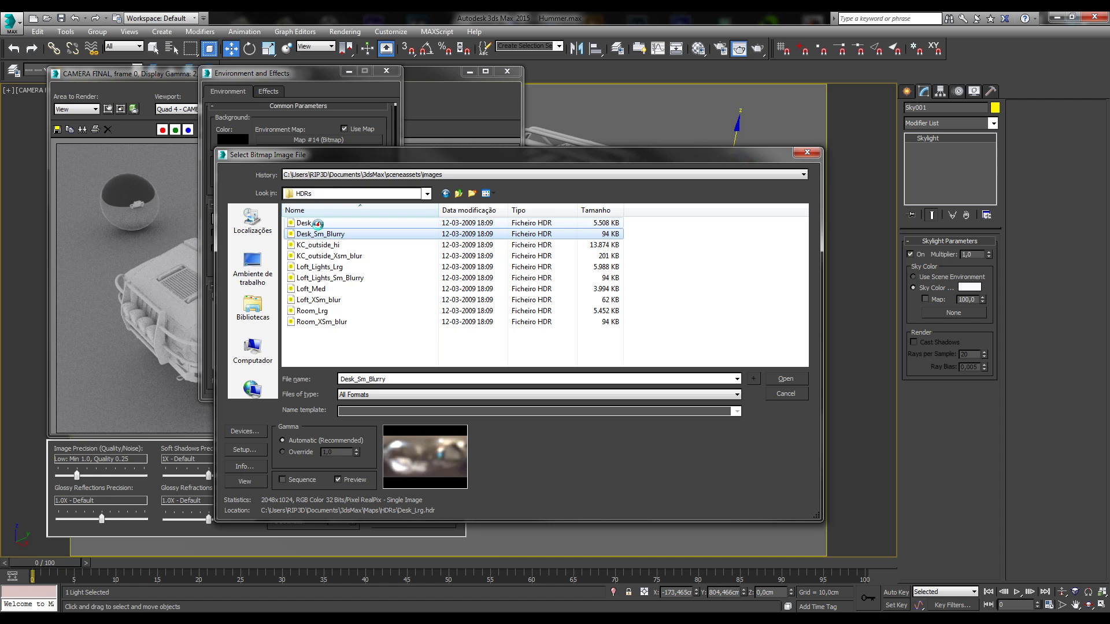
click(243, 481)
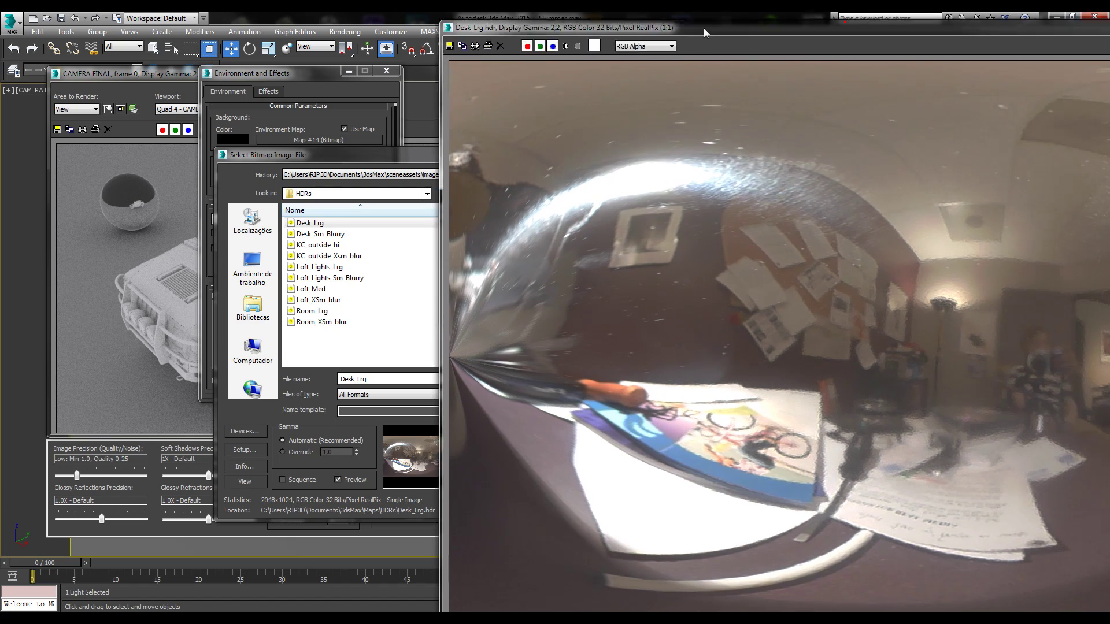
double_click(274, 35)
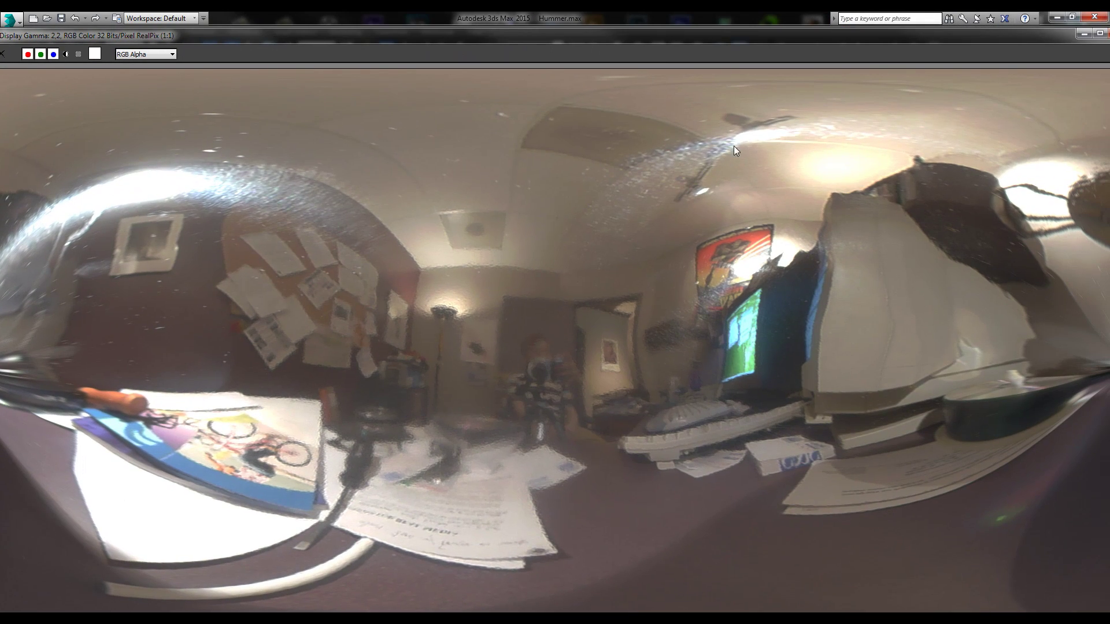
drag(917, 39, 734, 33)
click(951, 28)
Preview the outdoor and loft-lights HDR files, and inspect KC_outside_hi at full size in an image window before closing it
click(327, 255)
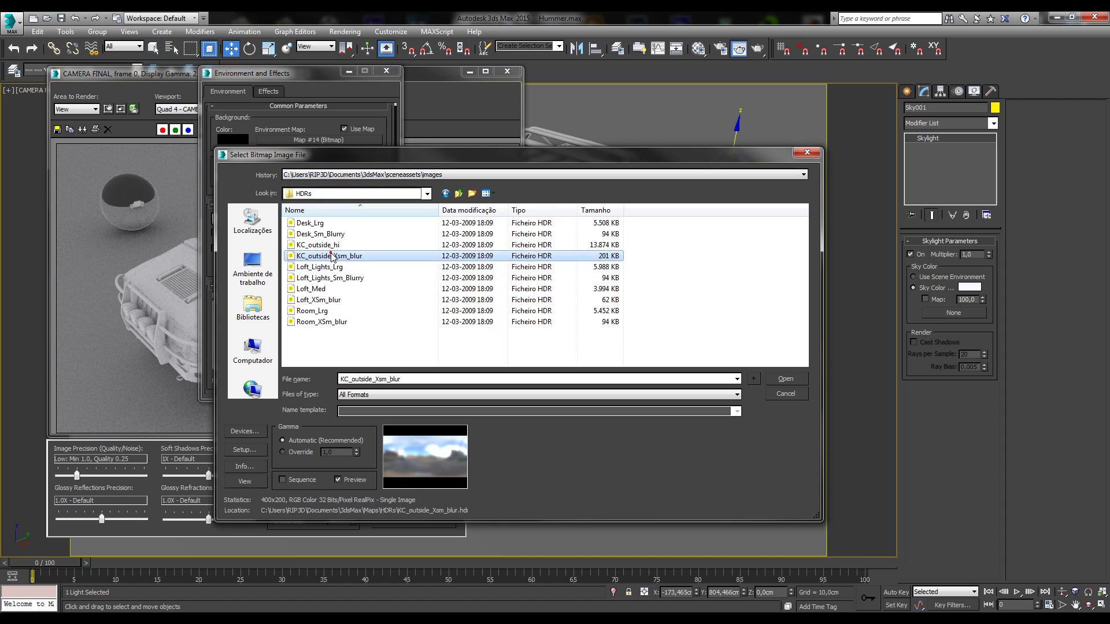
key(Down)
key(Down)
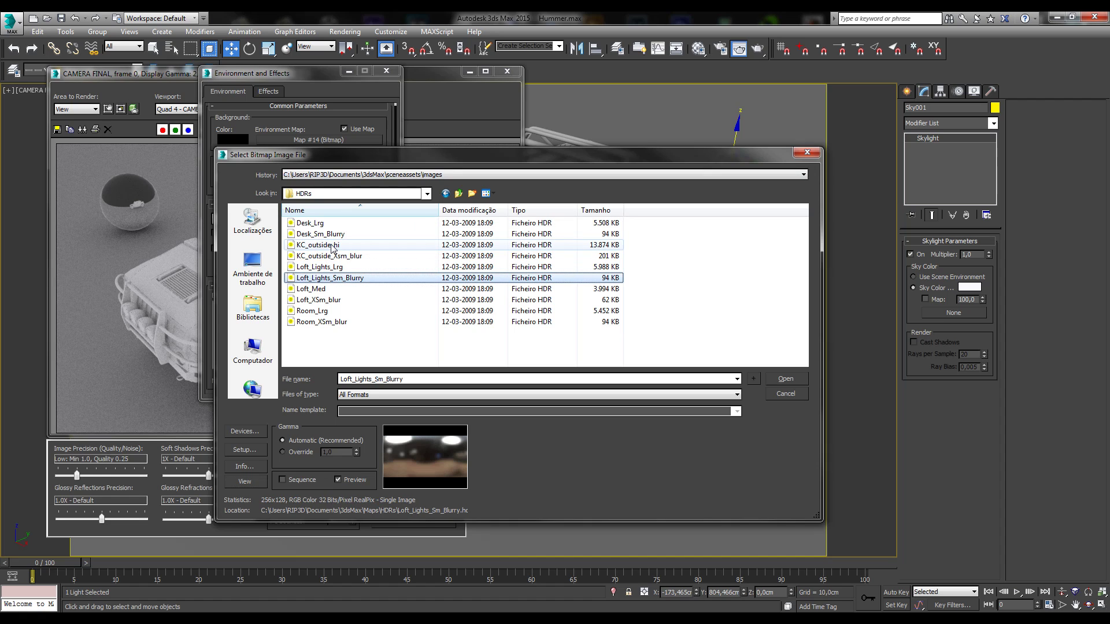
key(Up)
key(Up)
key(Up)
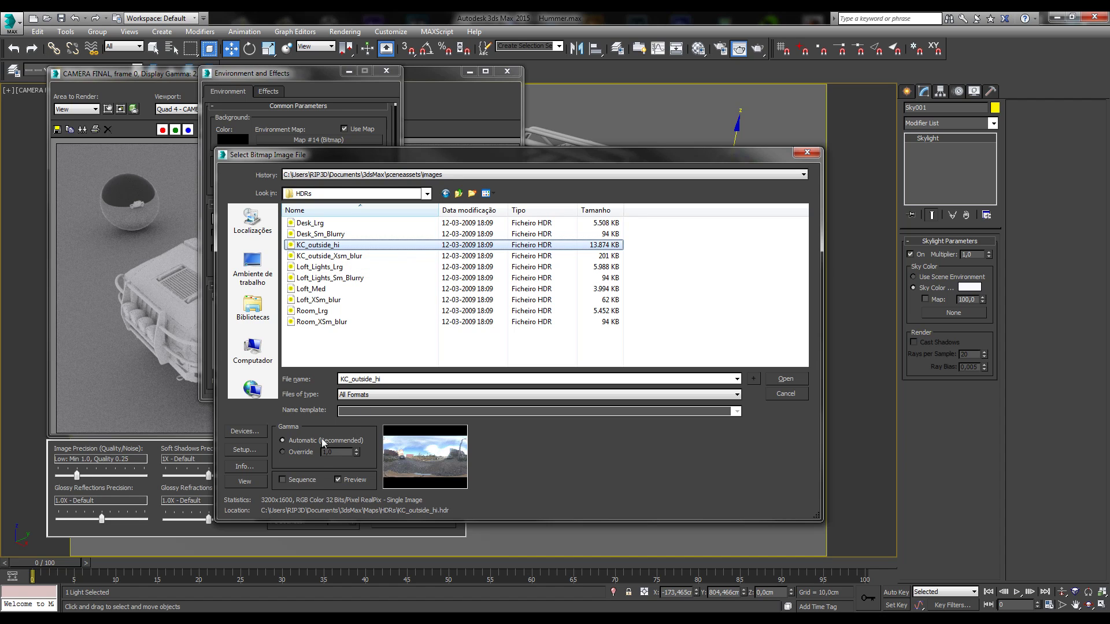
click(245, 481)
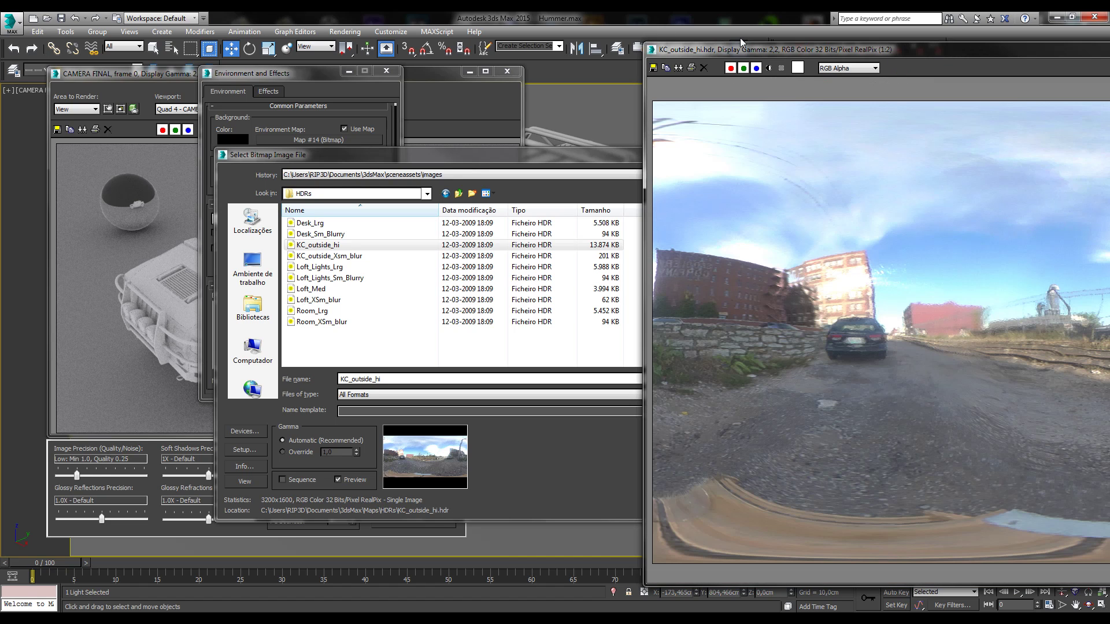
drag(898, 92, 30, 40)
scroll(495, 410, up, 1)
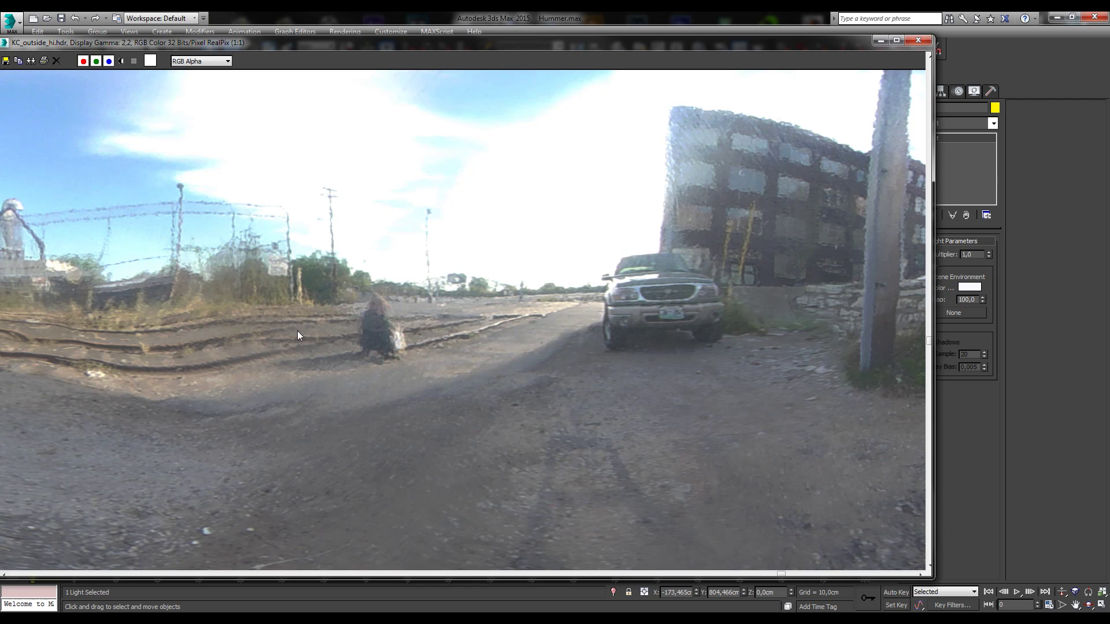
click(918, 40)
Preview the remaining loft and room HDR files, including Loft_Med, Loft_XSm_blur and Room_Lrg
click(315, 267)
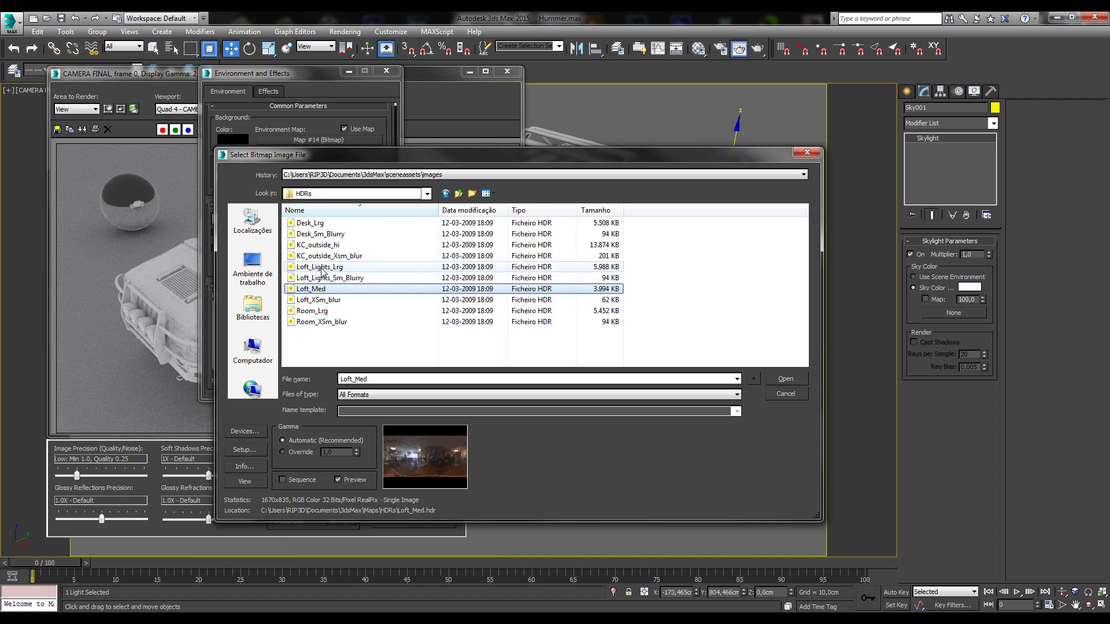
click(332, 256)
click(317, 300)
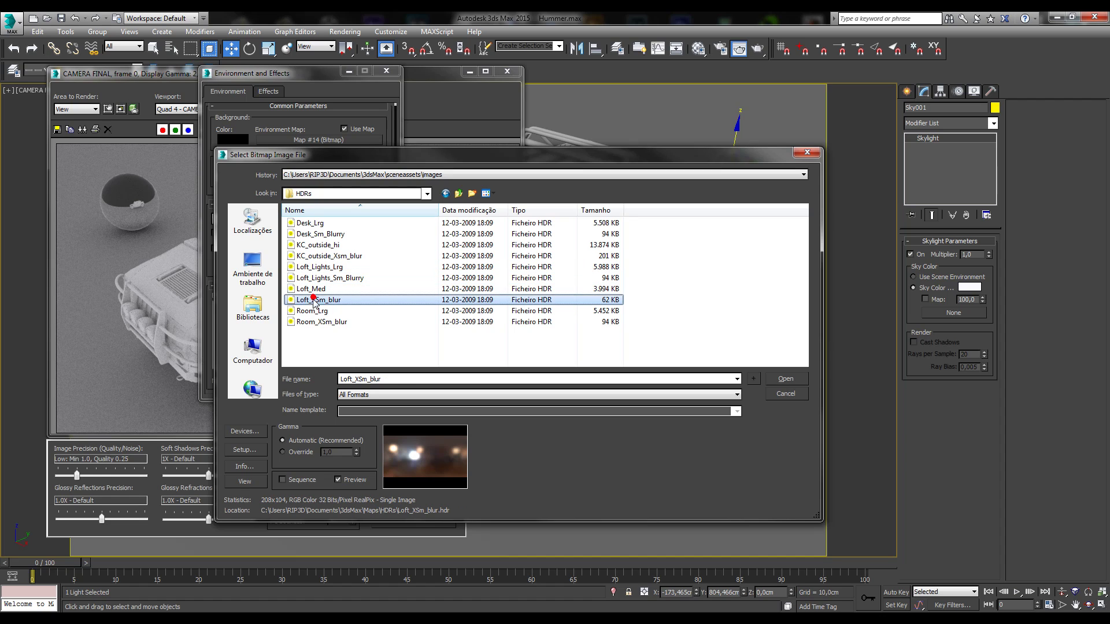
click(311, 289)
key(Down)
key(Down)
key(Down)
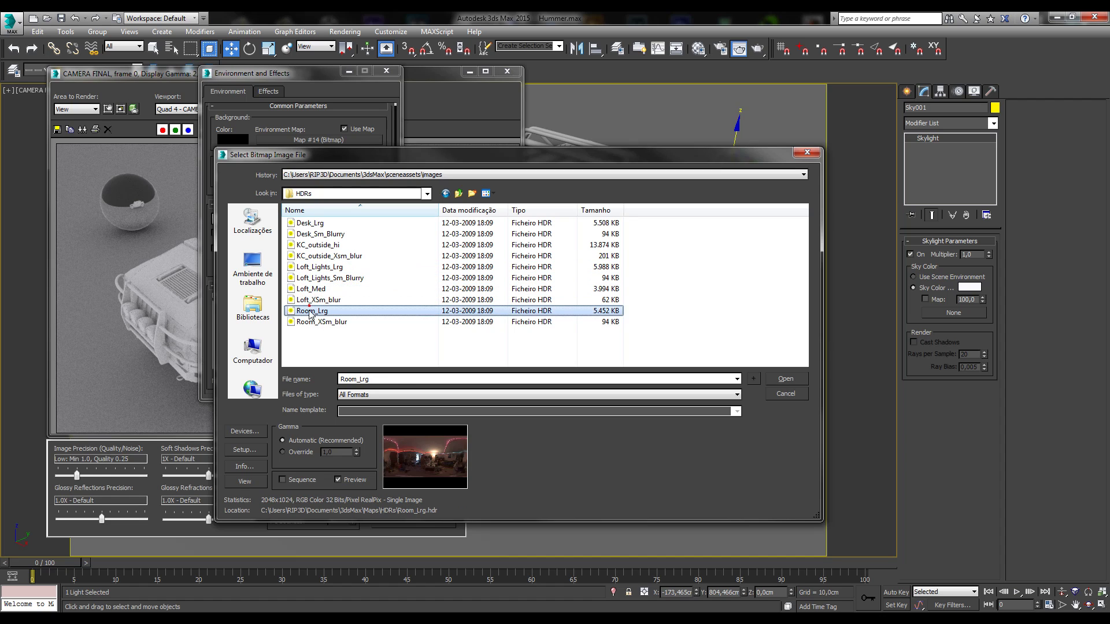
click(313, 310)
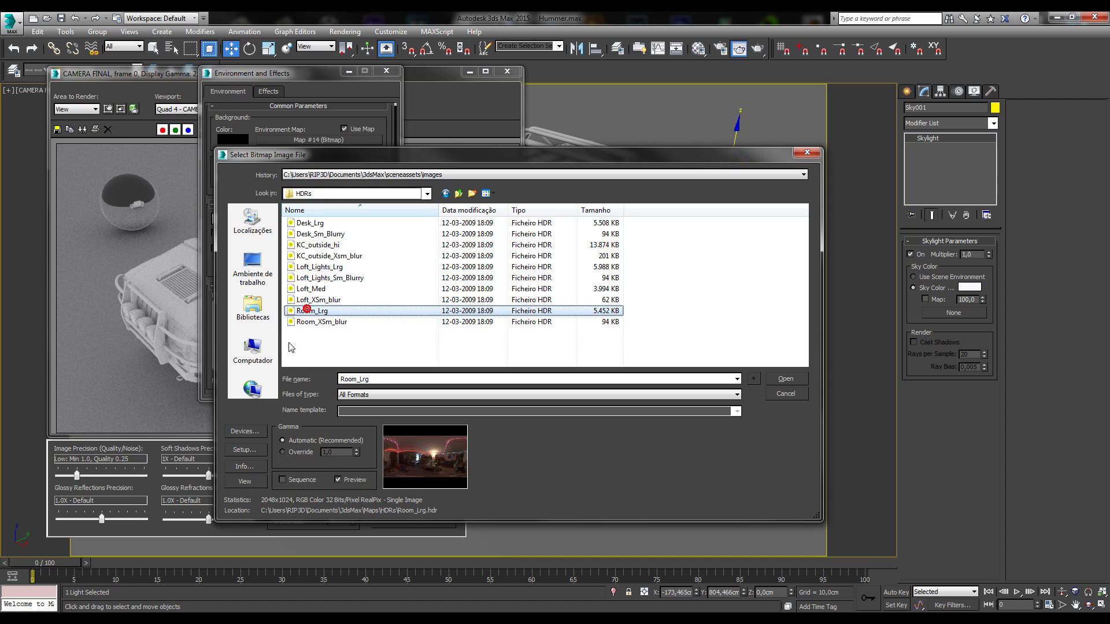
Preview Desk_Sm_Blurry again, view Desk_Lrg in an image window and close that window
click(333, 234)
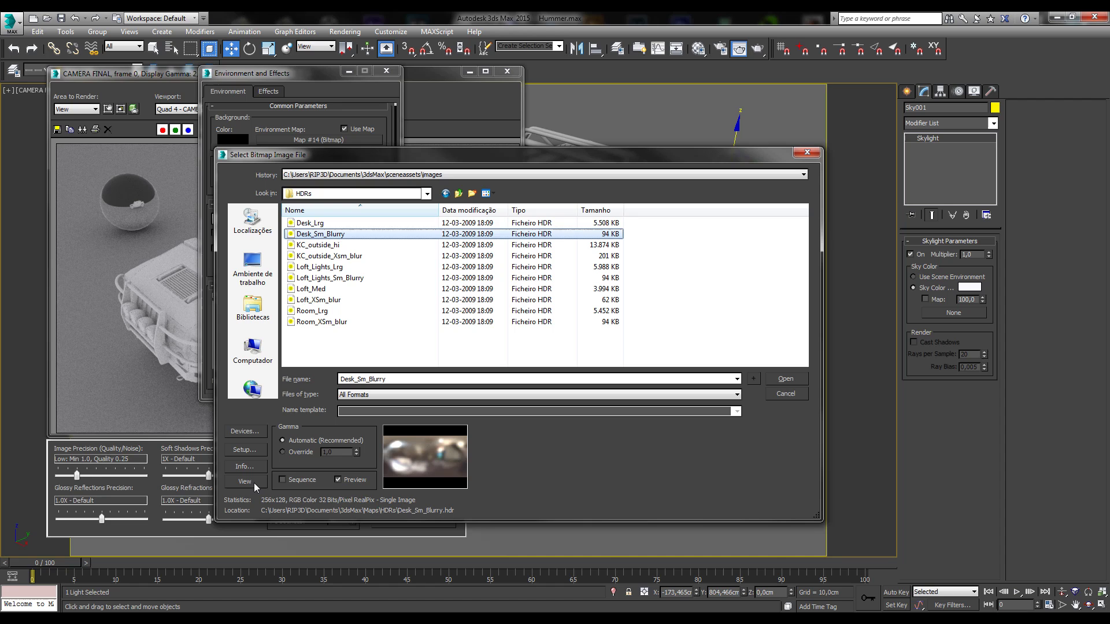
click(308, 225)
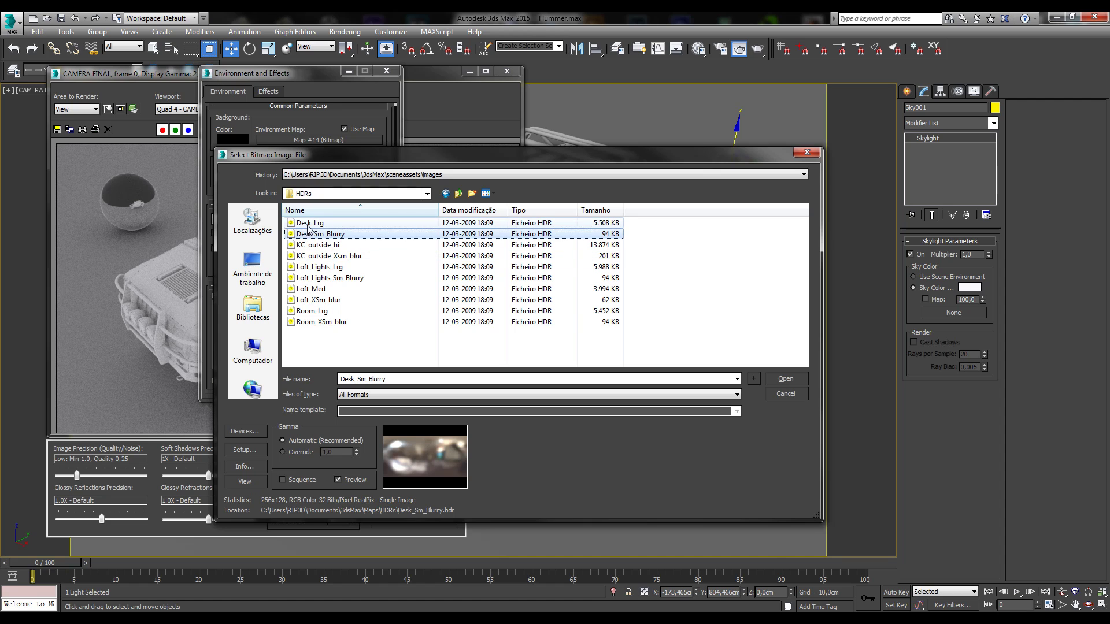
click(241, 482)
drag(836, 23, 244, 23)
click(1098, 22)
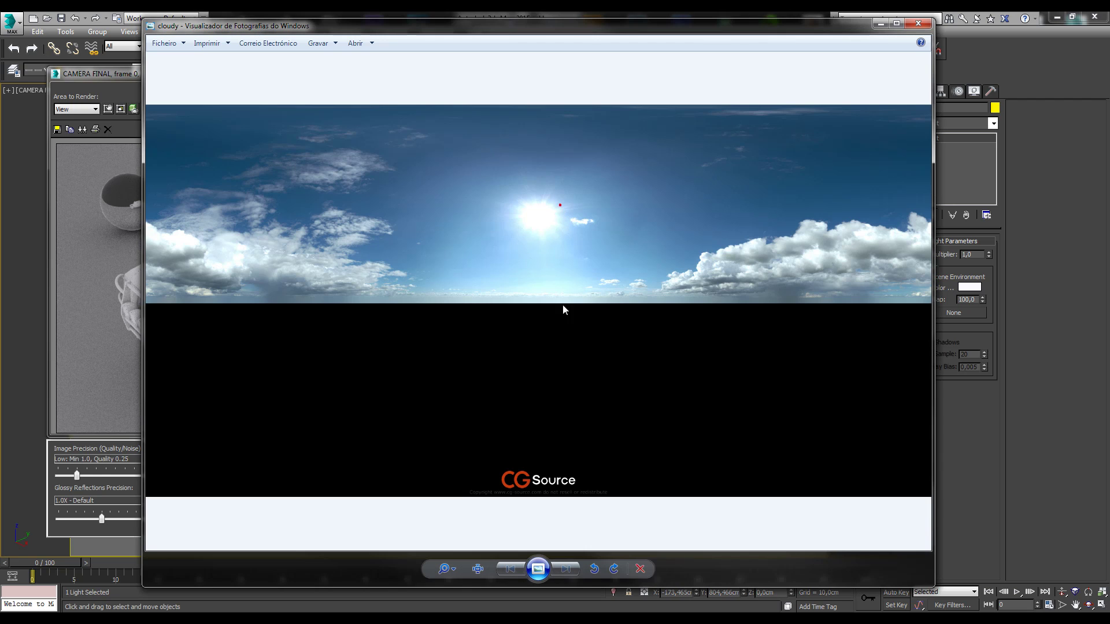
Examine the cloudy sky panorama at high zoom in Windows Photo Viewer, close it and select cloudy_sun38deg_0086-03 in its folder
click(480, 568)
scroll(392, 289, up, 5)
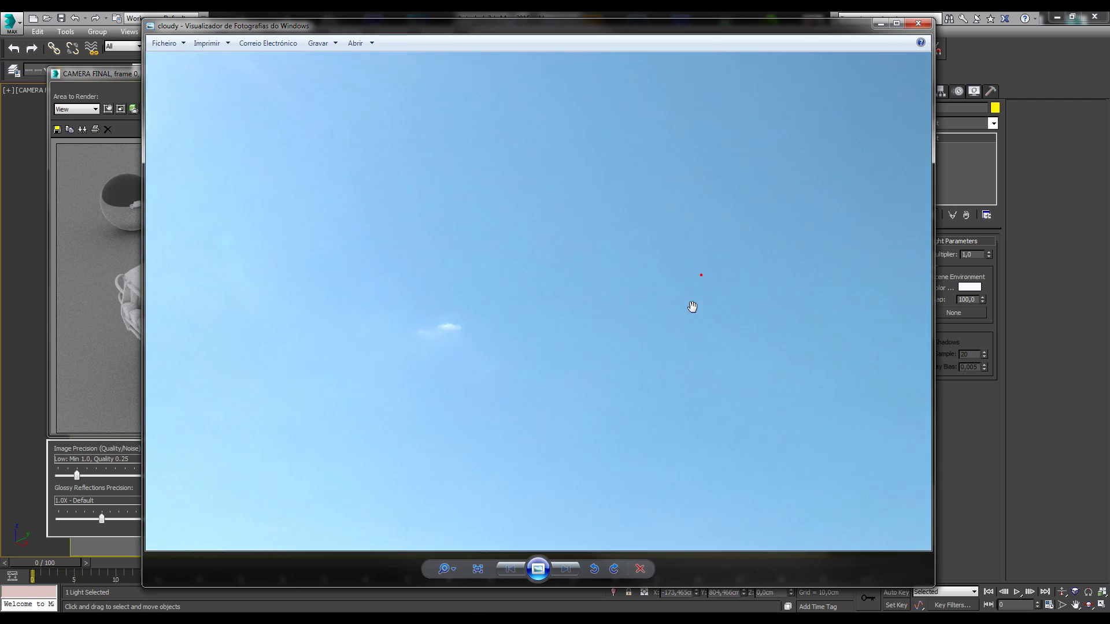
drag(691, 304, 492, 192)
scroll(492, 193, up, 3)
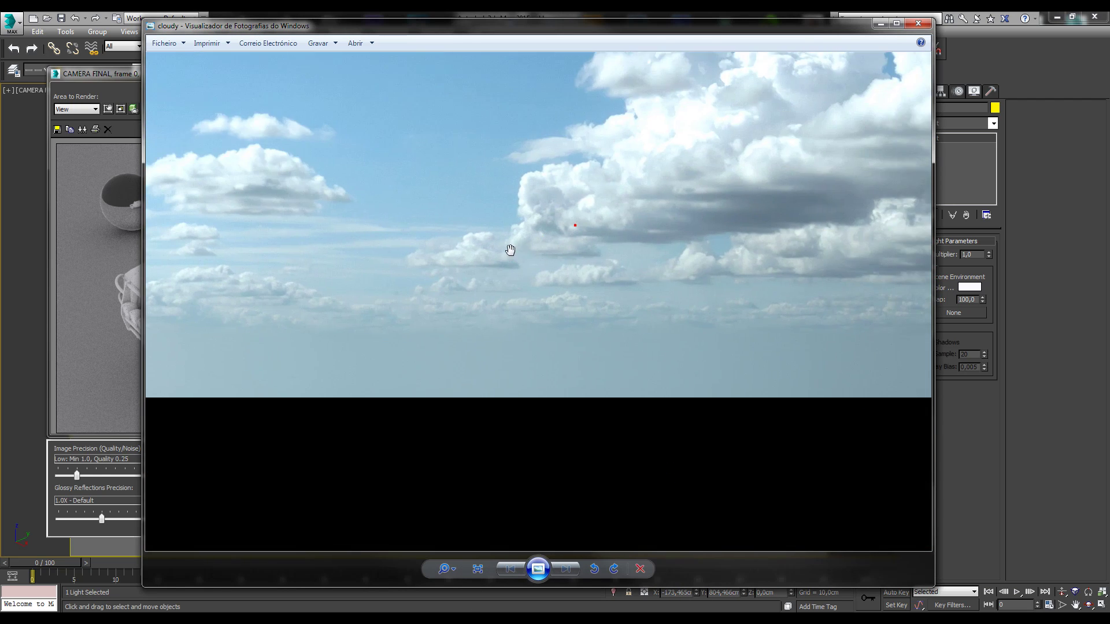
scroll(586, 165, down, 2)
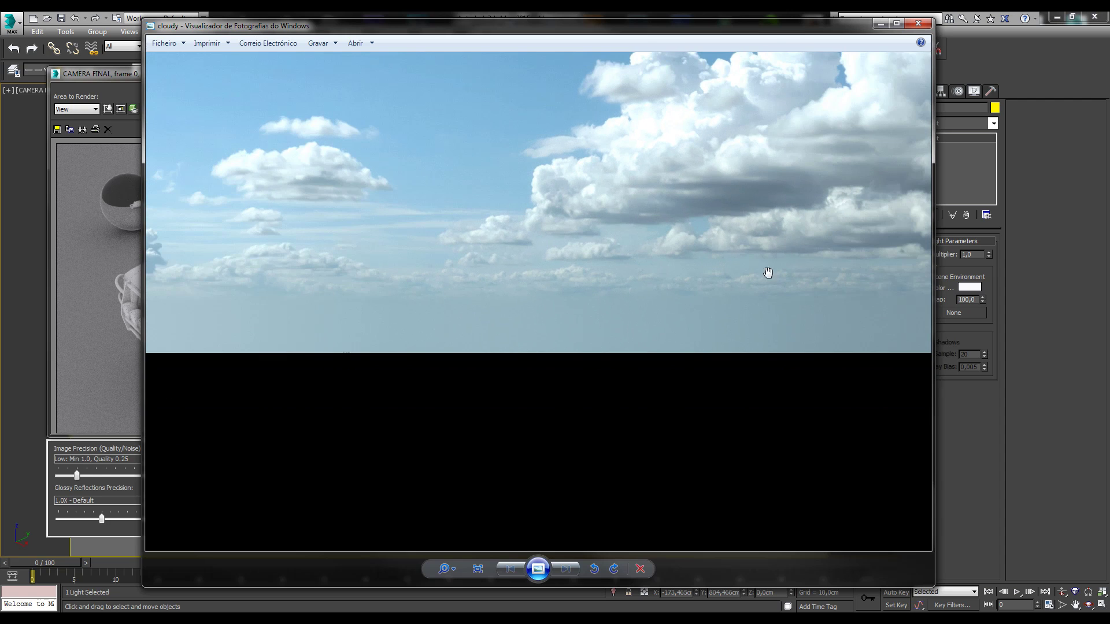
scroll(692, 330, up, 4)
drag(692, 330, 553, 493)
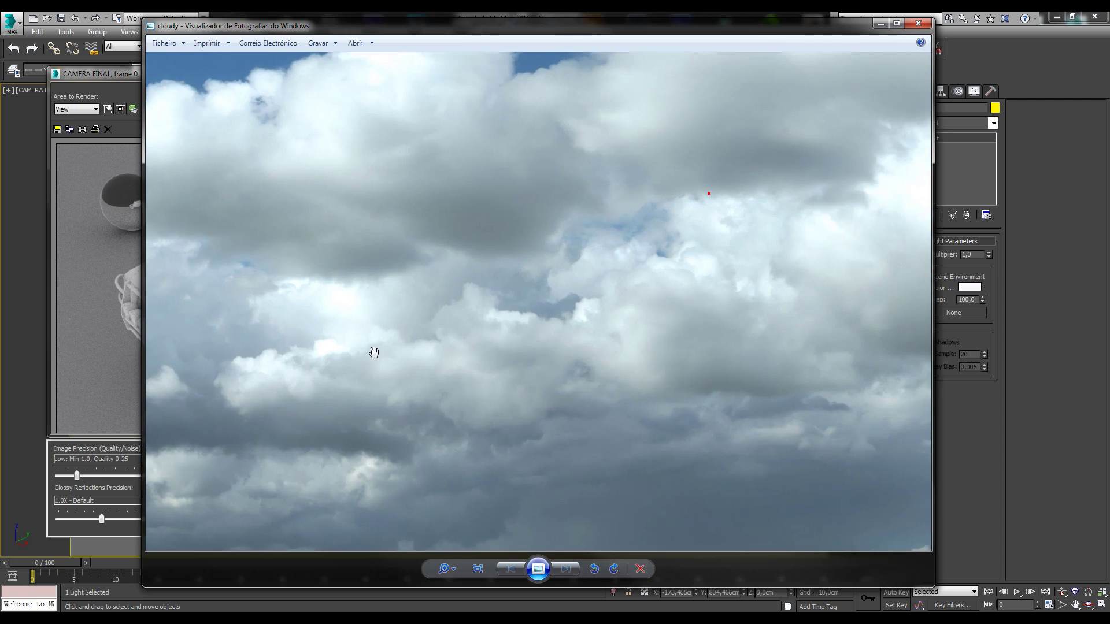
drag(372, 349, 669, 168)
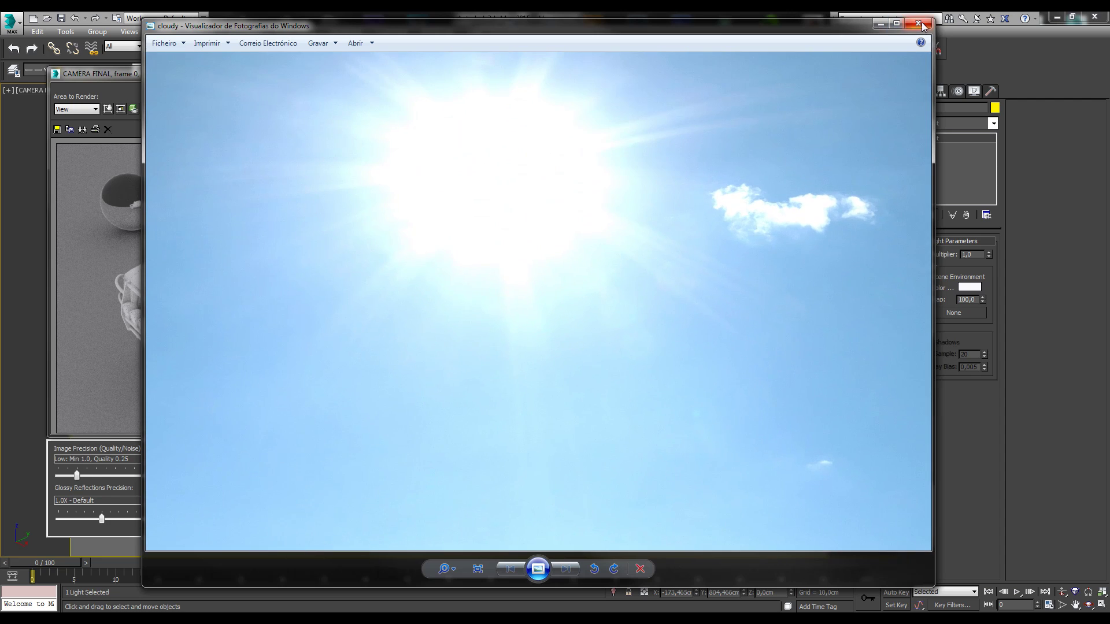
click(919, 24)
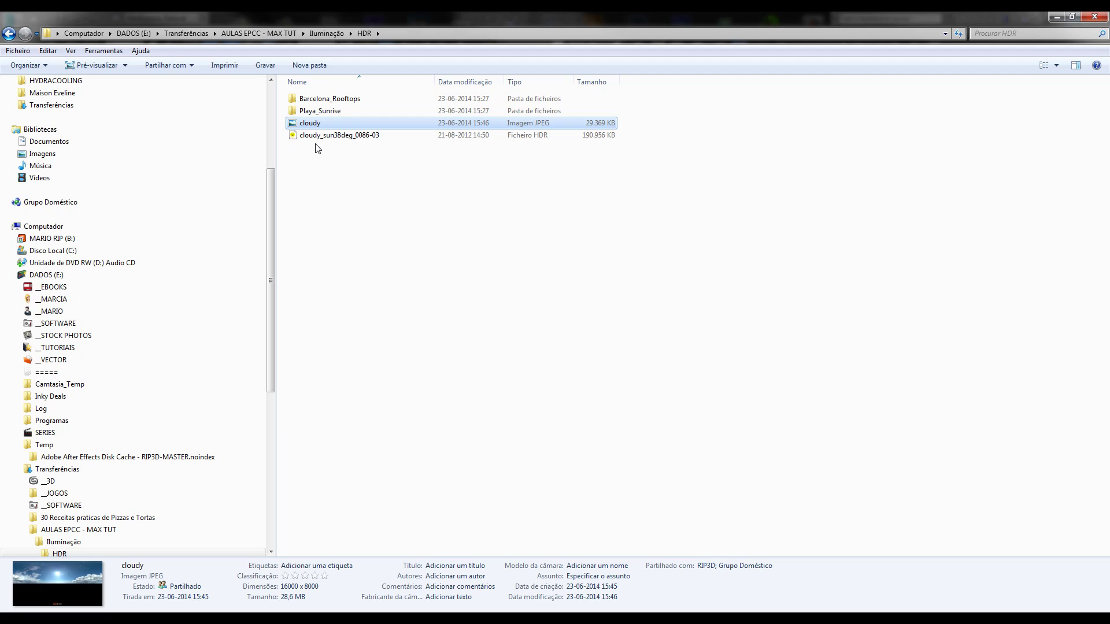
click(323, 136)
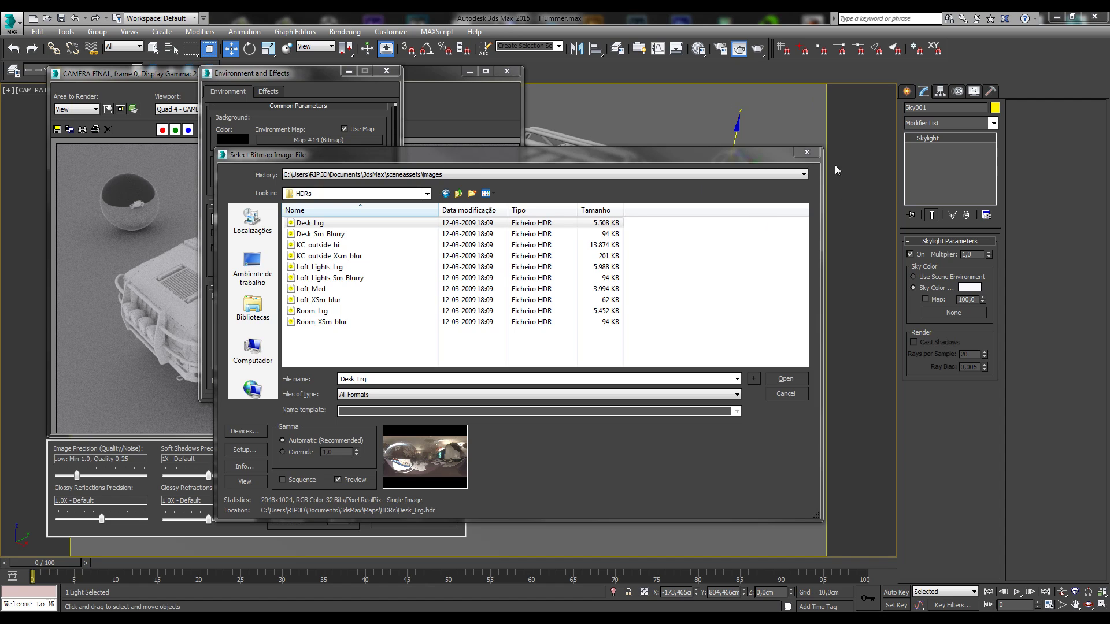
Close the bitmap file selection and the environment settings, and reposition the rendered frame window over the viewport
click(808, 153)
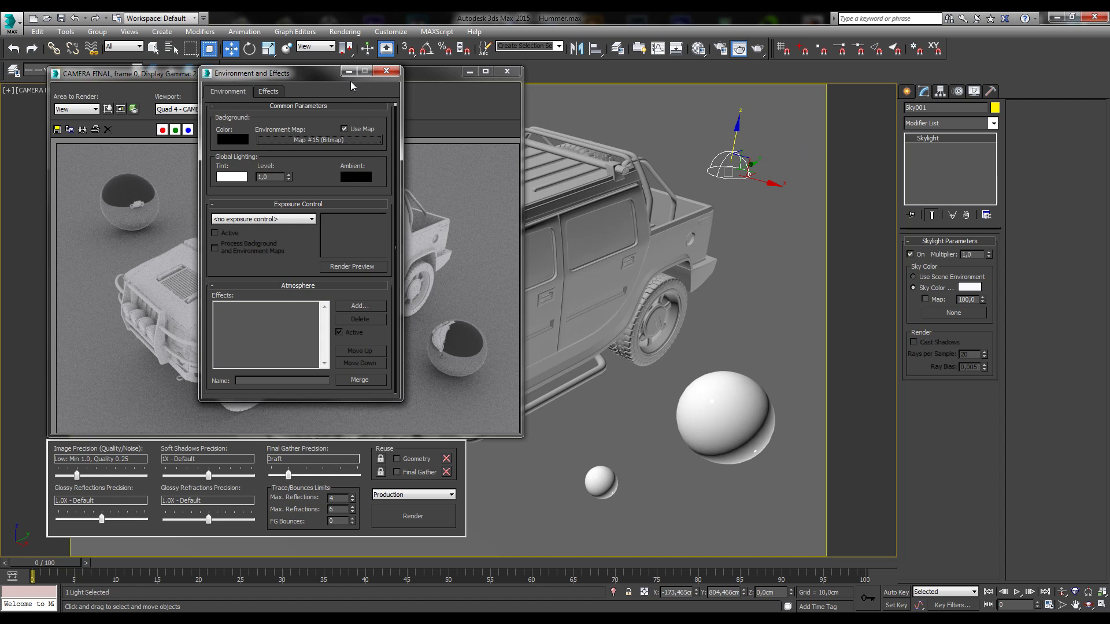
click(387, 70)
drag(365, 77, 533, 75)
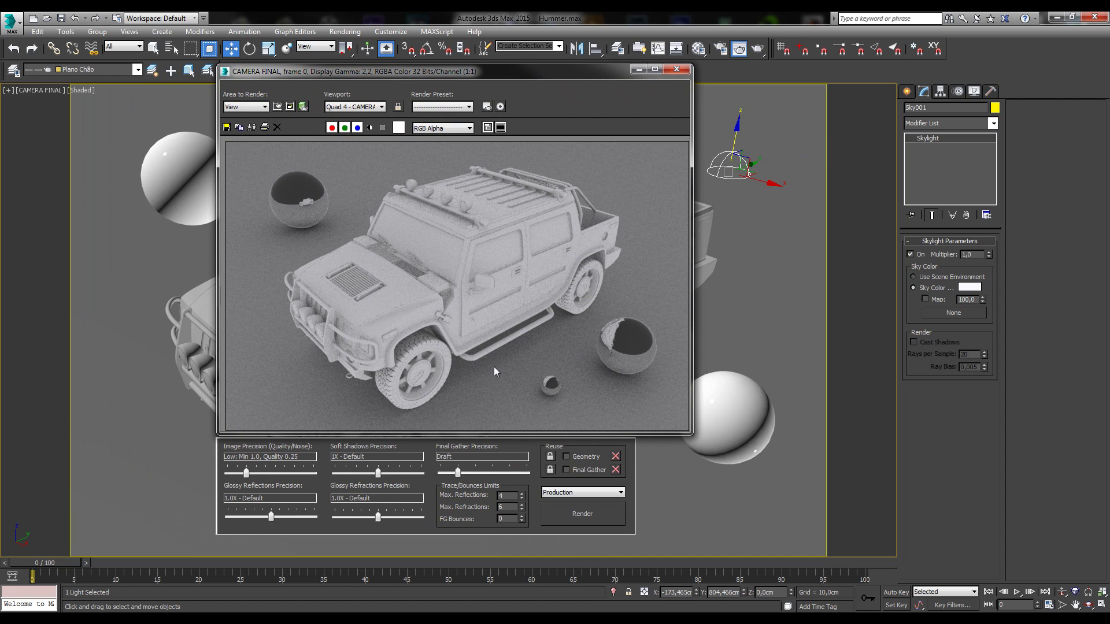
Start assigning a Bitmap as the environment map and select cloudy_sun38deg_0086-03 in the HDR folder inside Iluminação
click(345, 31)
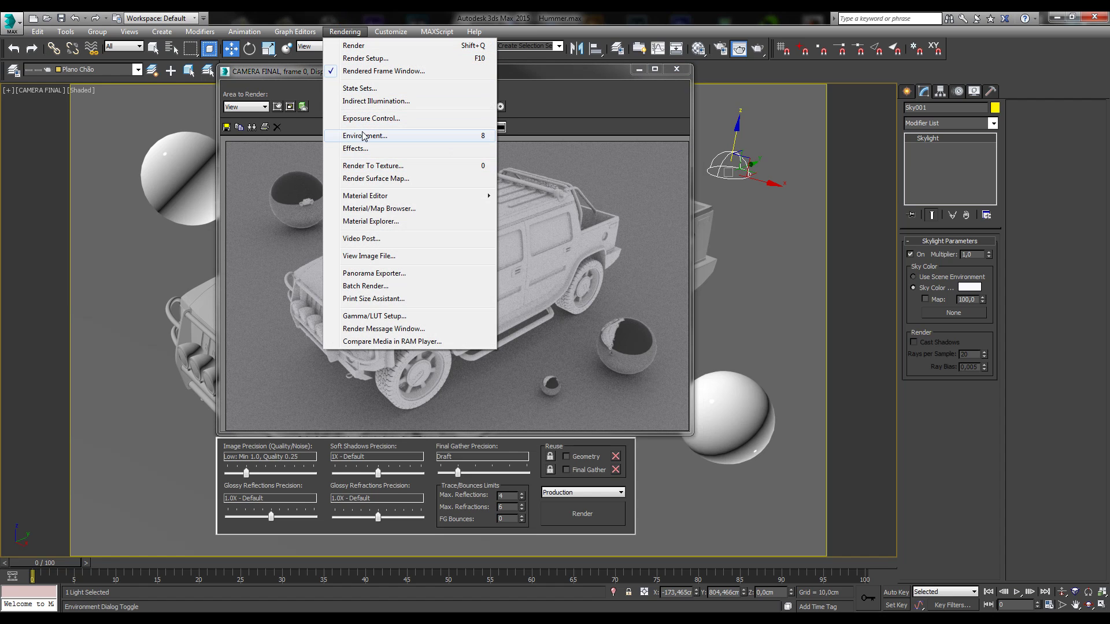
click(363, 135)
click(313, 143)
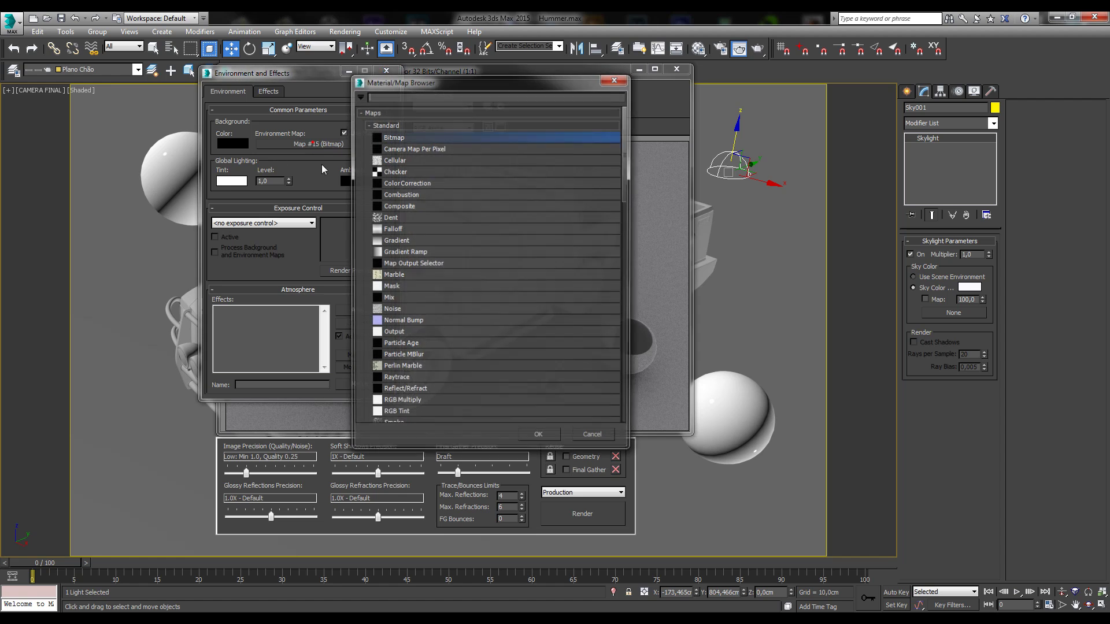
double_click(393, 136)
click(400, 175)
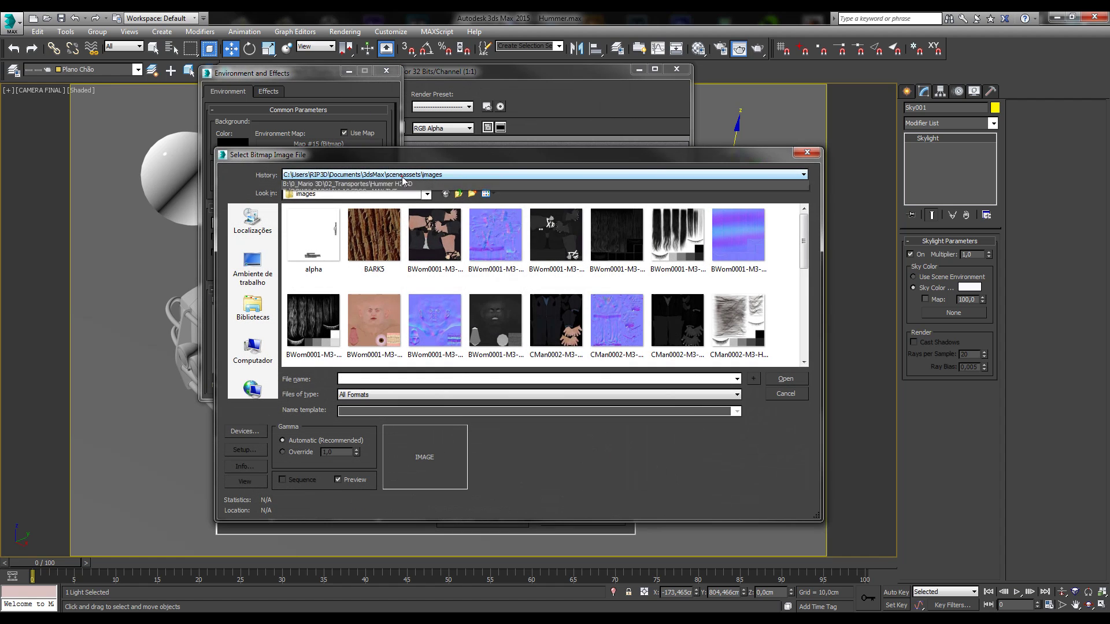
click(396, 193)
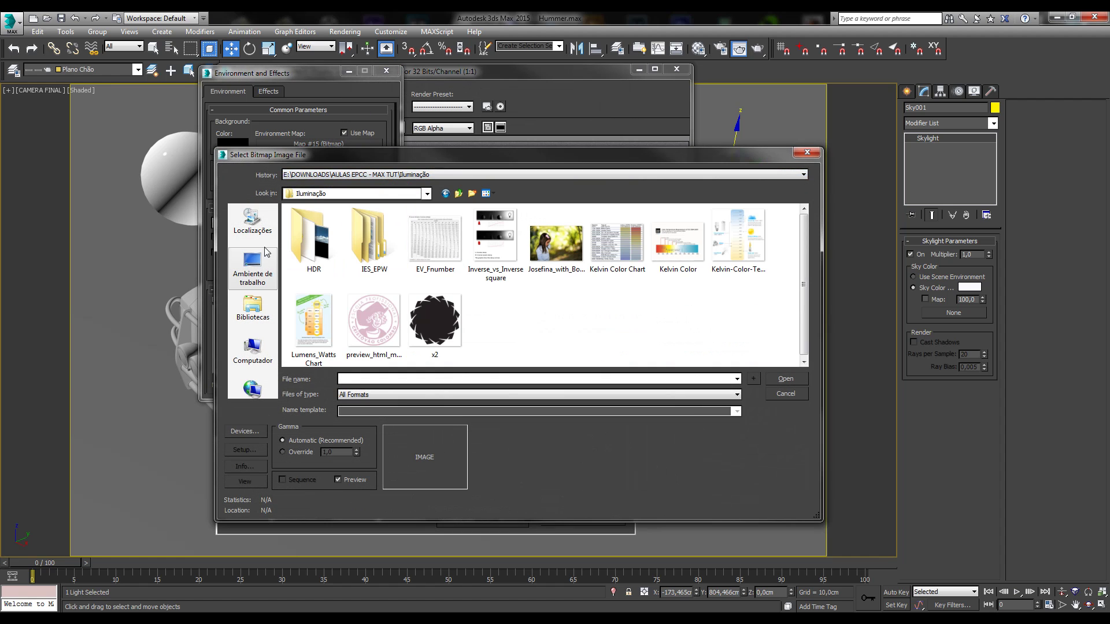
double_click(314, 242)
click(328, 257)
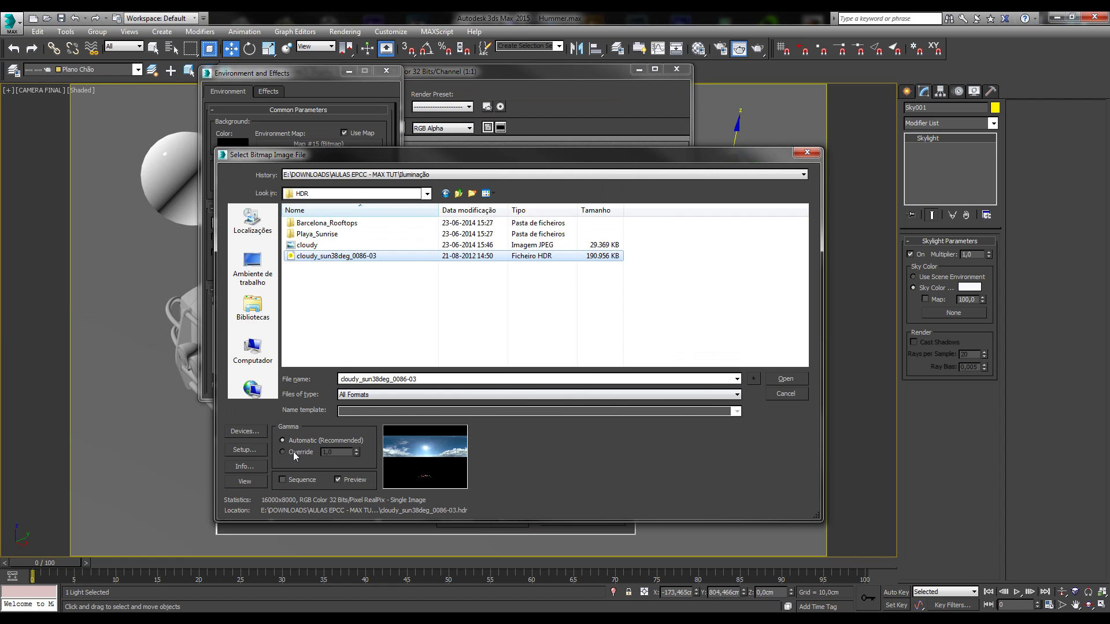
drag(355, 155, 255, 89)
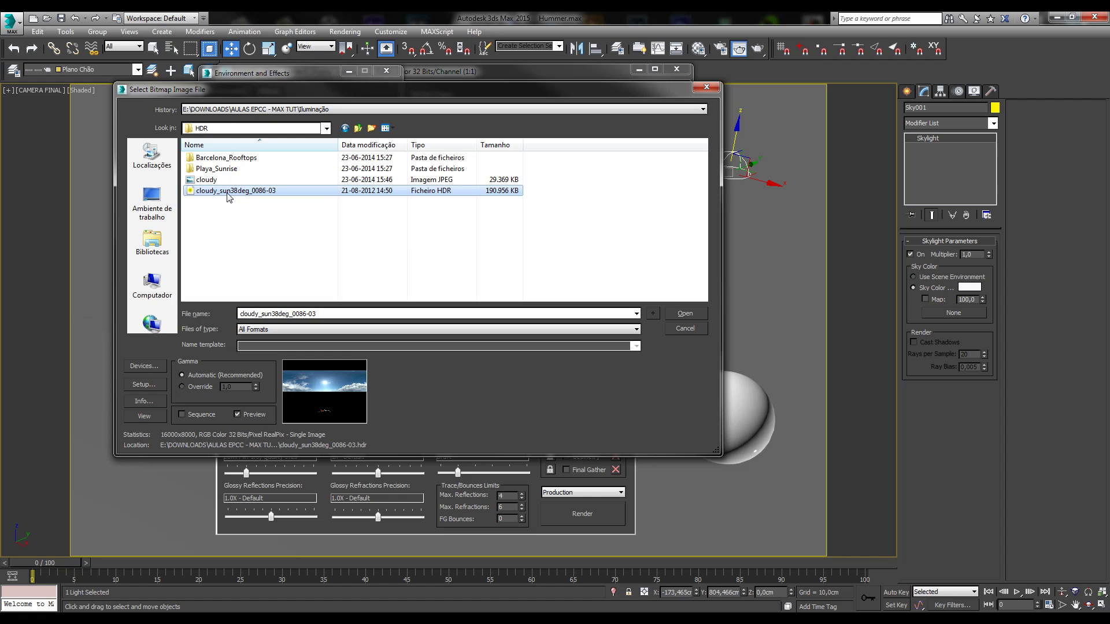
Examine the image information of the cloudy_sun38deg_0086-03 HDR file and its gamma options, leaving gamma on Automatic
click(198, 180)
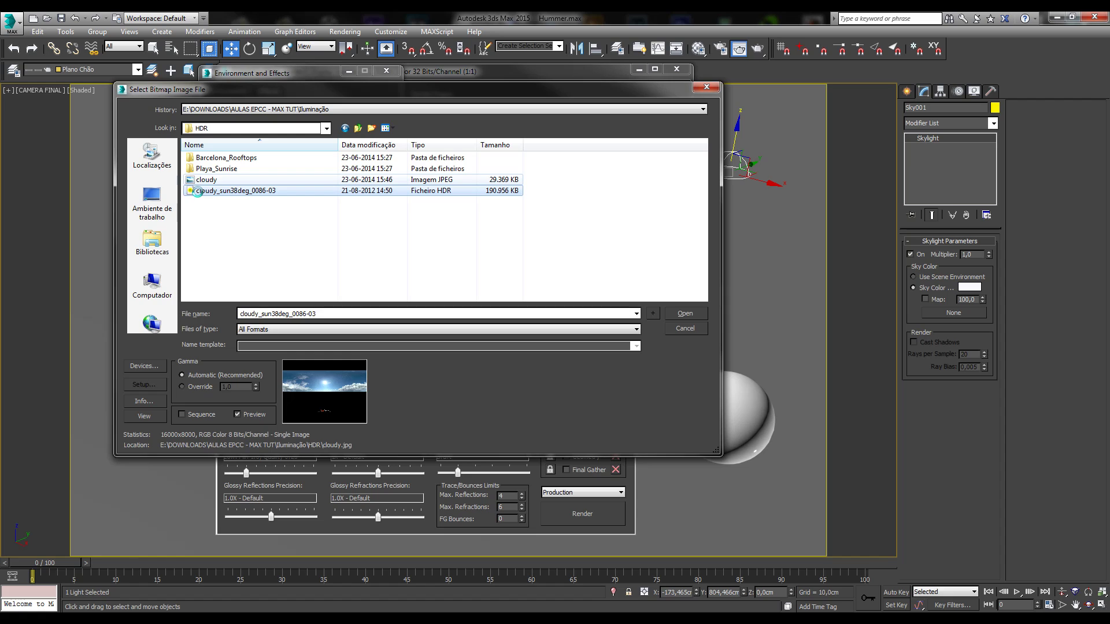
key(Up)
click(203, 190)
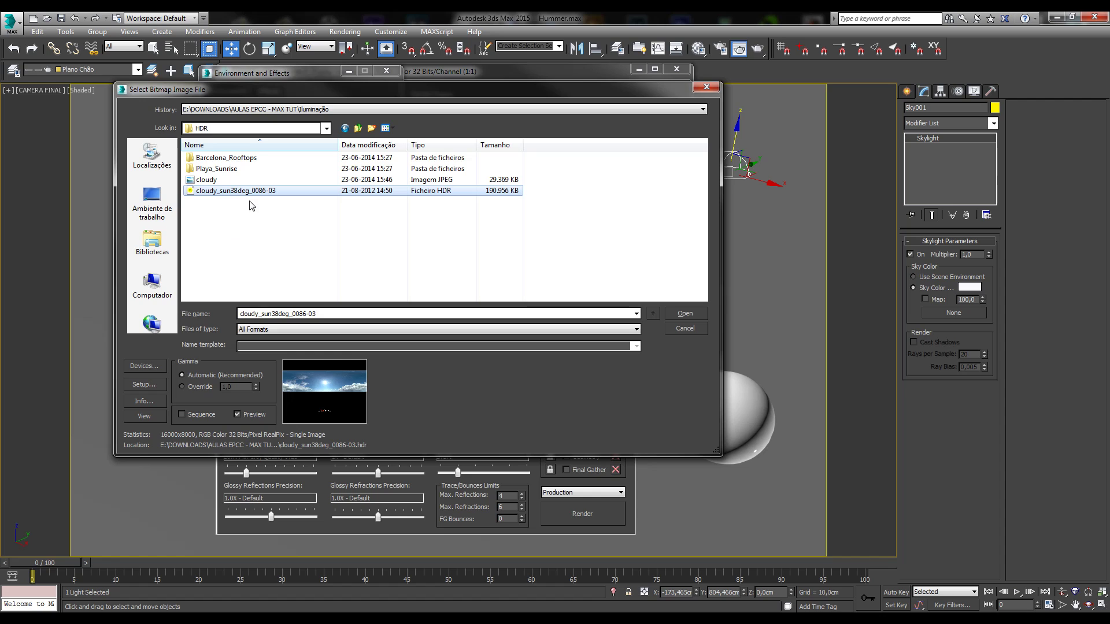
click(143, 403)
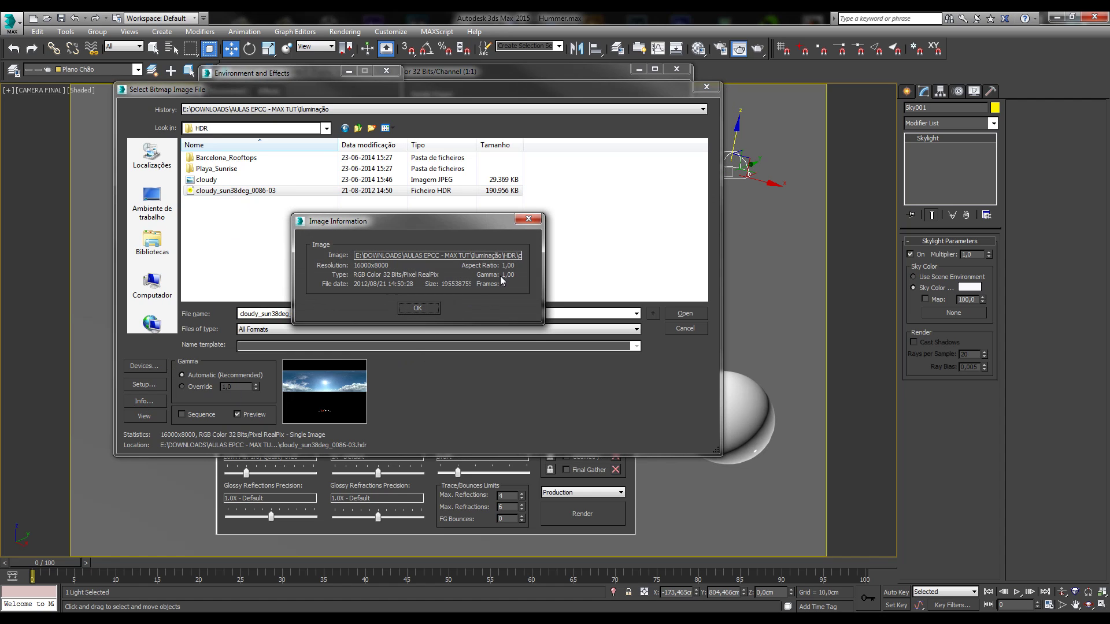
click(528, 218)
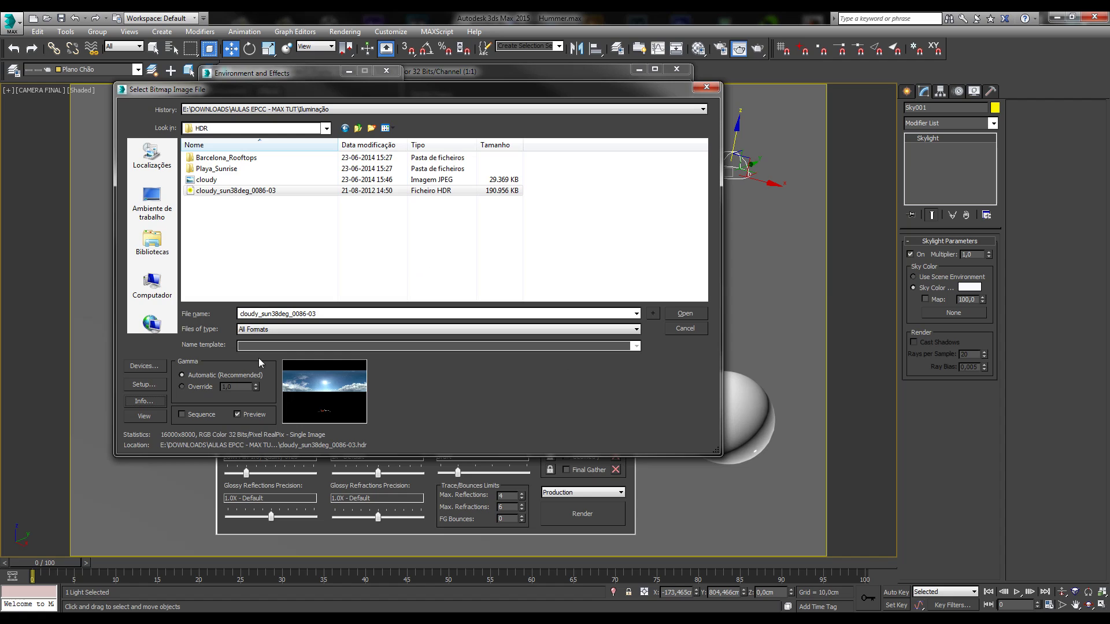
click(208, 389)
click(189, 374)
Examine the image information of the cloudy JPEG file for comparison
click(207, 180)
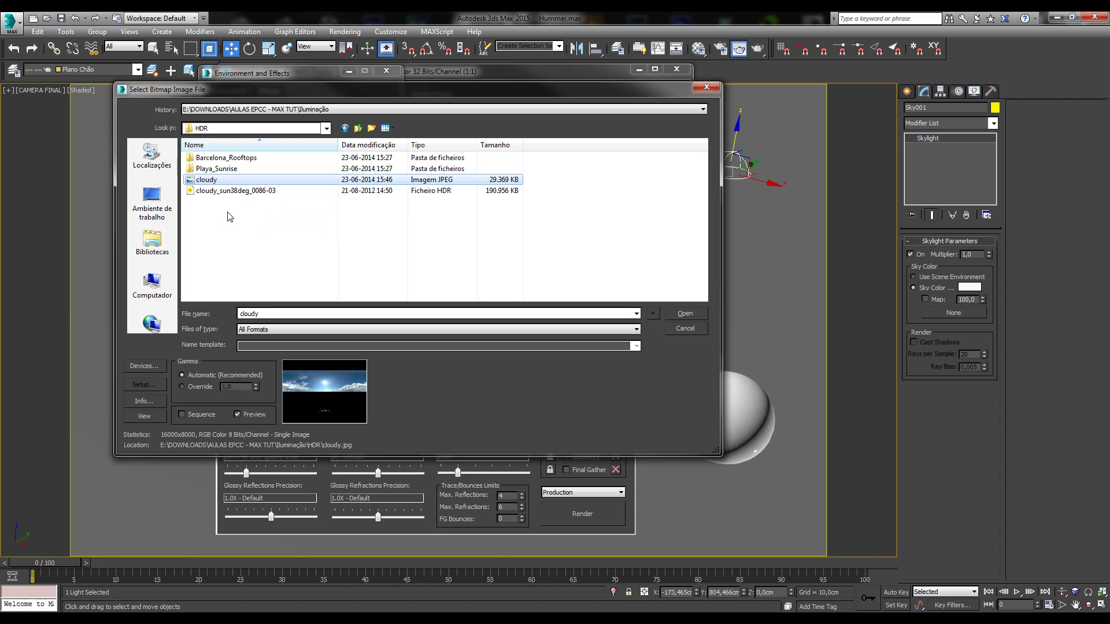
click(147, 403)
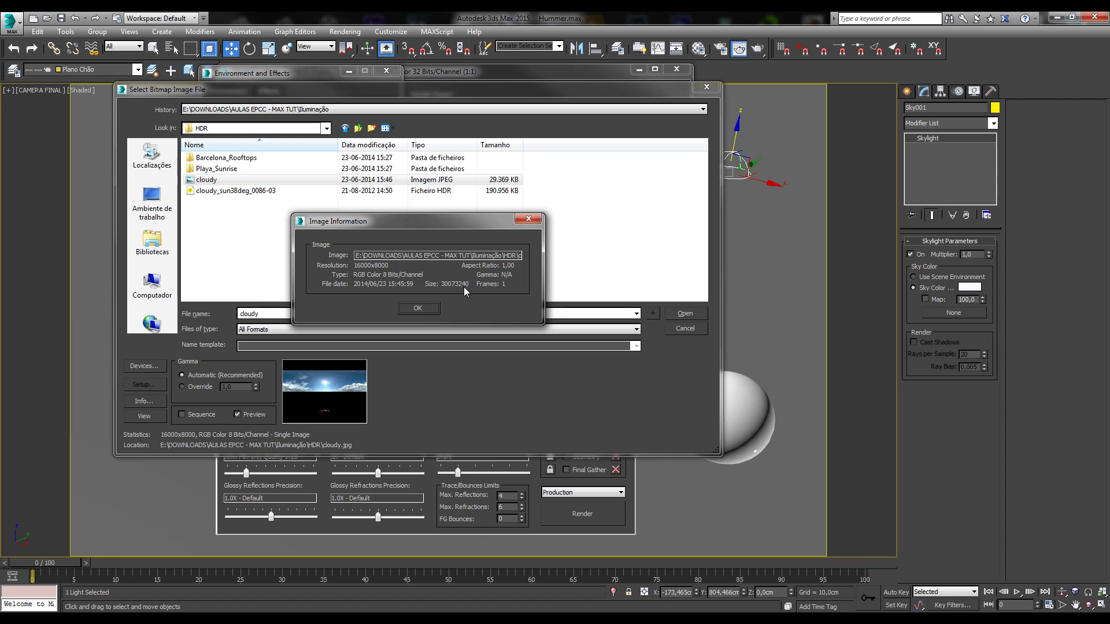
click(528, 218)
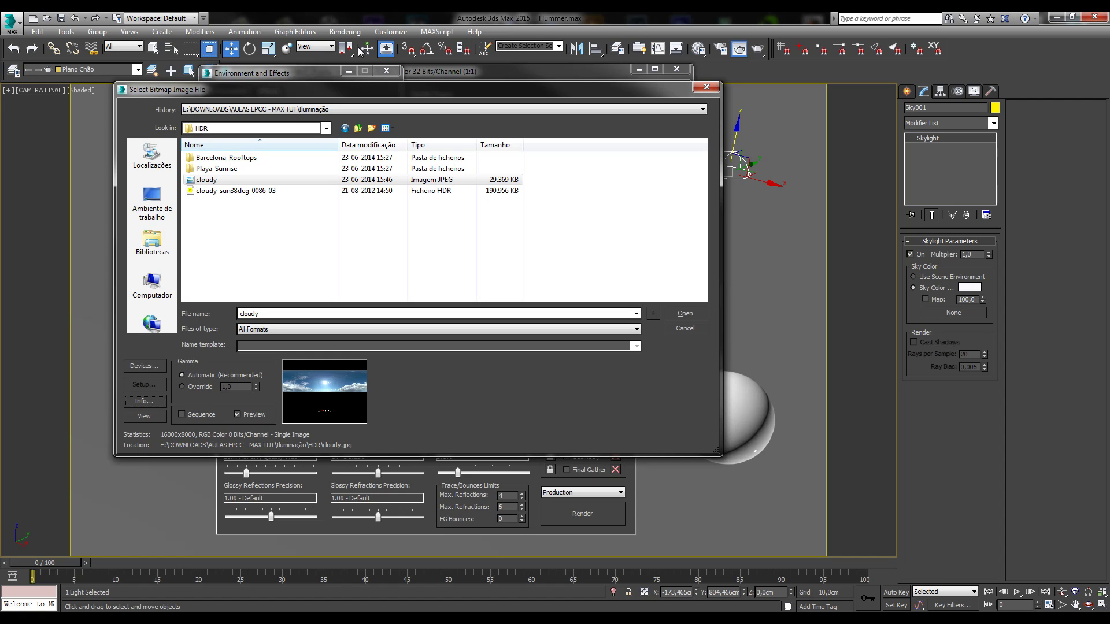
Load cloudy_sun38deg_0086-03 as the environment map with Real Pixels (32 bpp) storage and default exposure, and reposition the rendered frame window
click(221, 191)
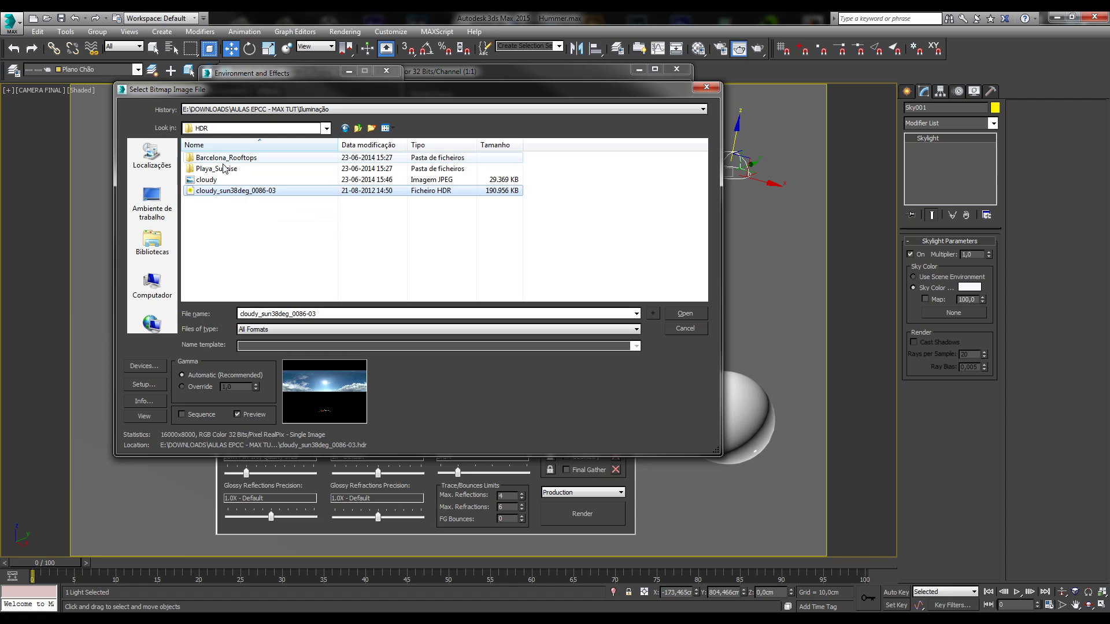
click(220, 172)
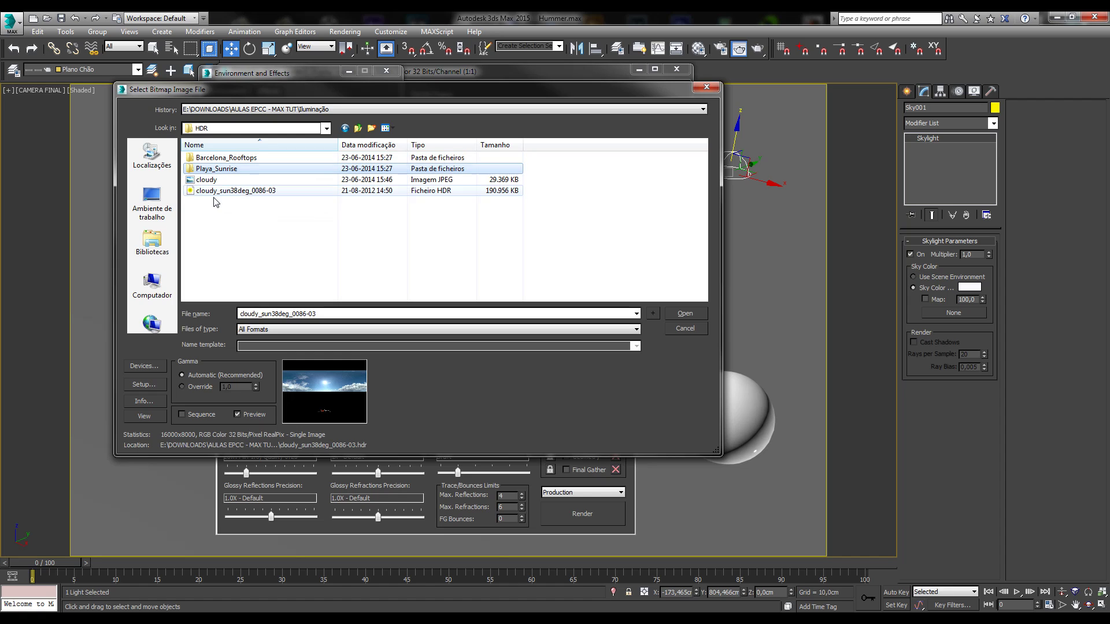
click(222, 190)
click(684, 312)
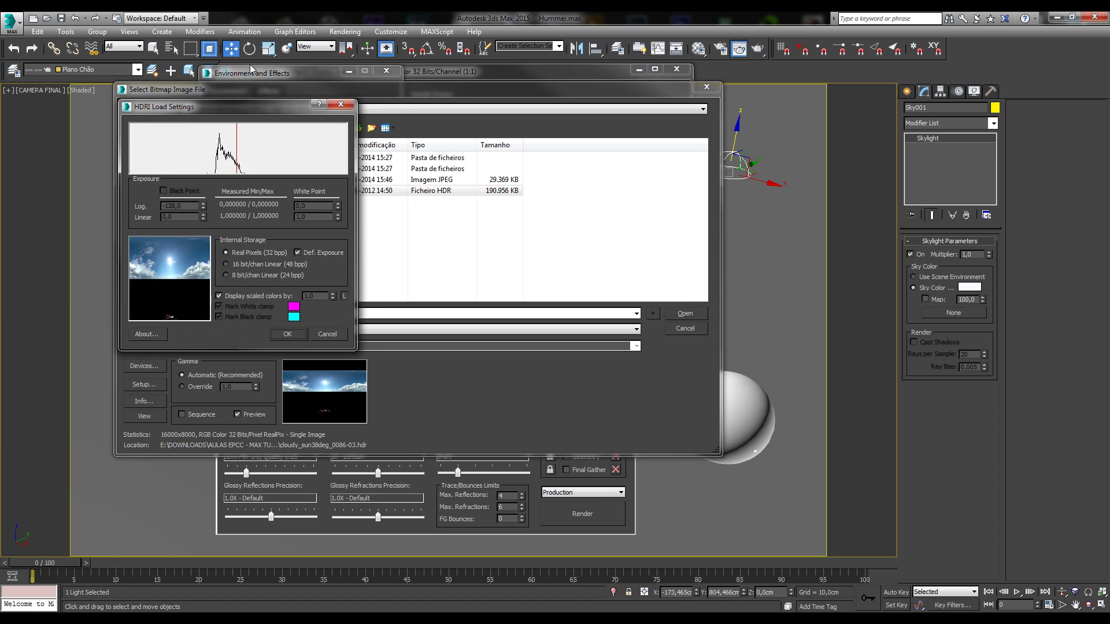
drag(216, 112, 352, 136)
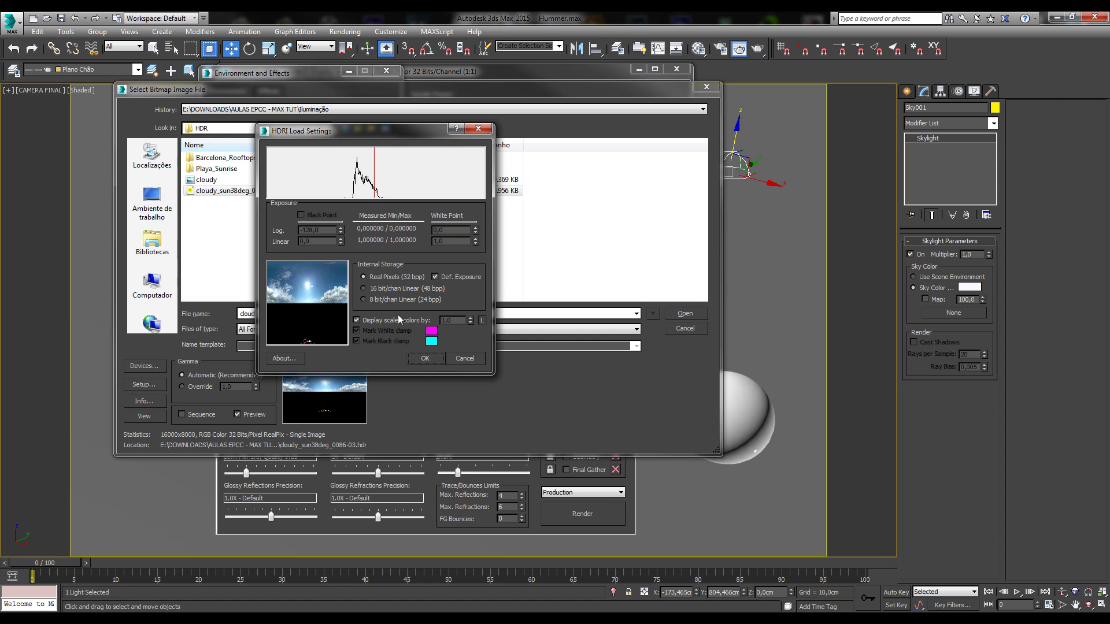
click(422, 359)
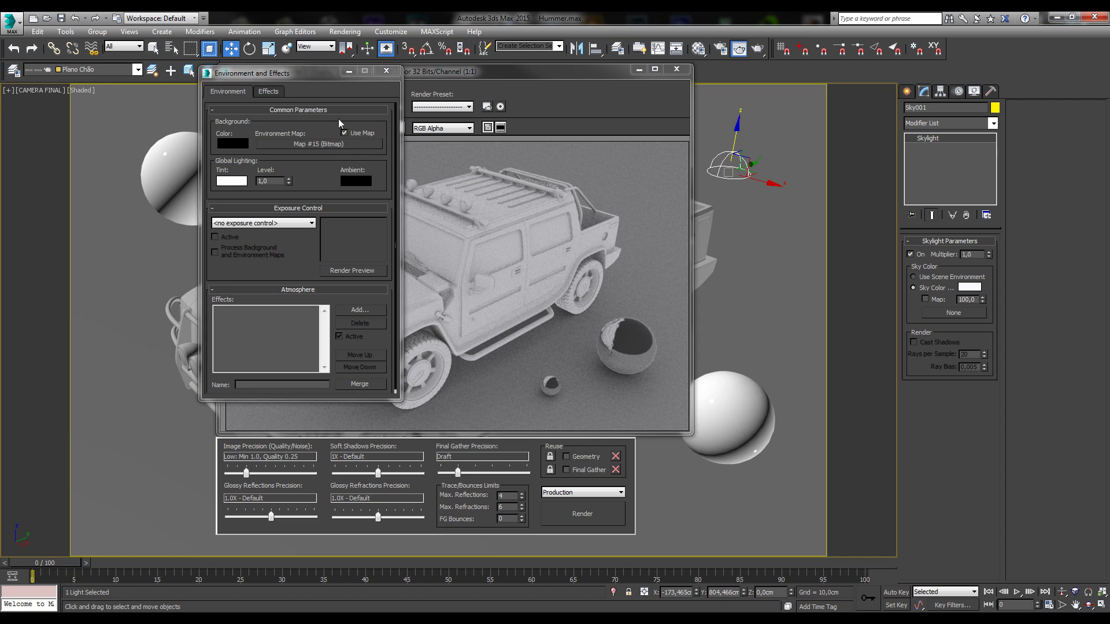
click(303, 72)
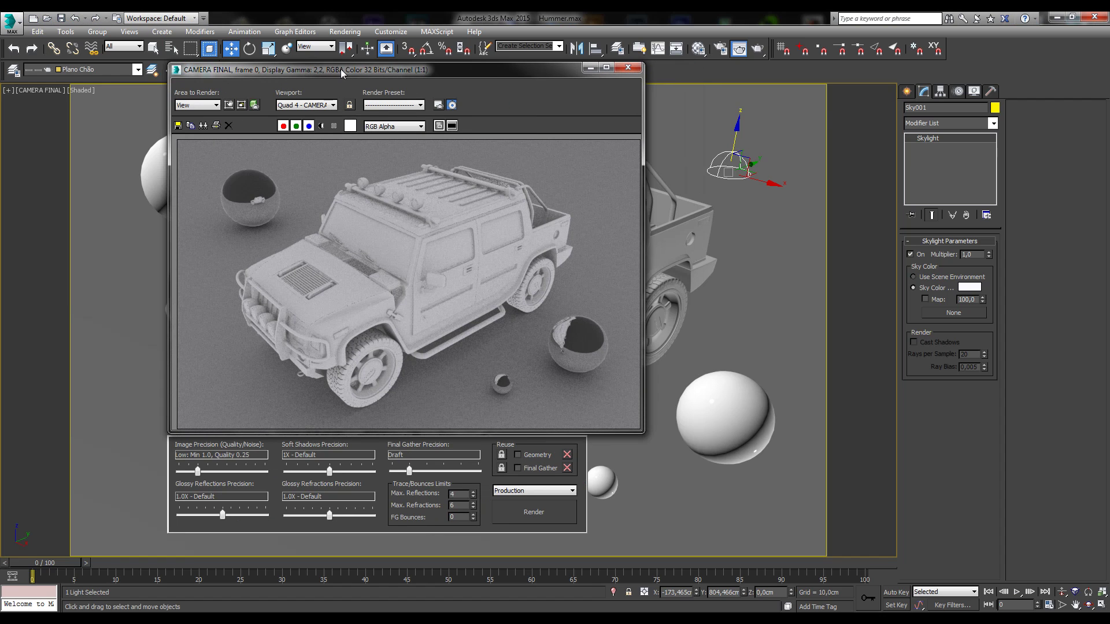
drag(372, 70, 369, 95)
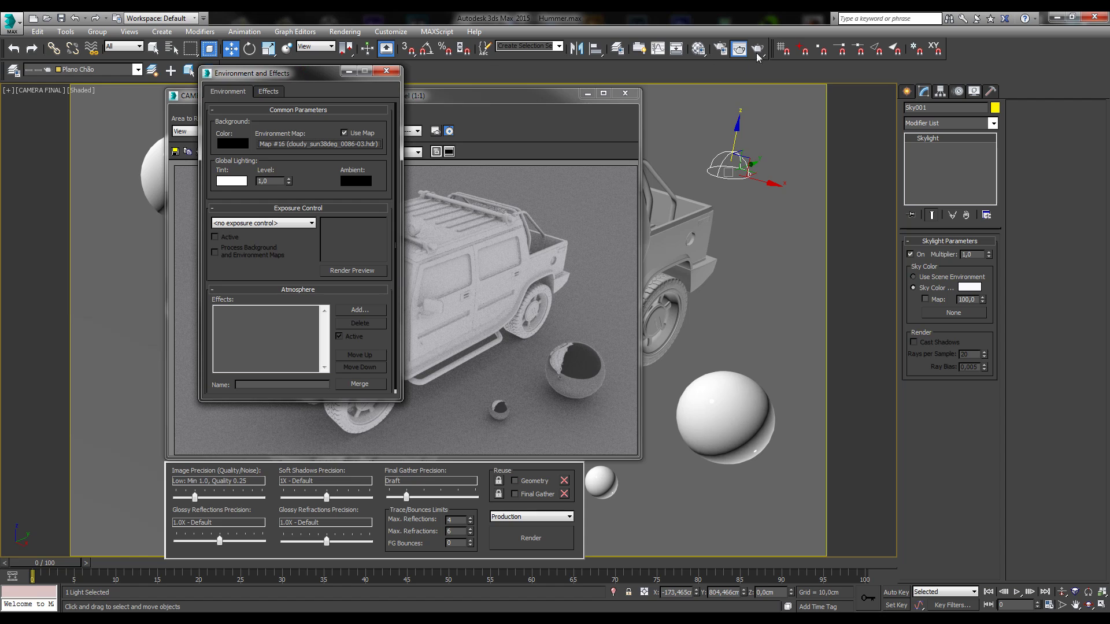
Place a mental ray Gamma & Gain map in the third sample slot of the Material Editor
click(698, 48)
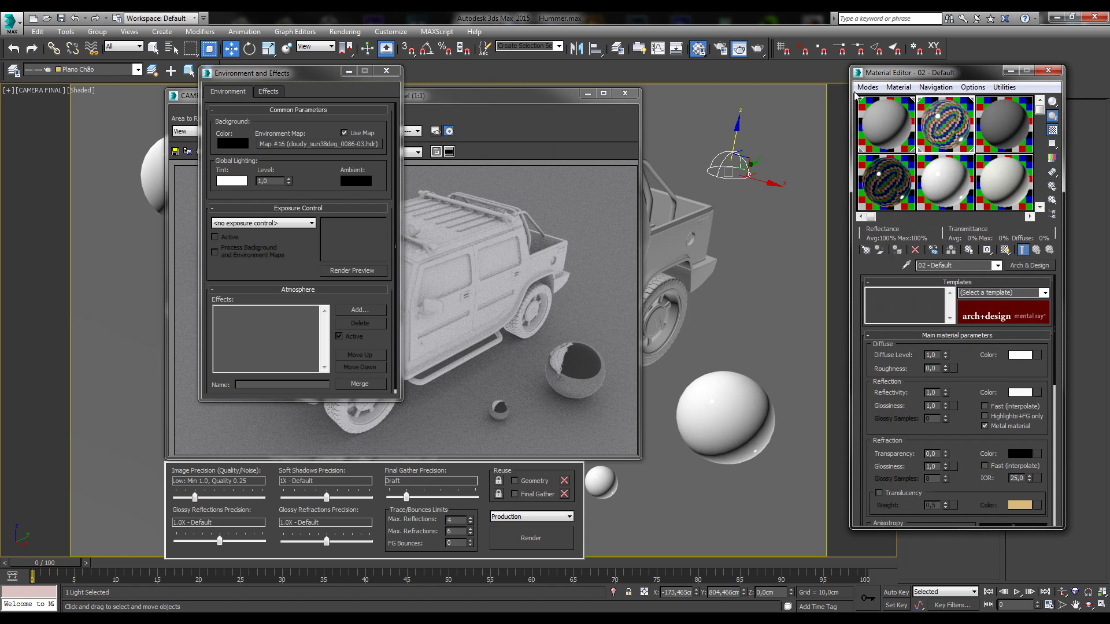
drag(928, 72, 533, 64)
click(625, 130)
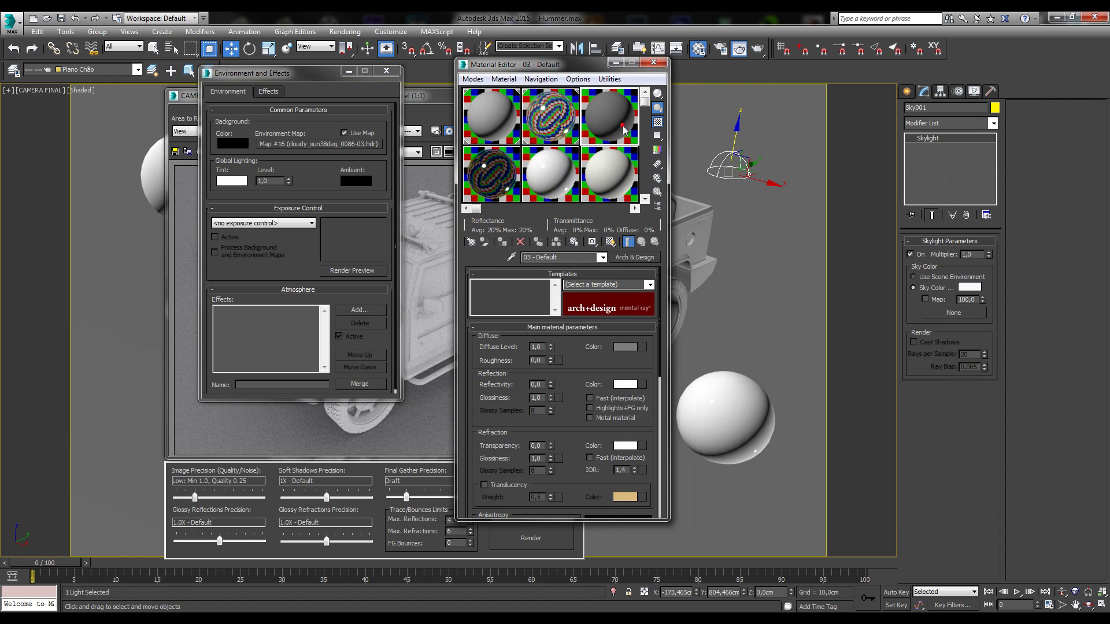
click(471, 241)
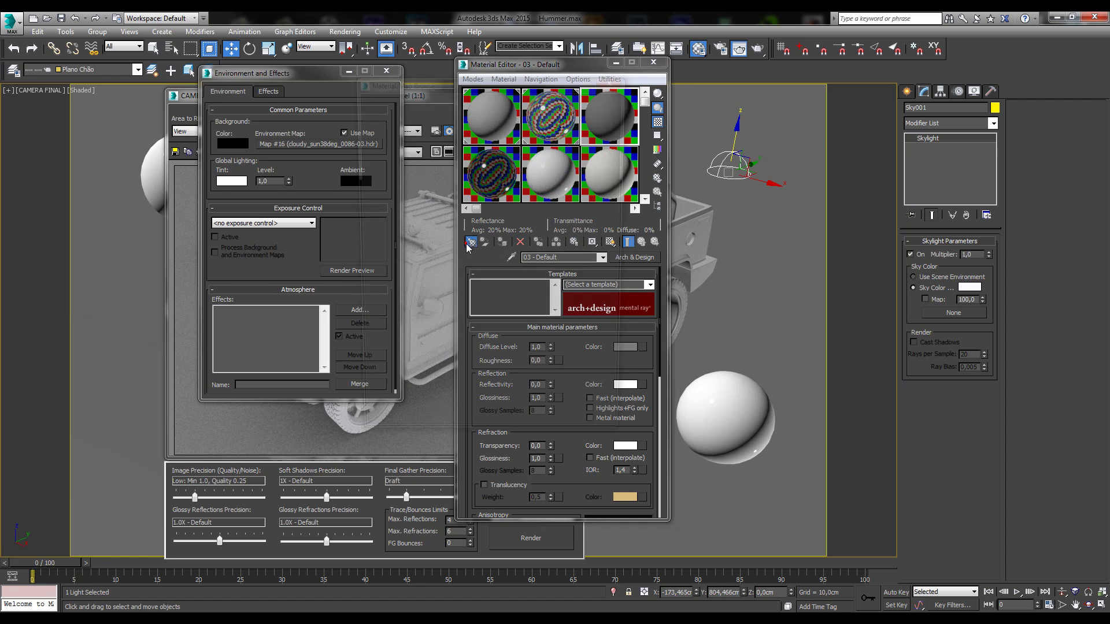
drag(428, 80, 792, 54)
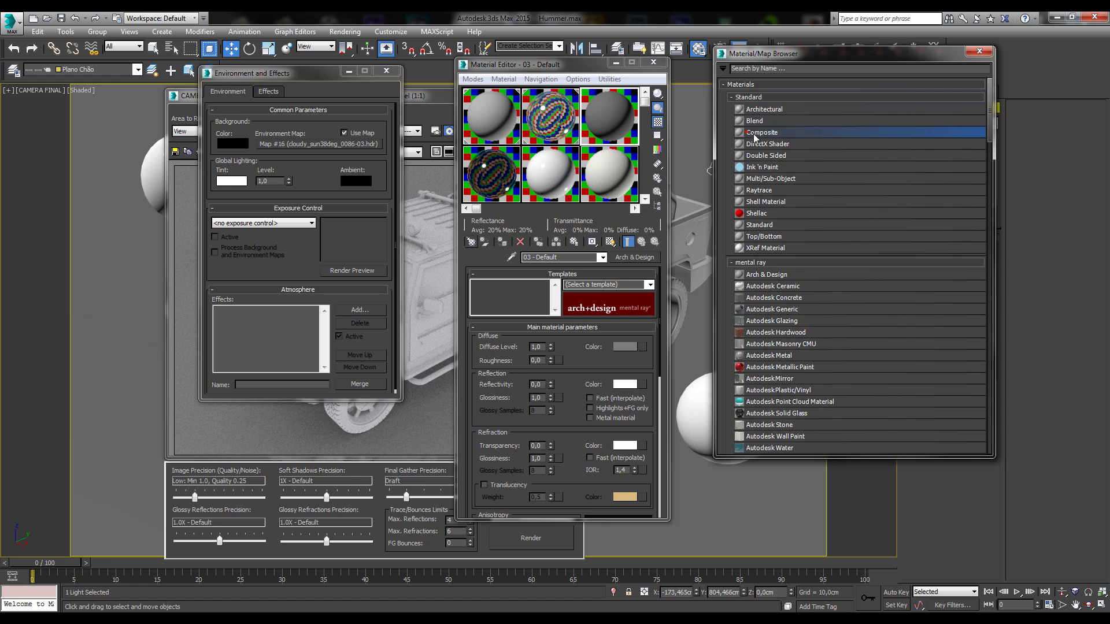
scroll(798, 280, down, 2)
scroll(798, 279, down, 4)
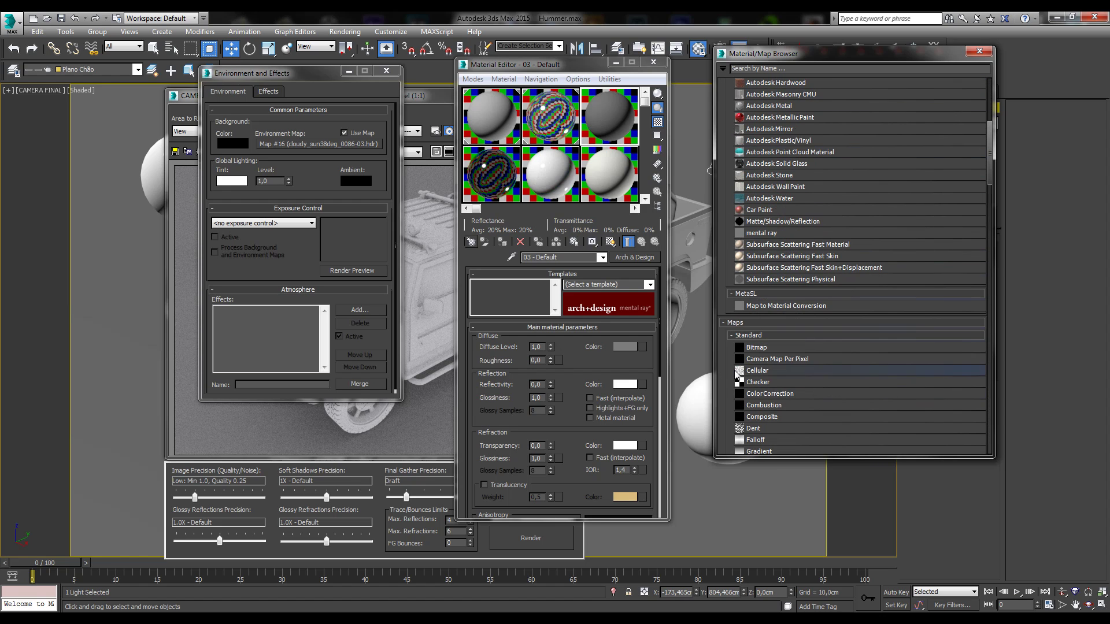
scroll(743, 347, down, 5)
scroll(743, 296, down, 10)
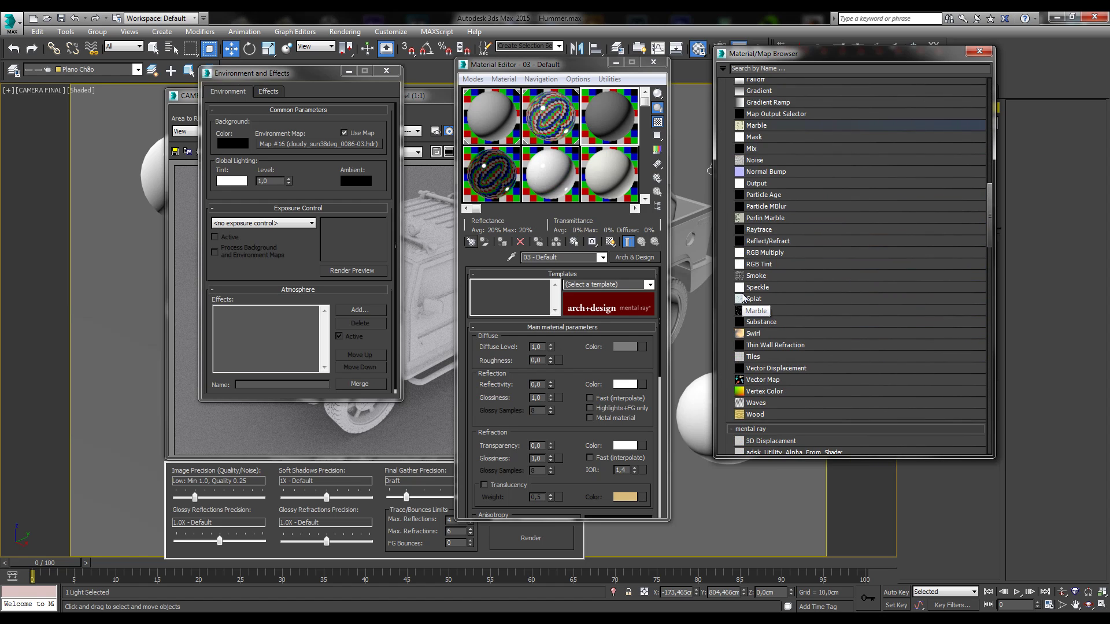
scroll(781, 353, down, 9)
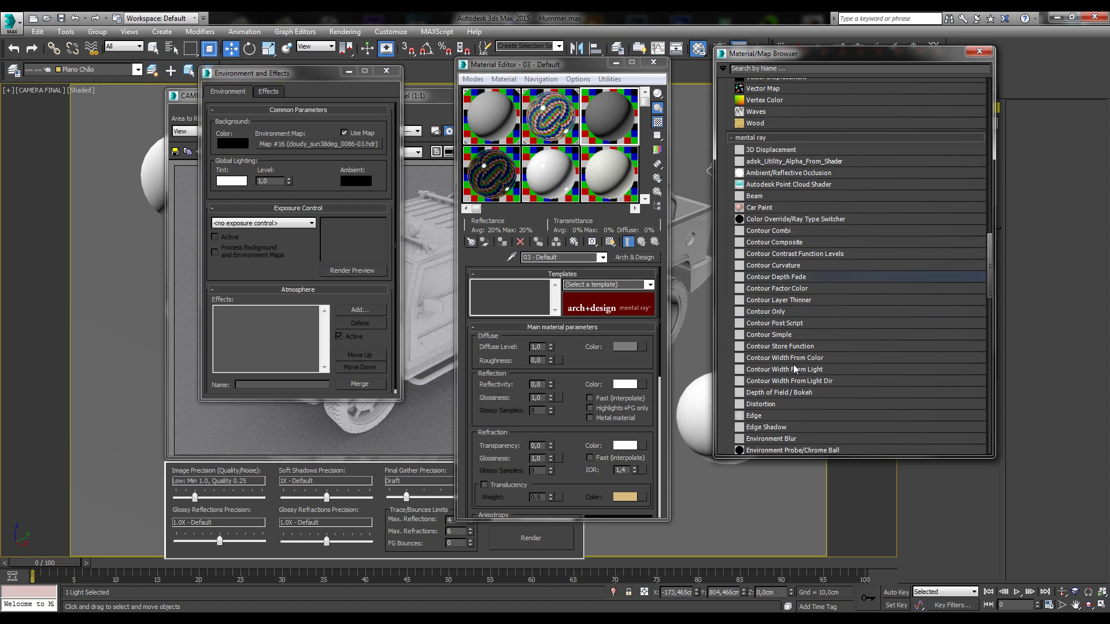
click(764, 370)
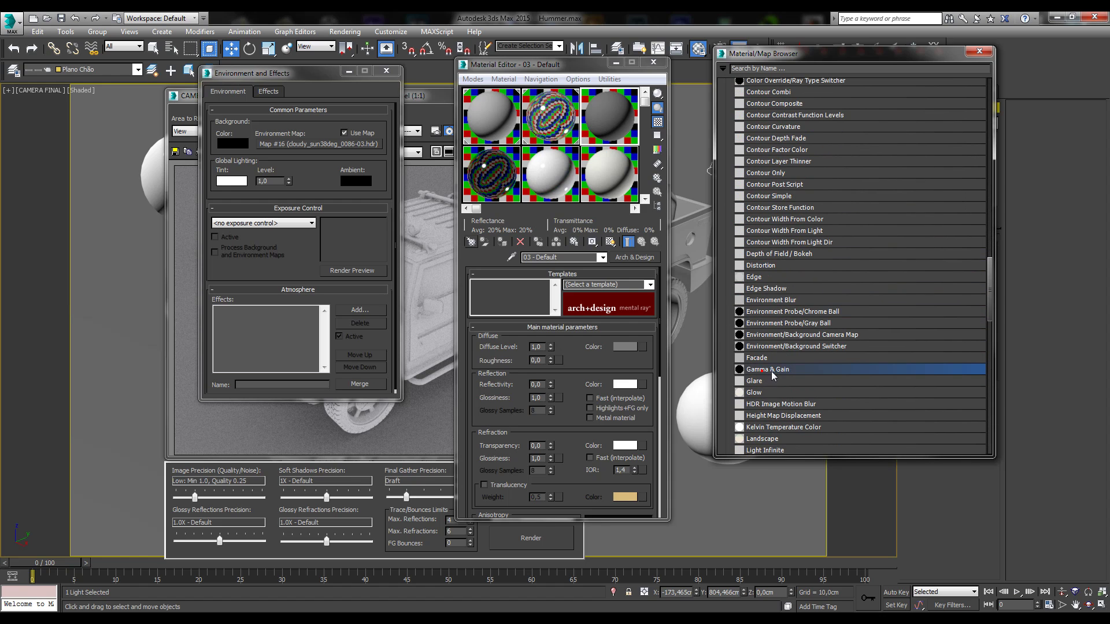
drag(616, 133, 613, 132)
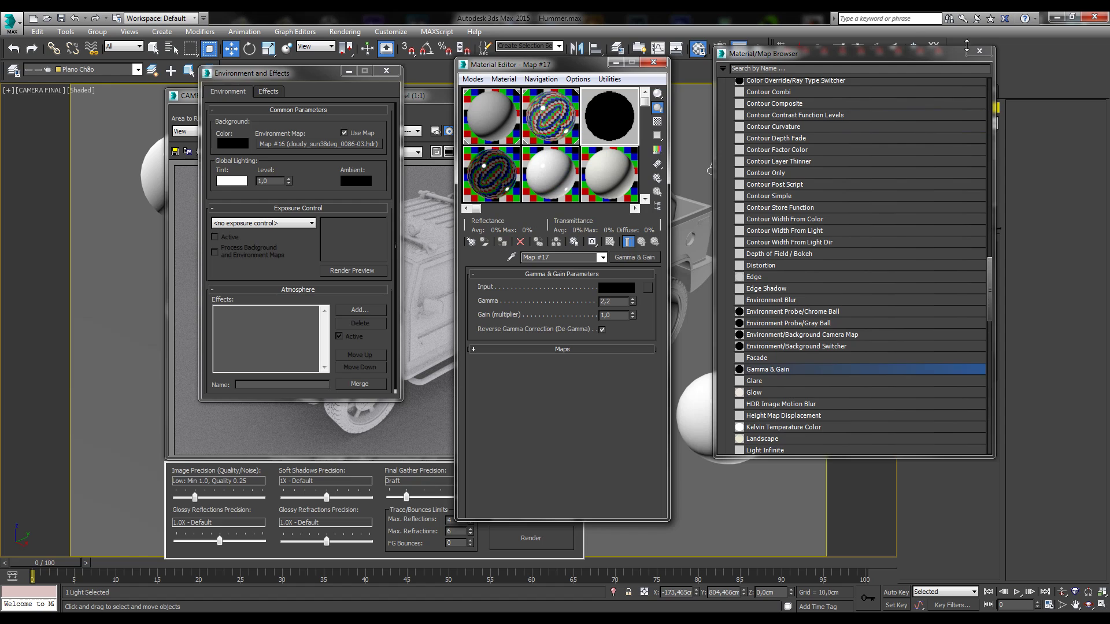
click(979, 50)
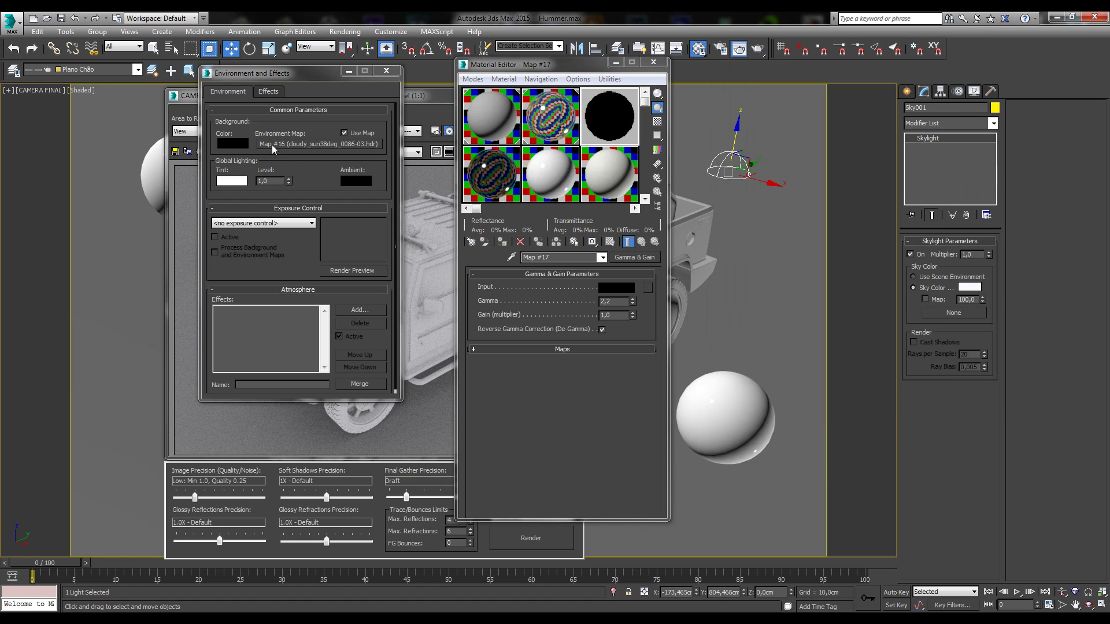
Instance the HDR environment map into the Gamma & Gain input and set its gamma to 1.0
drag(271, 144, 648, 289)
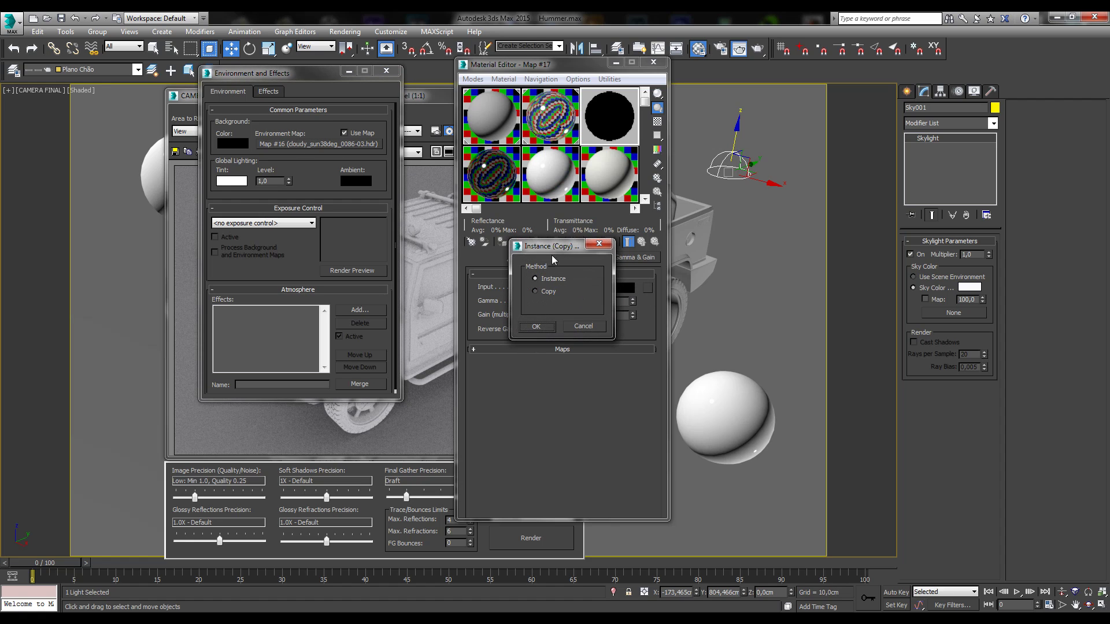
click(535, 327)
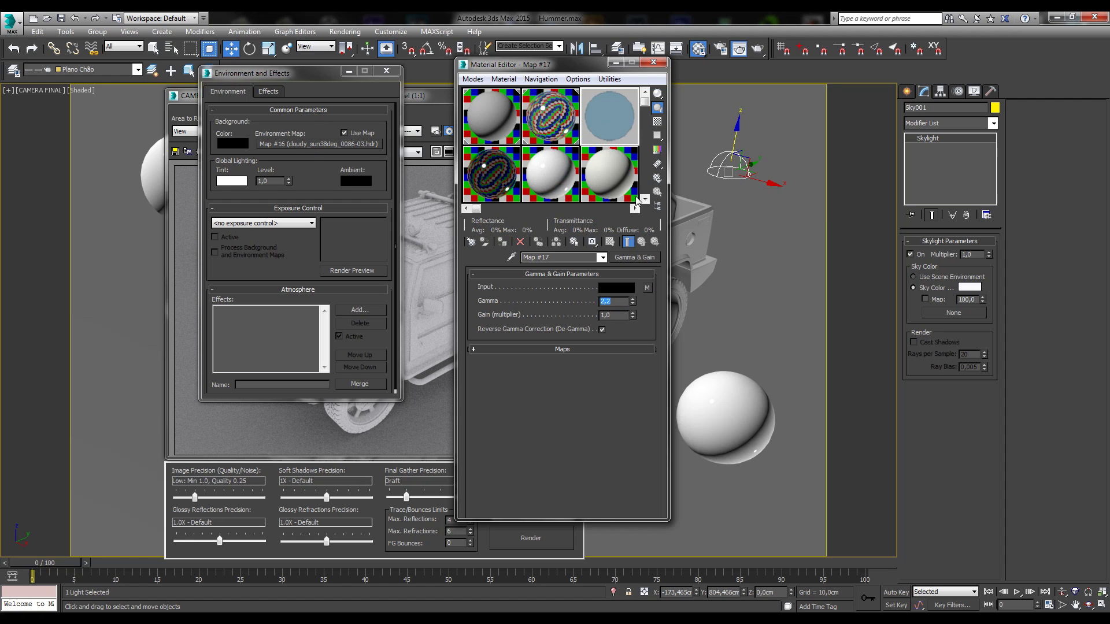
click(622, 298)
text(1,0)
key(Return)
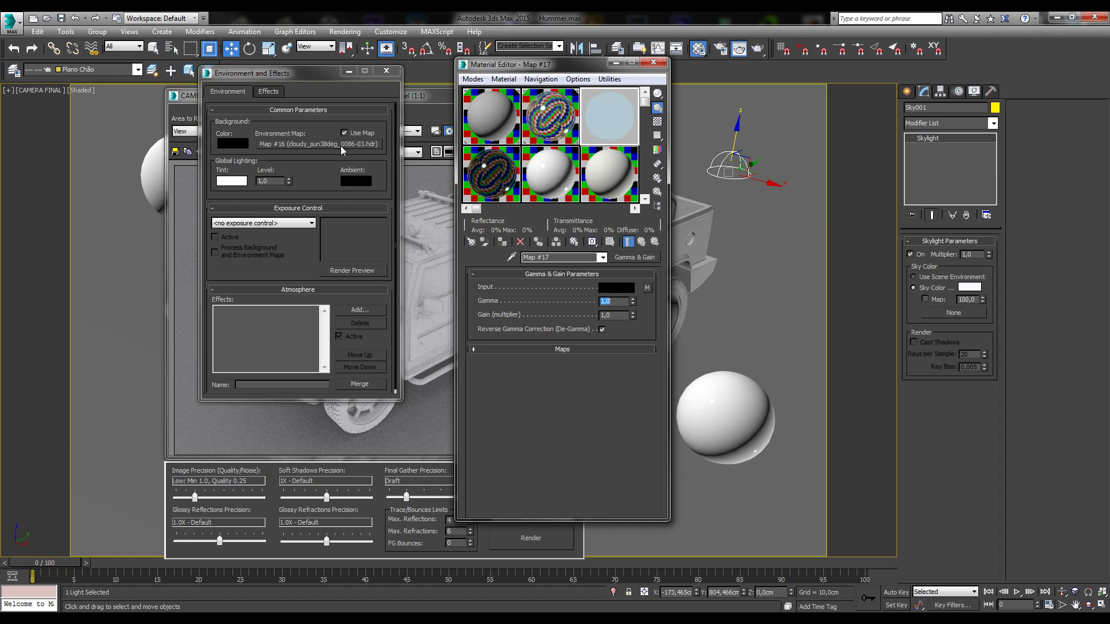
Assign the Gamma & Gain map as the environment map, and close the Material Editor and environment settings
mouse_move(605, 112)
mouse_down()
mouse_move(592, 124)
mouse_move(319, 167)
mouse_move(301, 144)
mouse_up()
click(289, 260)
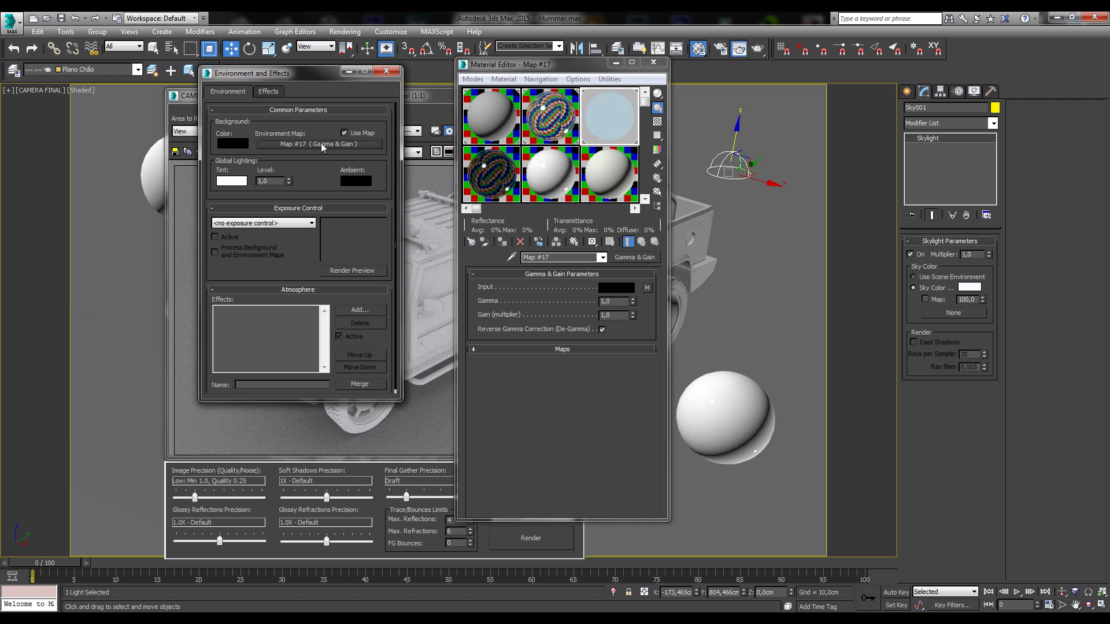
click(654, 62)
click(386, 71)
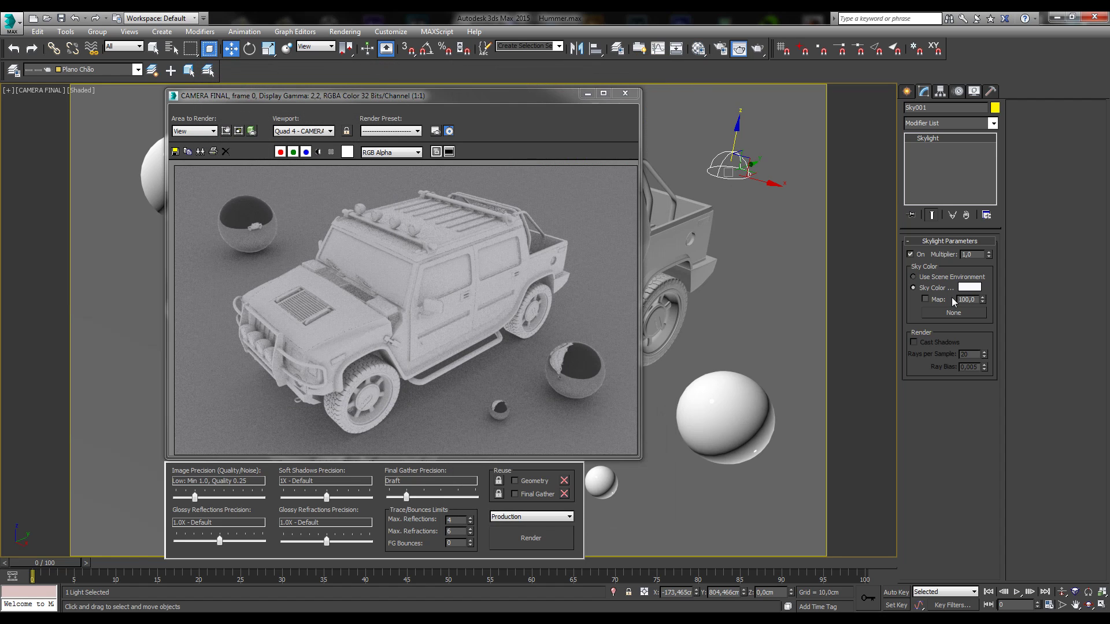
Render the camera view with the Gamma & Gain environment map and check the environment settings
drag(453, 94, 402, 86)
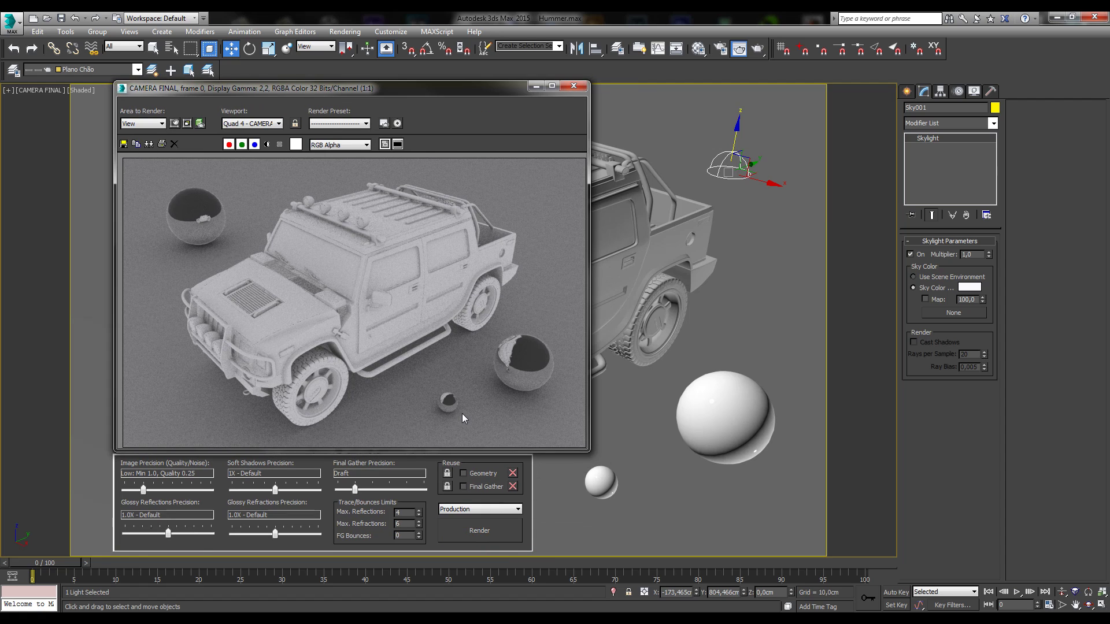
key(shift+q)
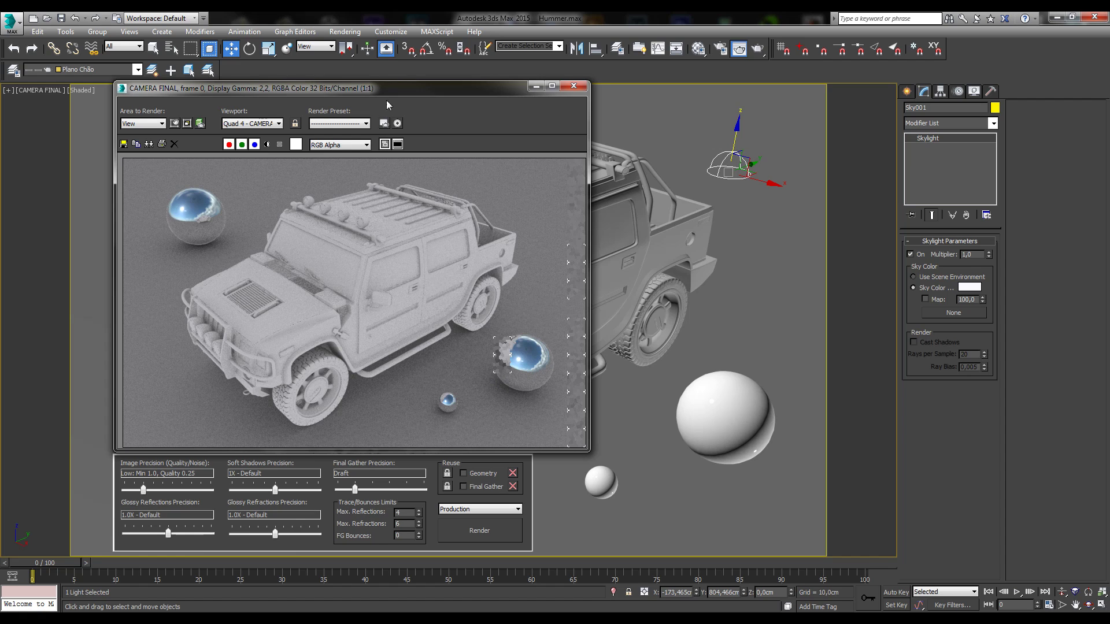
click(338, 30)
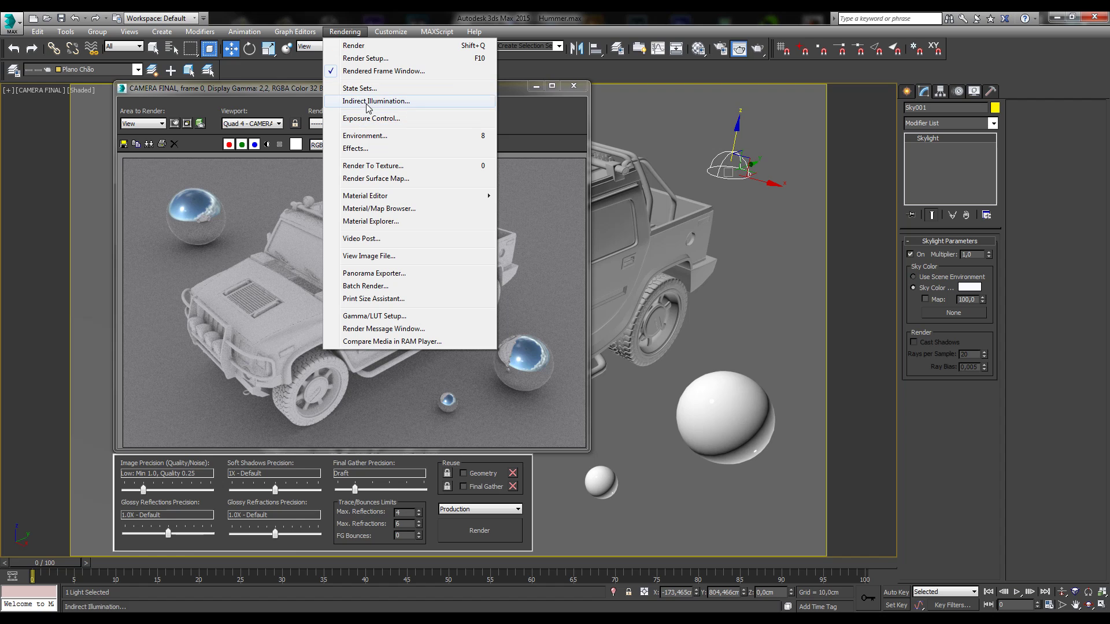
click(363, 135)
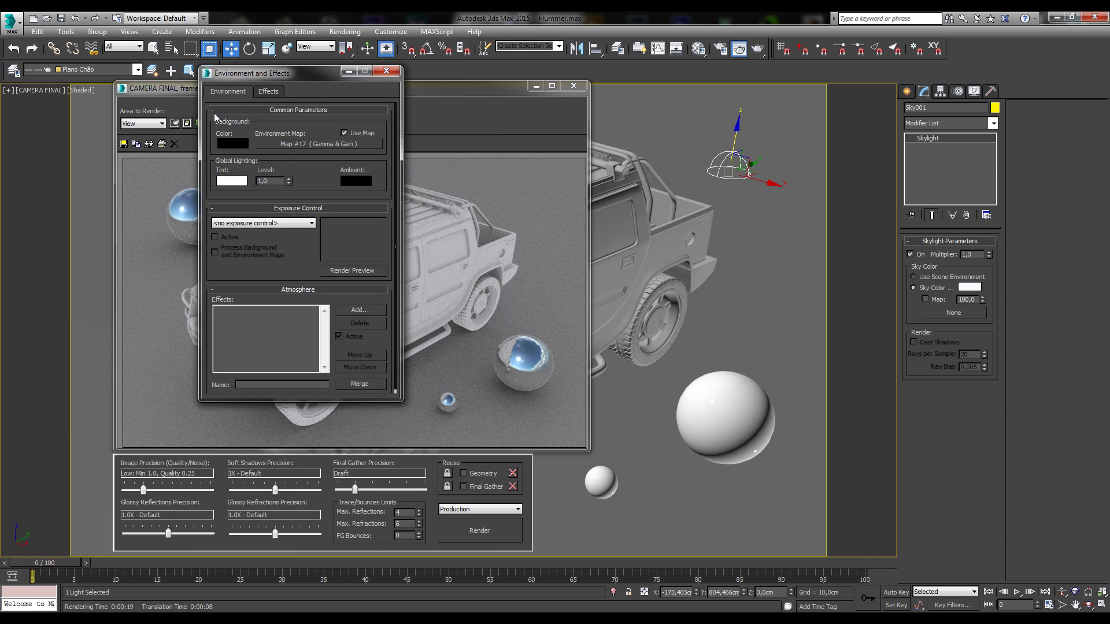
click(376, 70)
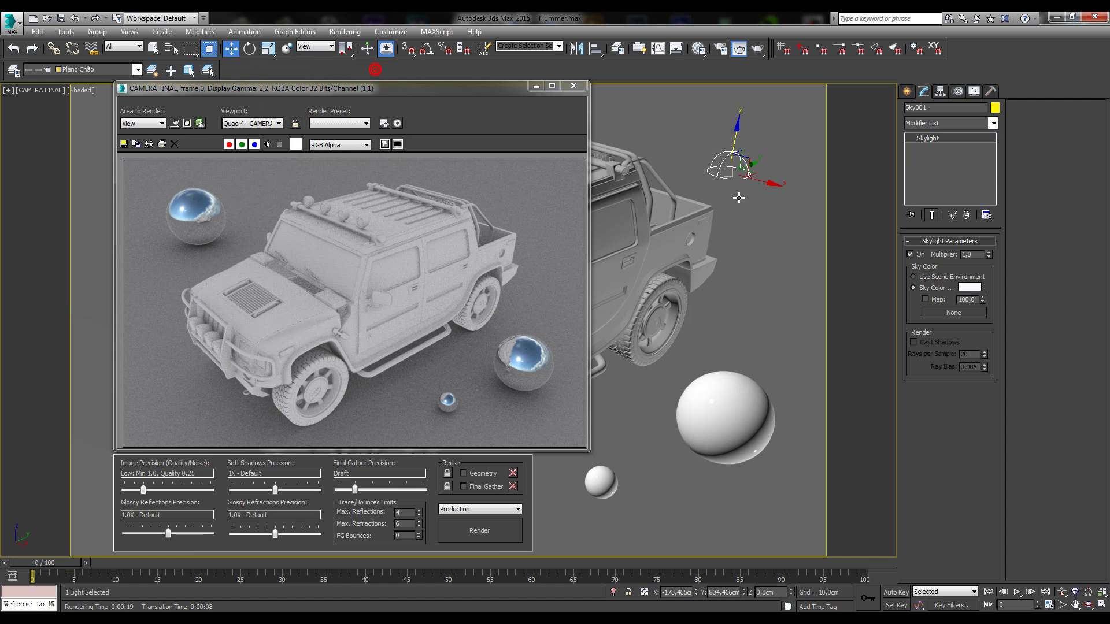
Set the skylight to use the scene environment and open the environment settings to check the assigned map
click(923, 279)
key(alt+r)
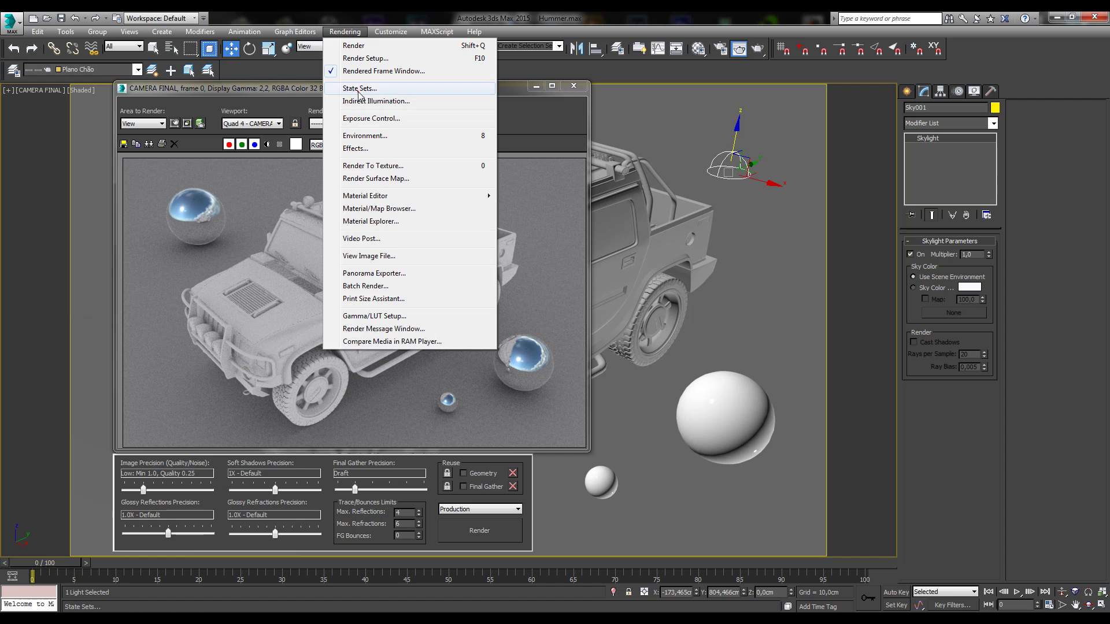
click(362, 138)
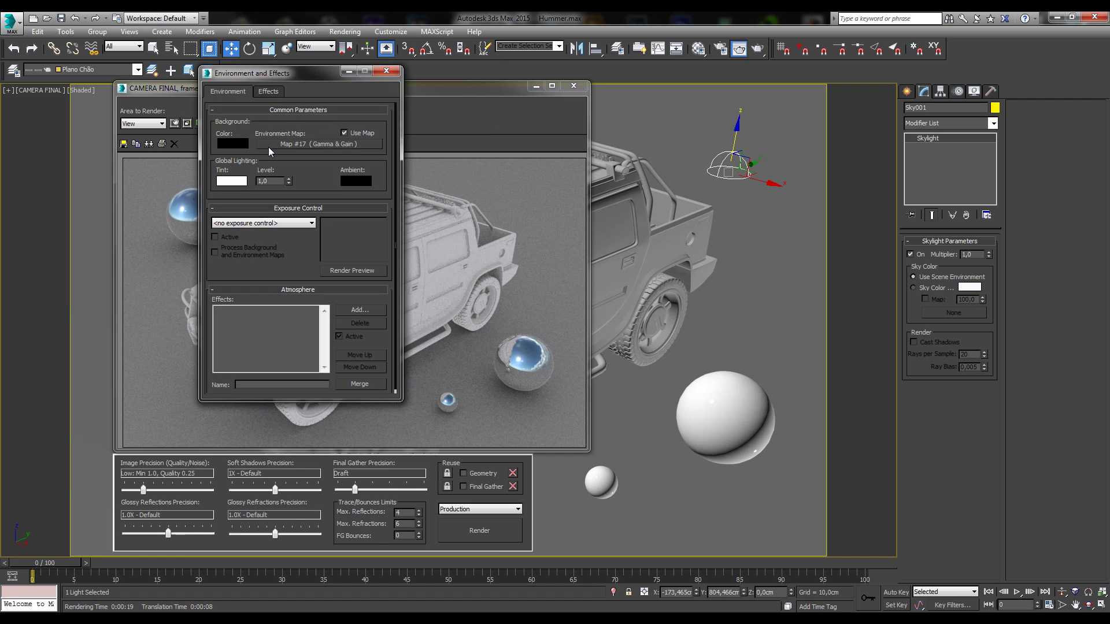
Switch the skylight to Sky Color and place an instance of the Gamma & Gain map in its map slot
click(928, 289)
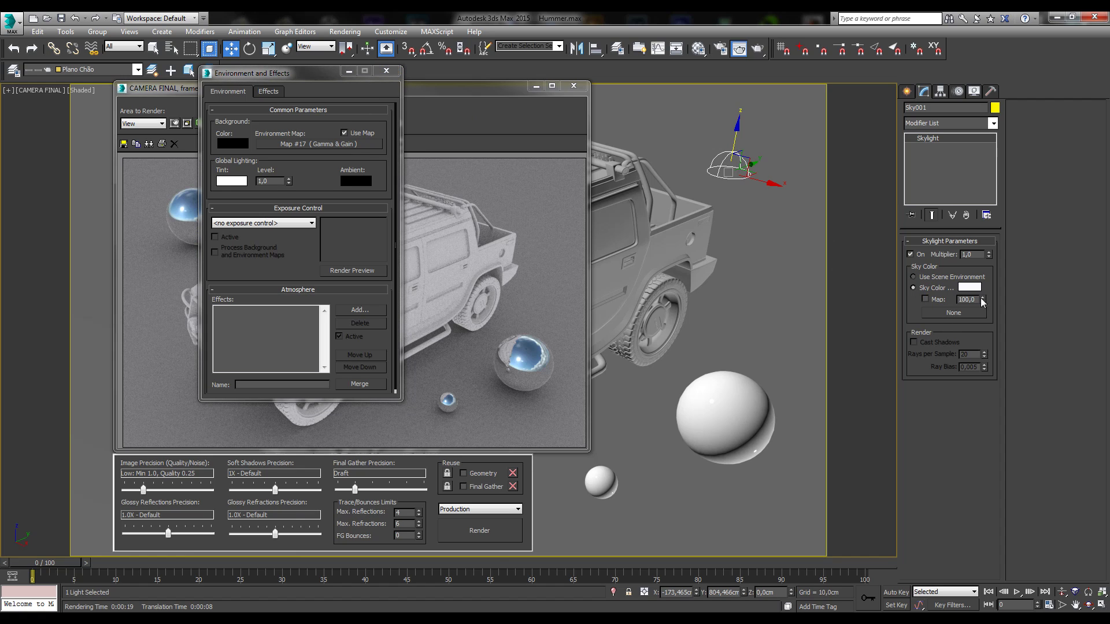
click(698, 49)
drag(964, 340, 953, 312)
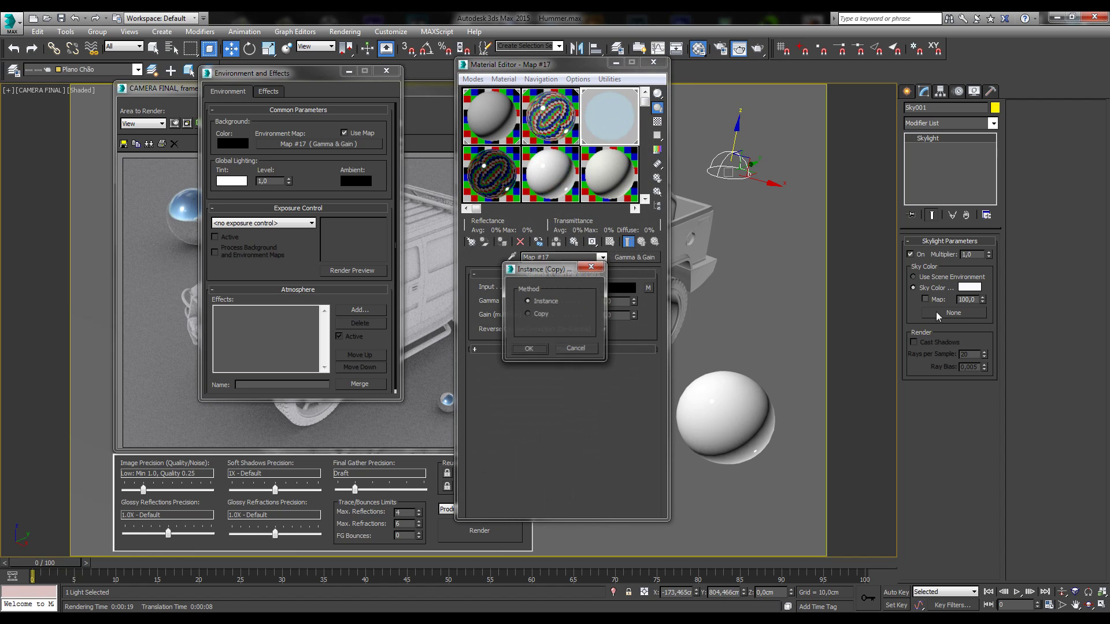
click(529, 349)
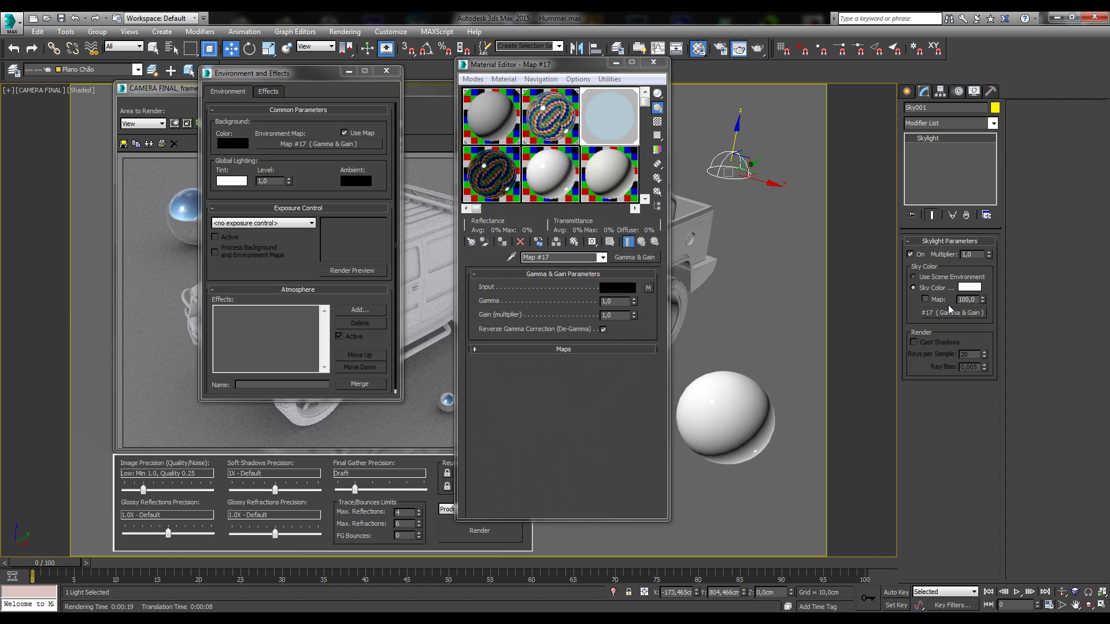
Enable the skylight's map, set its sky color source to Use Scene Environment, and close the Material Editor
click(925, 299)
click(927, 278)
click(653, 62)
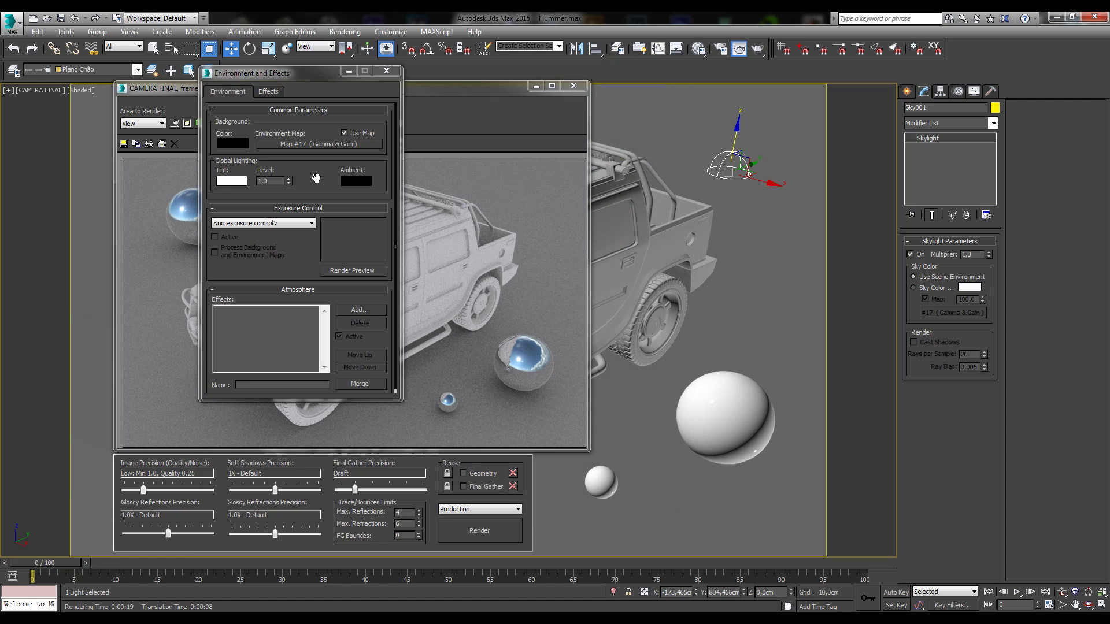
click(150, 200)
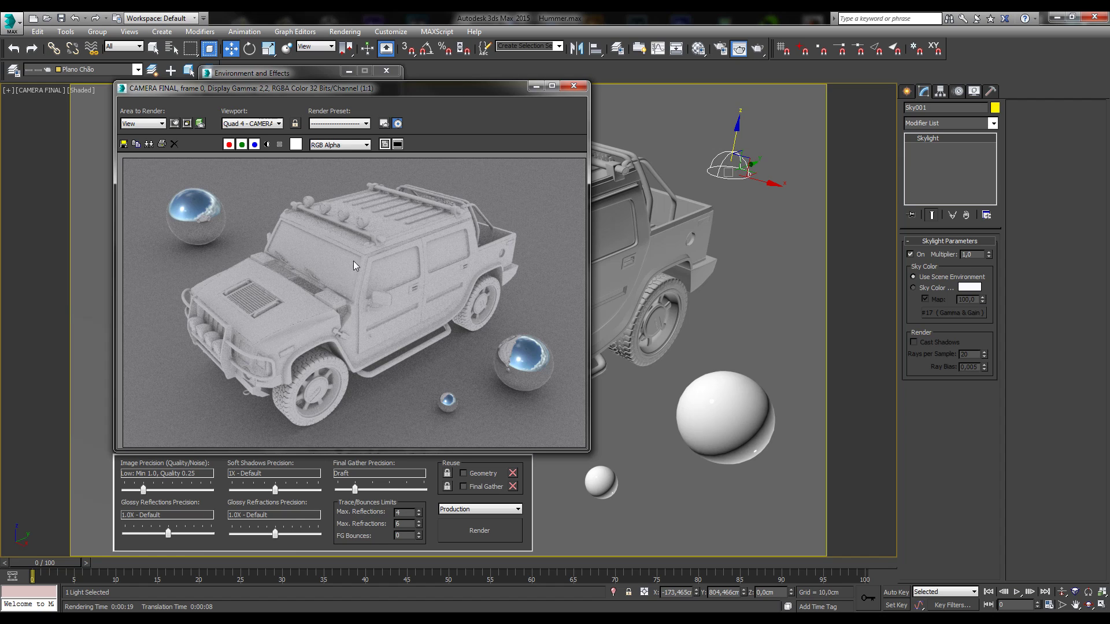
Set the render output width to 1000 and close the render settings
click(720, 49)
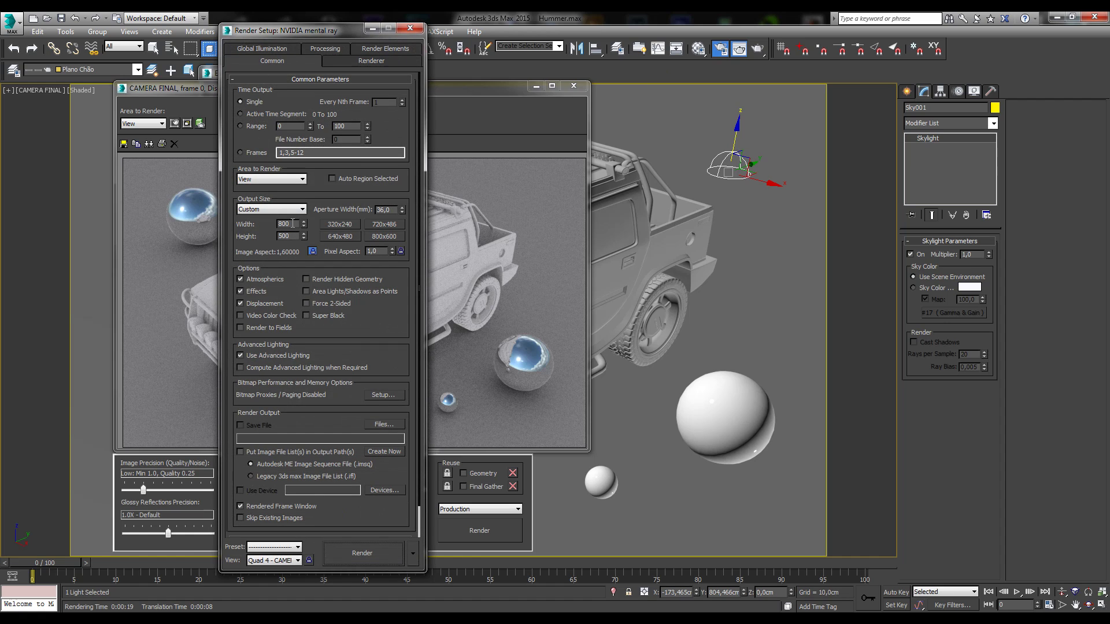
double_click(284, 224)
text(1000)
key(Return)
click(410, 28)
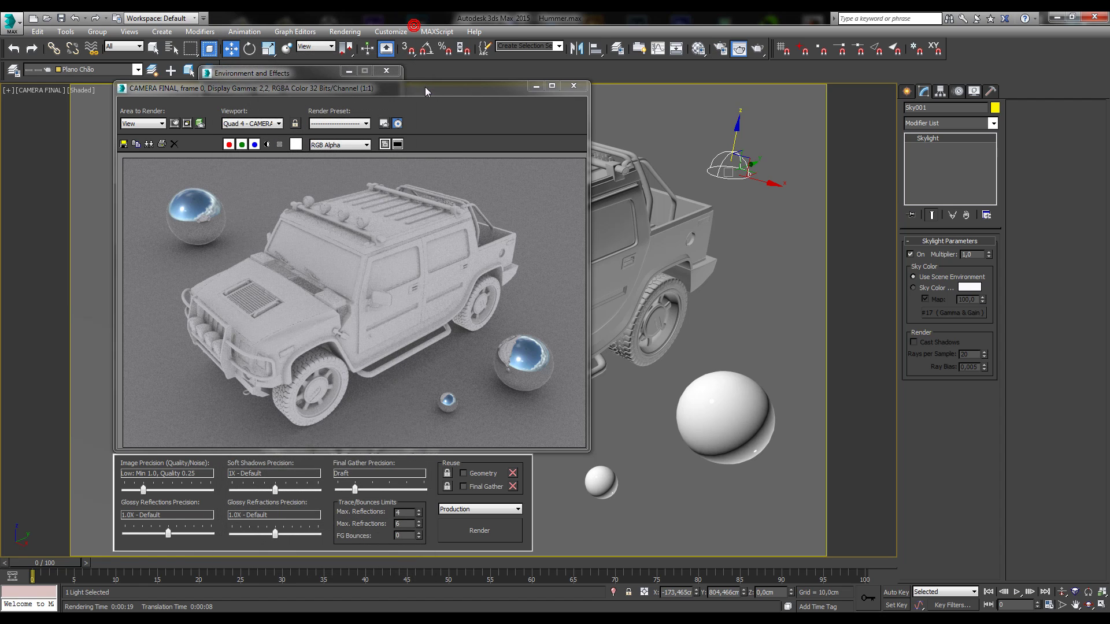
Set Final Gather precision to Low, image precision to Medium (Min 1.0, Quality 1.0) and soft shadows to 2X - High Quality
drag(425, 89, 426, 54)
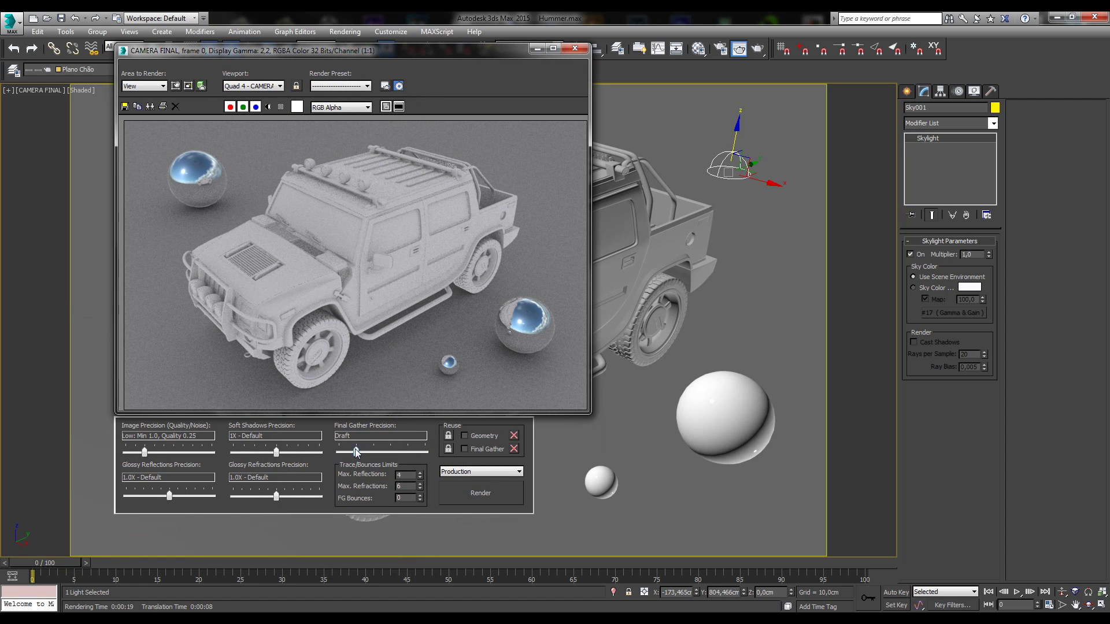
click(374, 451)
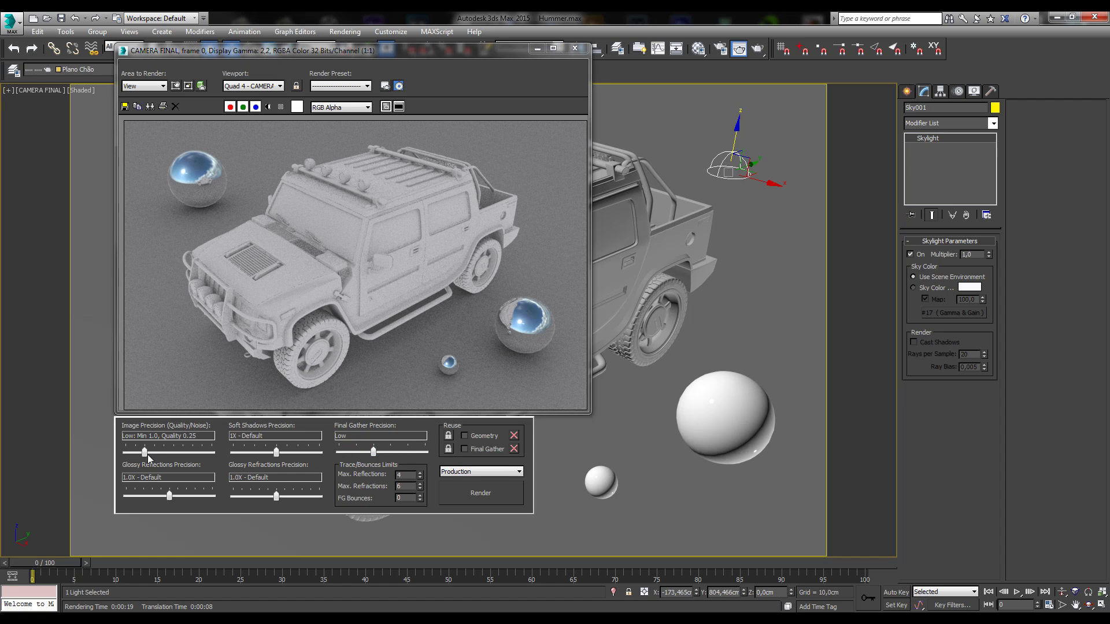
drag(144, 452, 154, 452)
drag(156, 455, 184, 453)
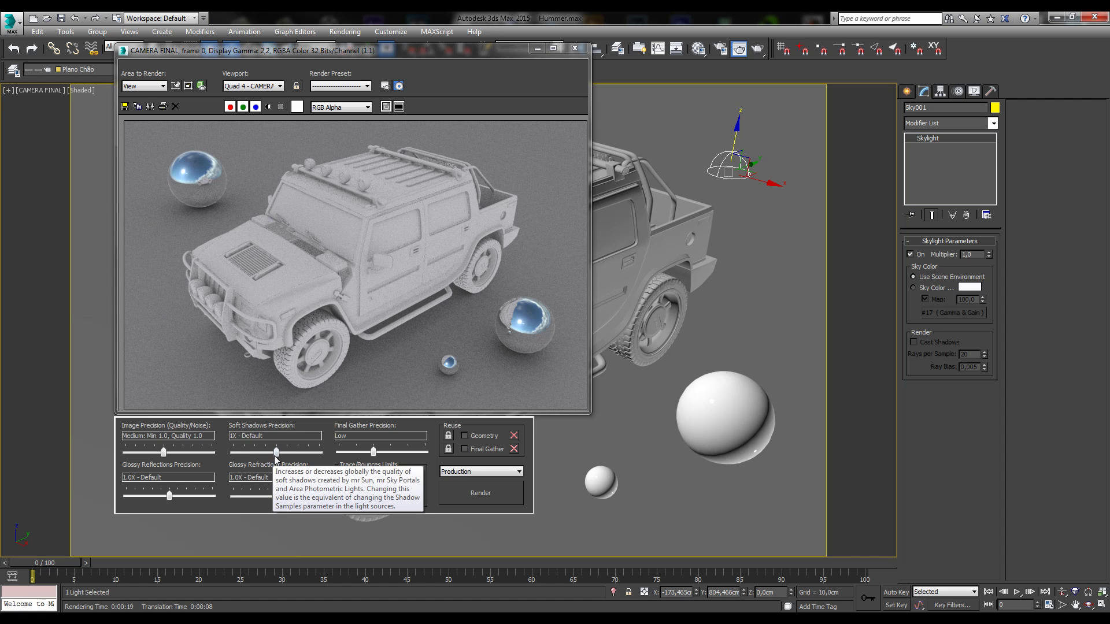
drag(279, 456, 287, 458)
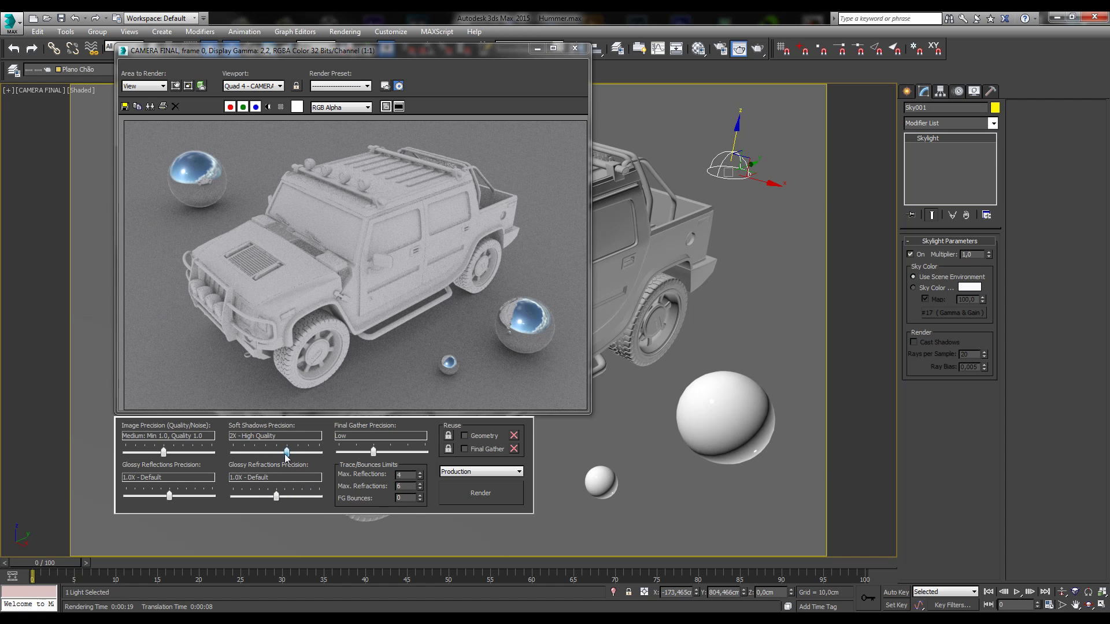
Render the camera view with the skylight using the scene environment, and reposition the rendered frame window to show the whole image
drag(492, 55, 483, 68)
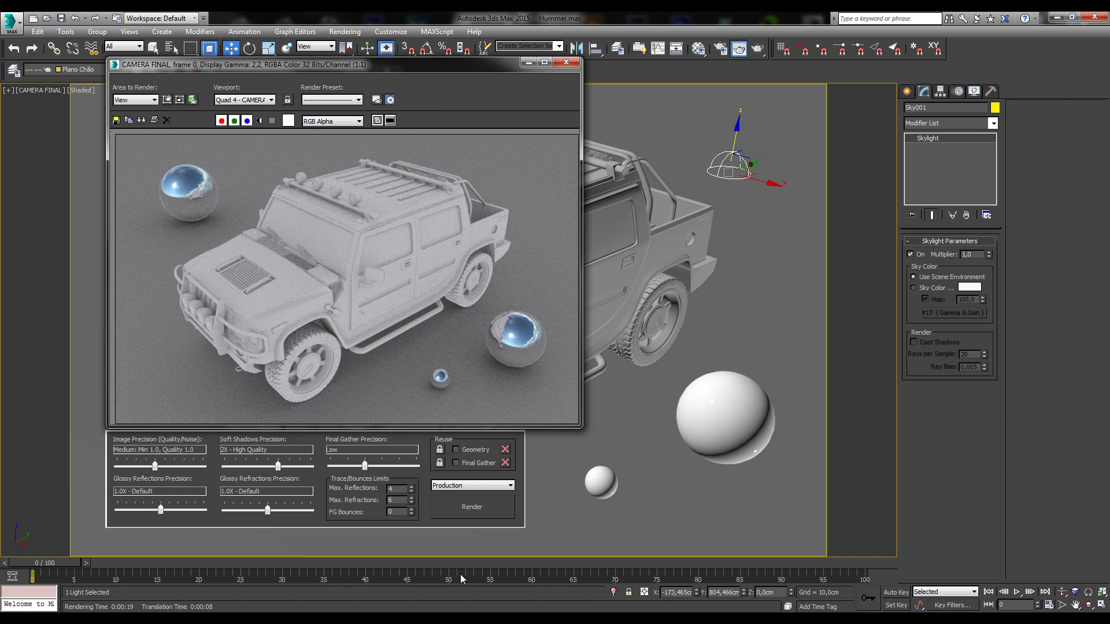
click(467, 509)
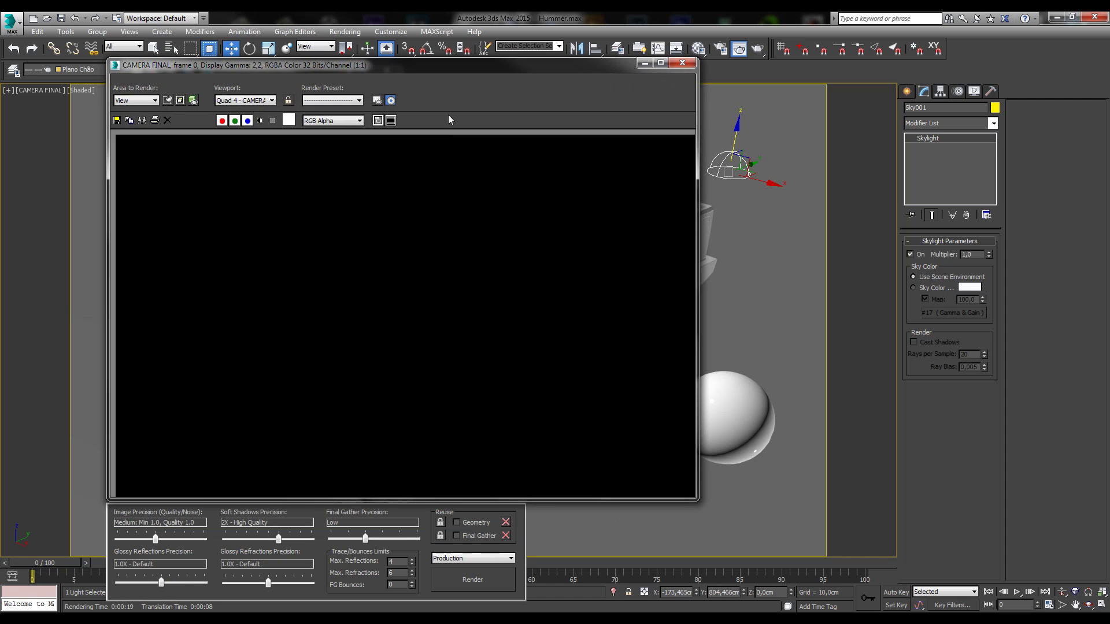
drag(441, 71, 441, 30)
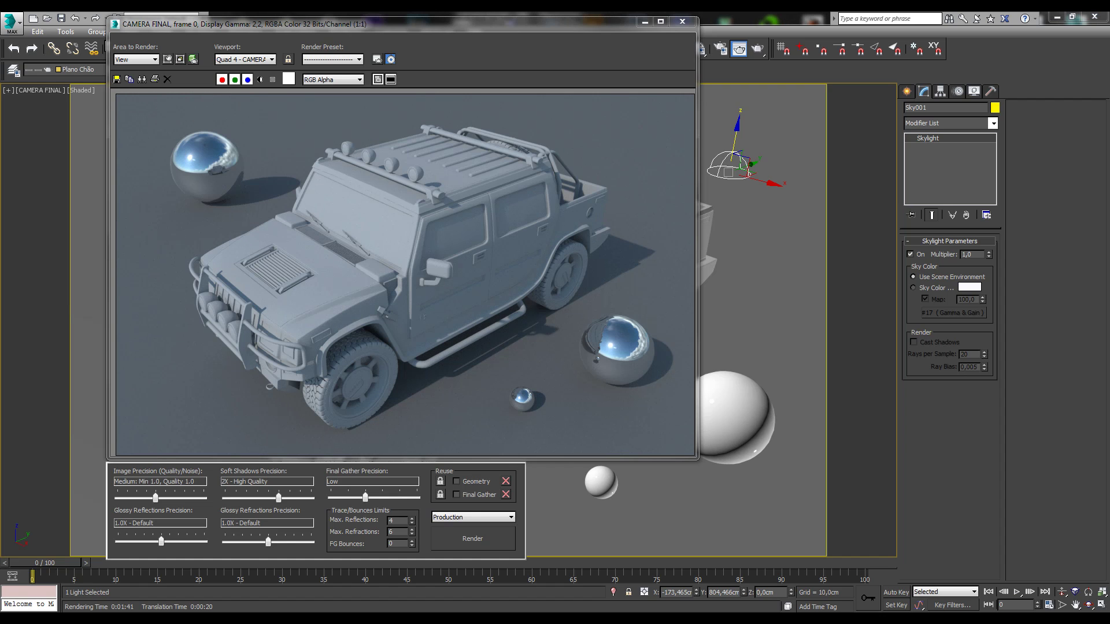
drag(269, 28, 273, 25)
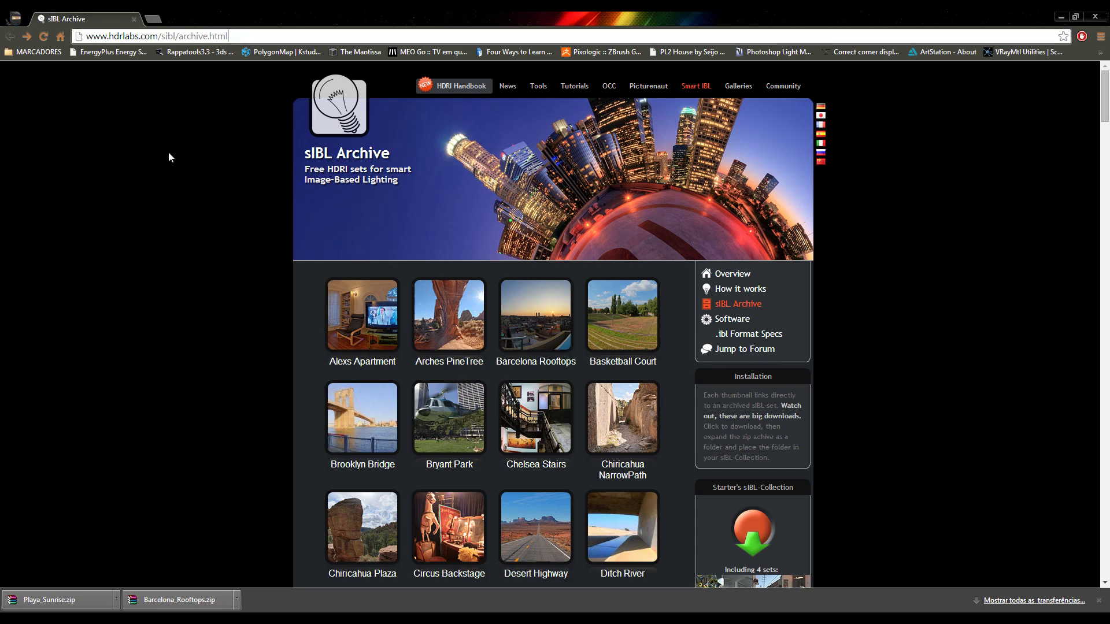
In the web browser, examine the sIBL Archive page on hdrlabs.com, from its address down through the main list of HDRI sets
drag(91, 39, 174, 33)
double_click(172, 35)
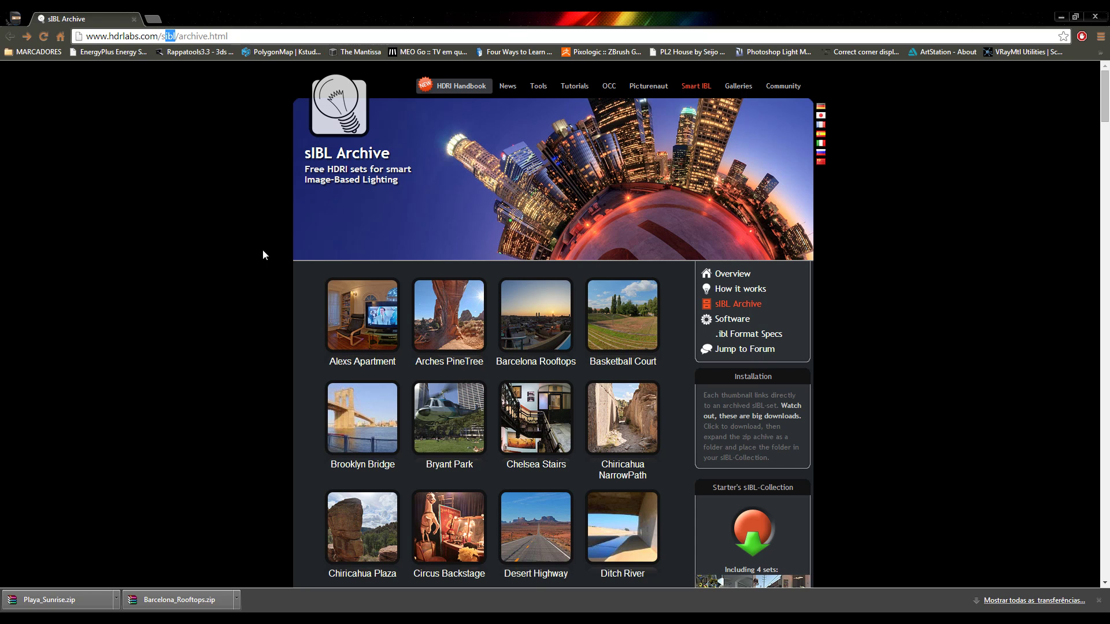
scroll(211, 280, down, 2)
click(216, 278)
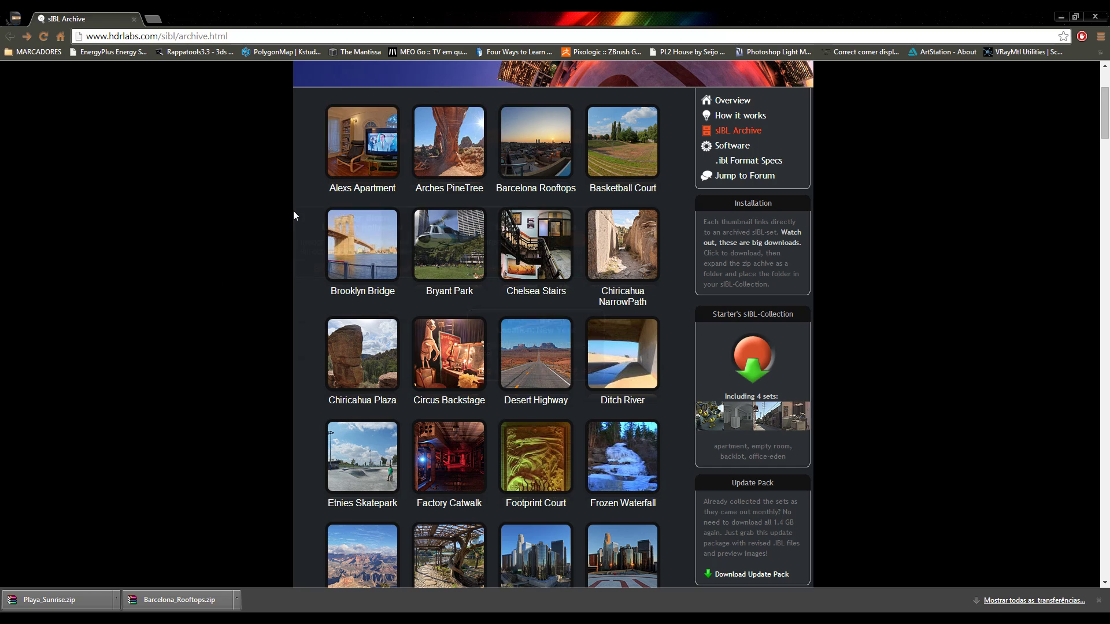
scroll(284, 223, down, 5)
scroll(285, 221, down, 15)
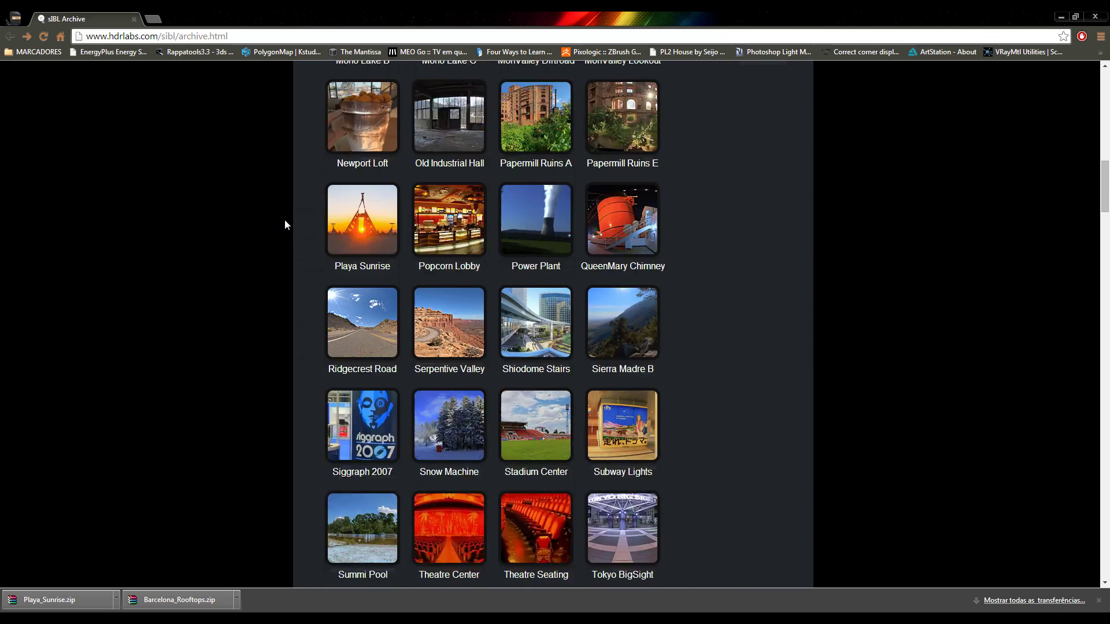
scroll(285, 224, down, 1)
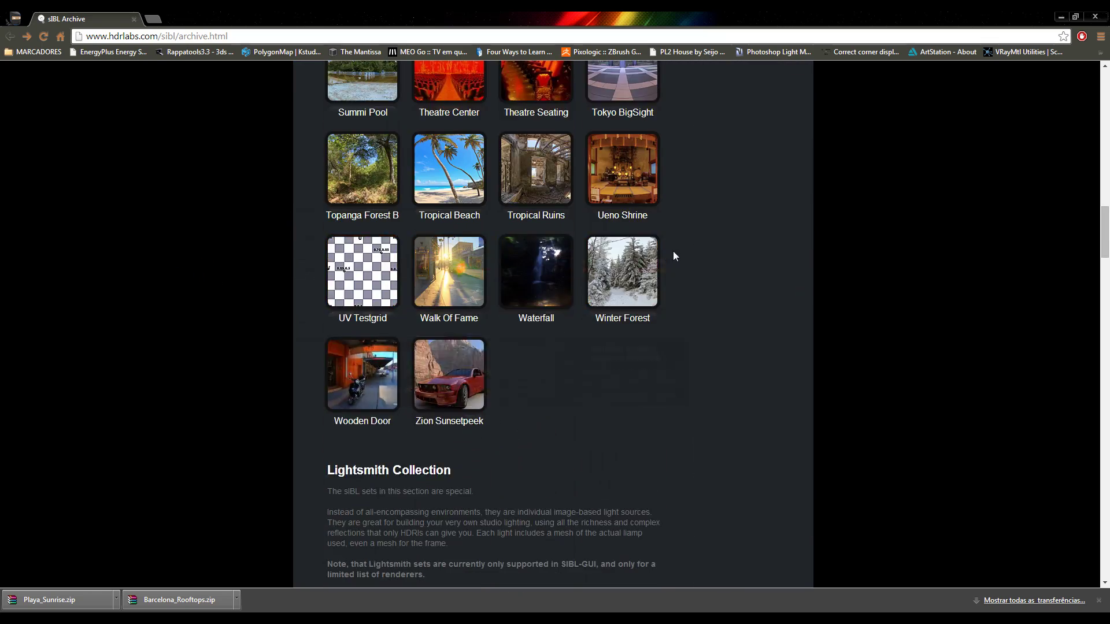
Return through the archive and inspect the details of individual HDRI sets, including Etnies Skatepark, Arches PineTree and Barcelona Rooftops
scroll(671, 253, up, 7)
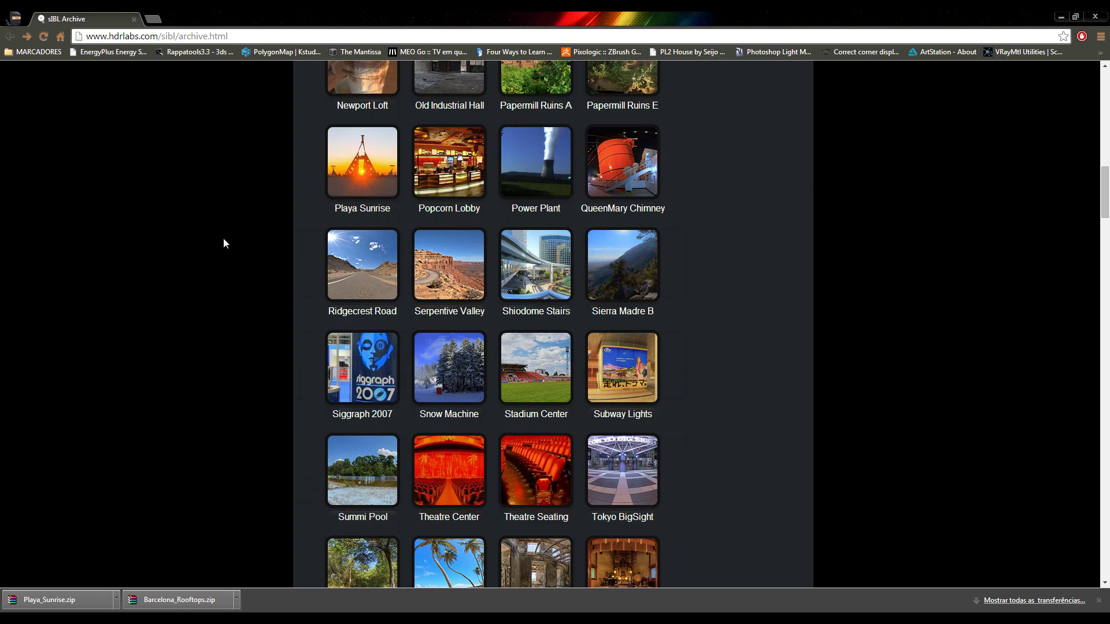
scroll(224, 243, up, 4)
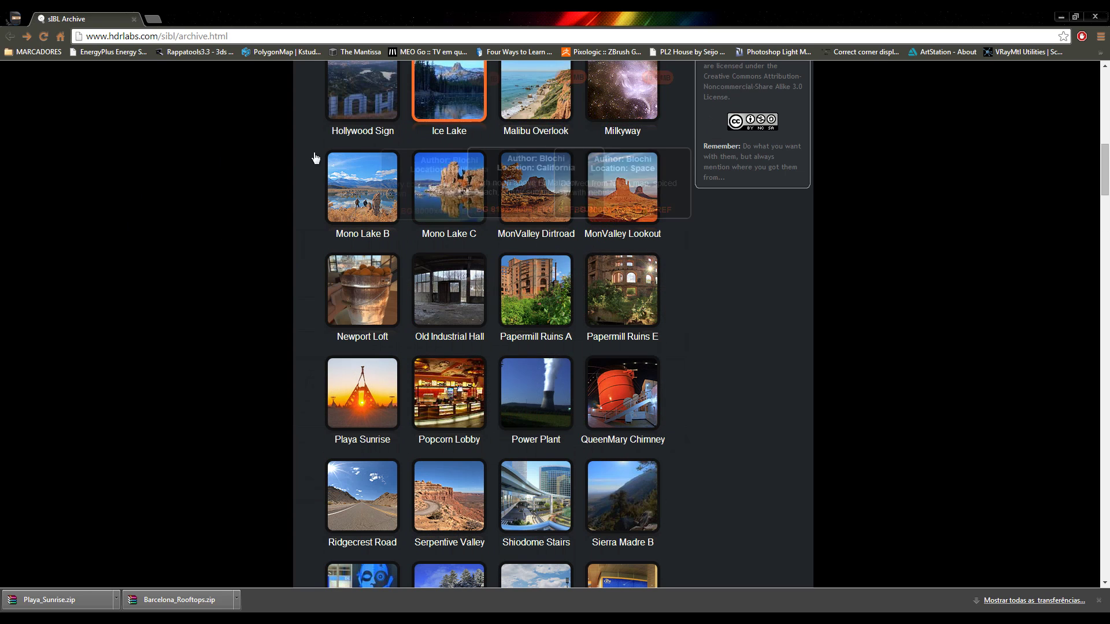
scroll(199, 245, up, 4)
mouse_move(372, 99)
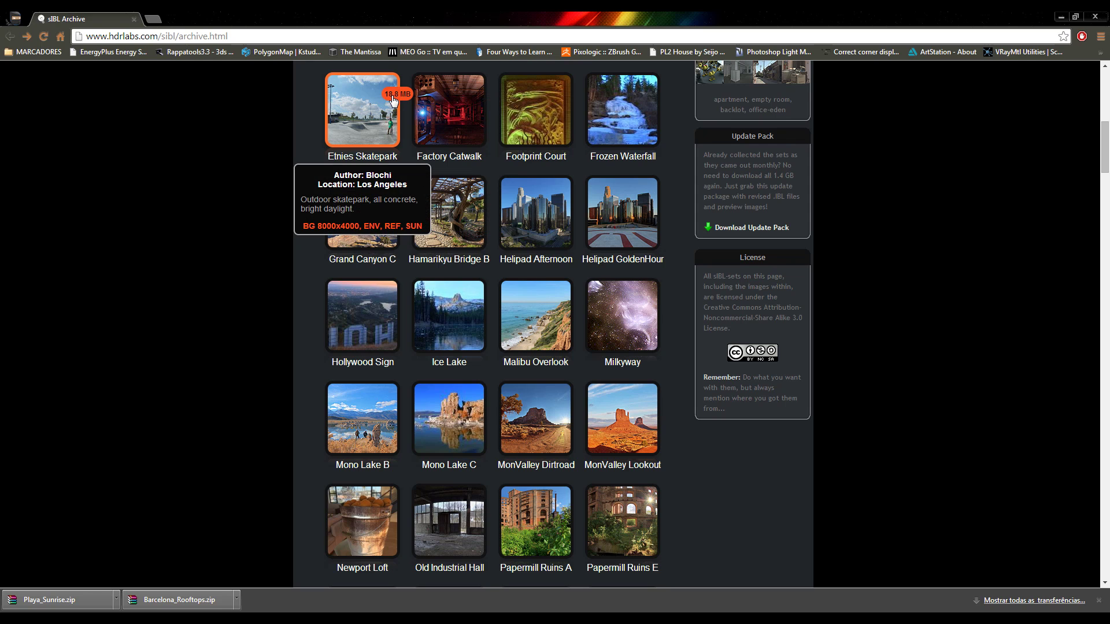
scroll(210, 239, up, 7)
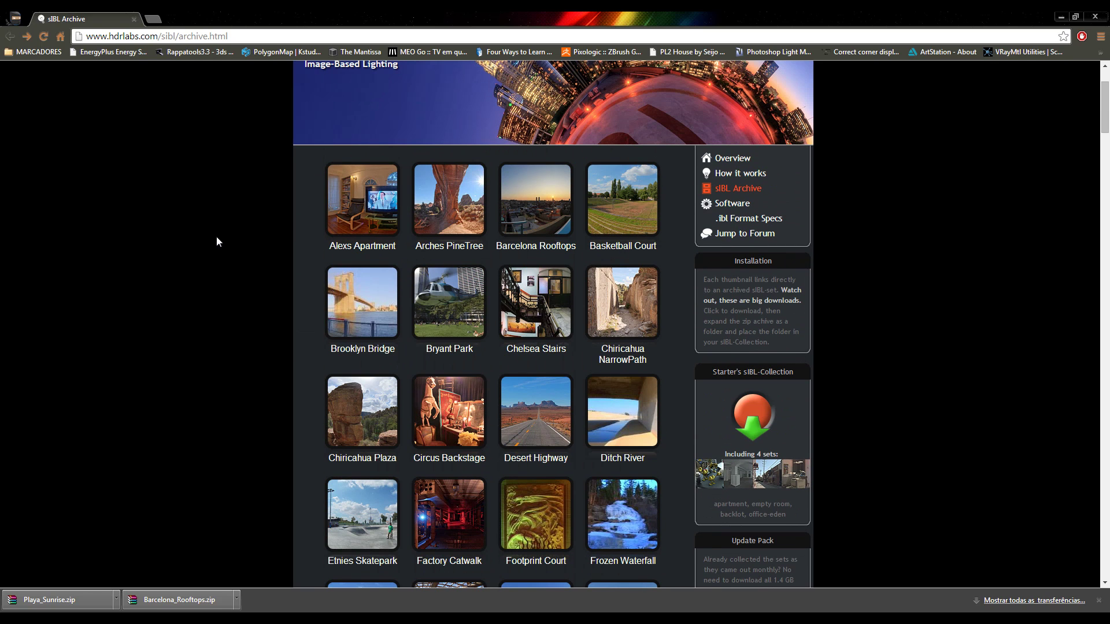
mouse_move(341, 219)
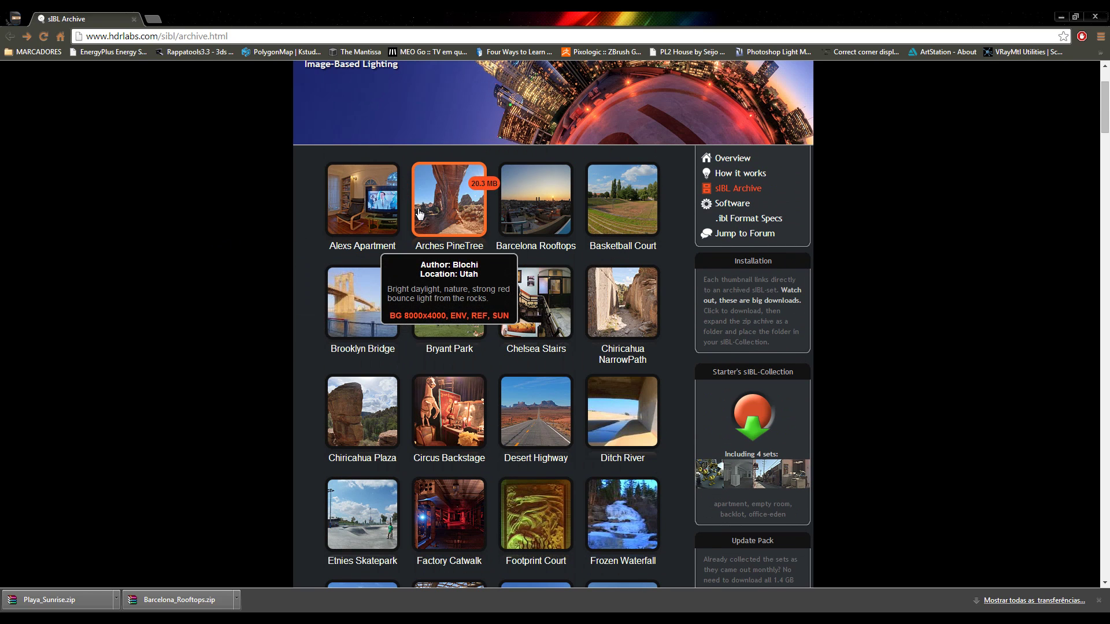
mouse_move(595, 215)
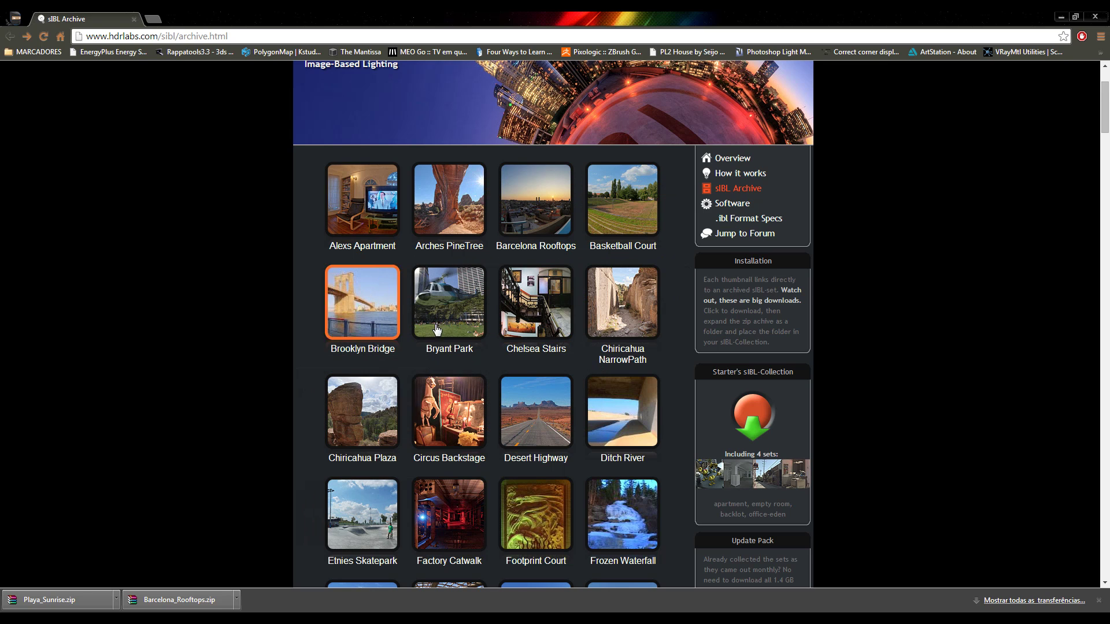
mouse_move(471, 311)
scroll(471, 311, down, 2)
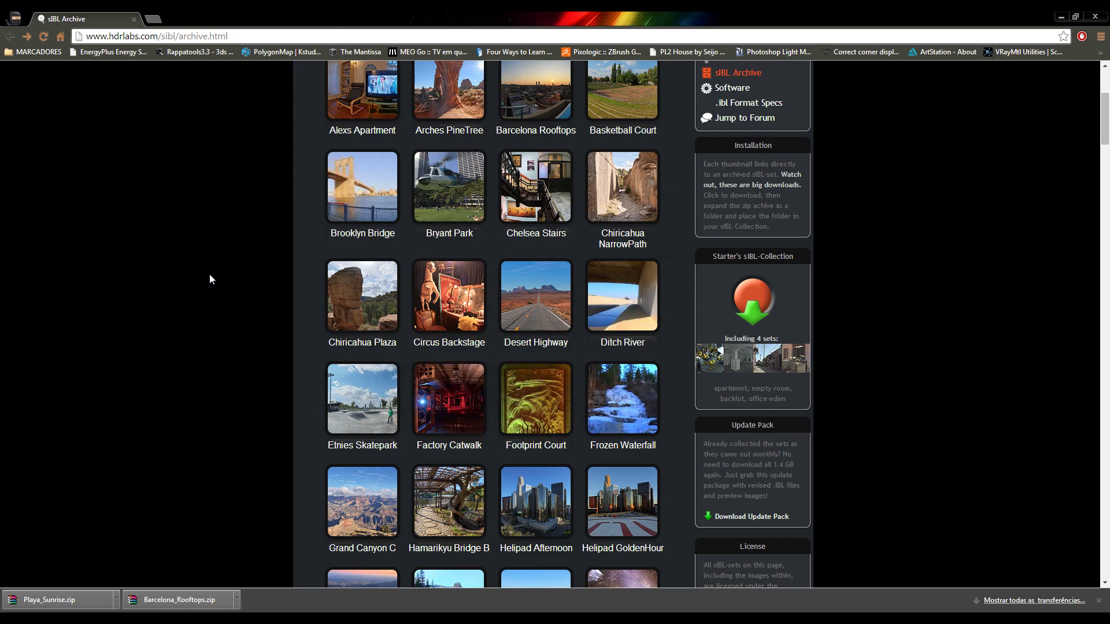
scroll(209, 274, up, 3)
mouse_move(520, 242)
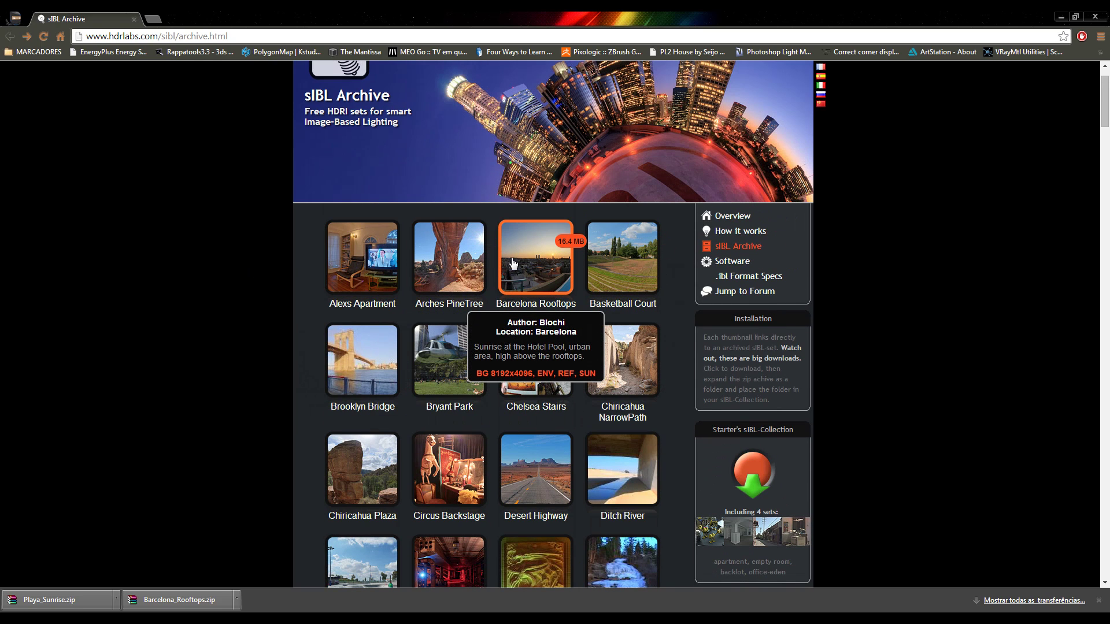
scroll(512, 294, down, 4)
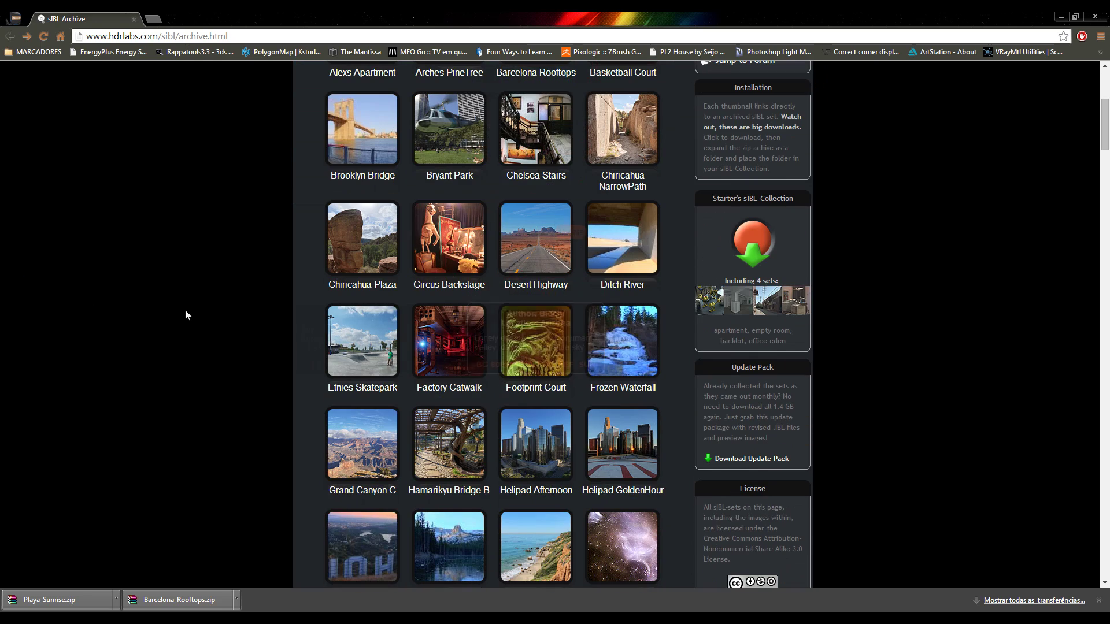
Look through the rest of the HDRI sets in the sIBL Archive and return to the archive's heading
scroll(185, 310, down, 5)
scroll(98, 312, down, 4)
mouse_move(356, 331)
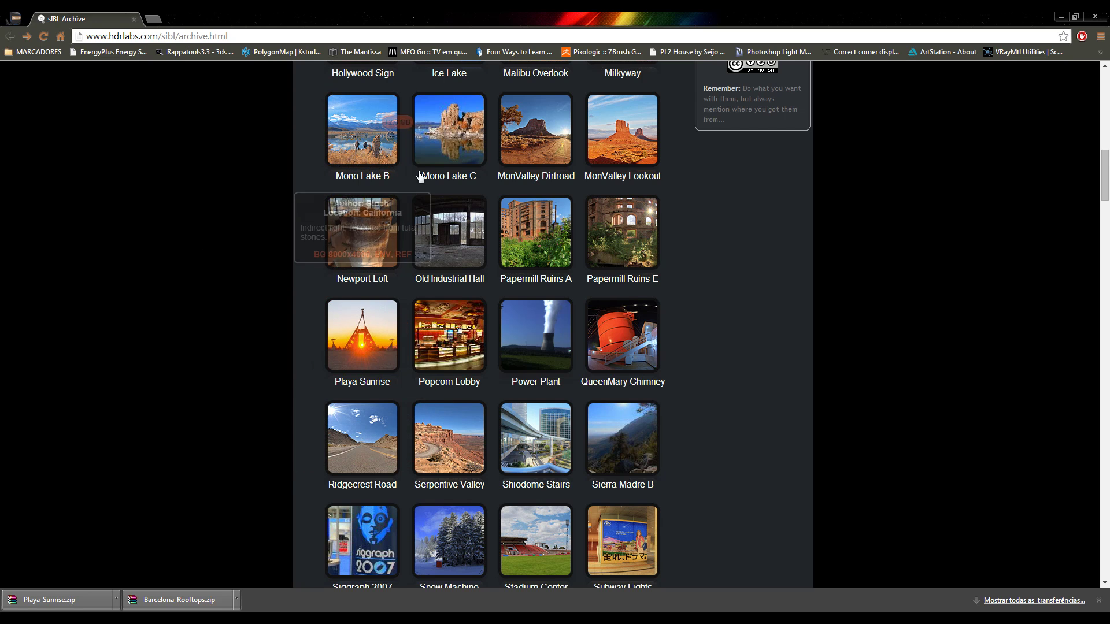
scroll(225, 236, up, 8)
scroll(227, 238, up, 3)
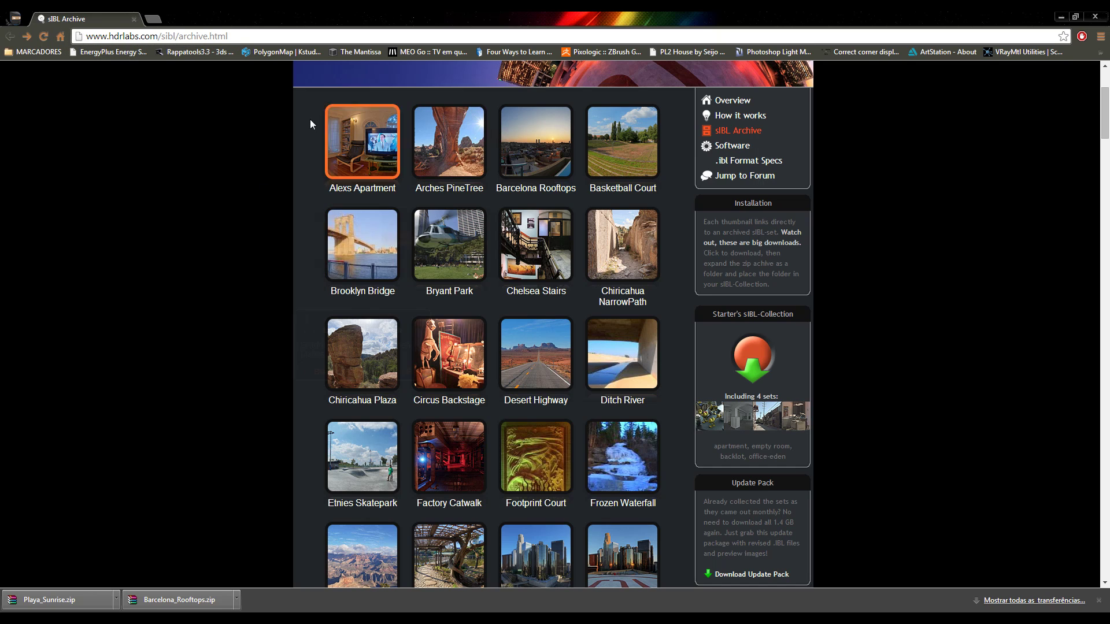
scroll(315, 312, up, 3)
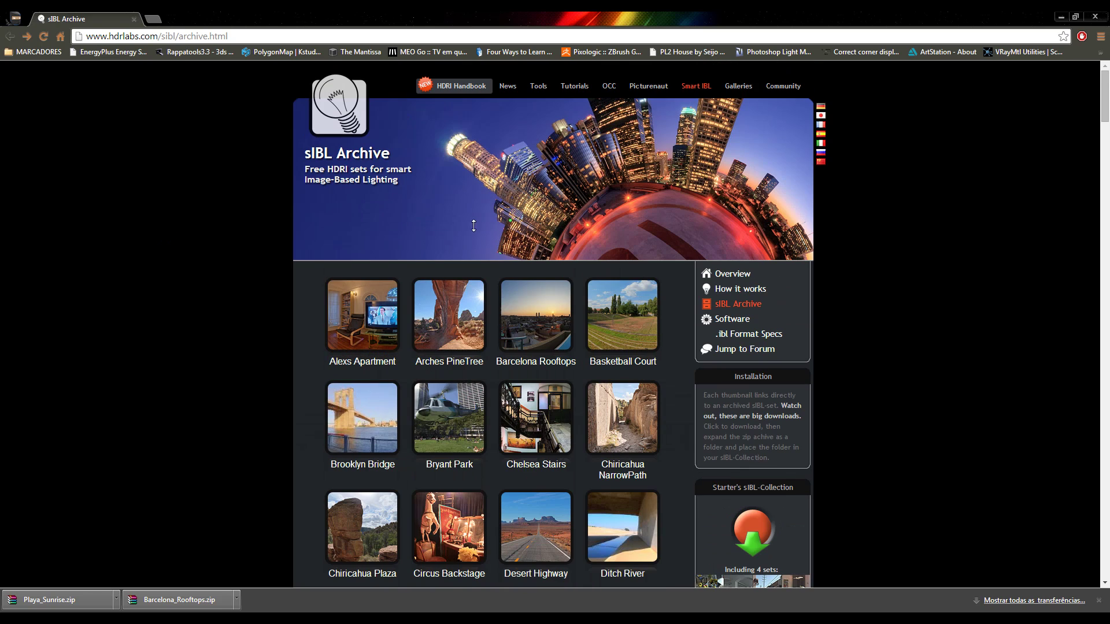
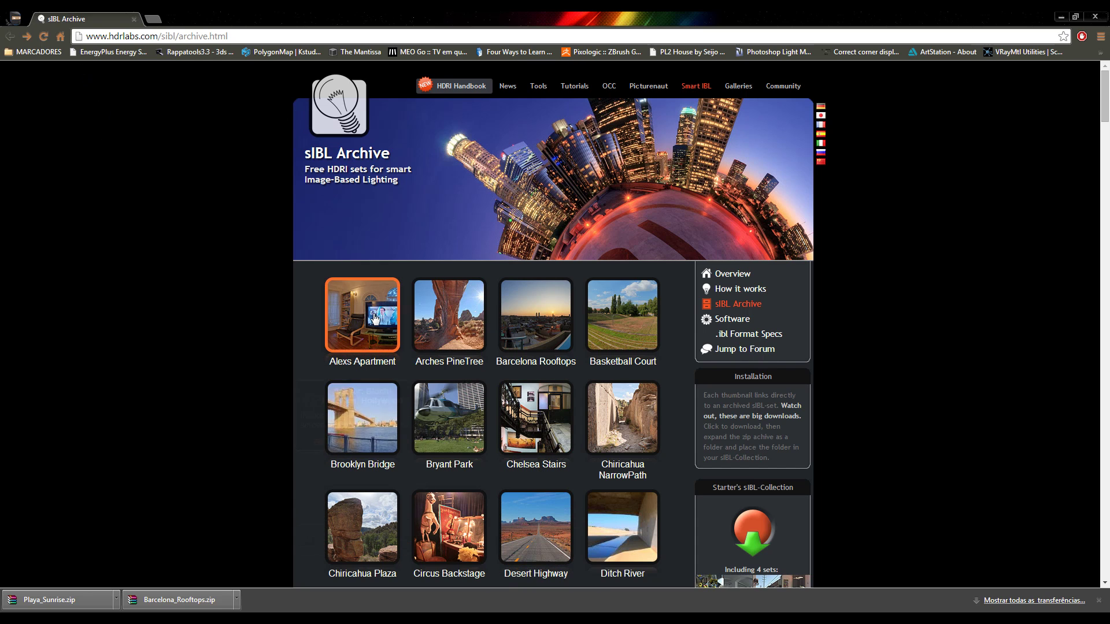
Switch back to 3ds Max, close the rendered frame, and browse to the Playa_Sunrise folder as the bitmap source for the Gamma & Gain map's input
click(1061, 17)
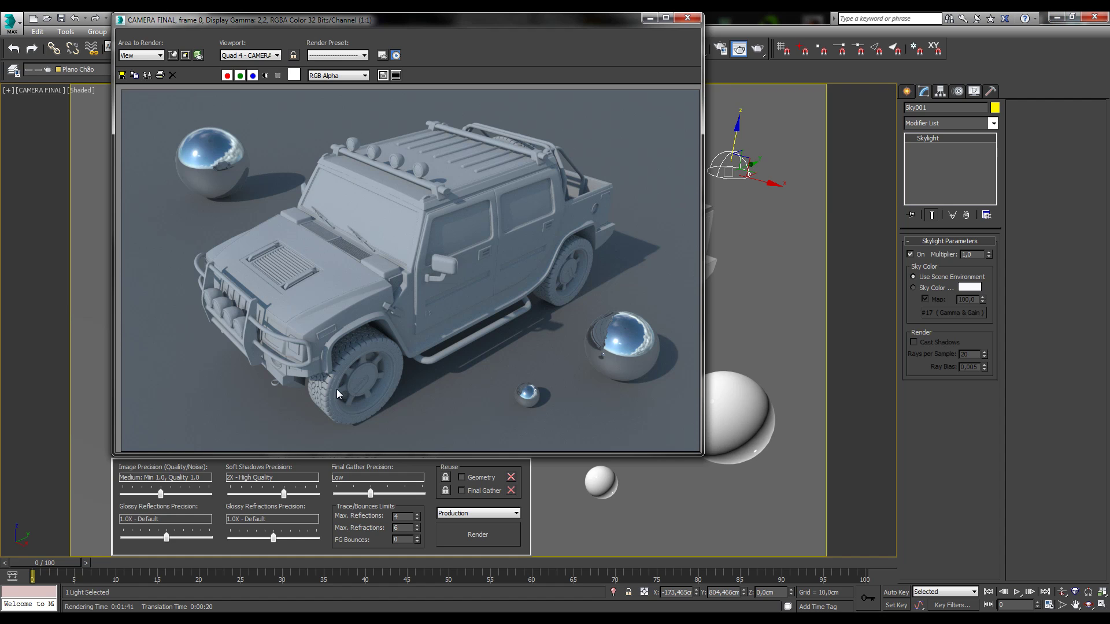
click(687, 18)
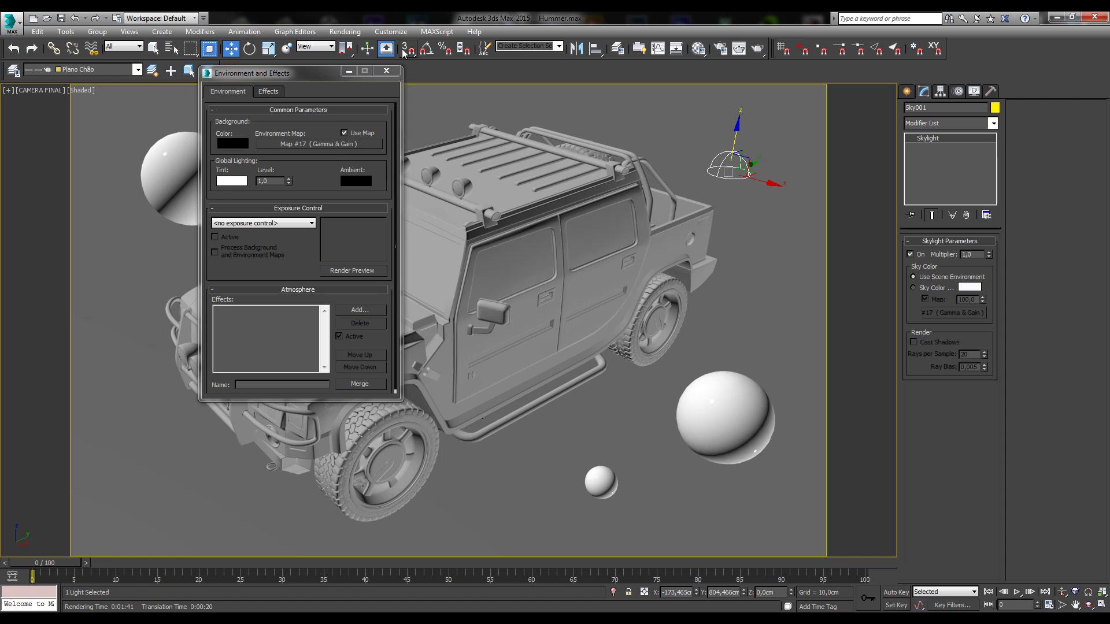
click(698, 48)
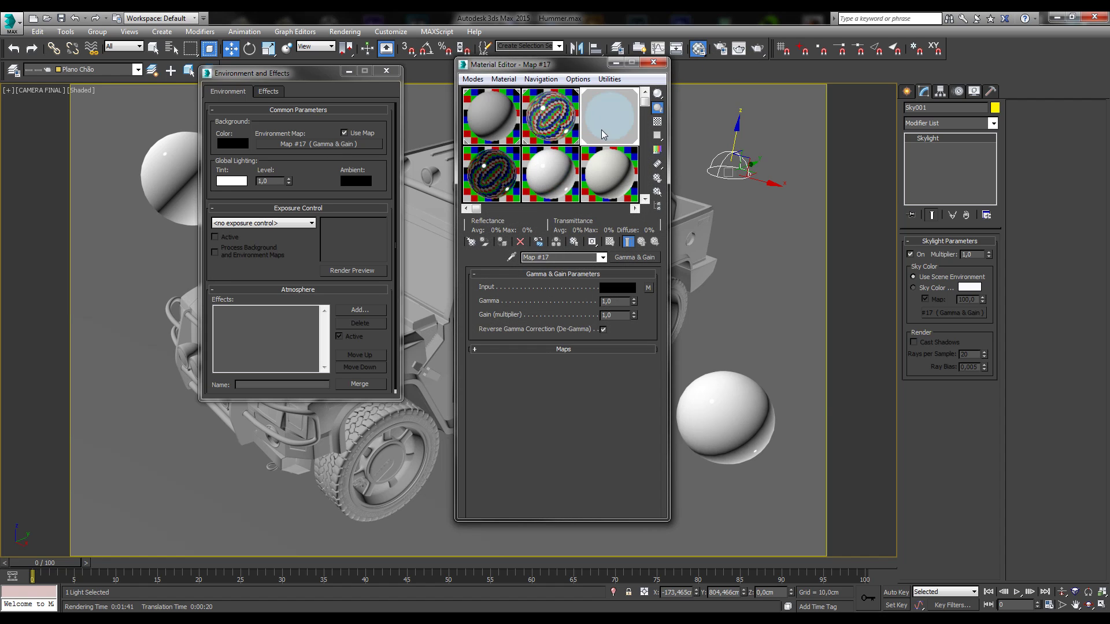
click(649, 287)
click(568, 418)
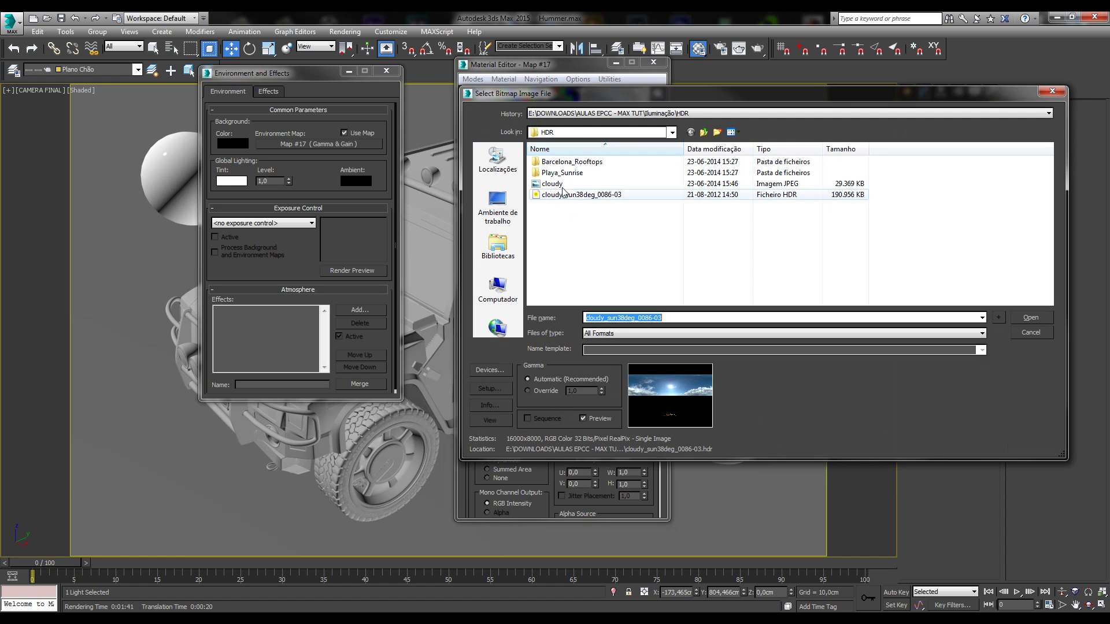
drag(588, 97, 452, 94)
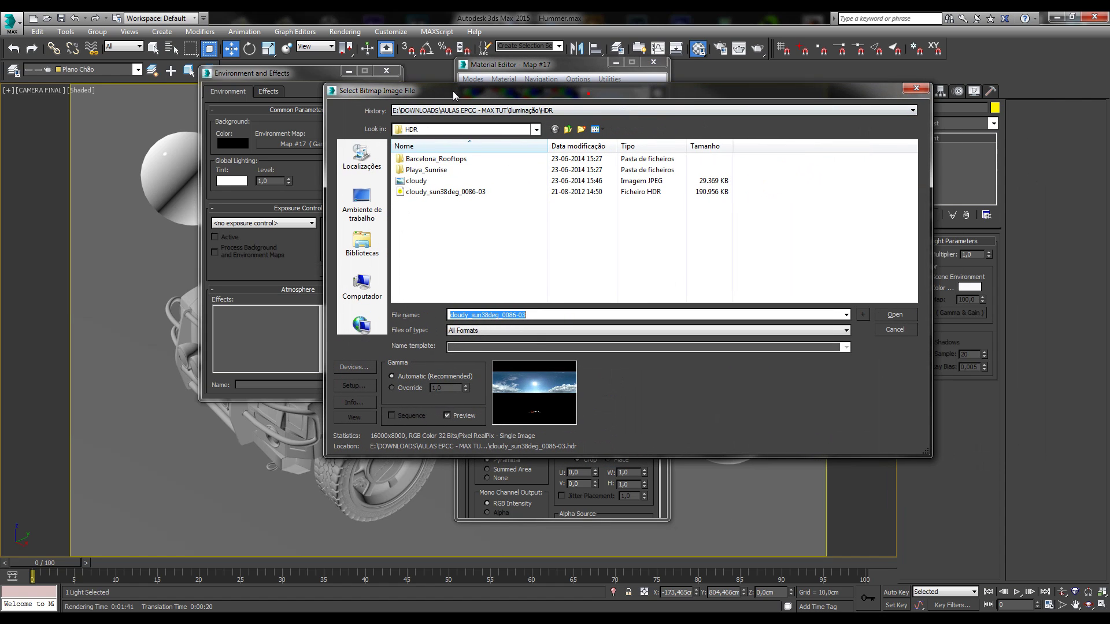
double_click(421, 170)
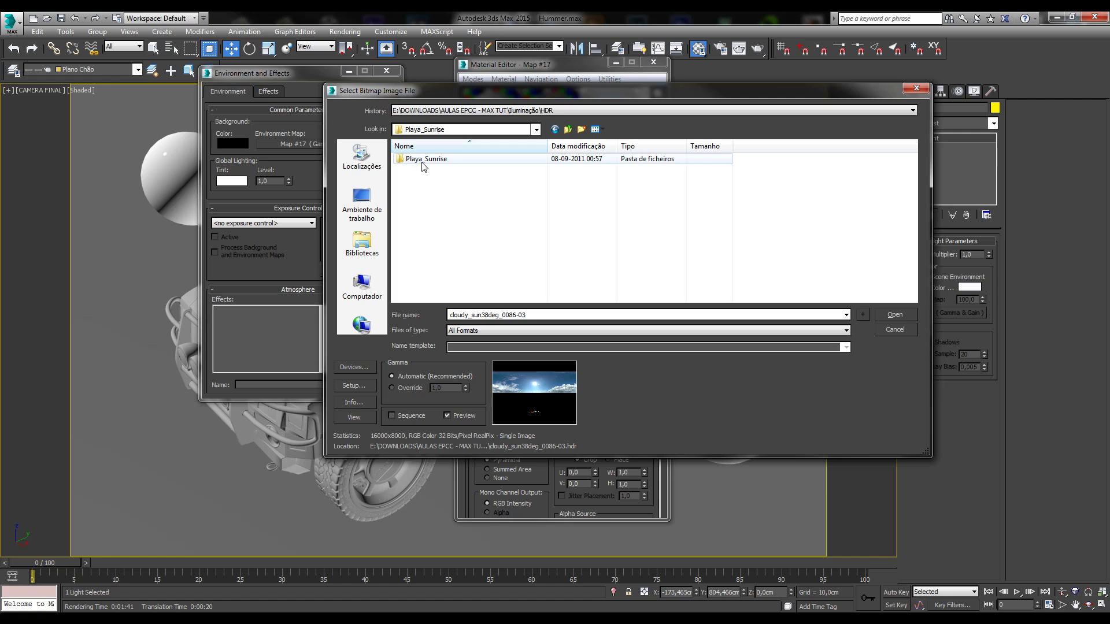
Inspect the image information of Playa_Sunrise_Env, Playa_Sunrise.exr and Playa_Sunrise_8k to compare their resolution, type and gamma
click(414, 191)
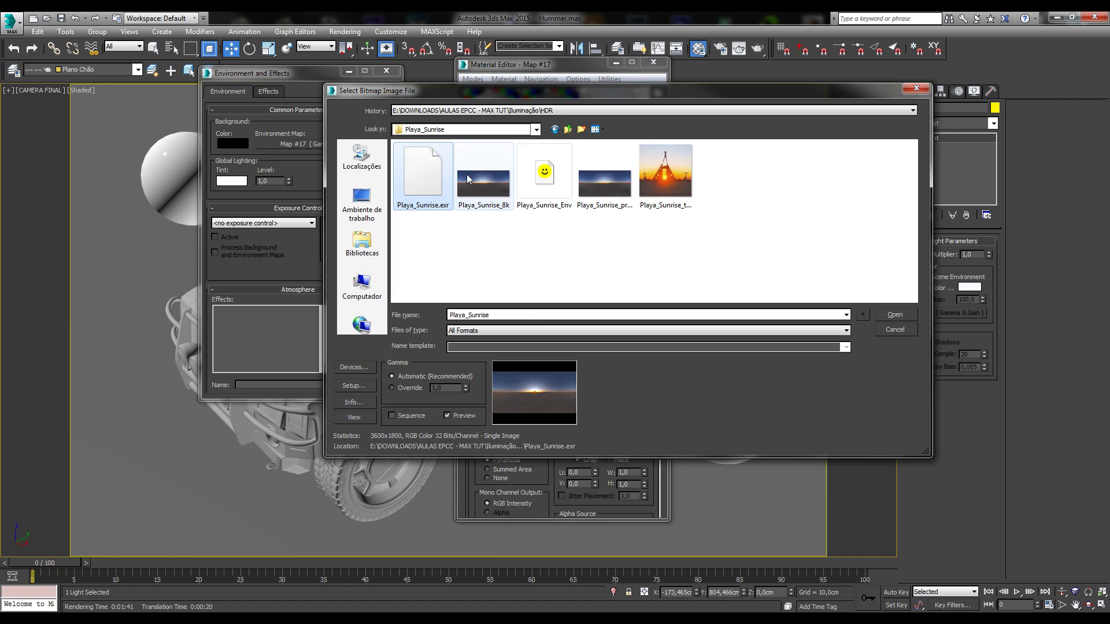
click(545, 165)
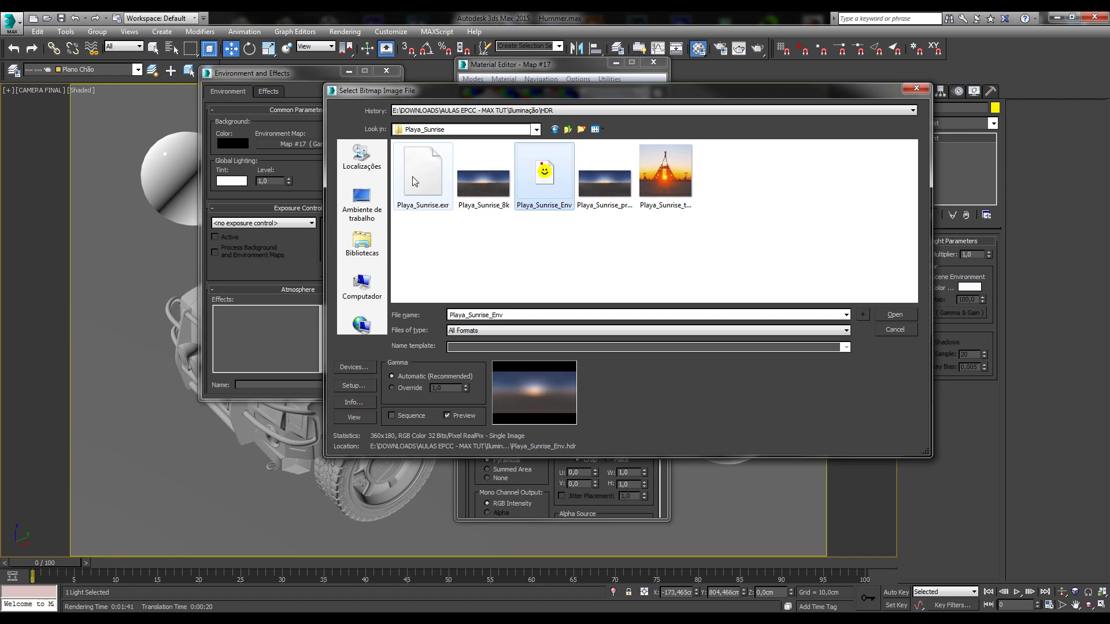
click(362, 400)
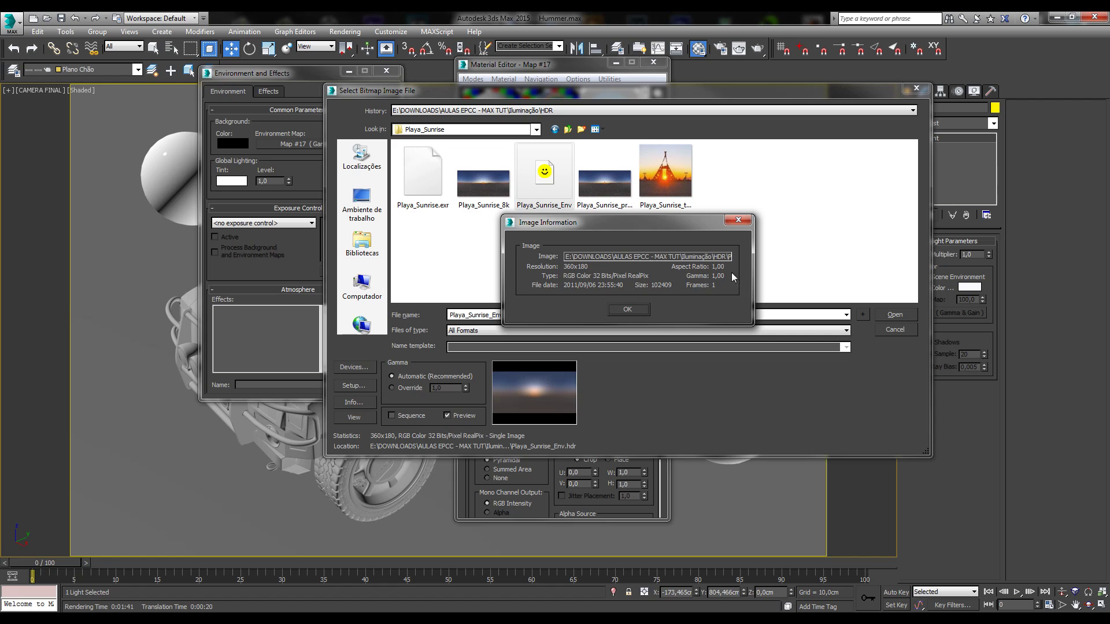
click(739, 220)
click(424, 194)
click(352, 403)
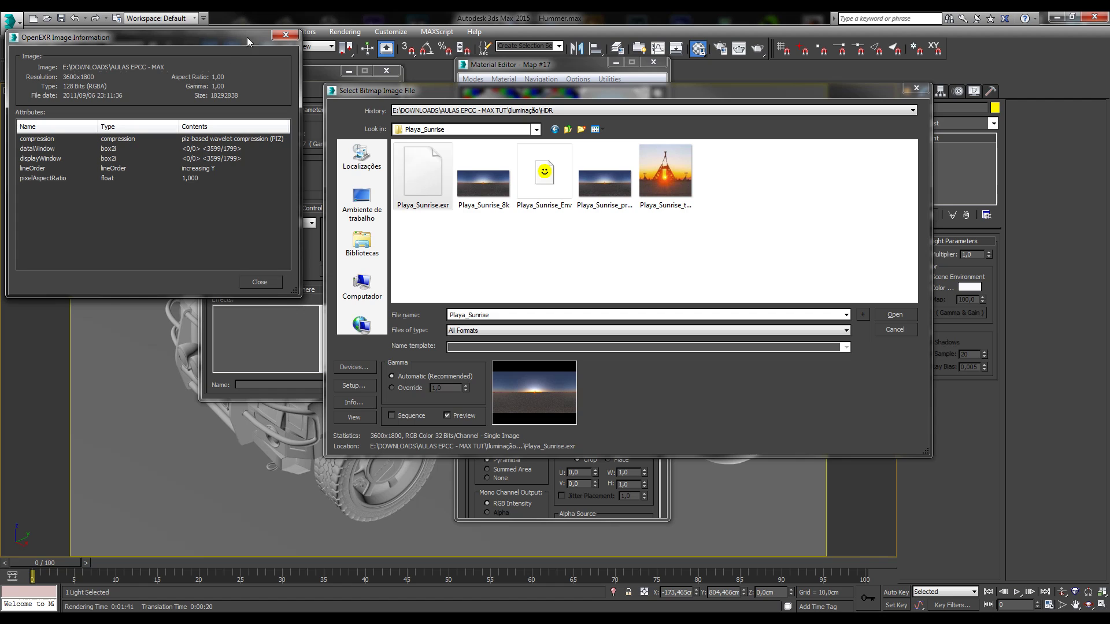
click(286, 35)
click(491, 184)
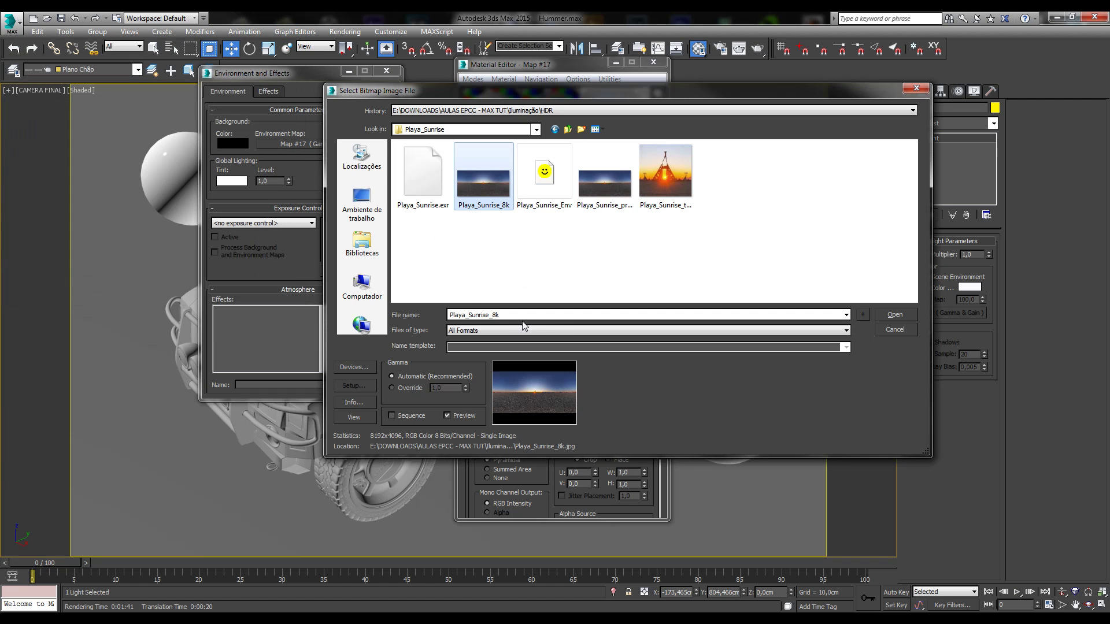
click(353, 403)
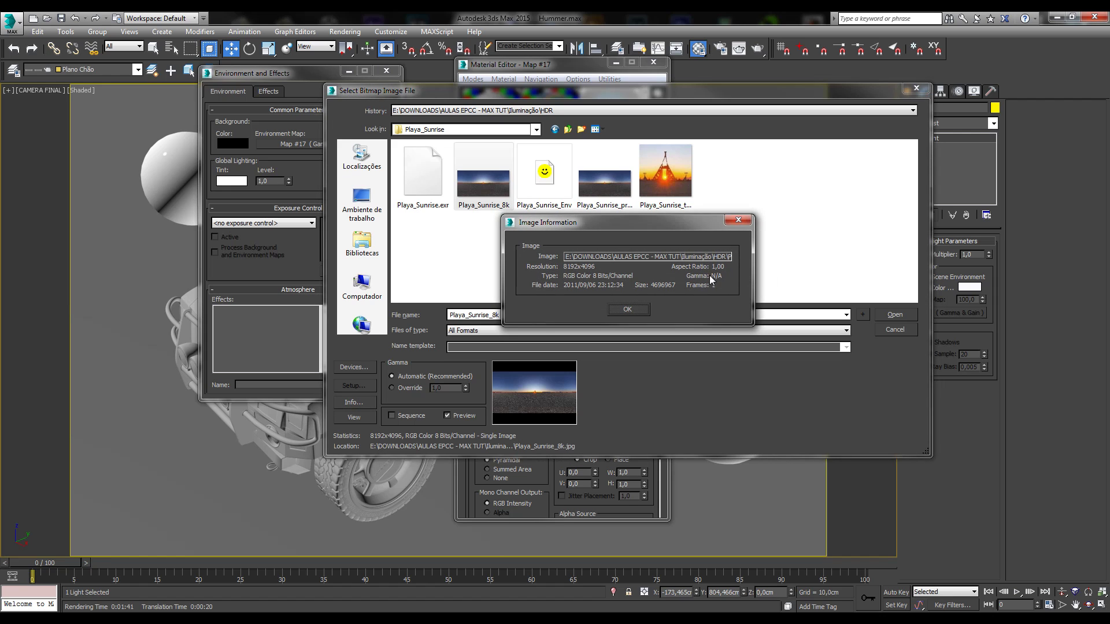
click(739, 221)
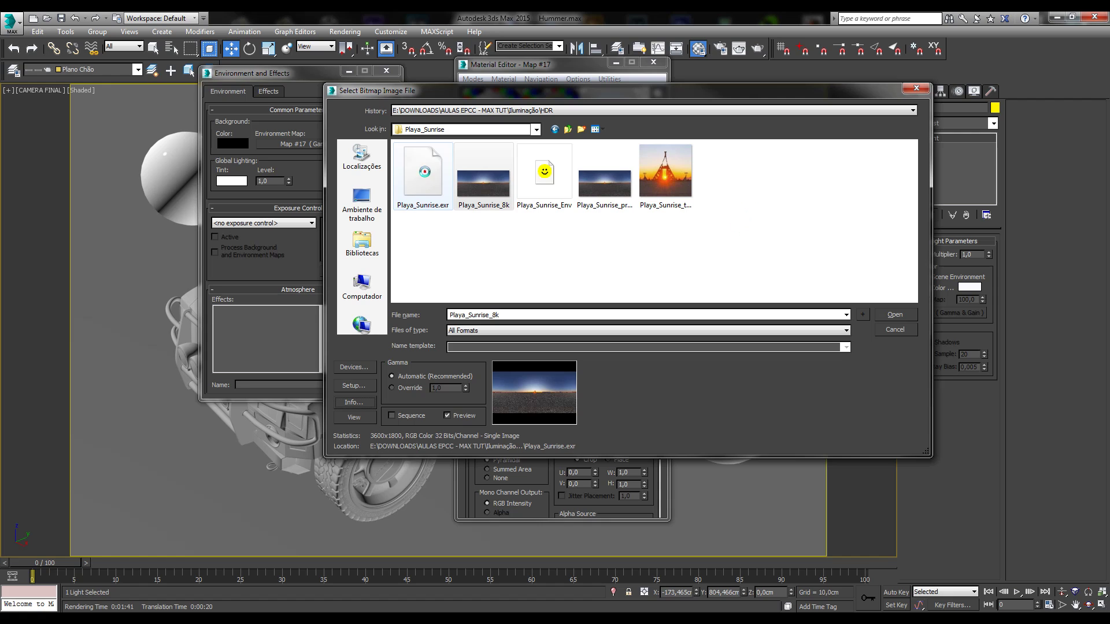
View the full Playa_Sunrise.exr panorama at actual size, then close the image
click(424, 177)
click(543, 173)
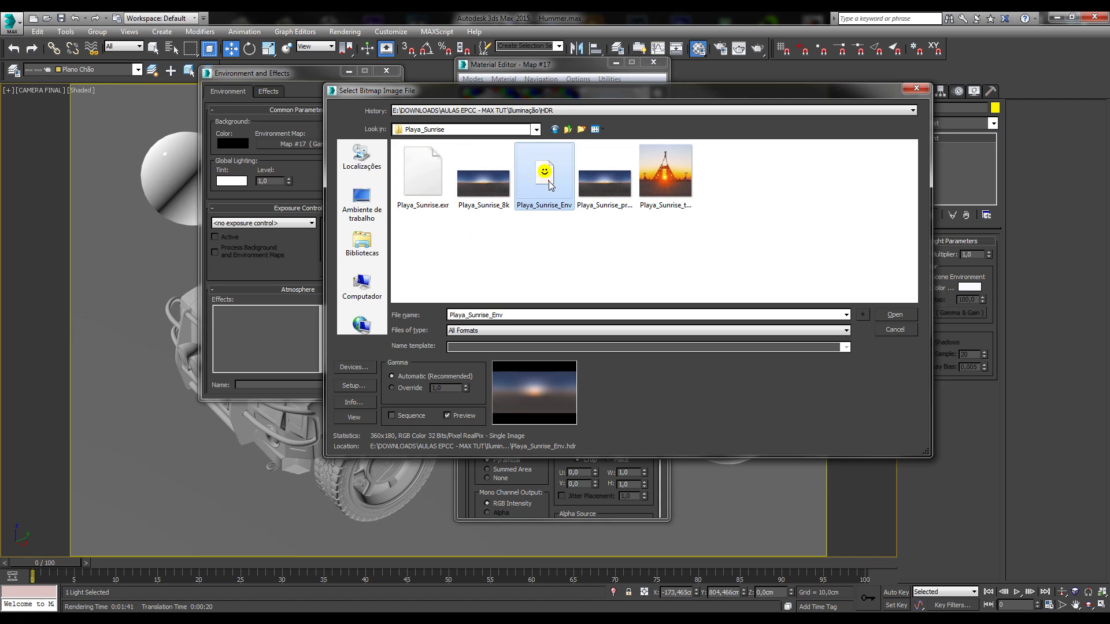
click(425, 185)
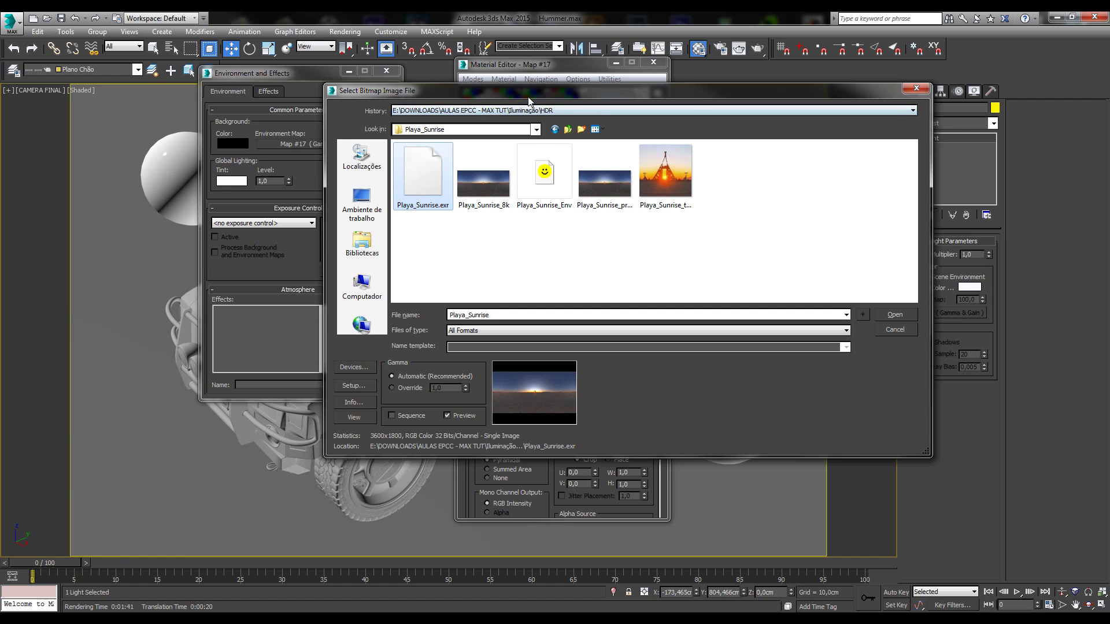
drag(532, 93, 408, 100)
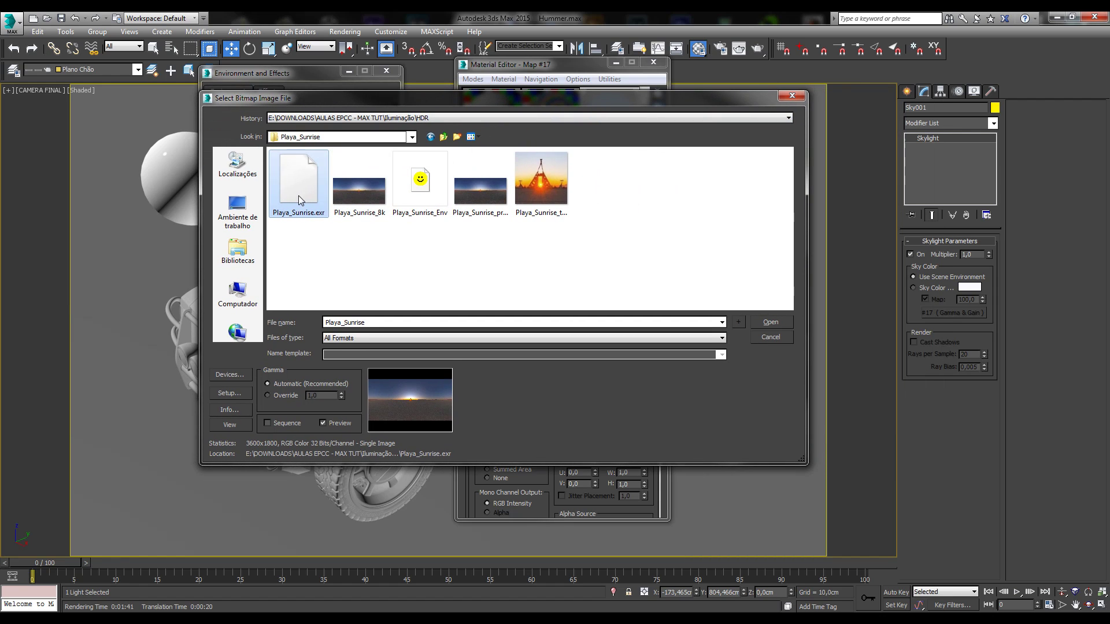
click(229, 425)
double_click(829, 60)
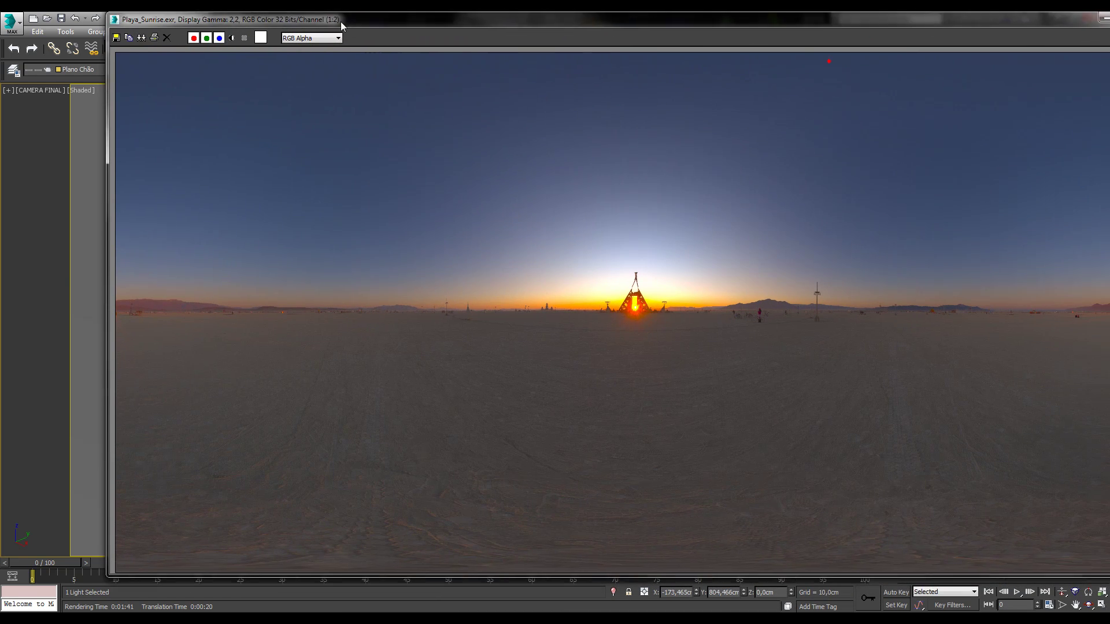
scroll(696, 317, up, 1)
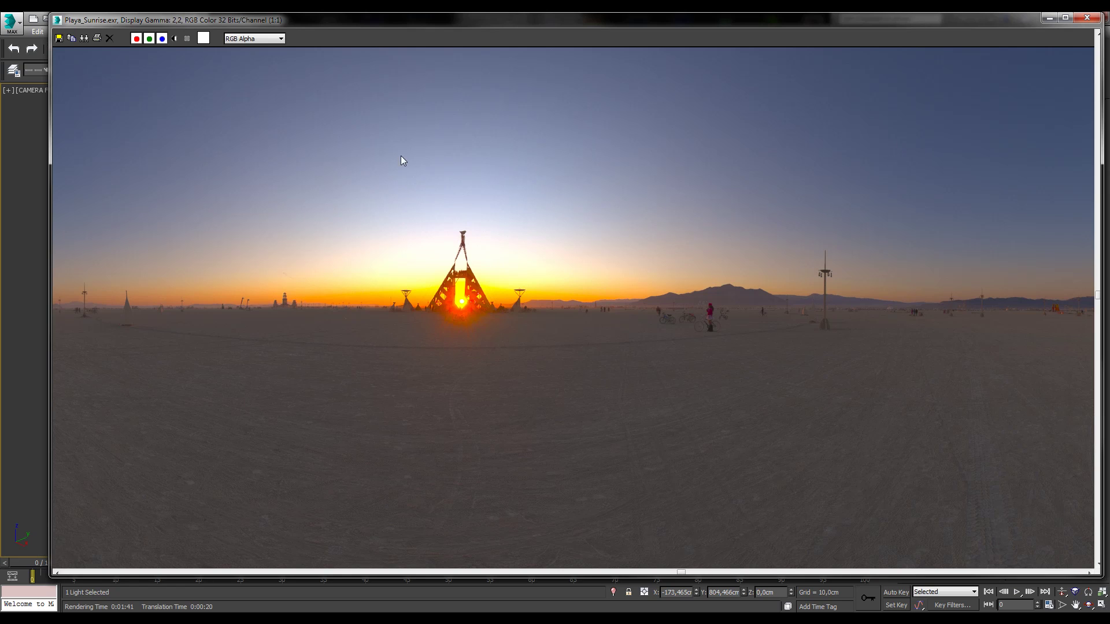
click(1087, 17)
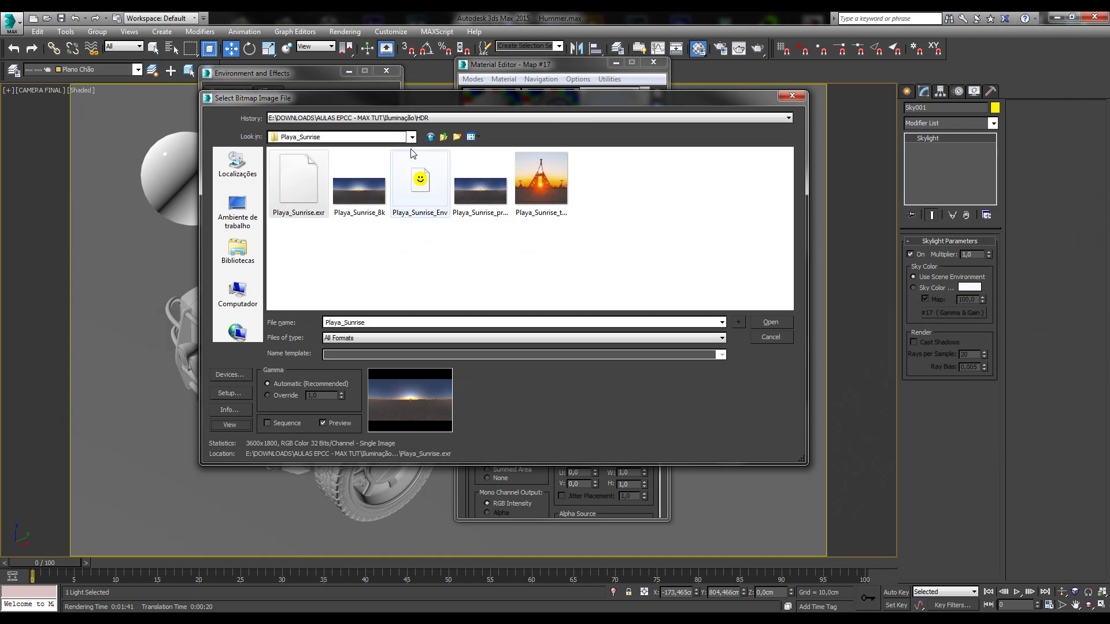
View the Playa_Sunrise_Env.hdr image in its own window, then close it
click(485, 195)
click(420, 182)
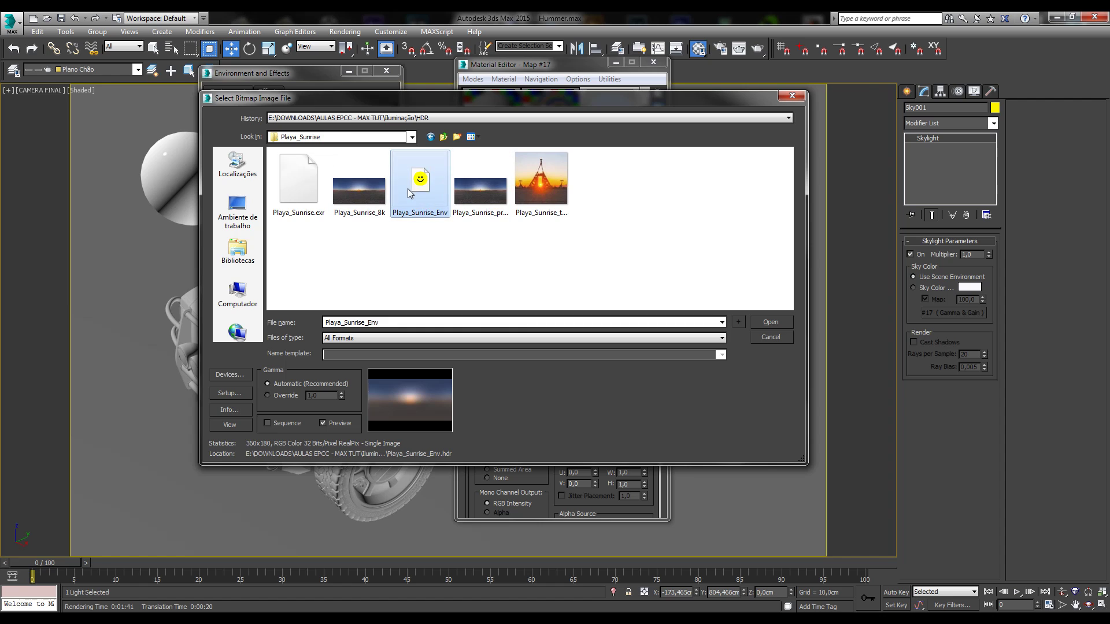
click(230, 426)
drag(1066, 240, 453, 209)
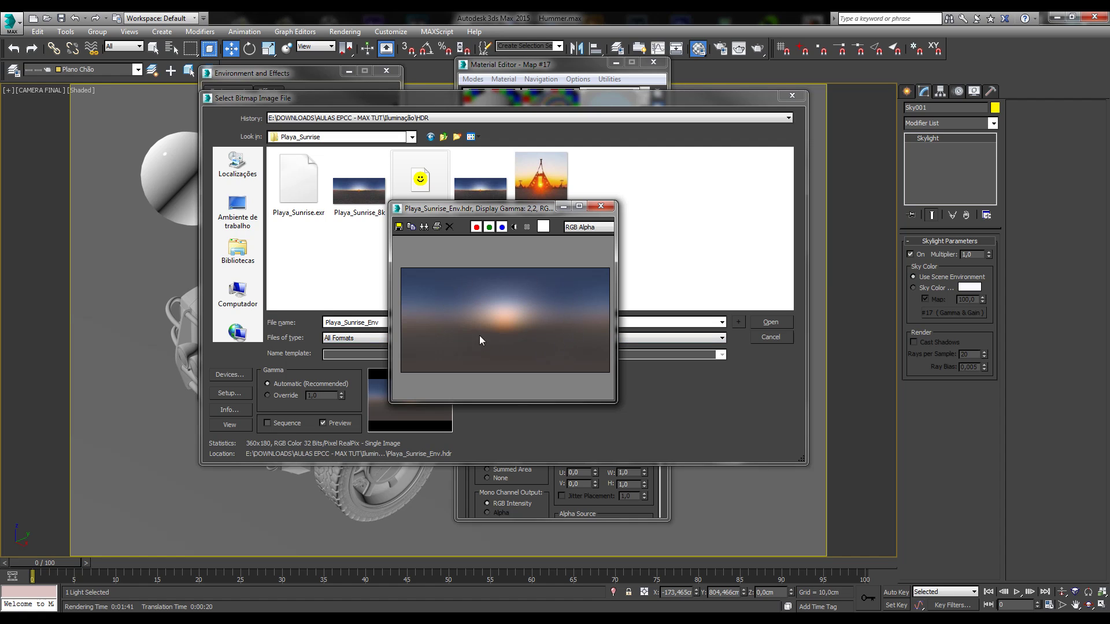
click(600, 206)
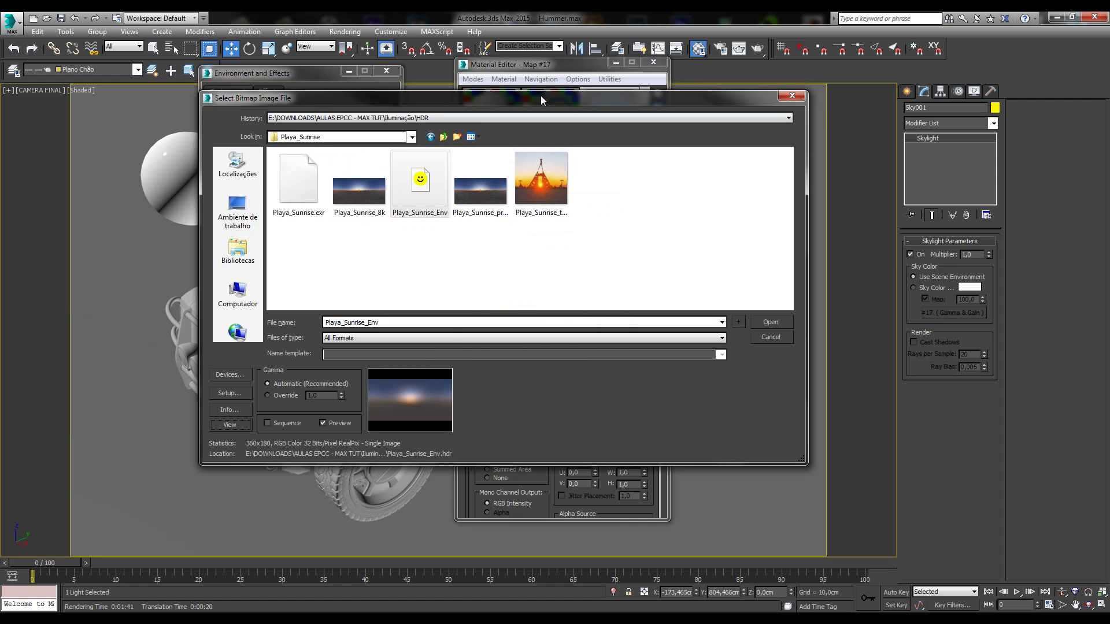
Load Playa_Sunrise_Env.hdr as the environment bitmap with Real Pixels (32 bpp) internal storage
drag(540, 96, 481, 177)
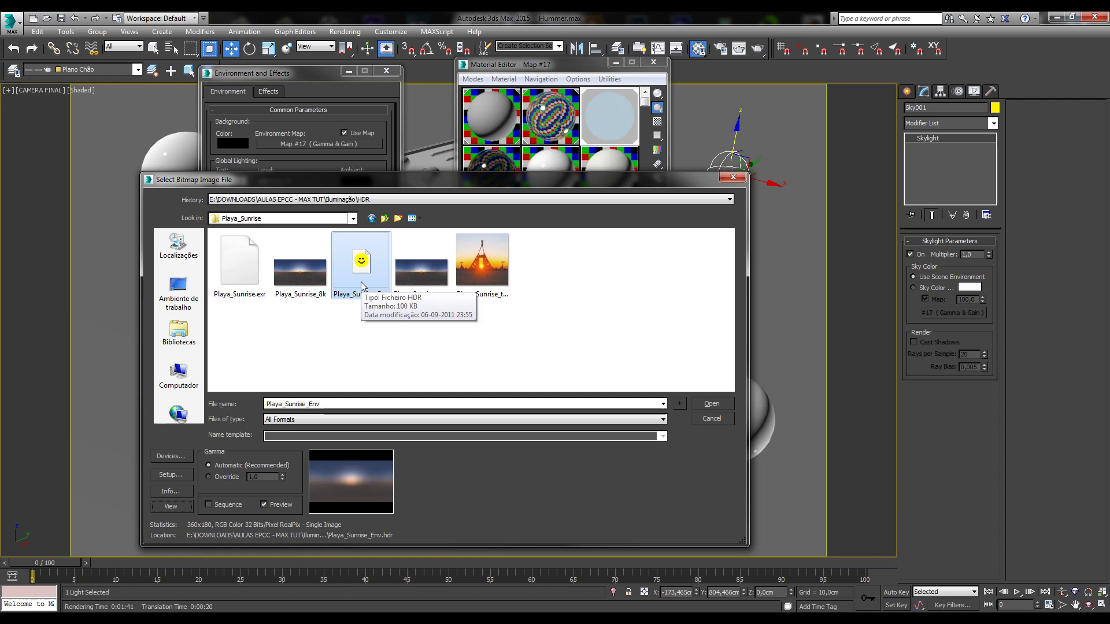
double_click(362, 287)
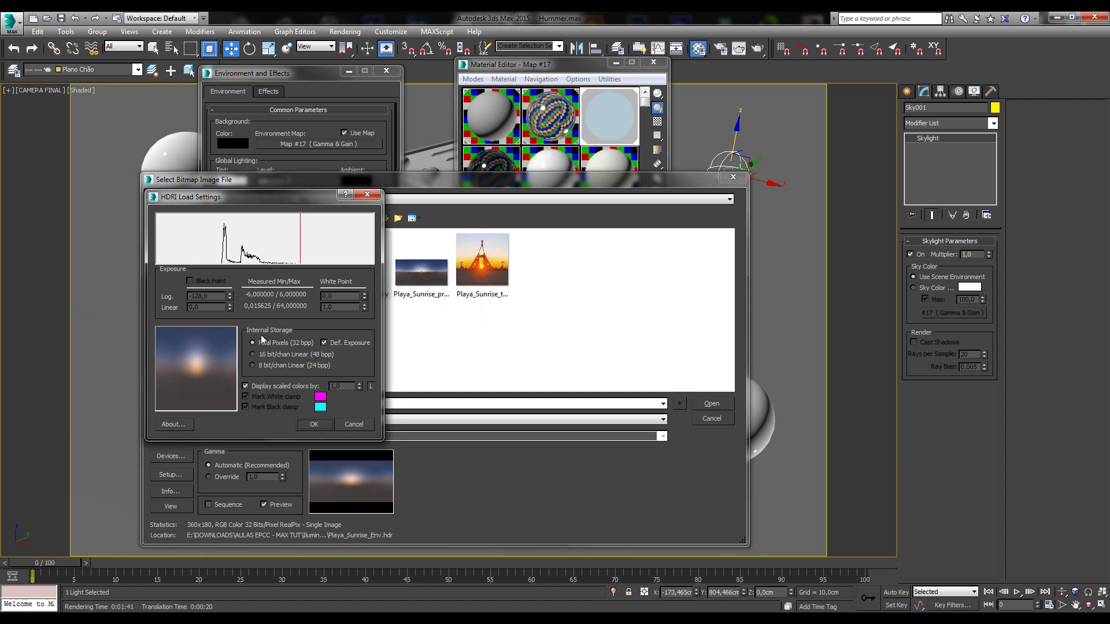
click(315, 425)
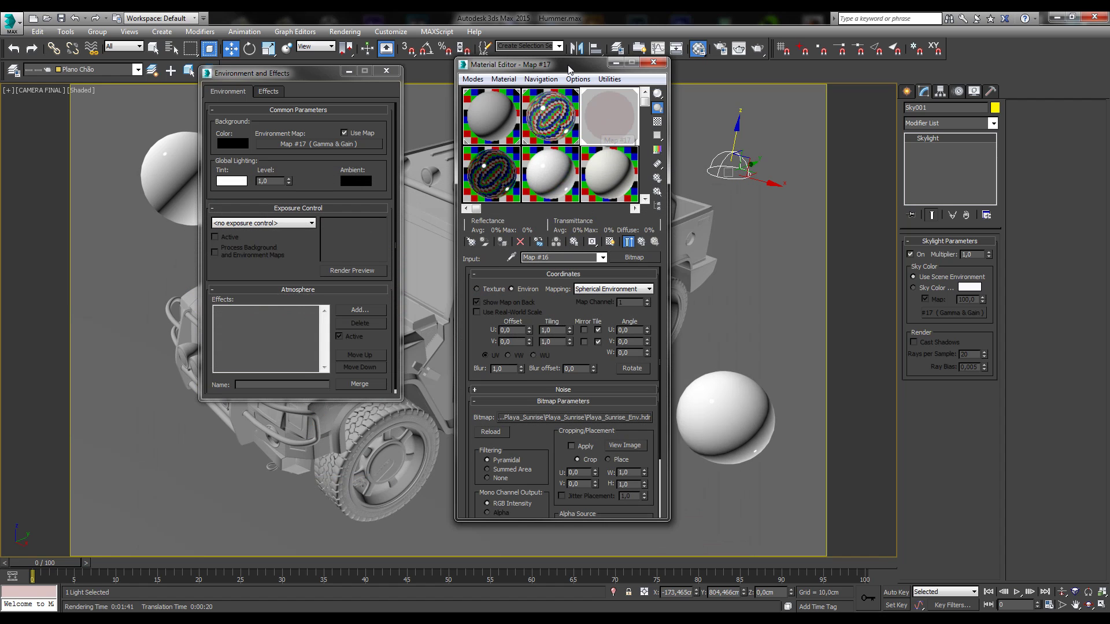
Move the Material Editor aside and set the environment bitmap's mapping to Spherical Environment
drag(570, 67, 476, 65)
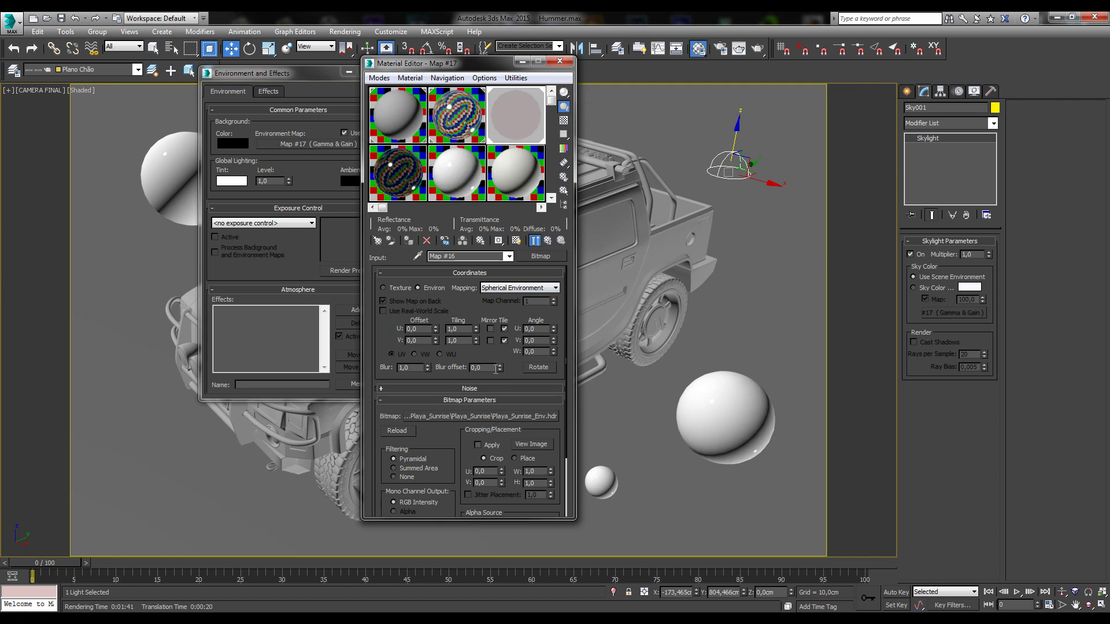
click(510, 290)
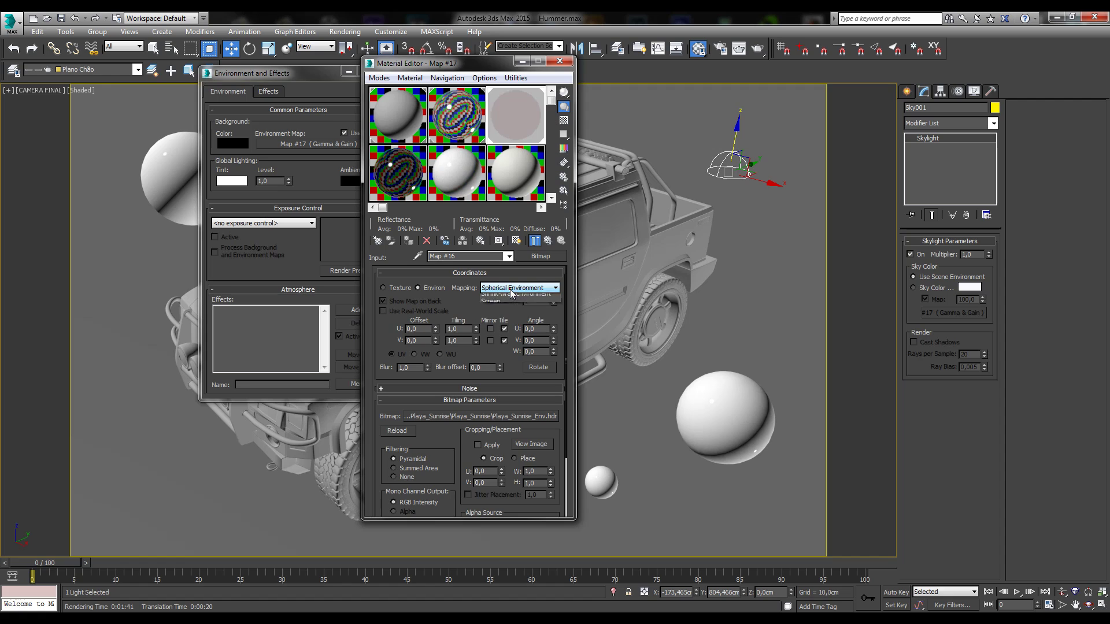
click(511, 293)
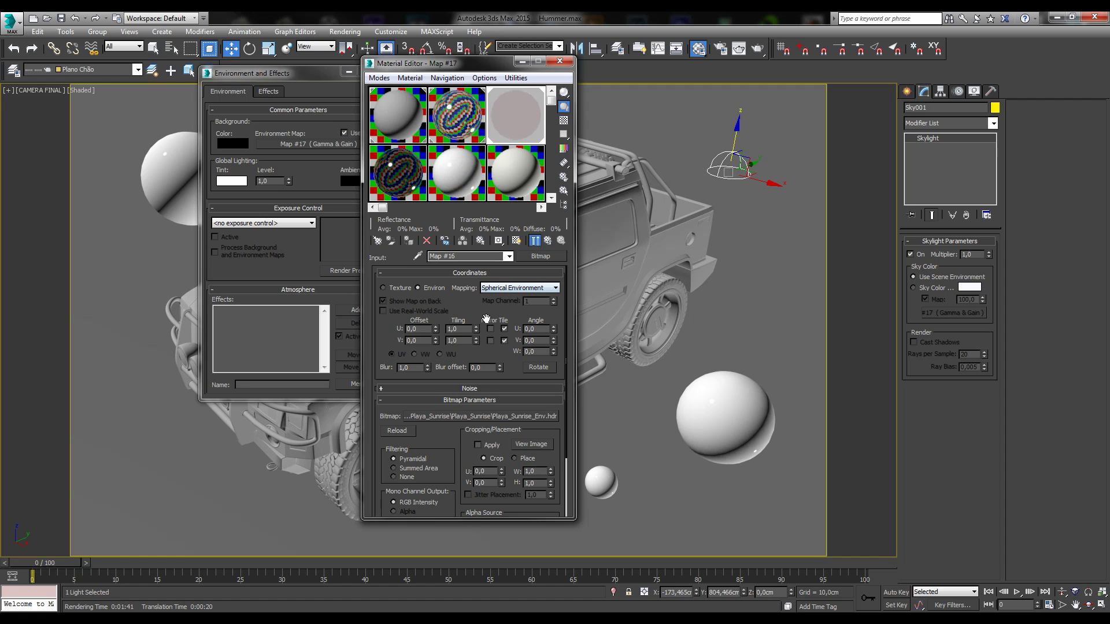
Set the skylight to use its own sky color map instead of the scene environment
click(547, 241)
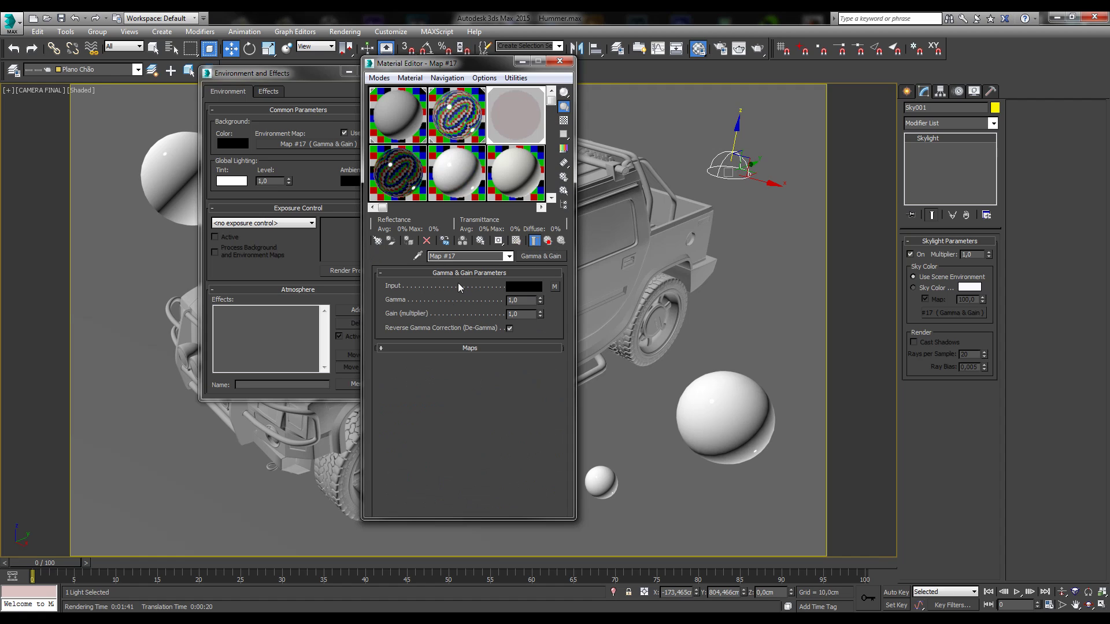
click(528, 300)
click(924, 289)
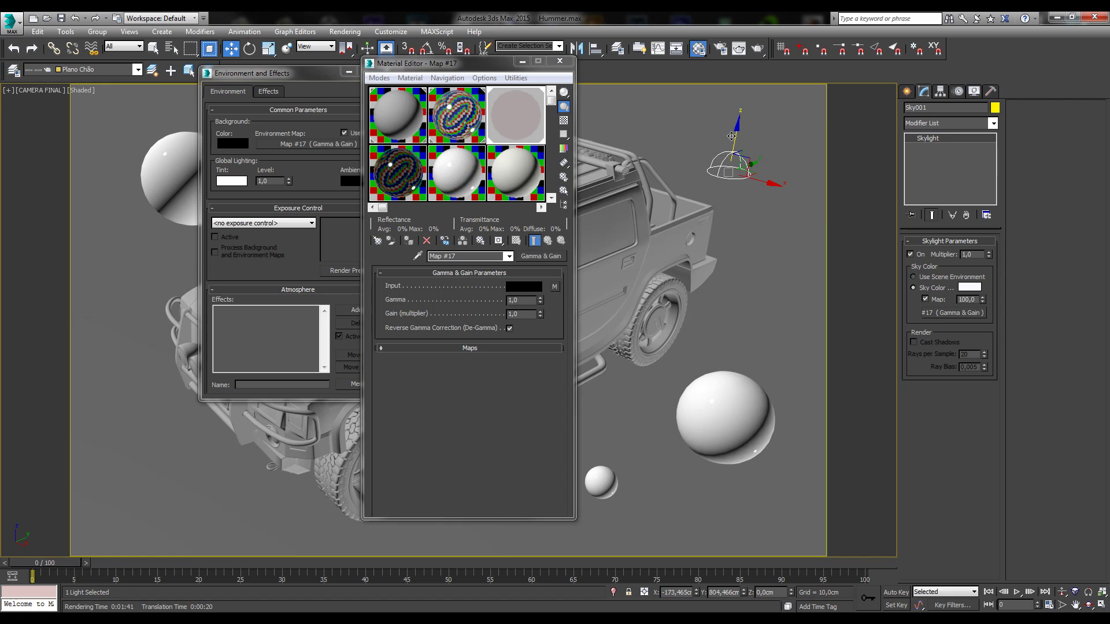
Rename the Gamma & Gain environment map as Blurry Map
drag(505, 122, 523, 105)
click(442, 256)
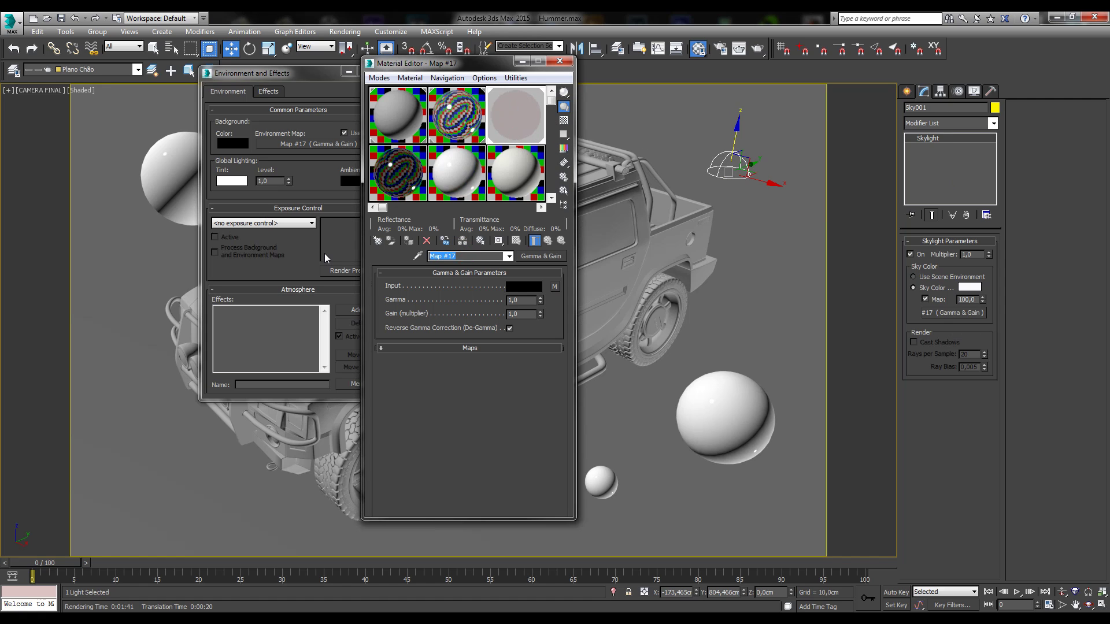
text(Blurr)
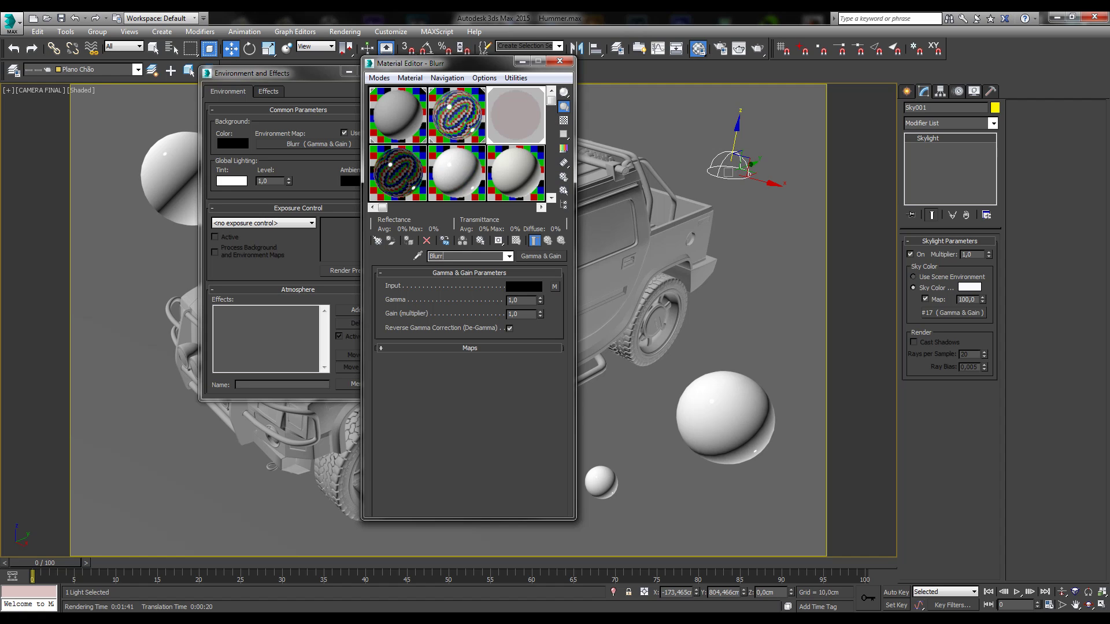
text(y Map)
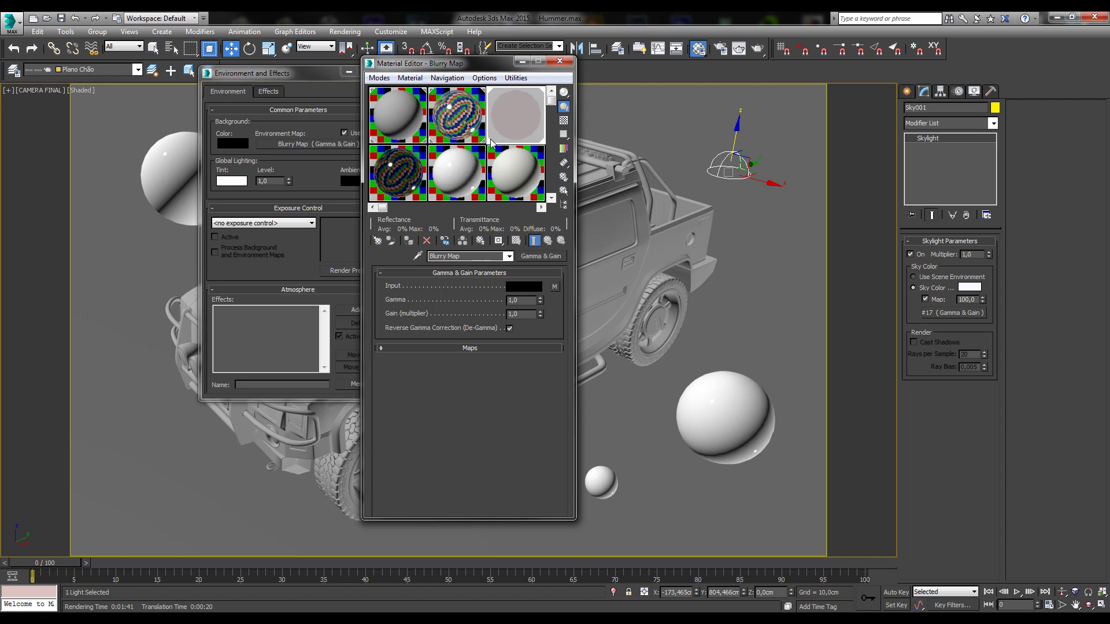
click(535, 256)
click(979, 51)
Enter a blur of 1 for the bitmap inside Blurry Map and return to the parent map
click(554, 286)
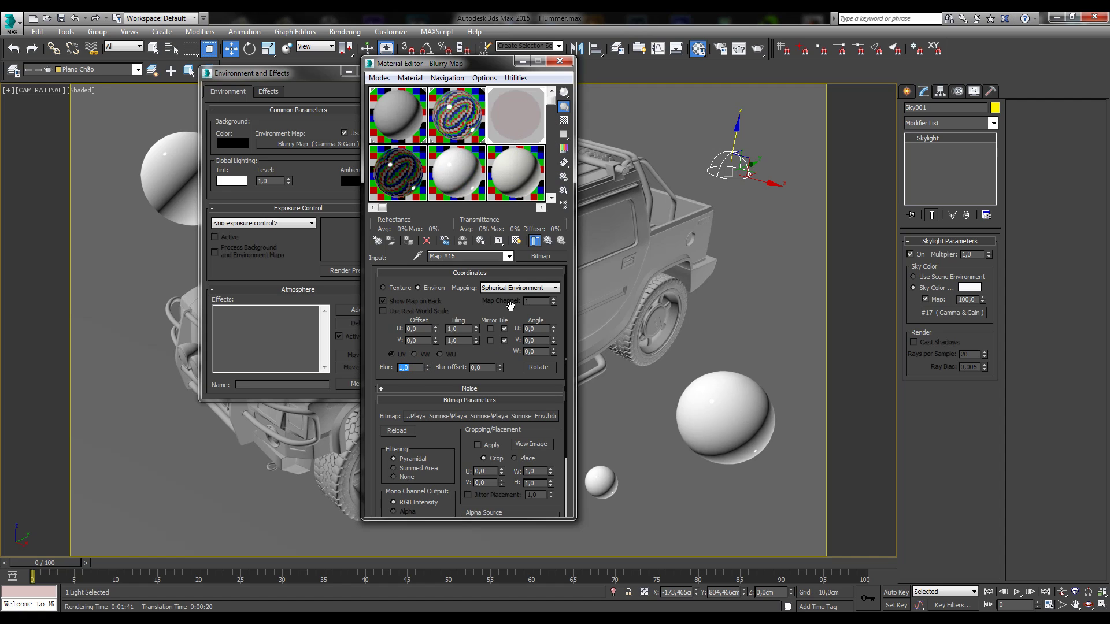
drag(409, 368, 355, 365)
double_click(410, 367)
text(1)
key(Return)
click(382, 340)
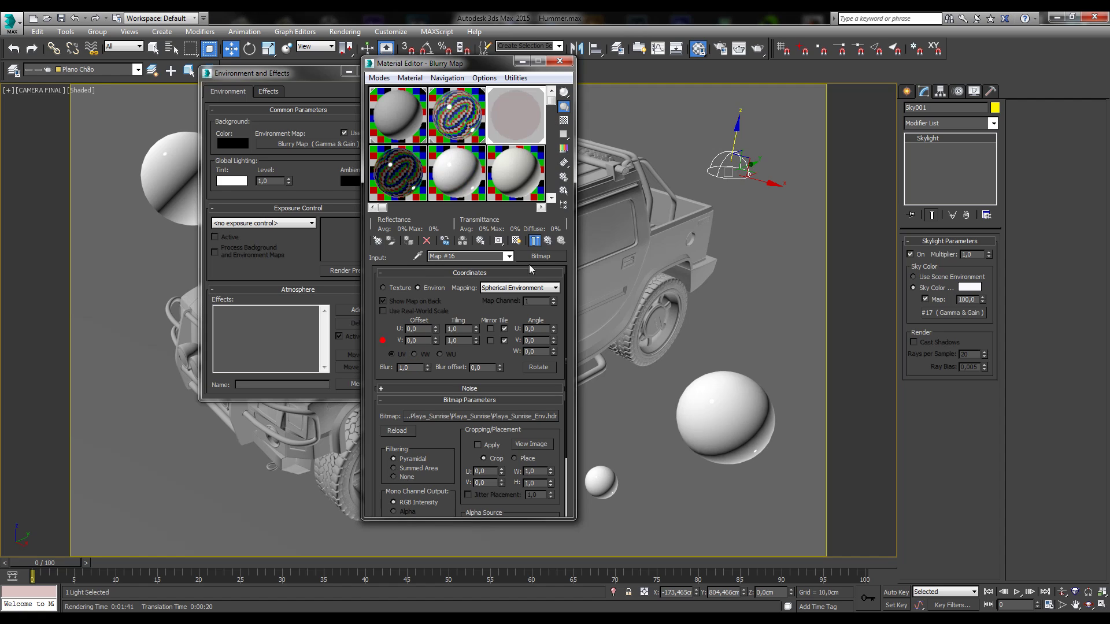
click(551, 242)
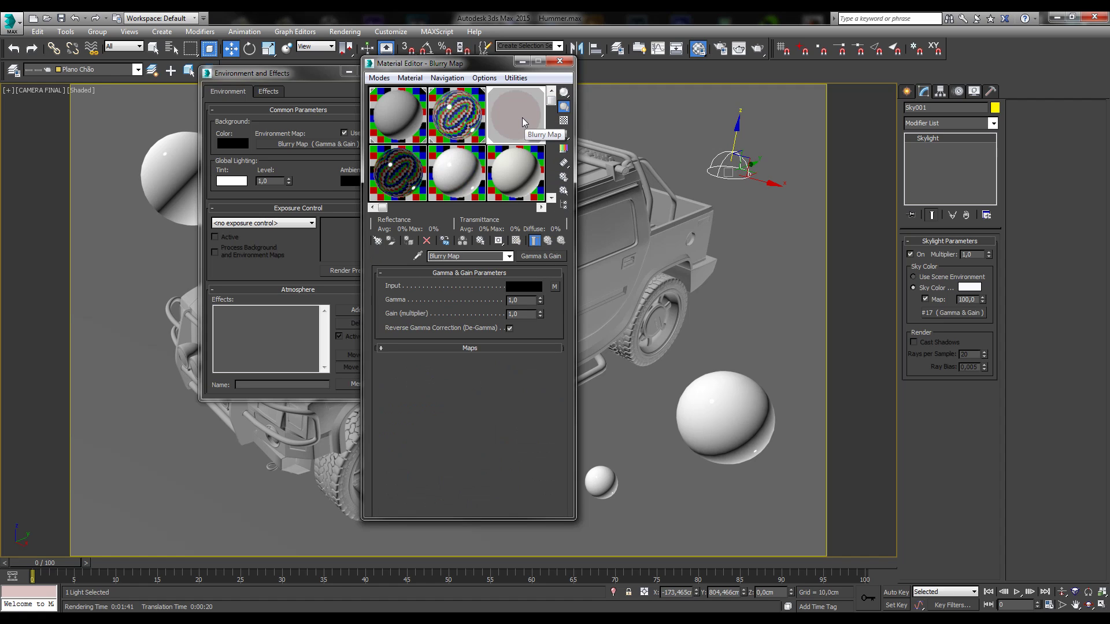
Copy Blurry Map over the Wall Paint sample slot and rename the copy as Background Map
drag(515, 109, 512, 172)
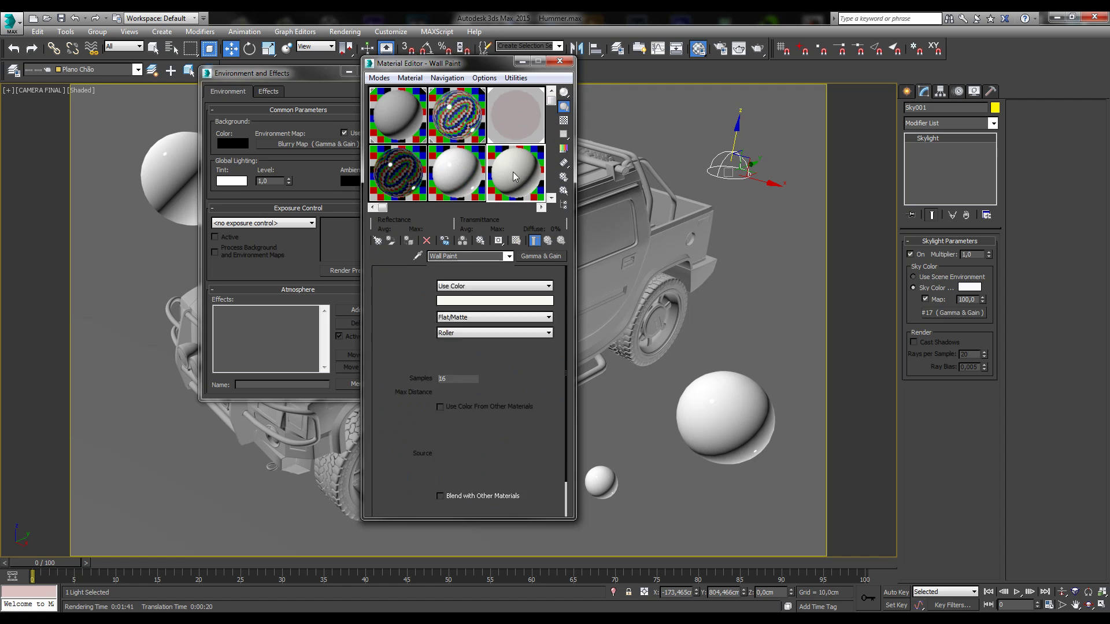
click(463, 256)
text(Background)
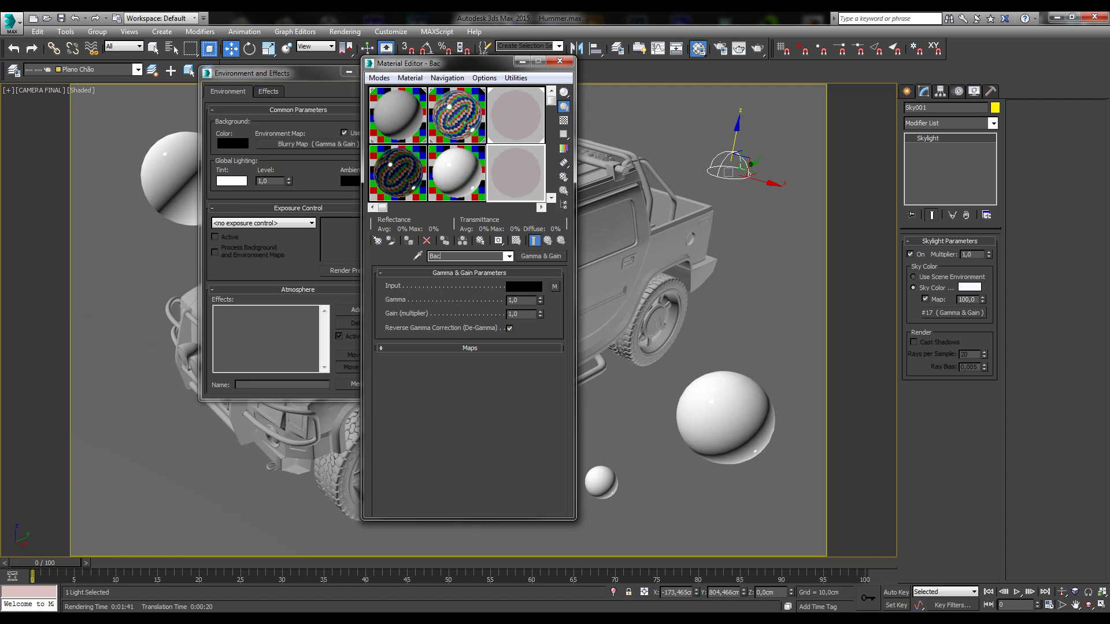
text( Ma)
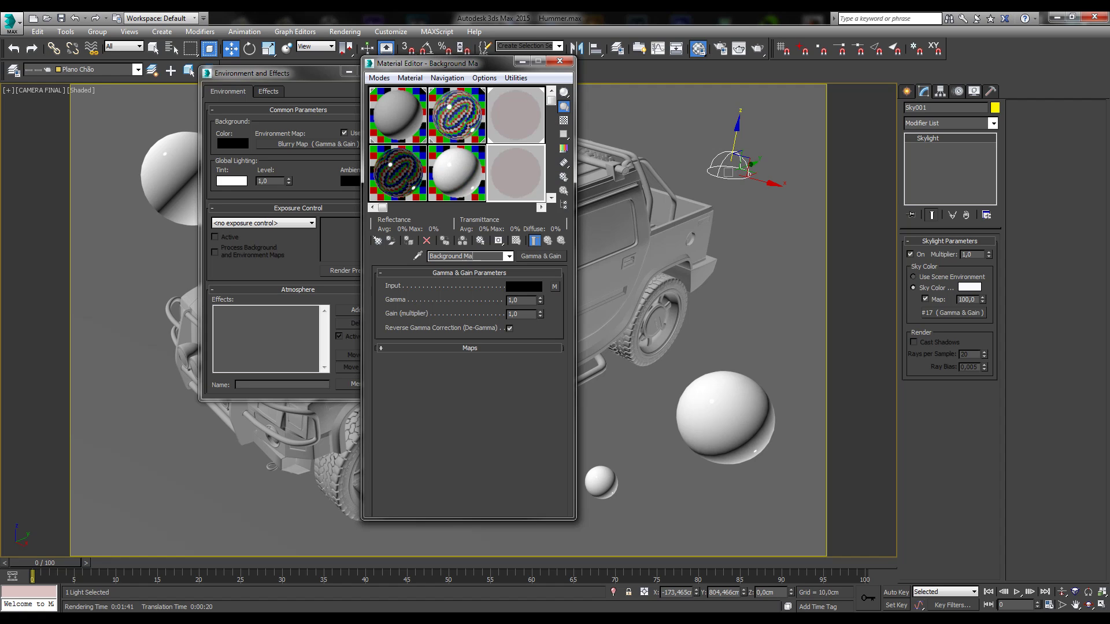
text(p)
Replace the bitmap inside Background Map with the Playa_Sunrise.exr file
click(556, 287)
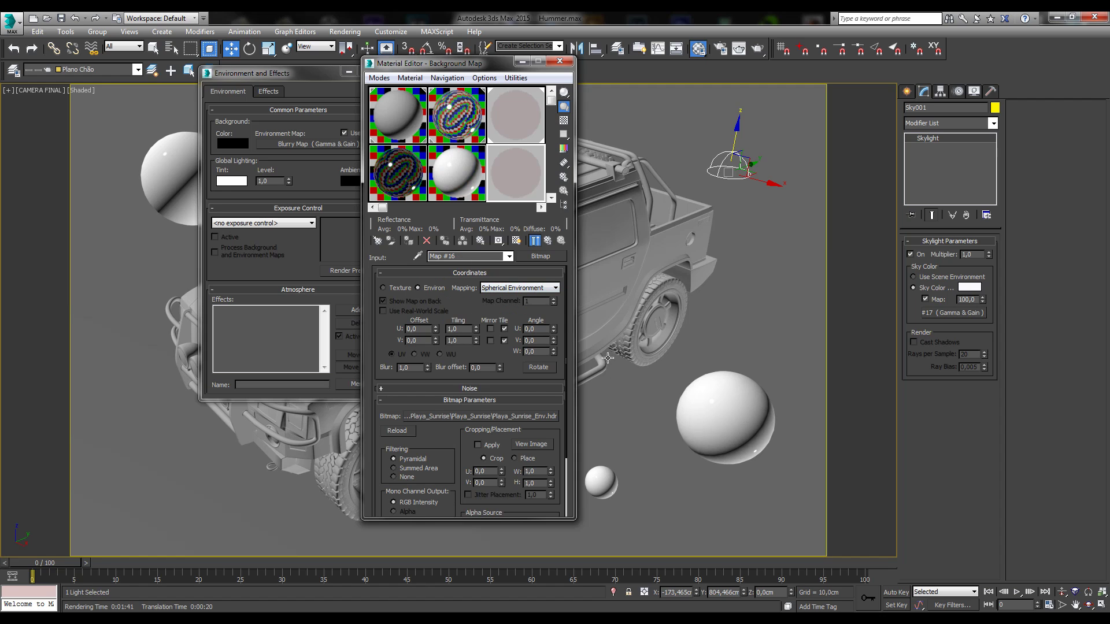
click(501, 416)
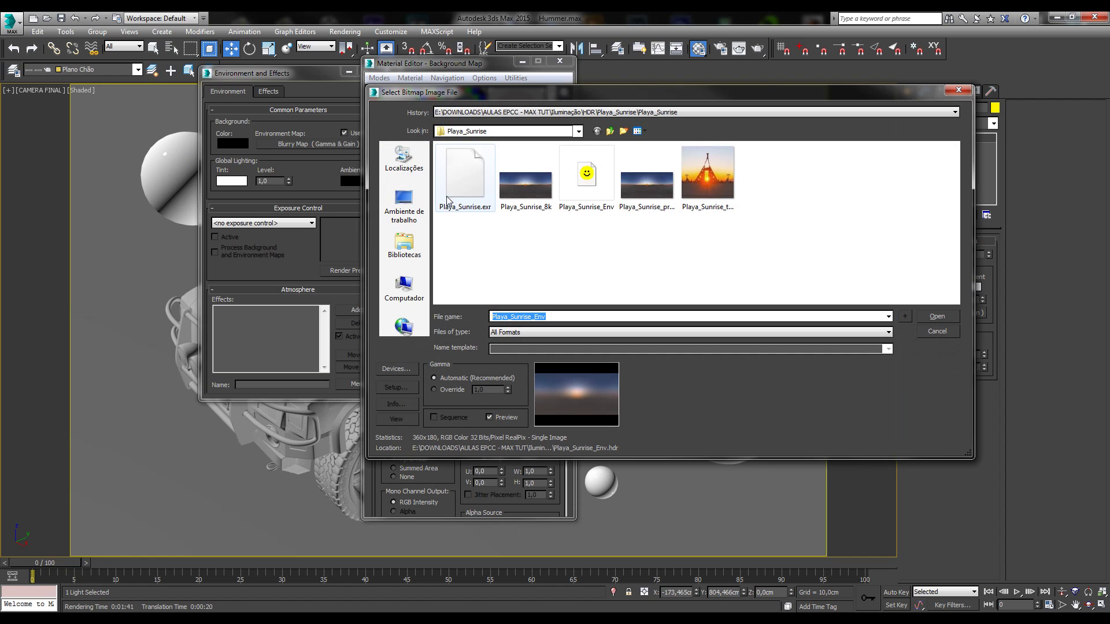
click(466, 177)
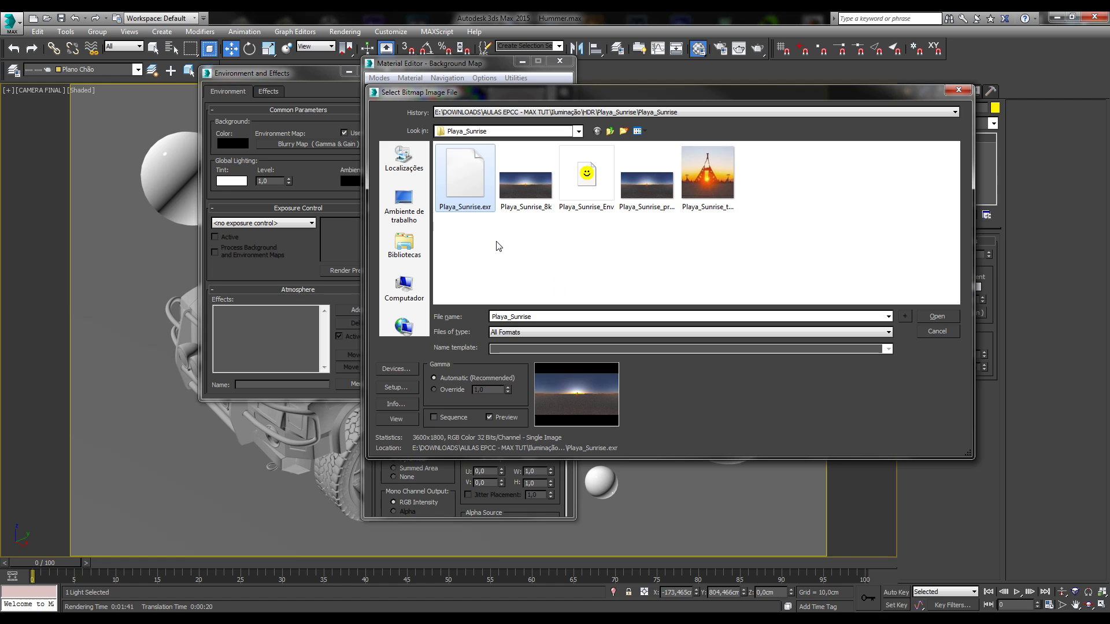
drag(573, 94, 442, 80)
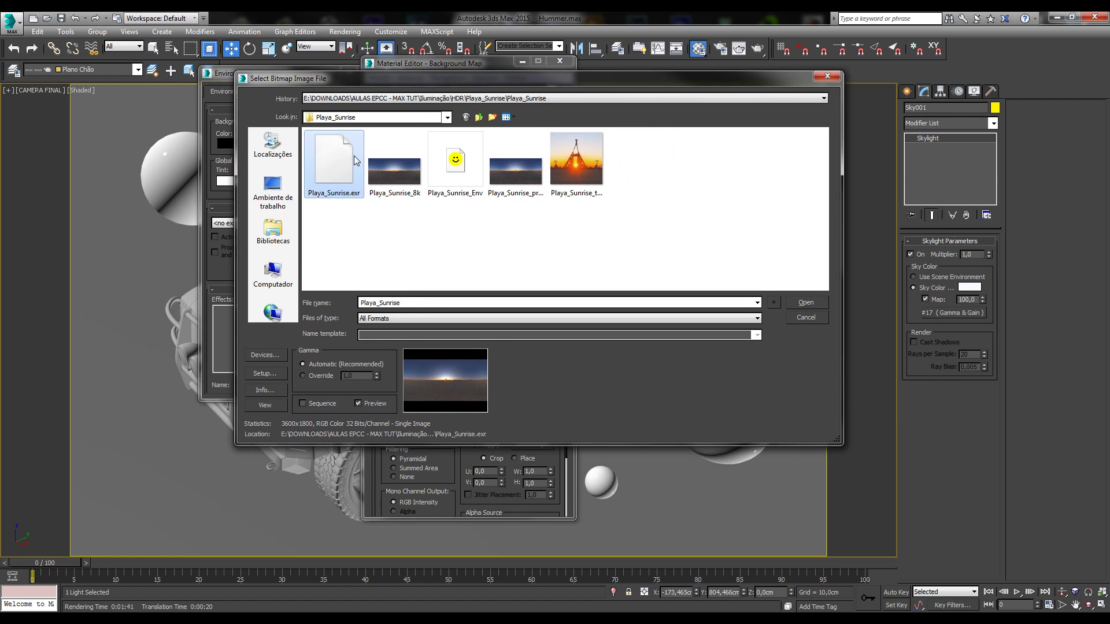
click(814, 300)
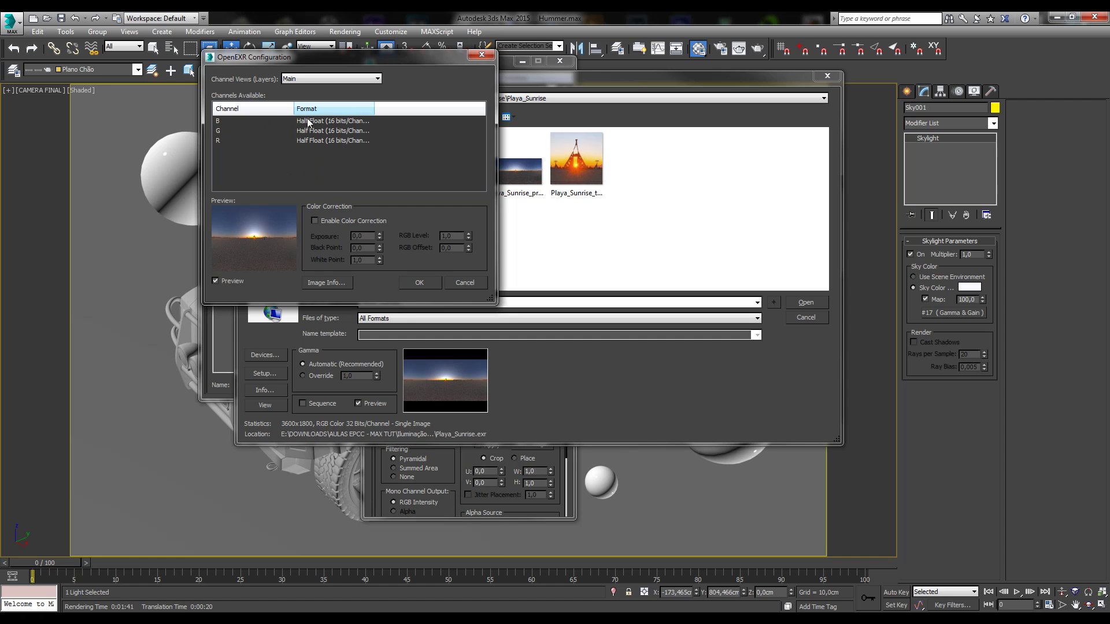
Try color correction on the EXR image with exposure 2,5 and black point 1,7, and switch the correction off again
click(331, 220)
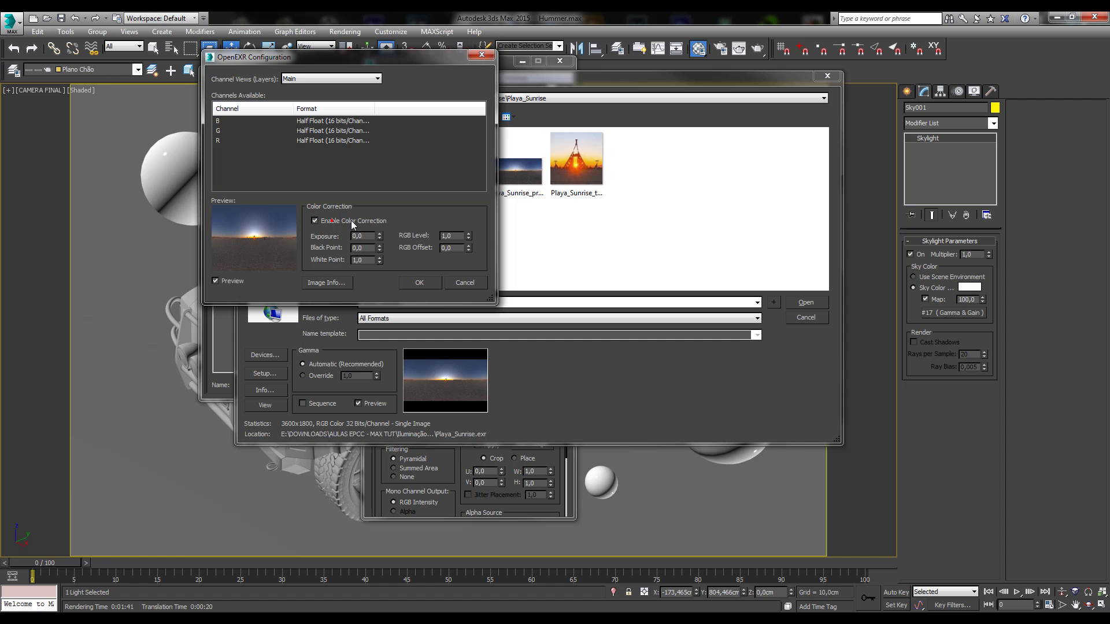
click(330, 220)
click(315, 221)
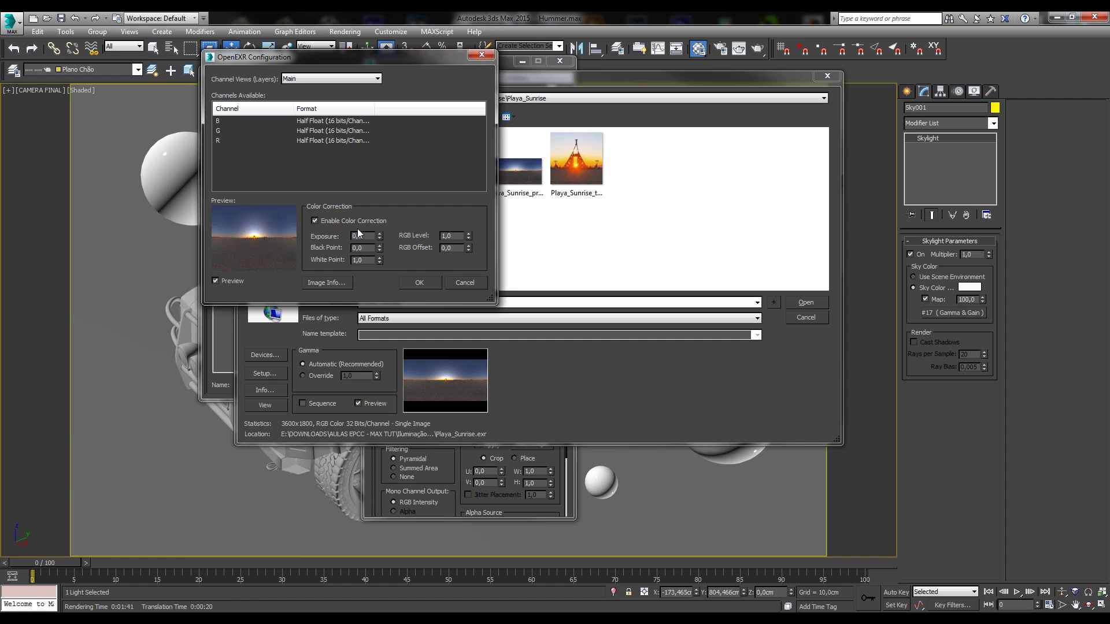
click(328, 220)
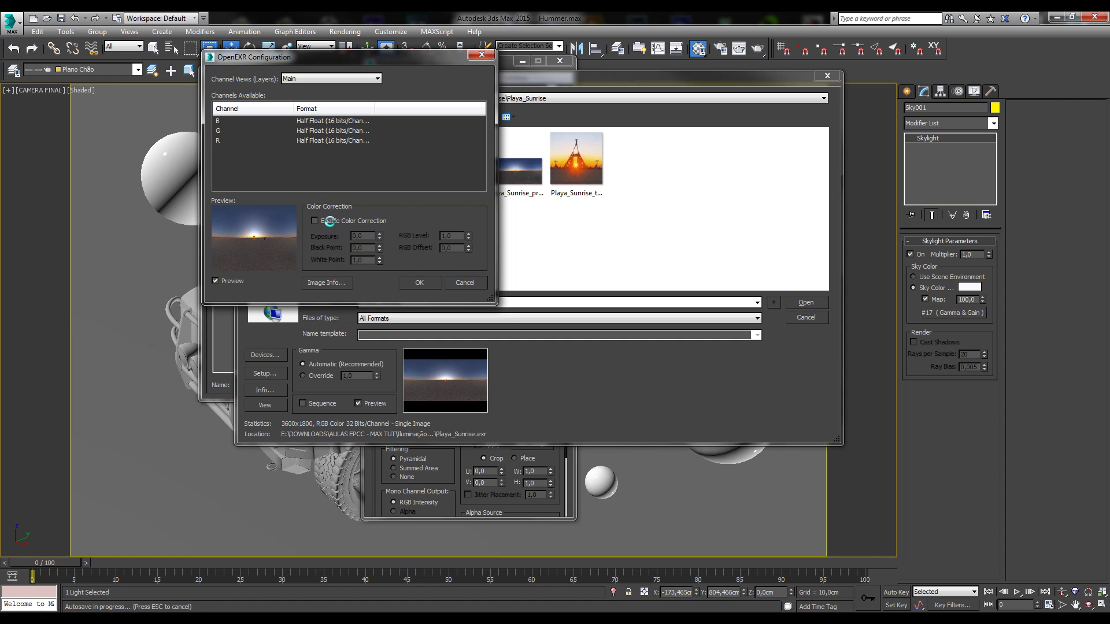
click(332, 224)
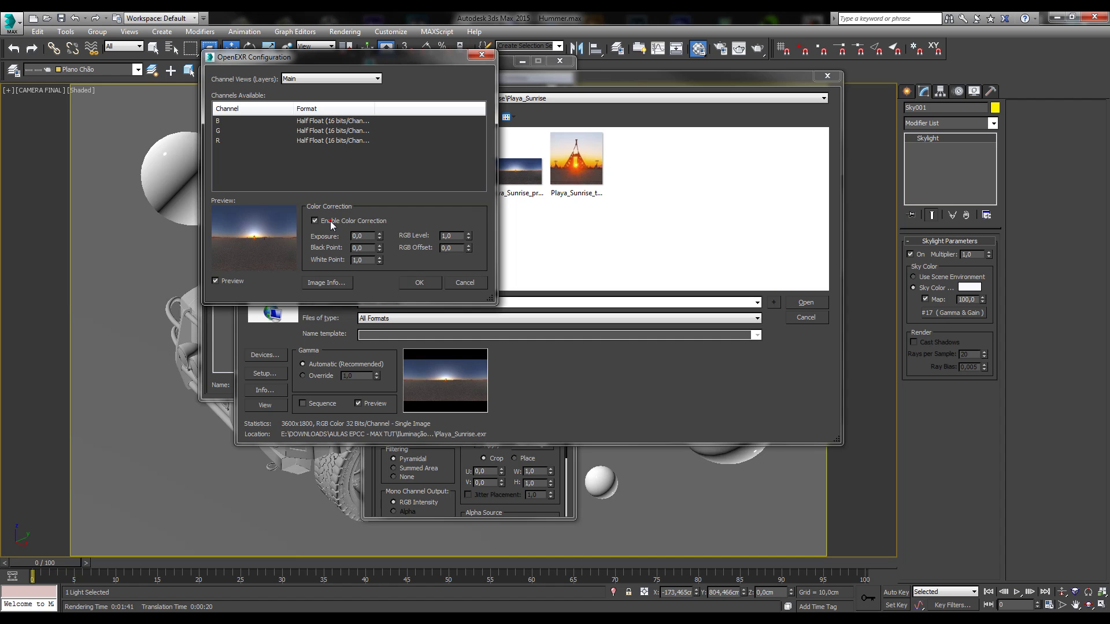
mouse_move(381, 232)
mouse_down()
mouse_move(386, 218)
mouse_move(380, 254)
mouse_move(379, 240)
mouse_up()
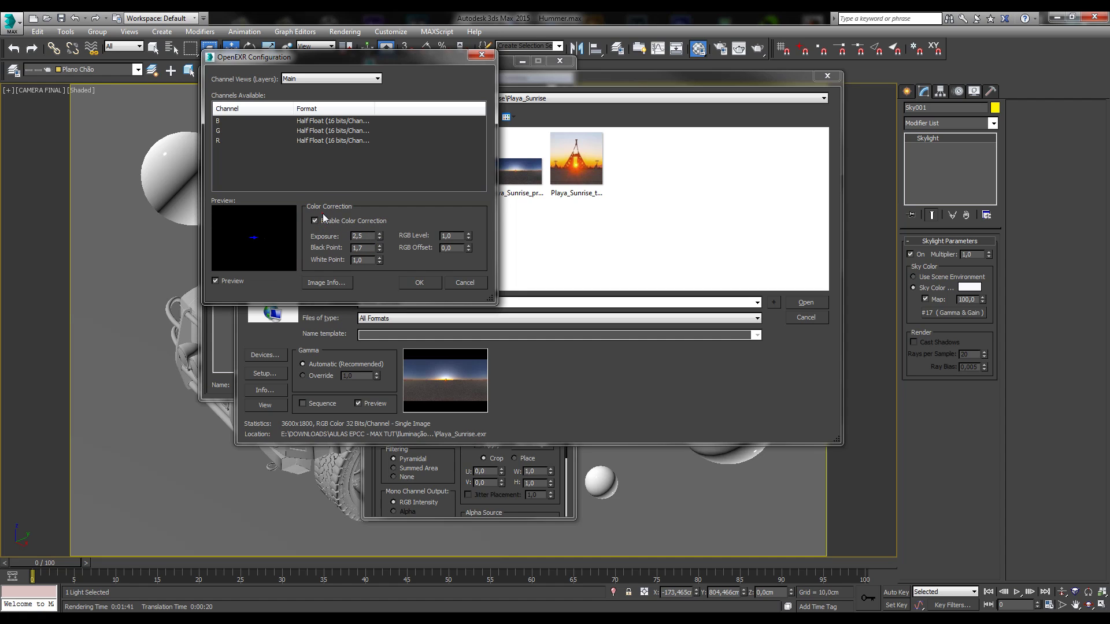
click(331, 222)
click(344, 221)
double_click(365, 237)
key(Tab)
click(336, 221)
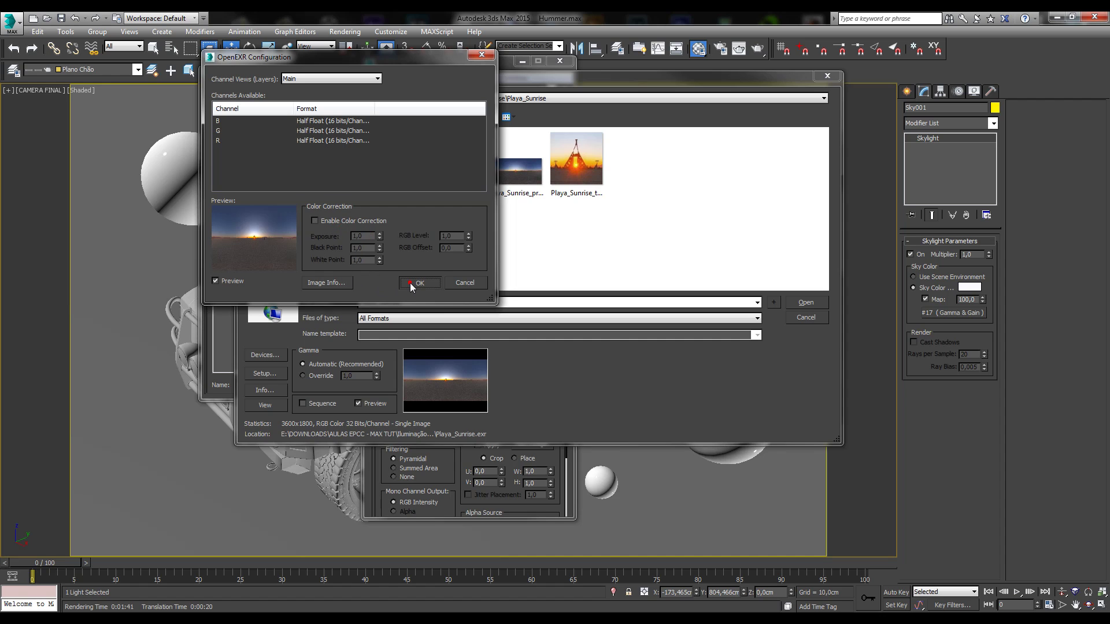
Review the EXR image information and accept the OpenEXR configuration without color correction
click(325, 283)
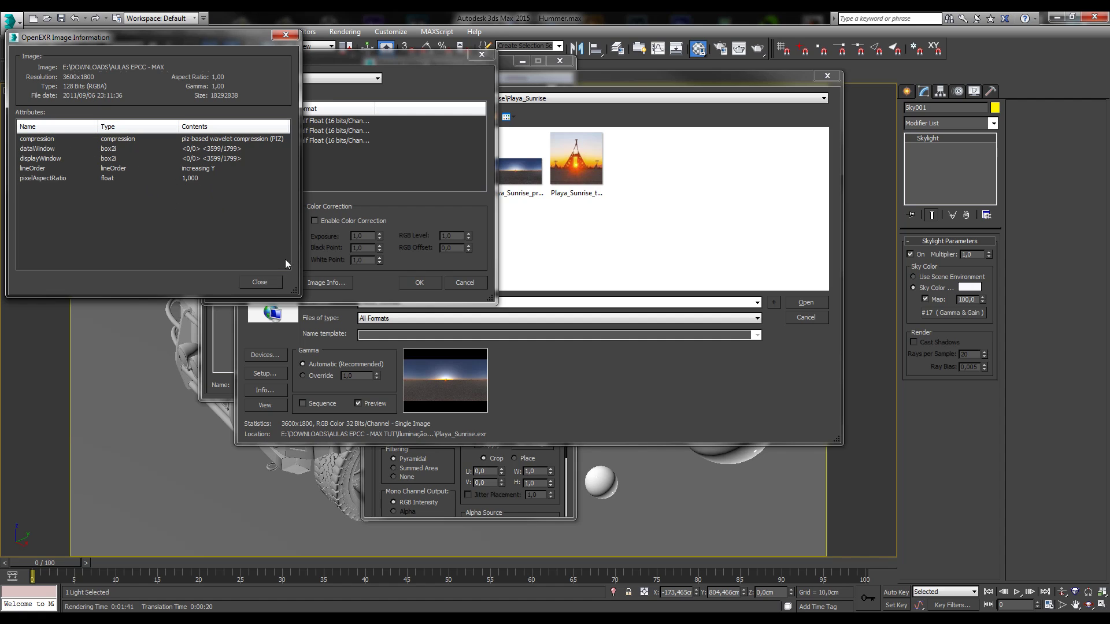
click(285, 35)
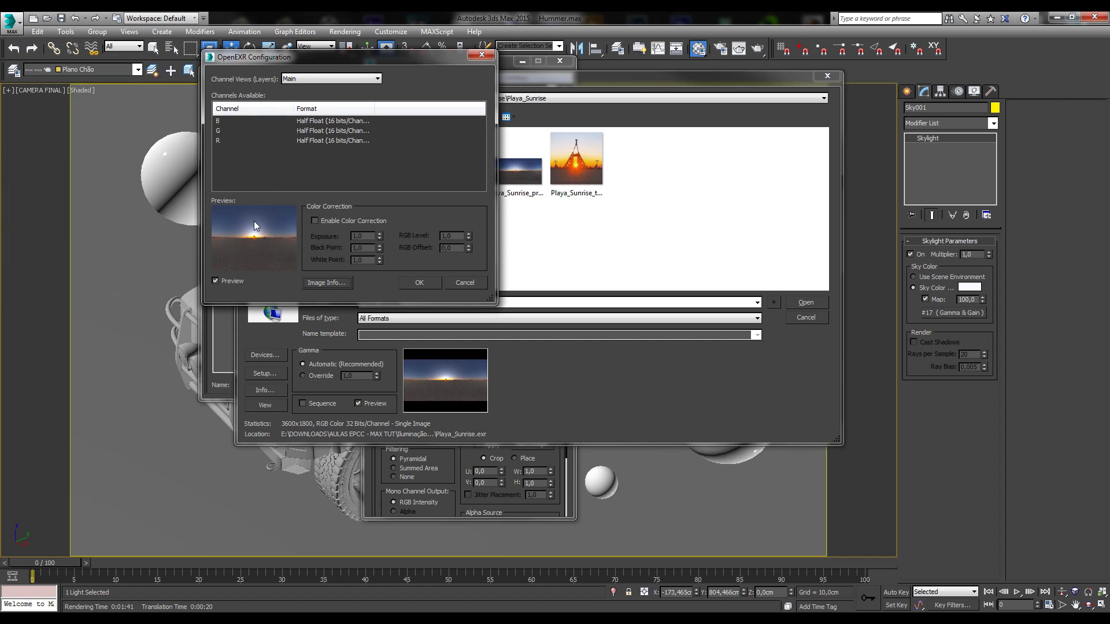
click(417, 282)
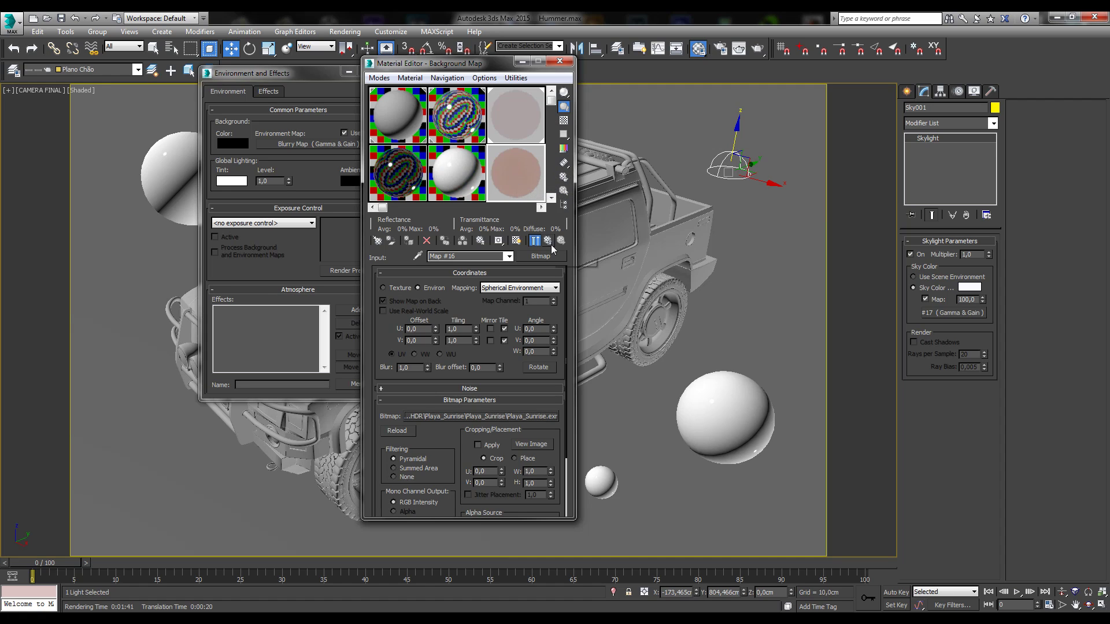
Set the blur of the Background Map's bitmap to 0,01
click(514, 175)
click(408, 368)
click(531, 444)
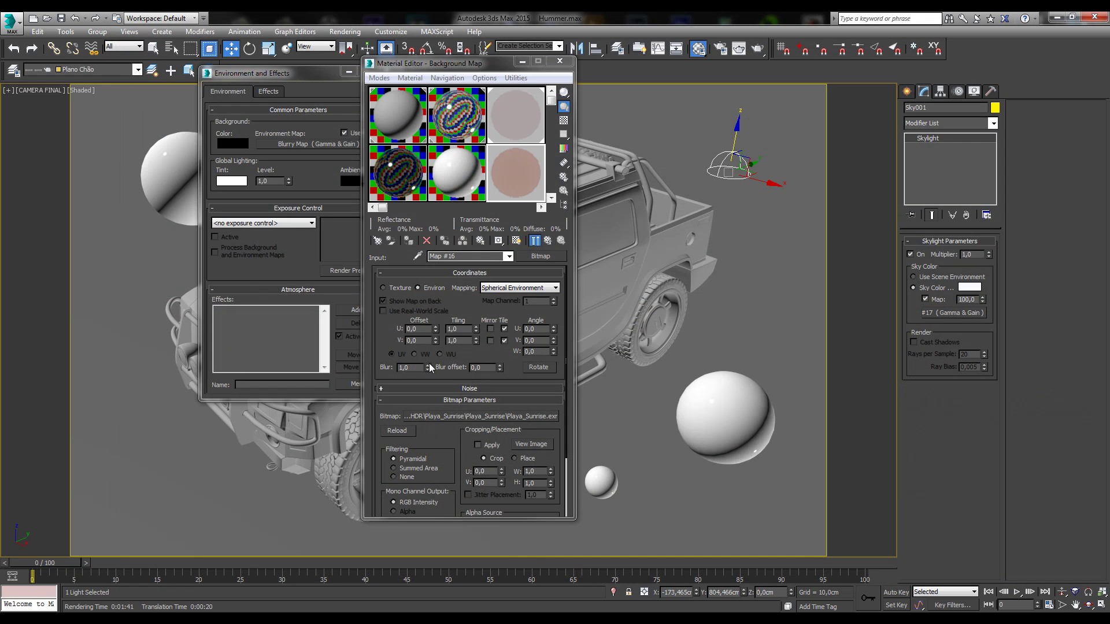
right_click(428, 368)
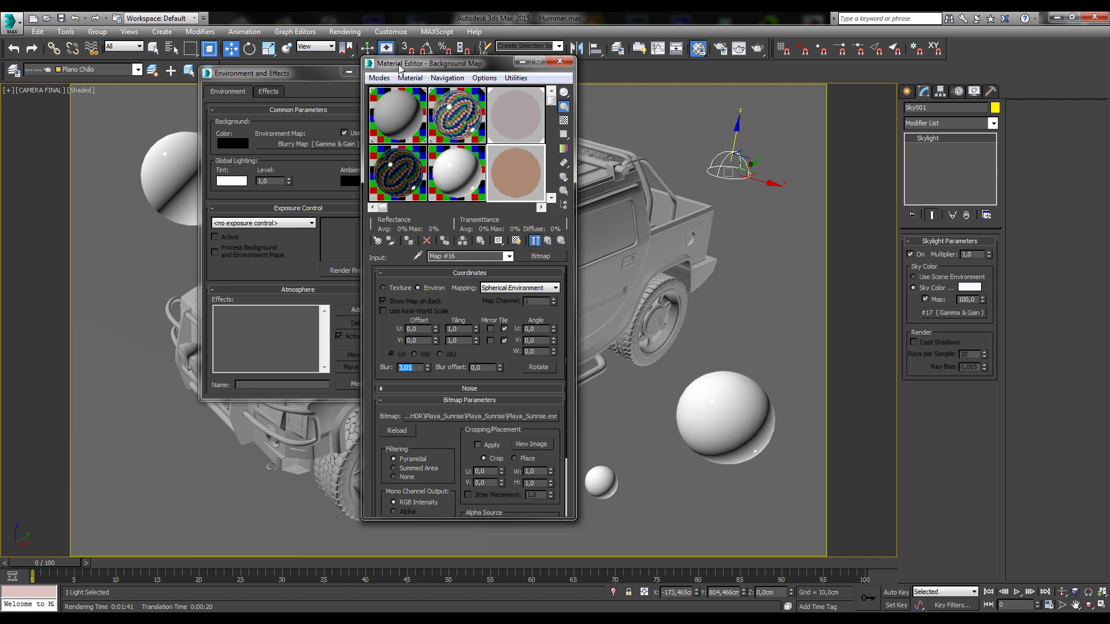
drag(400, 67, 386, 61)
Try a gamma of 2,2 on the Background Map and restore it to 1,0
click(536, 232)
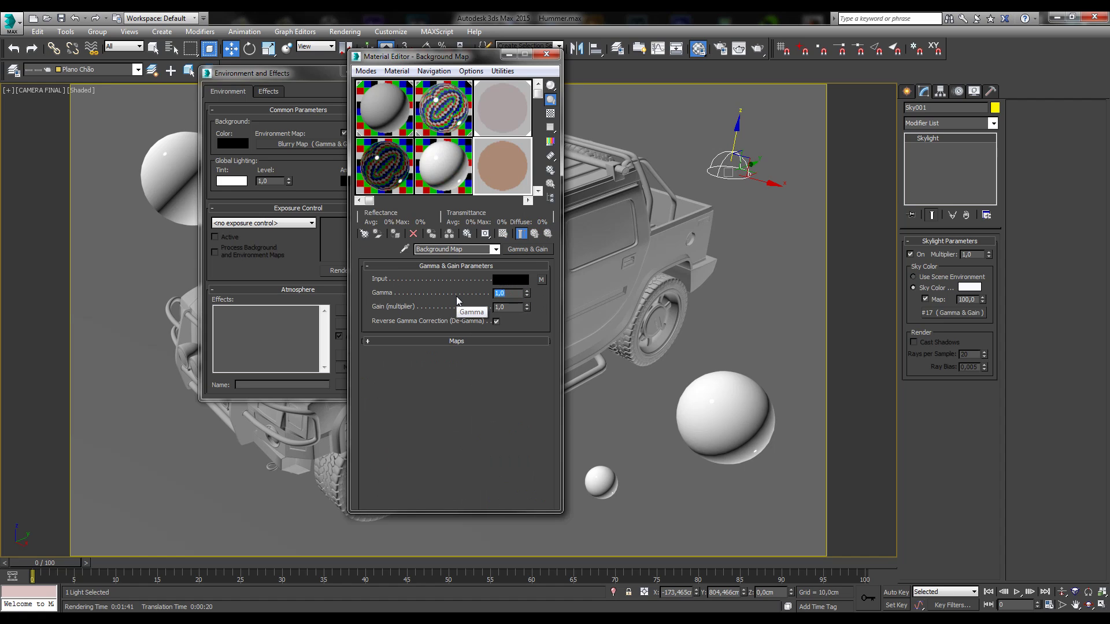
text(2,2)
key(Return)
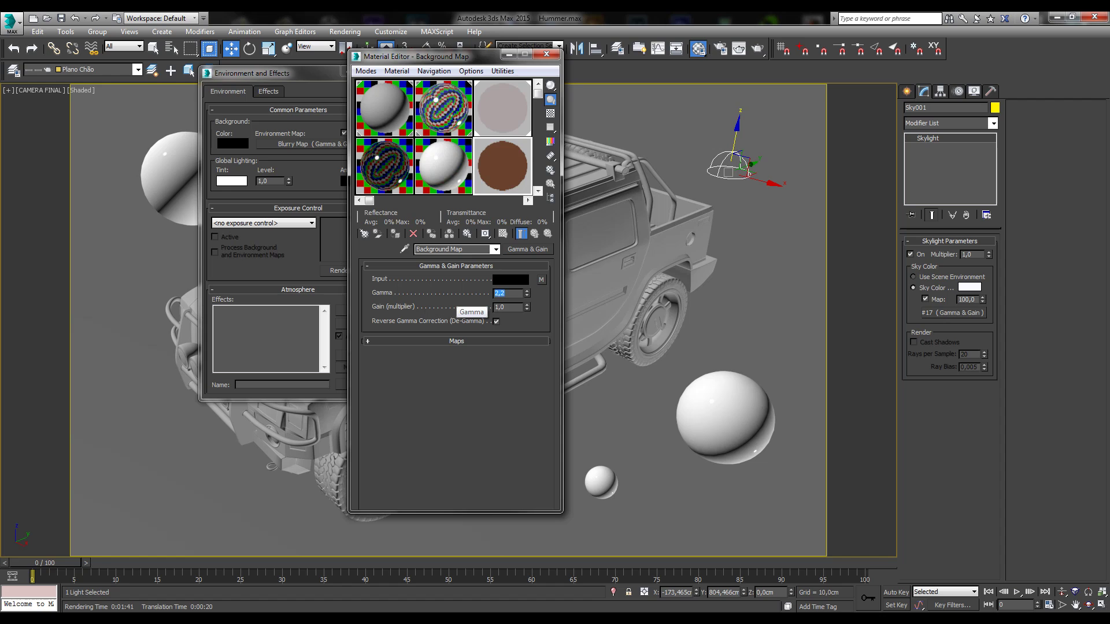
text(1)
key(Return)
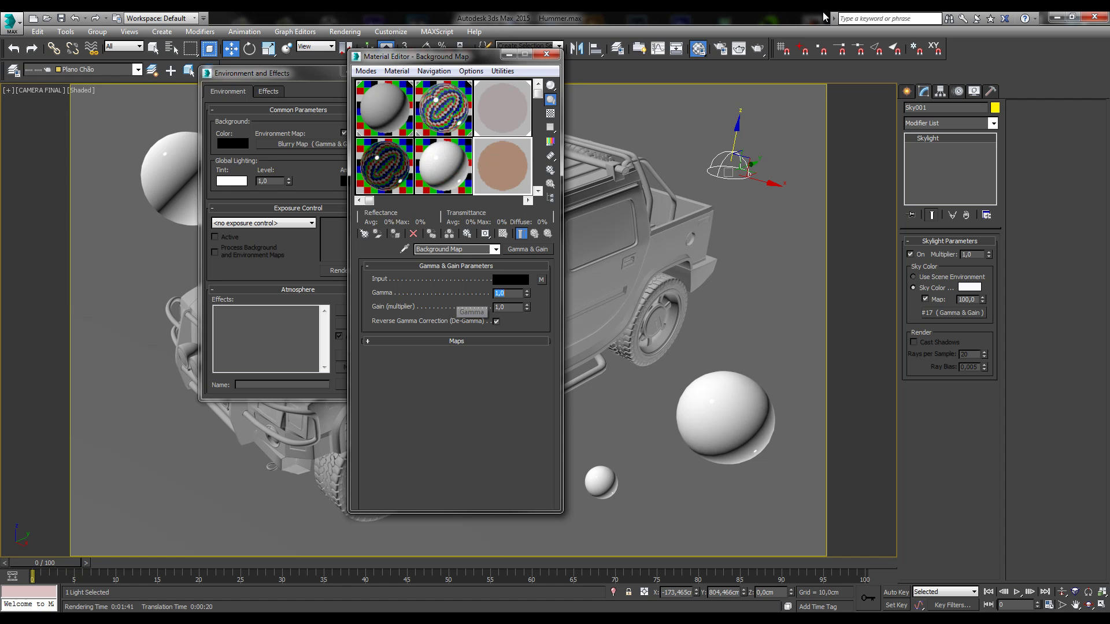
Assign Background Map as an instance to the scene's environment map
drag(452, 63, 611, 59)
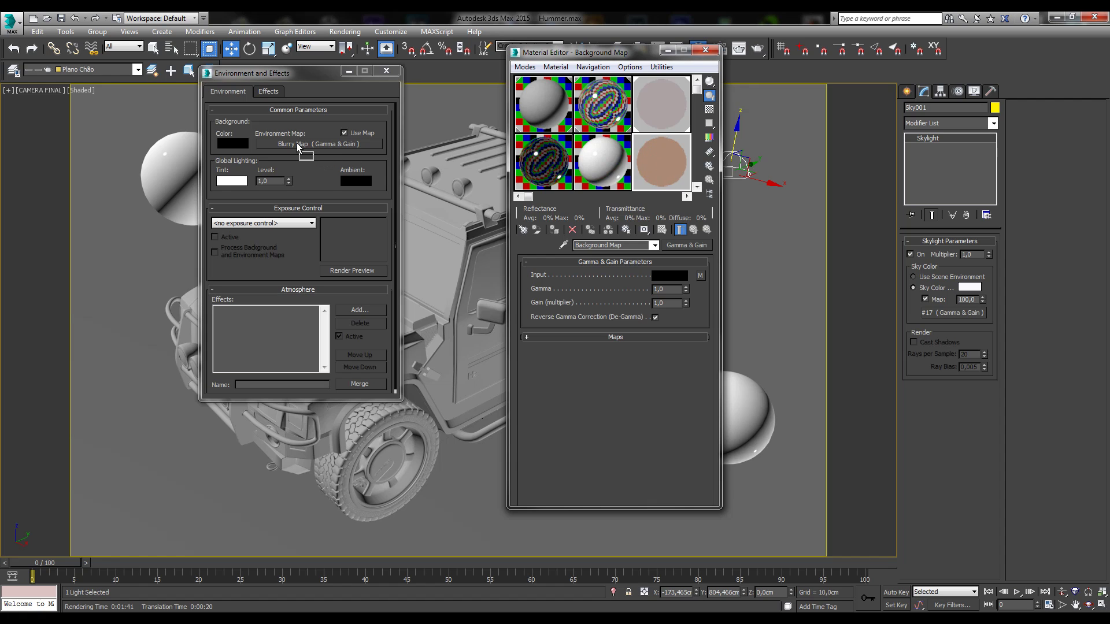
drag(296, 144, 297, 147)
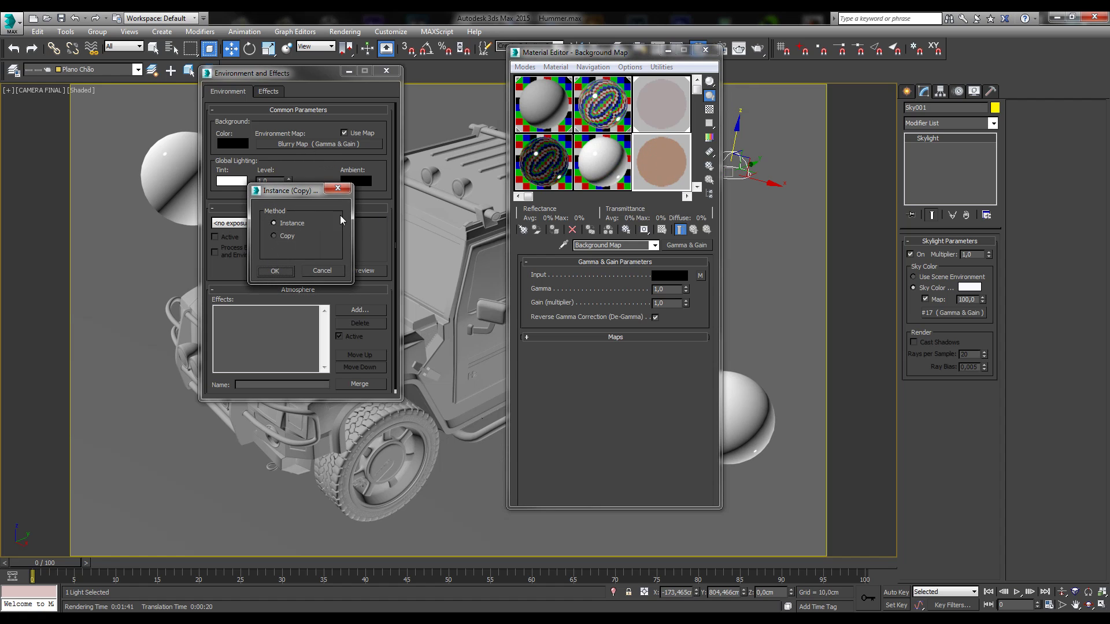
click(269, 272)
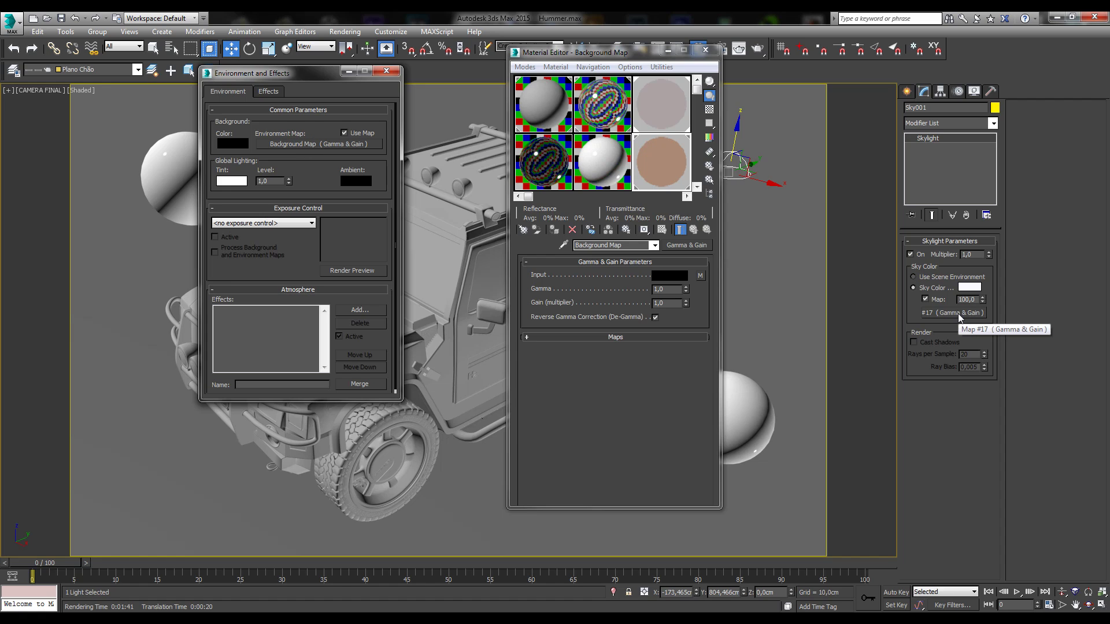
Assign Blurry Map as an instance to the skylight's sky color map
click(658, 117)
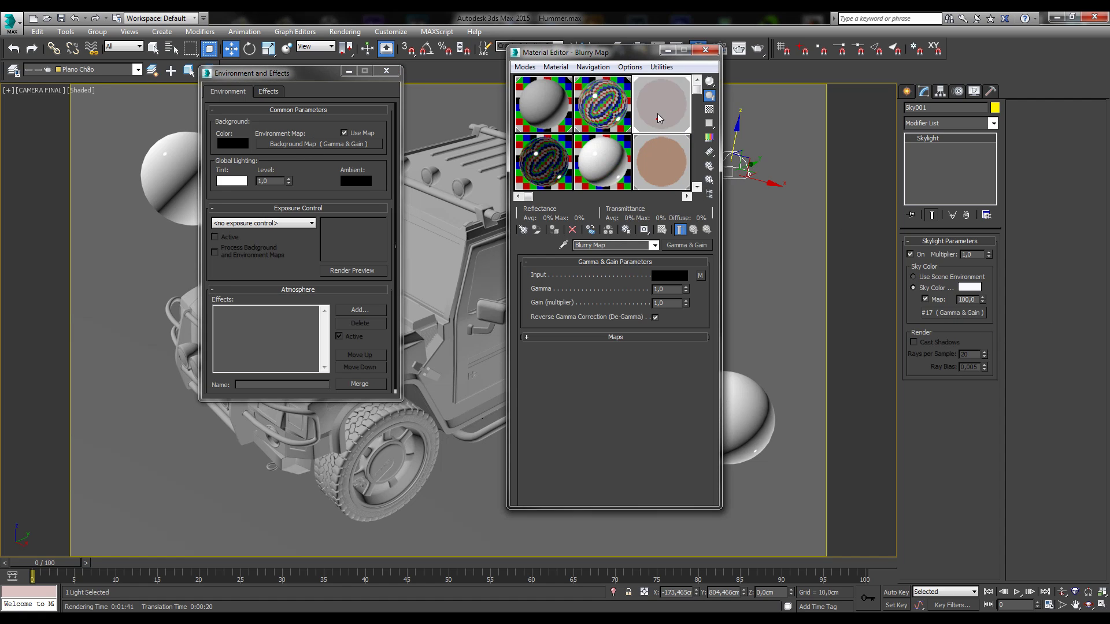
drag(665, 122, 936, 312)
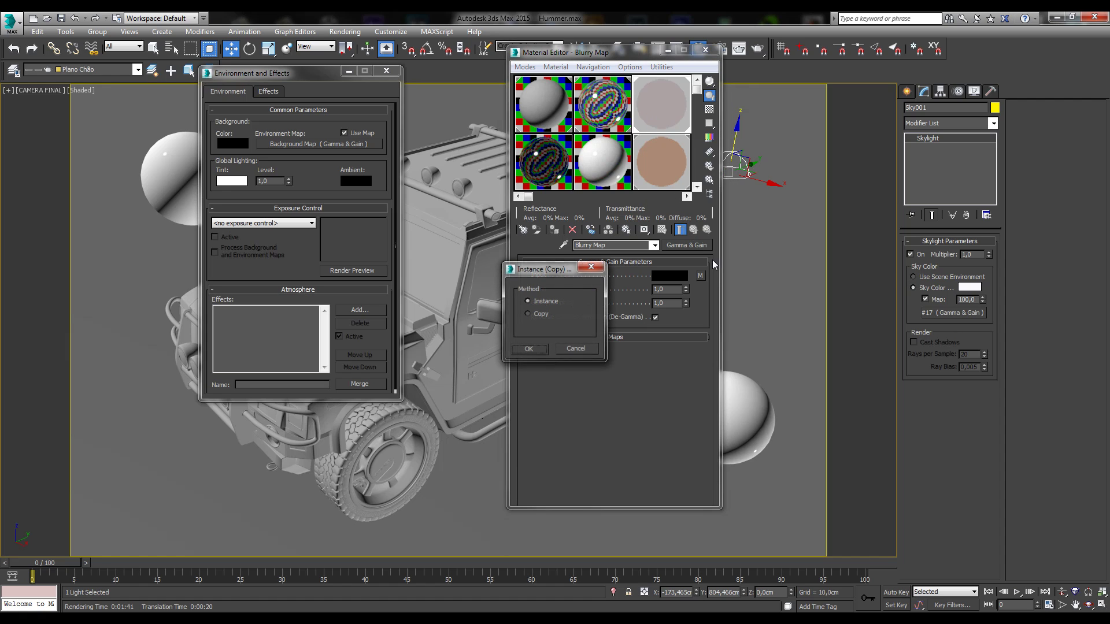
click(528, 349)
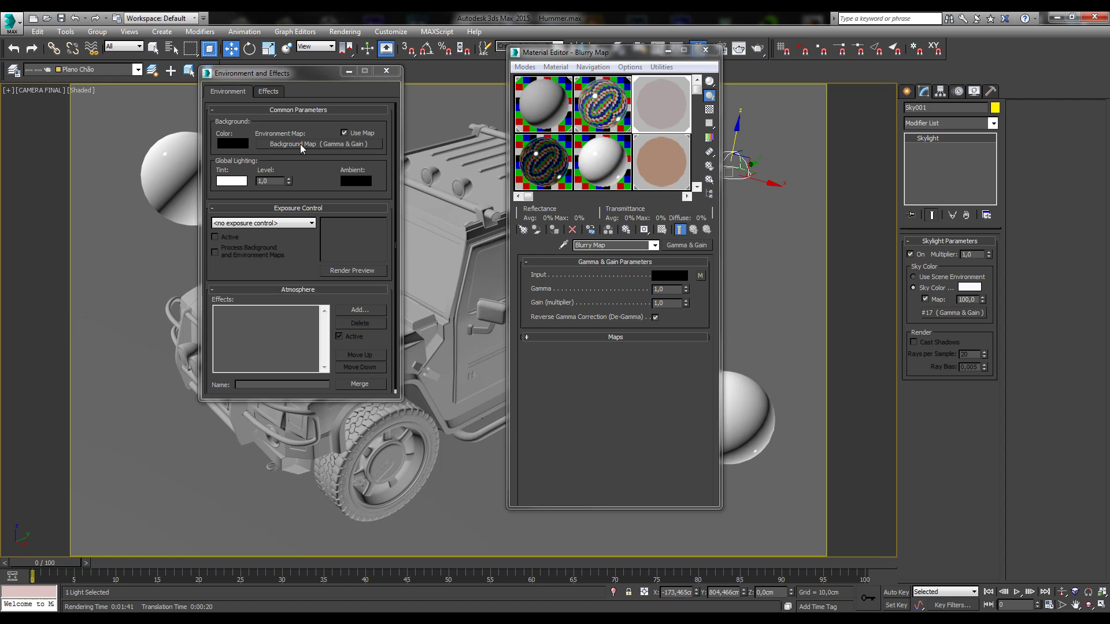
Reassign Background Map as an instance to the scene's environment map and compare the two map slots
drag(659, 171, 283, 143)
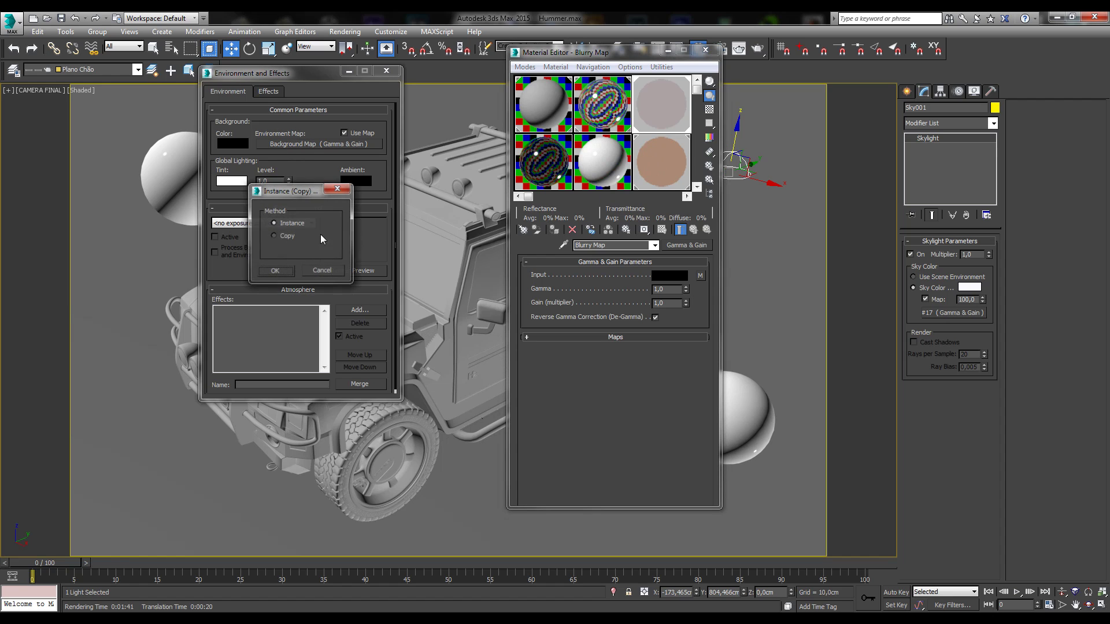
click(275, 271)
click(668, 117)
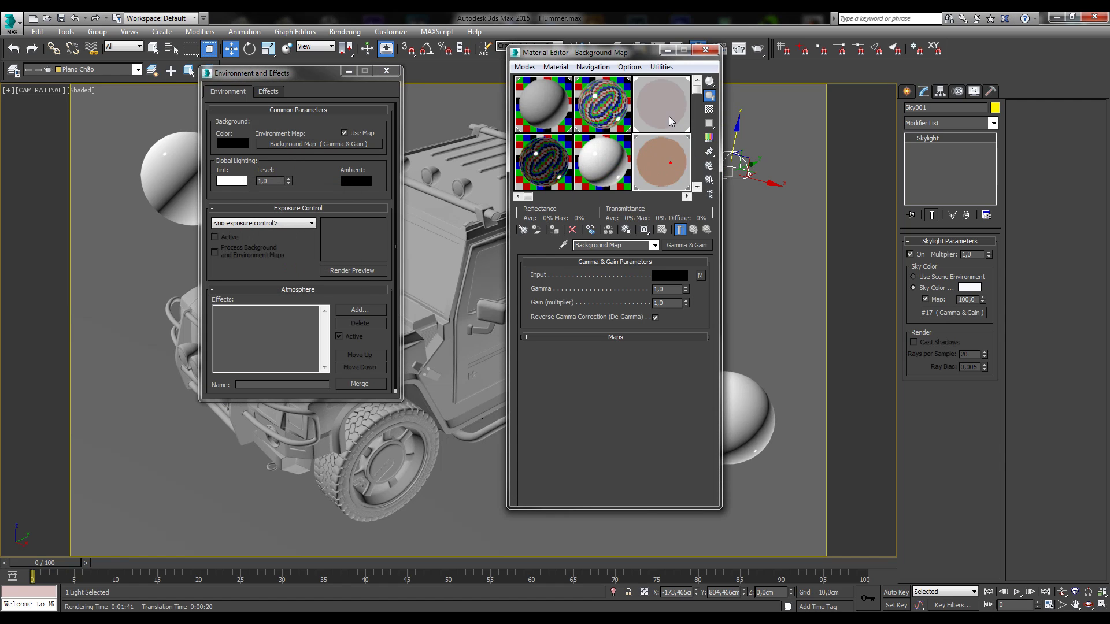
click(663, 165)
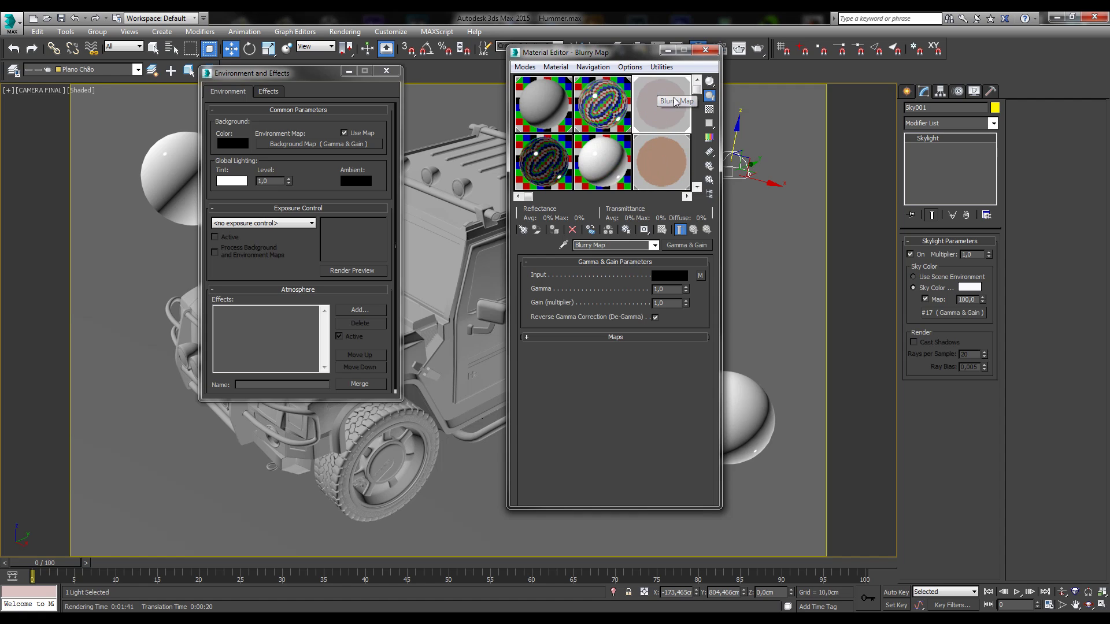
click(668, 169)
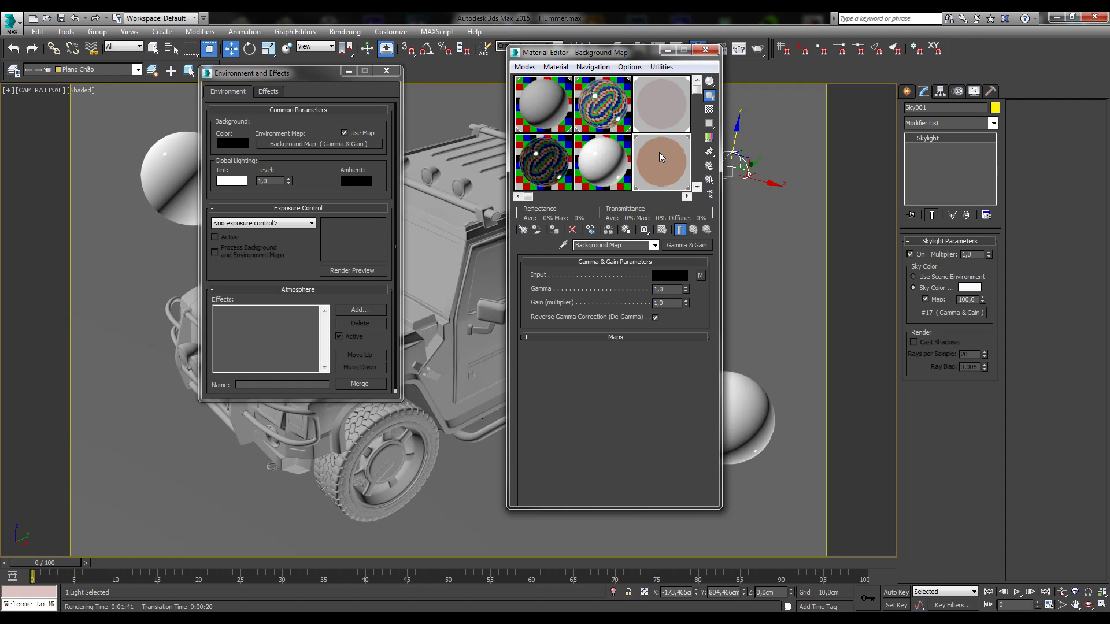
Close the material and environment windows and render the CAMERA FINAL view
click(706, 55)
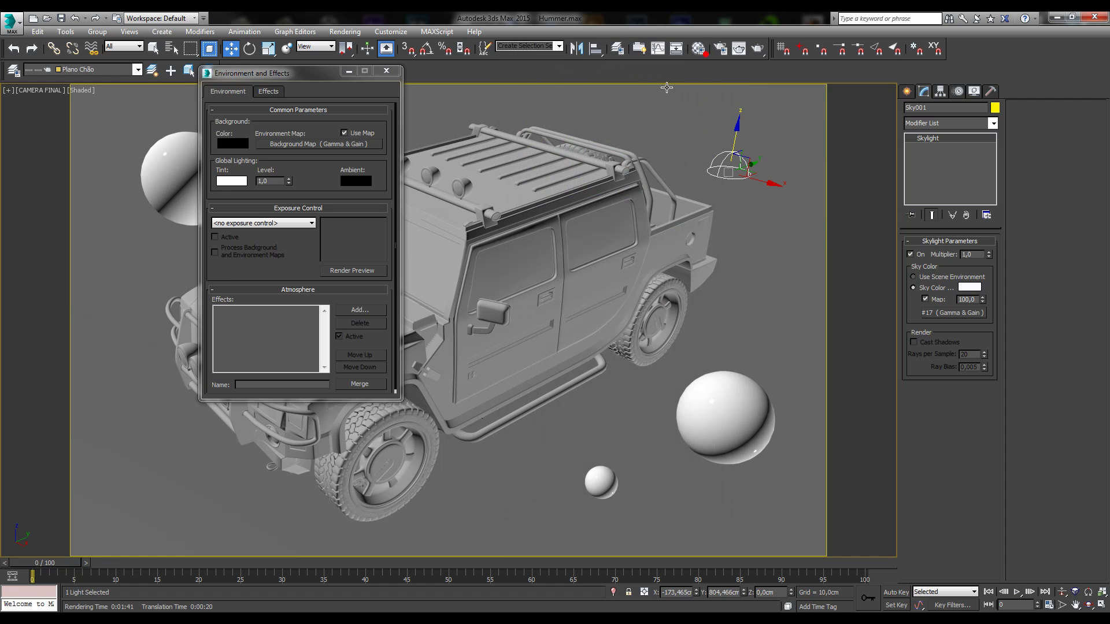
click(386, 70)
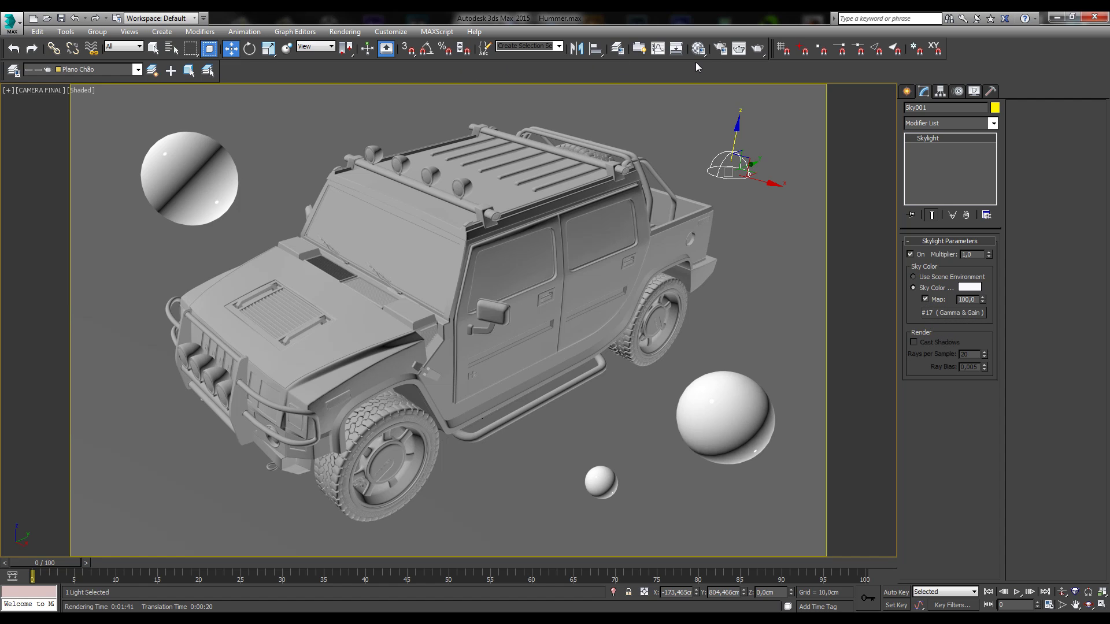
click(760, 48)
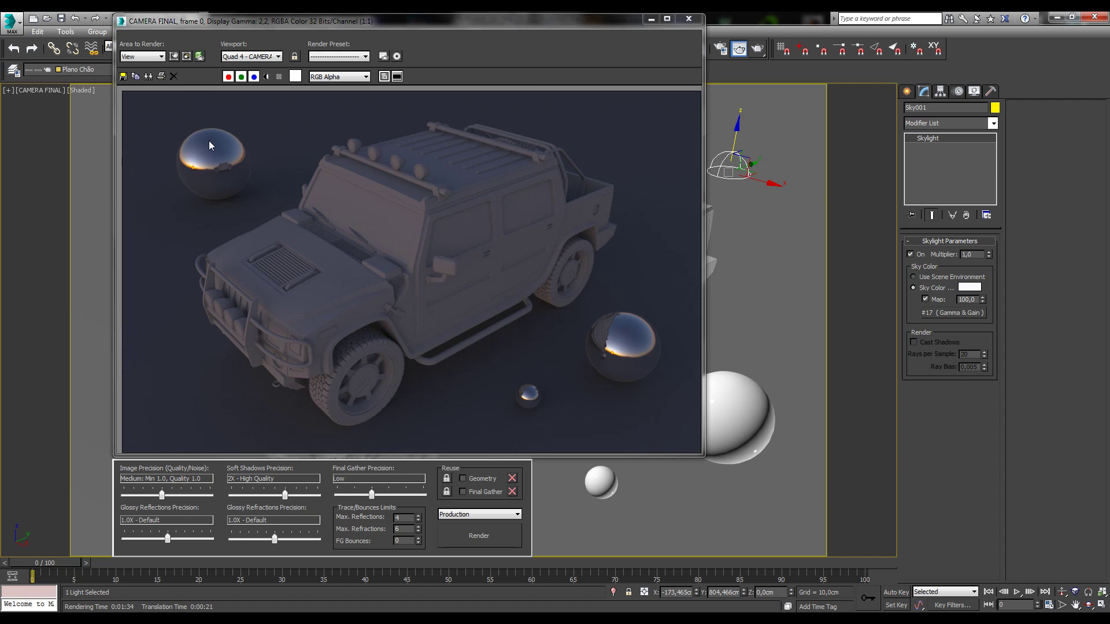
drag(378, 20, 367, 48)
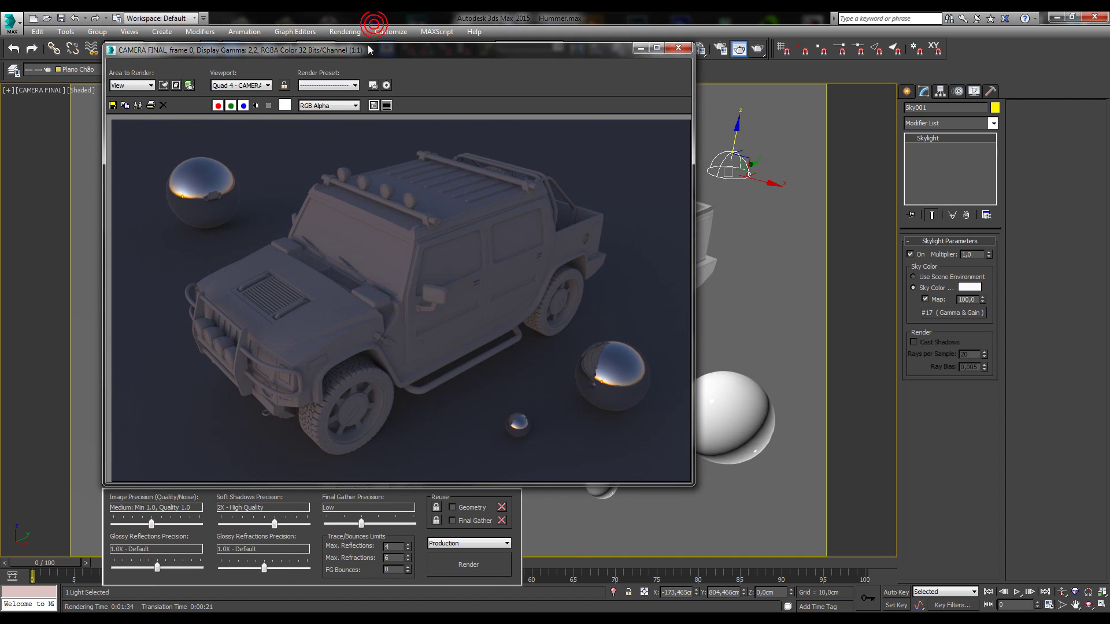
click(345, 32)
click(356, 138)
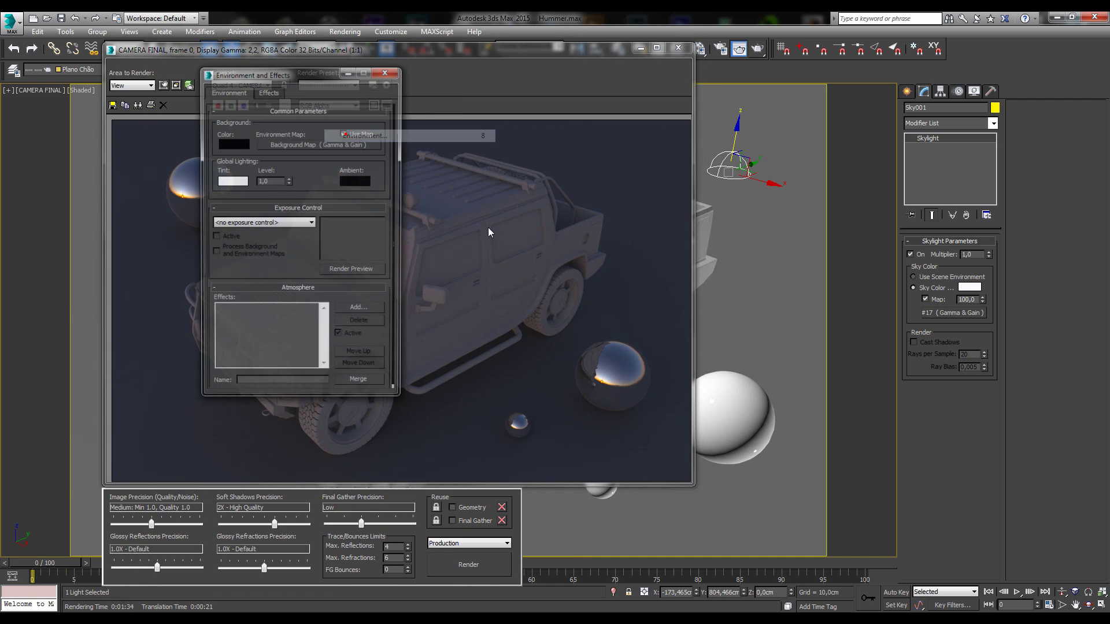
click(387, 70)
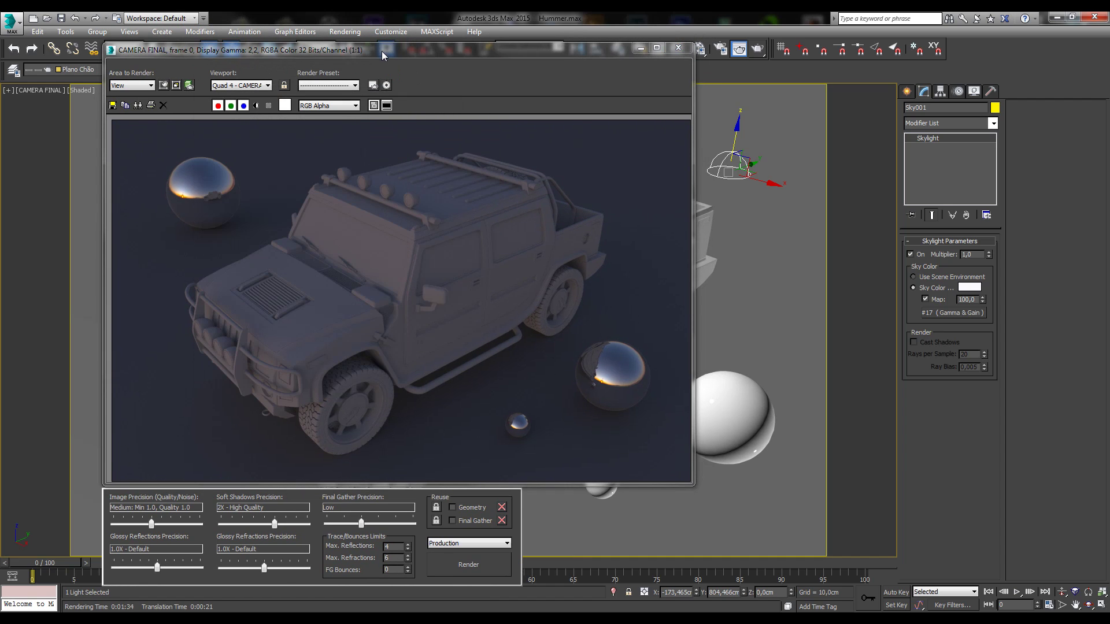
drag(381, 51, 394, 23)
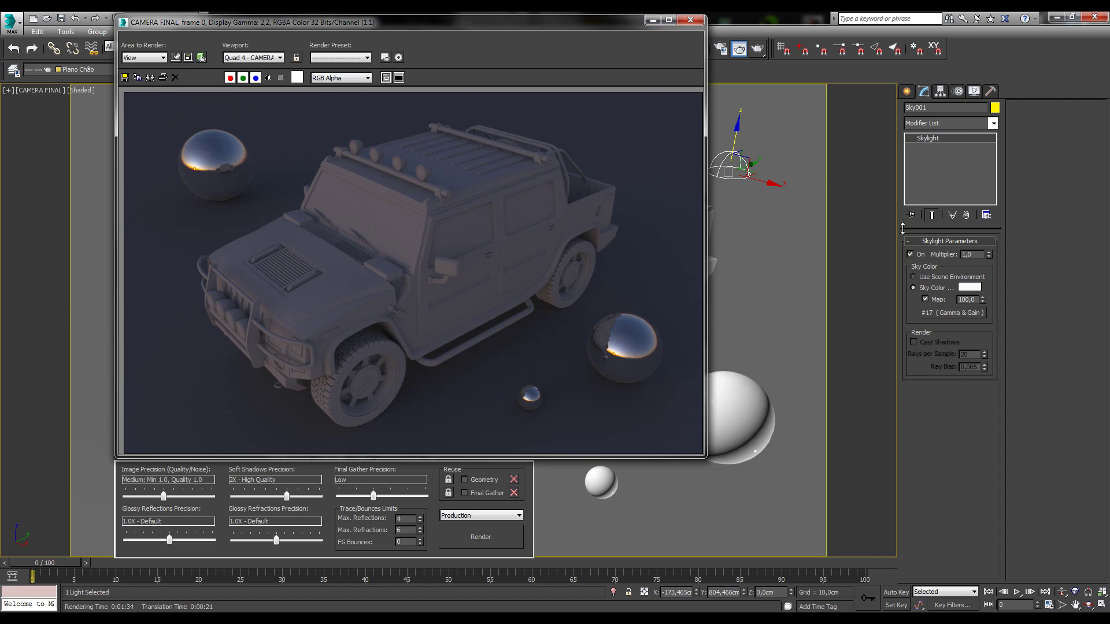
Minimize the rendered frame and arrange the Material Editor and the environment settings side by side
click(652, 20)
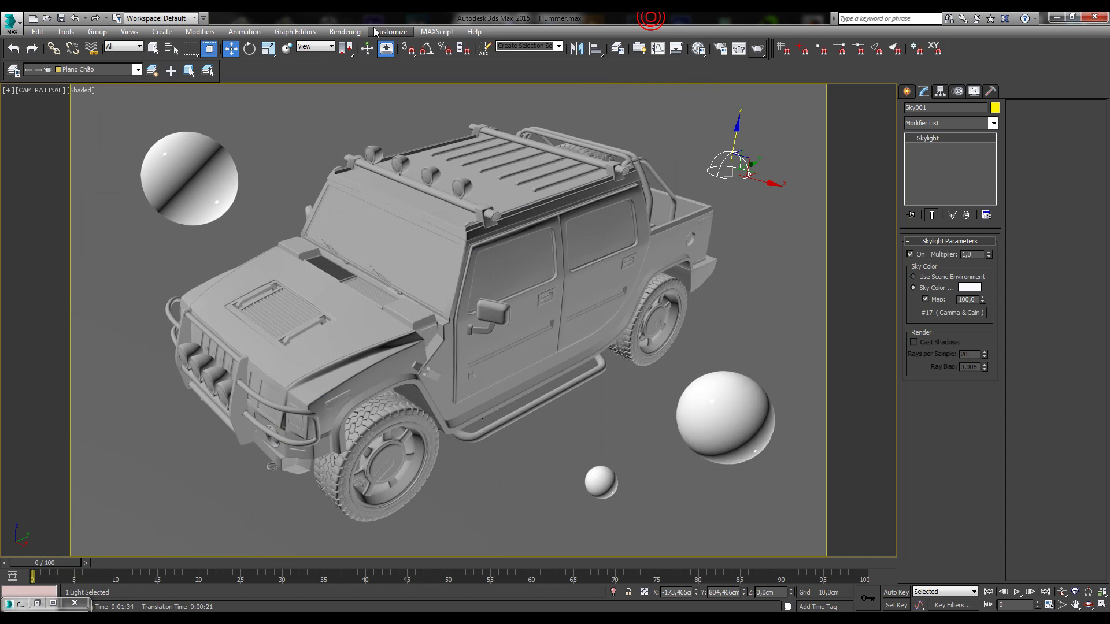
click(345, 32)
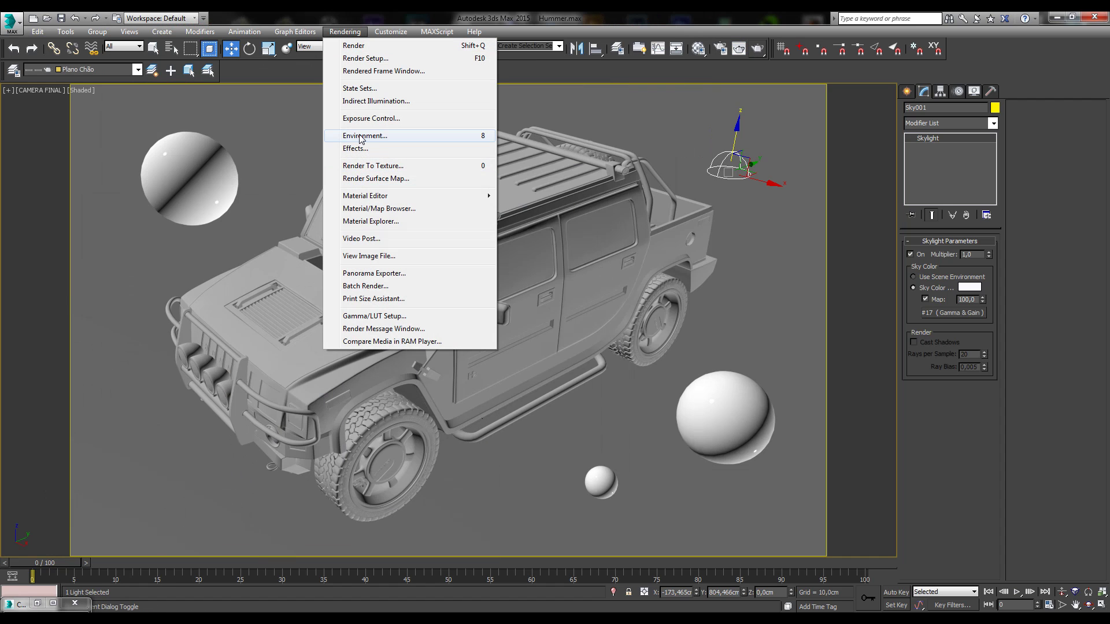
click(698, 49)
drag(618, 56, 573, 57)
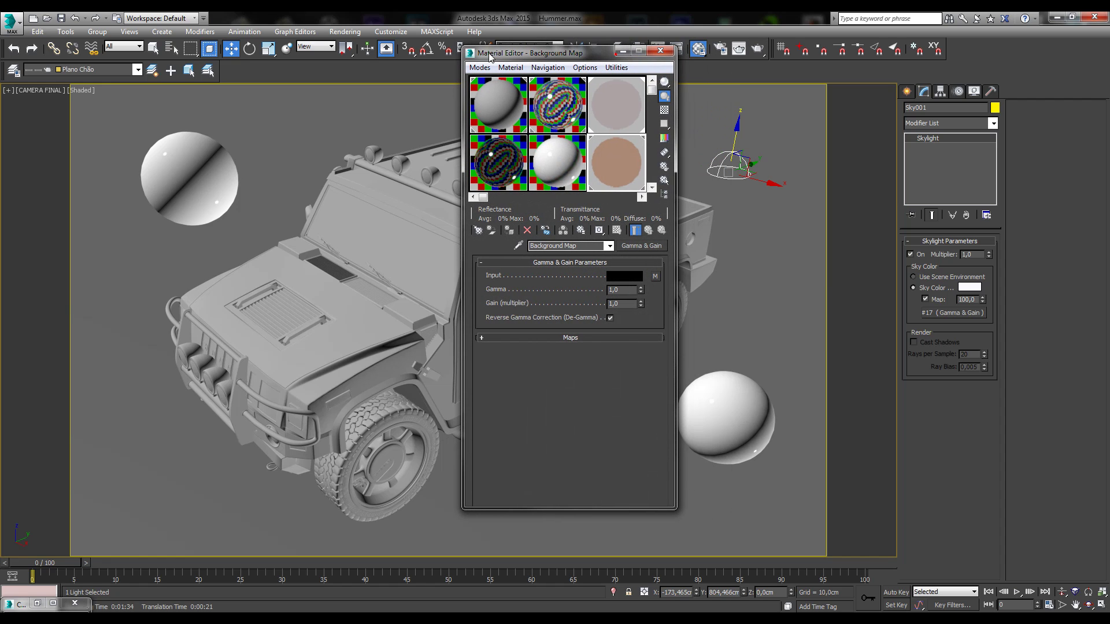
click(344, 32)
click(345, 136)
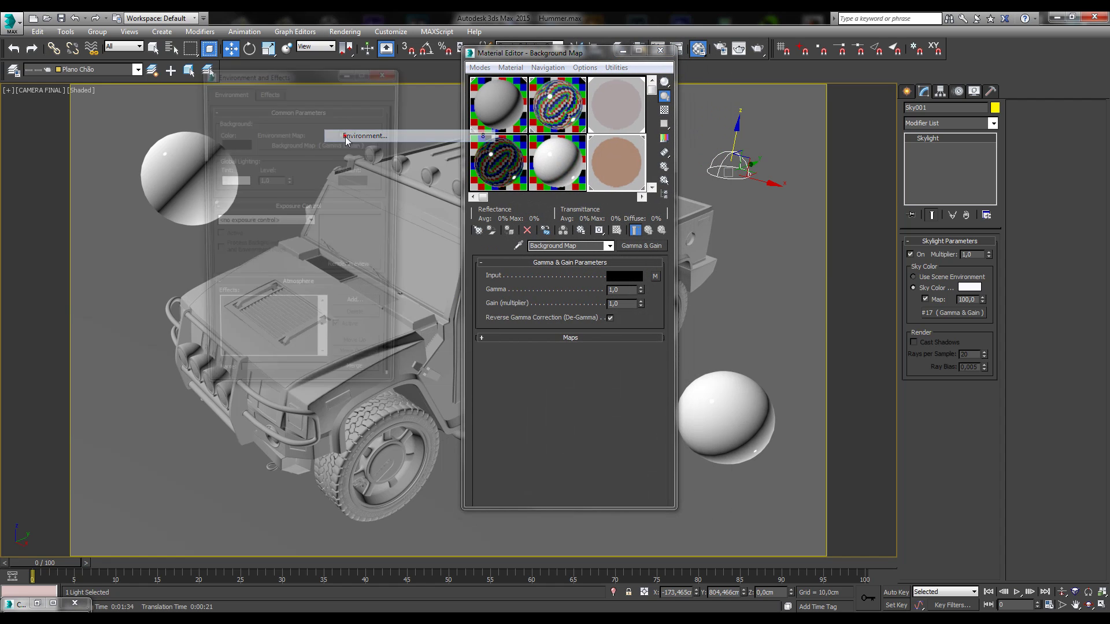
drag(327, 74, 317, 67)
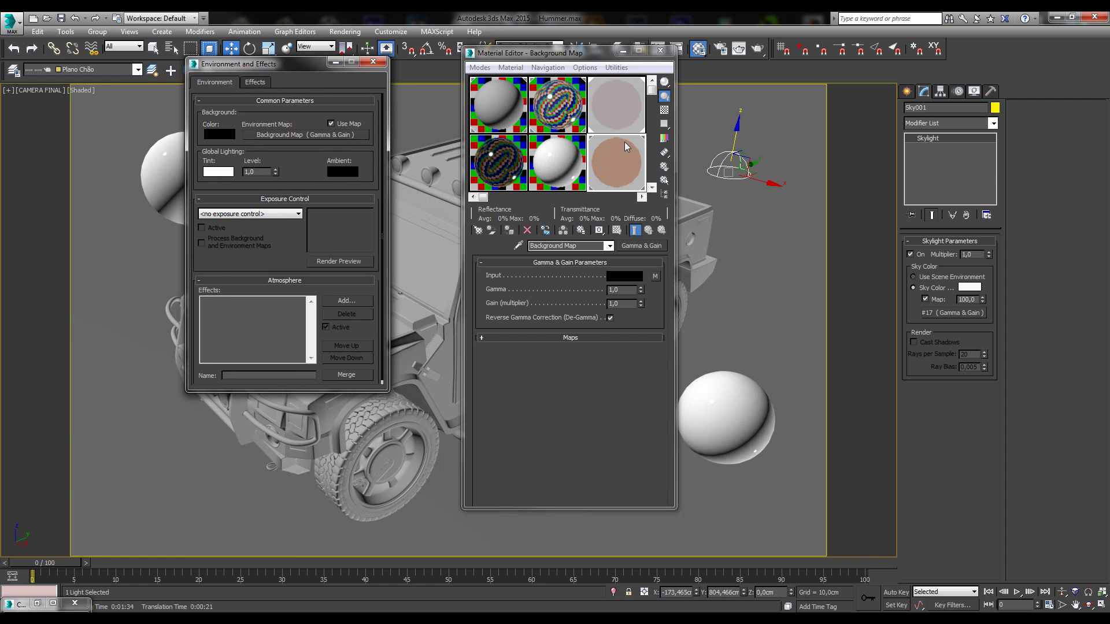
Open the file selection for the bitmap inside the Background Map's input
click(555, 124)
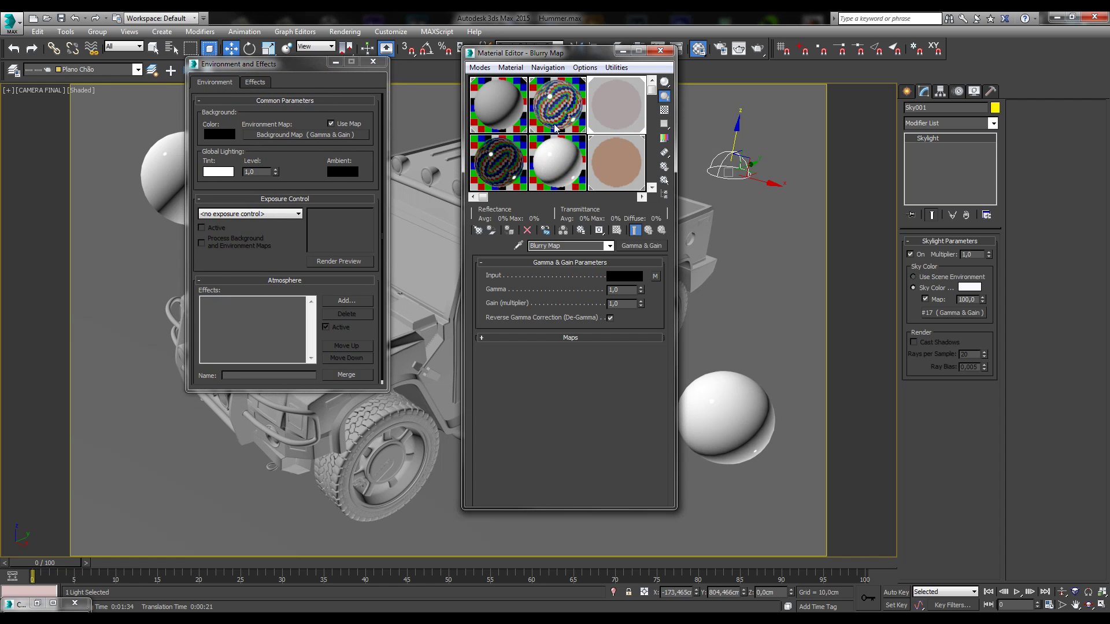
click(607, 169)
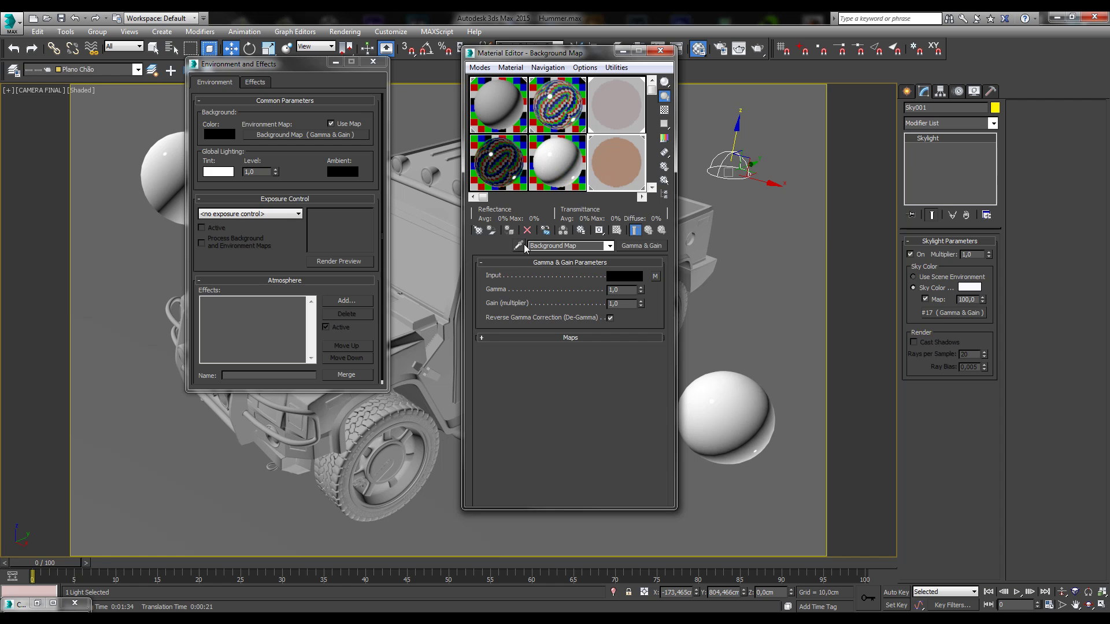
click(655, 276)
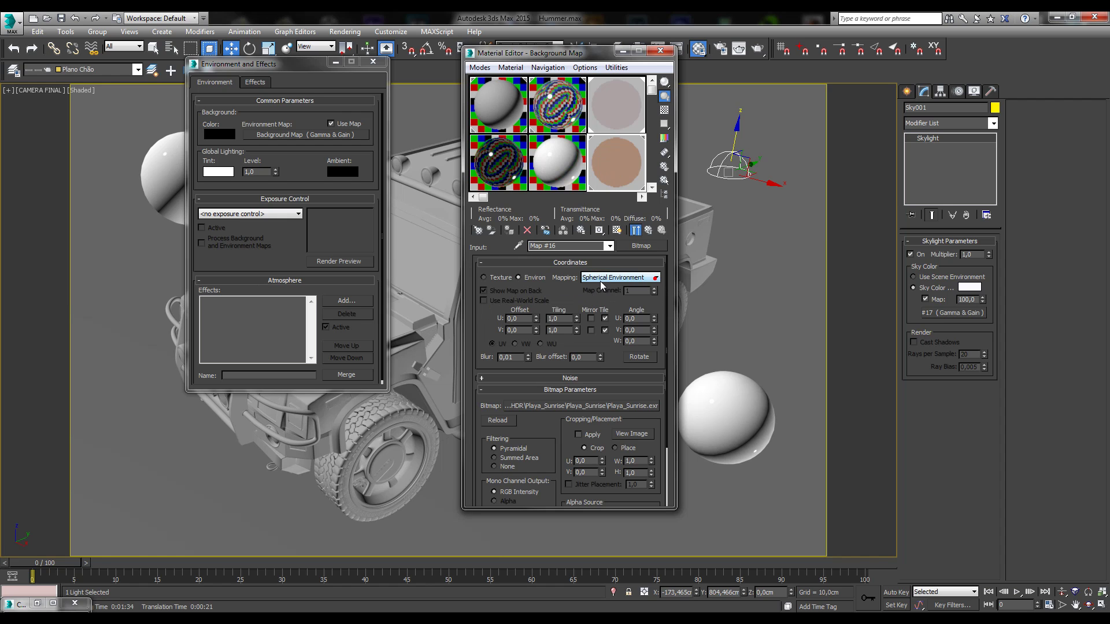
click(604, 407)
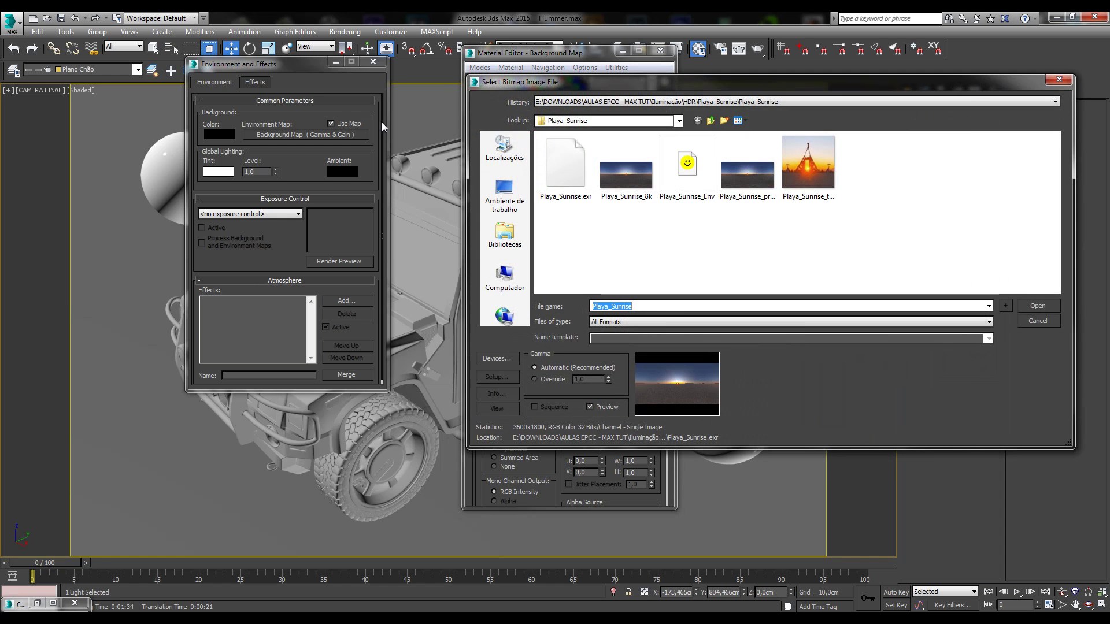
Examine the 8k, Env, preview and thumb images of Barce_Rooftop_C in the Barcelona_Rooftops folder
click(712, 121)
click(711, 121)
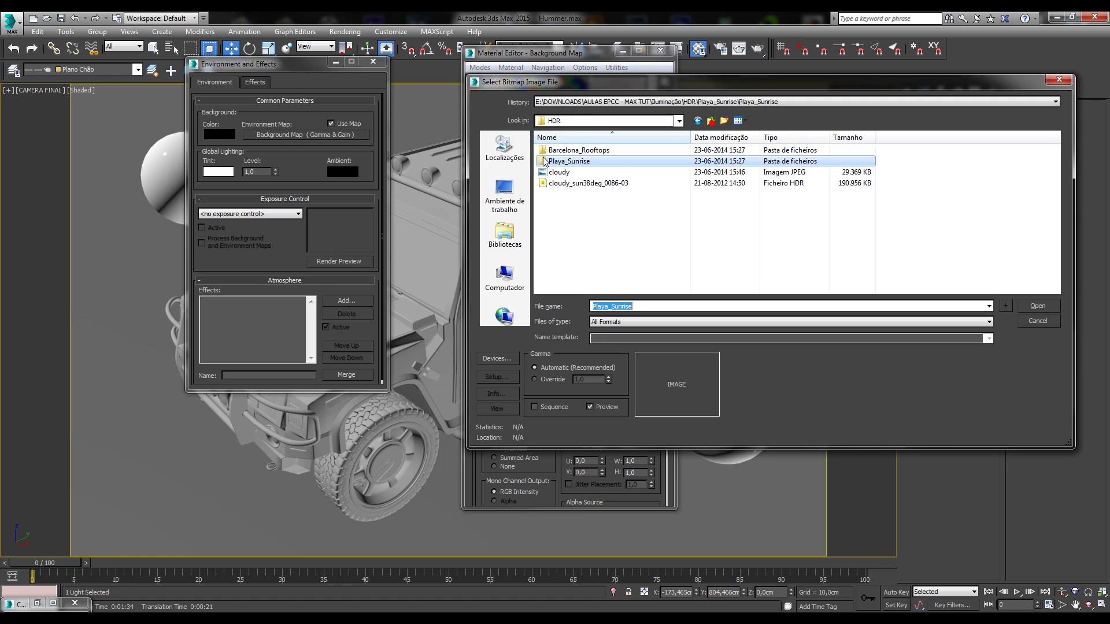
double_click(563, 150)
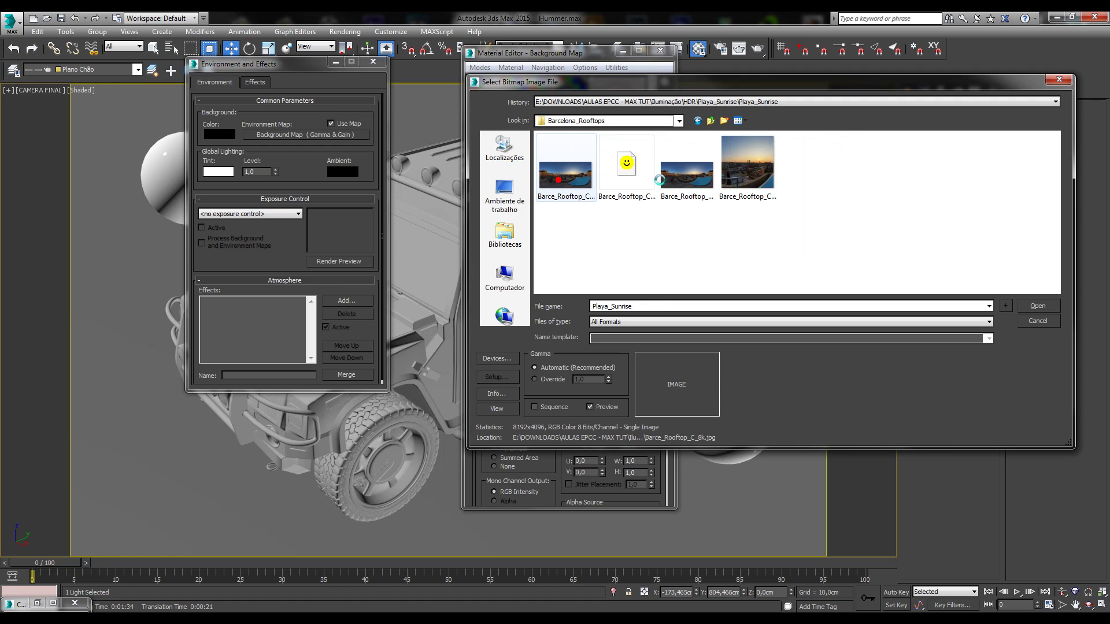
click(559, 184)
click(678, 185)
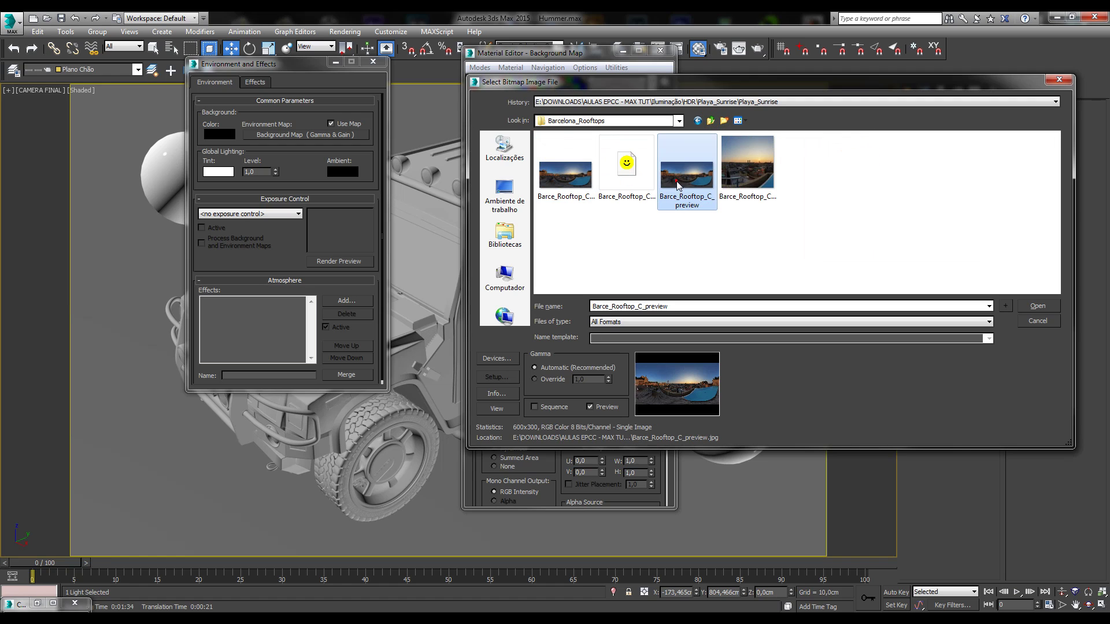
click(760, 175)
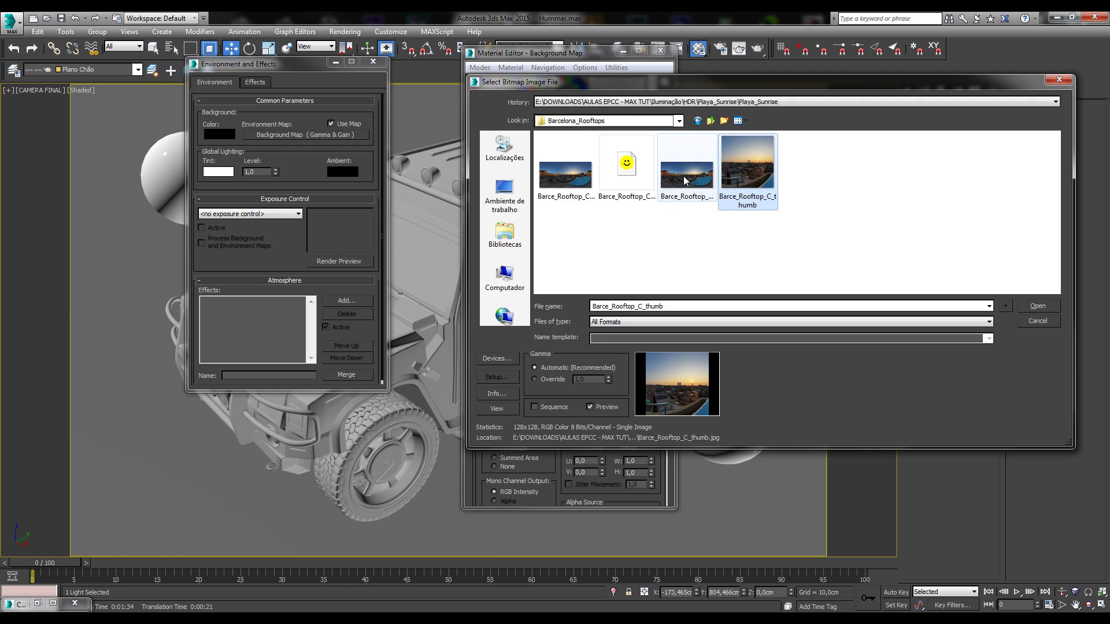
click(626, 184)
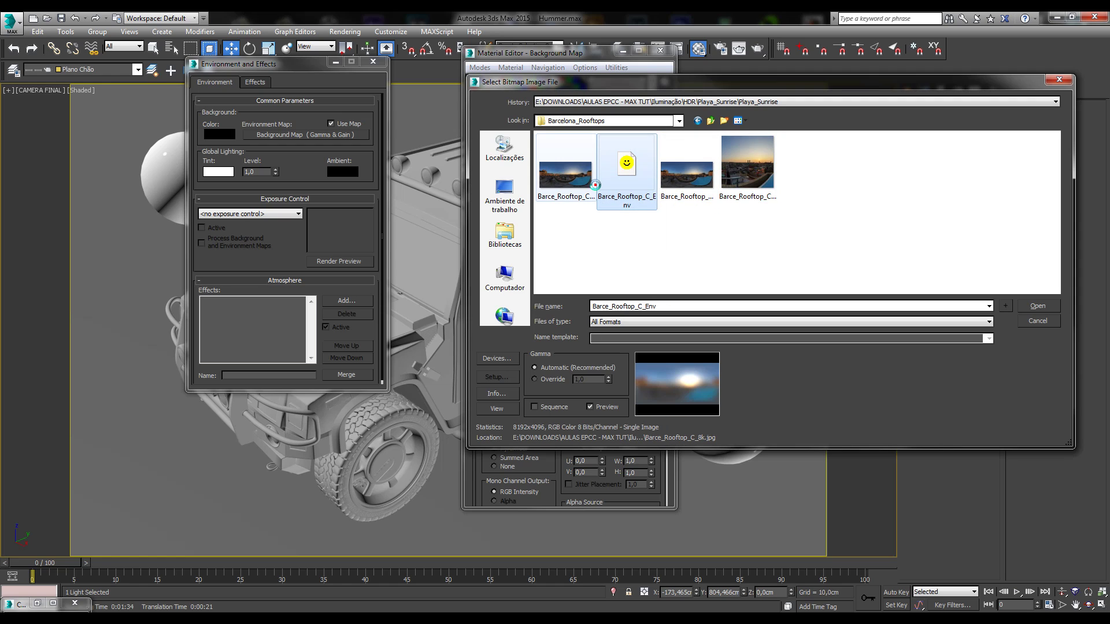
click(557, 186)
click(687, 173)
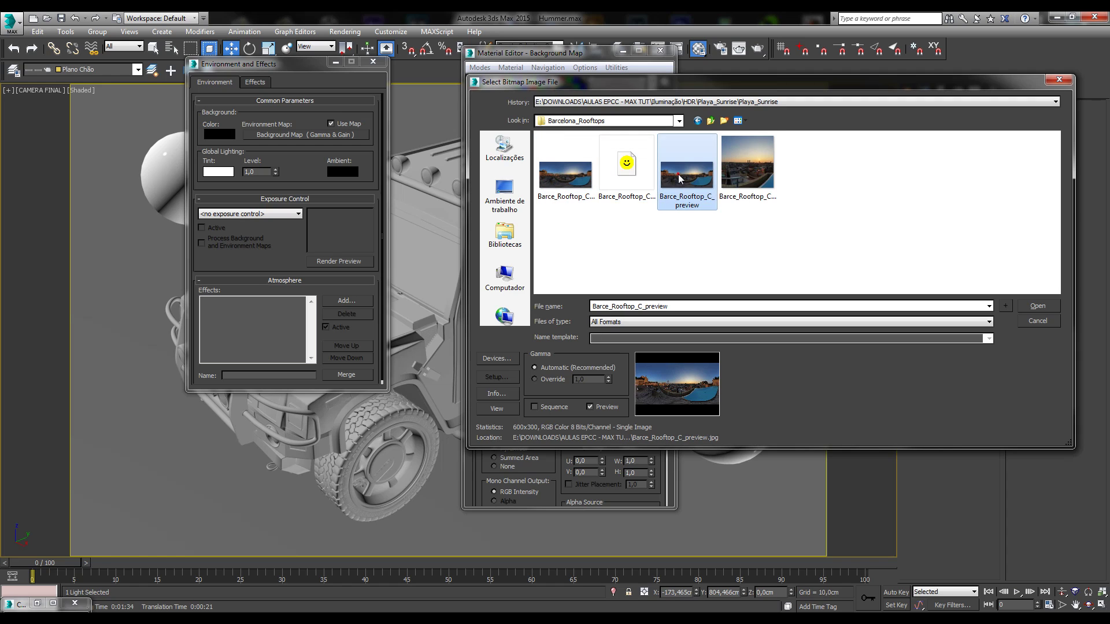
click(748, 171)
click(624, 179)
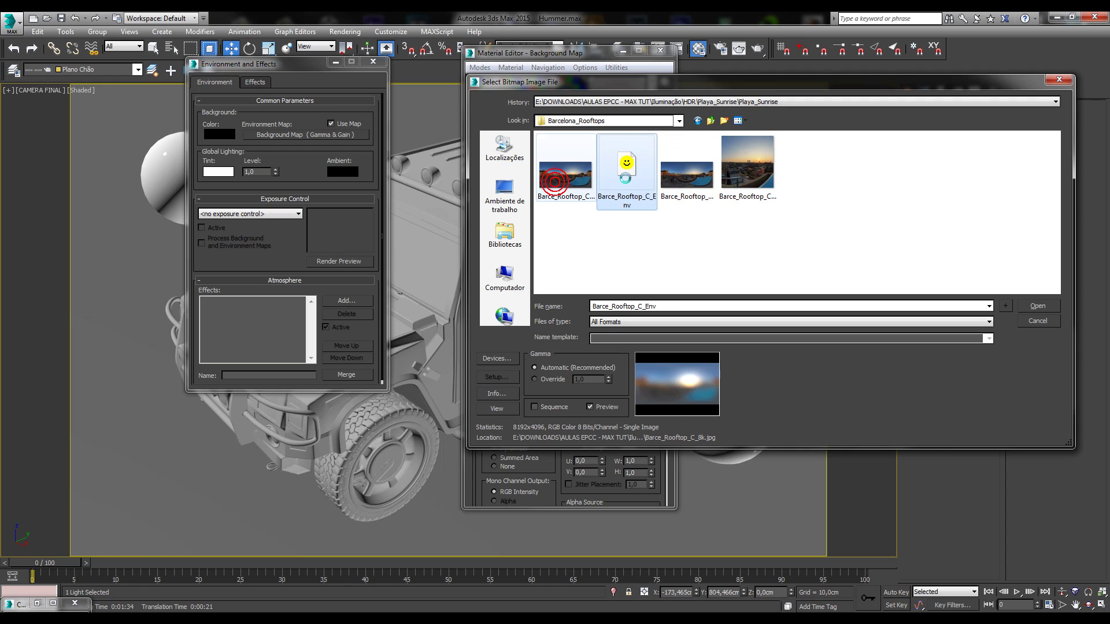
click(554, 181)
click(666, 173)
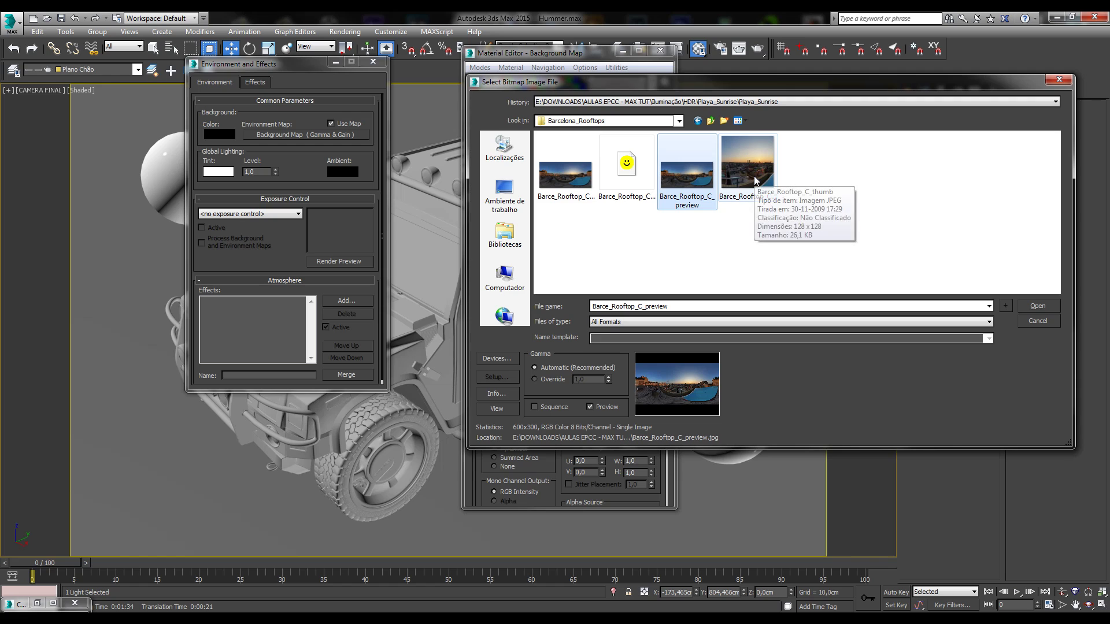
click(754, 181)
click(630, 167)
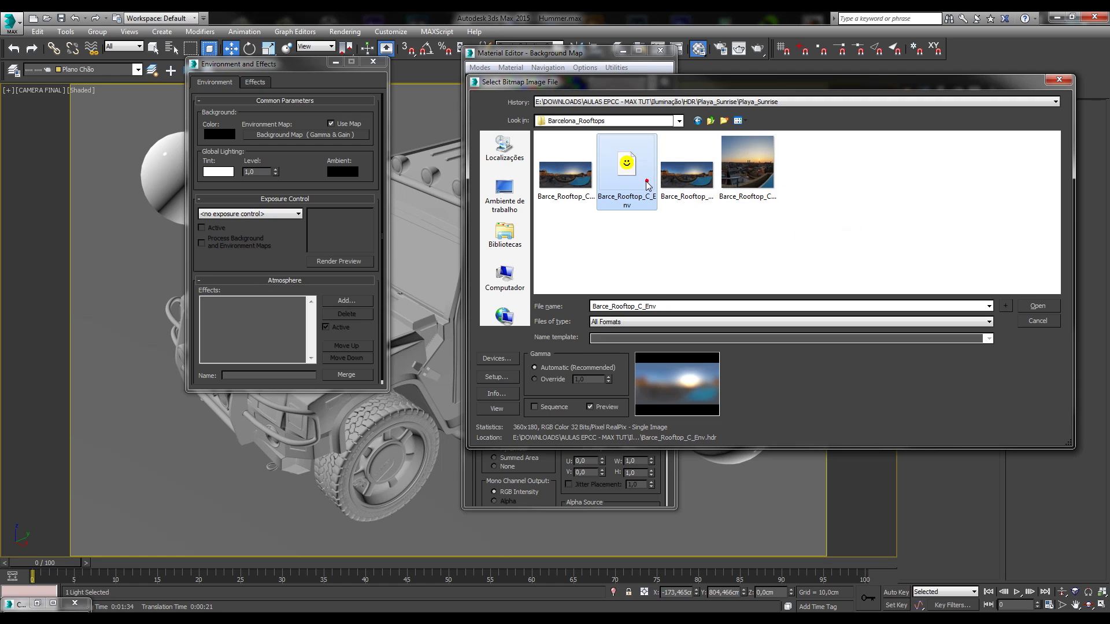
Browse to the HDRs folder inside the 3dsMax Maps directory for the background bitmap selection
click(595, 101)
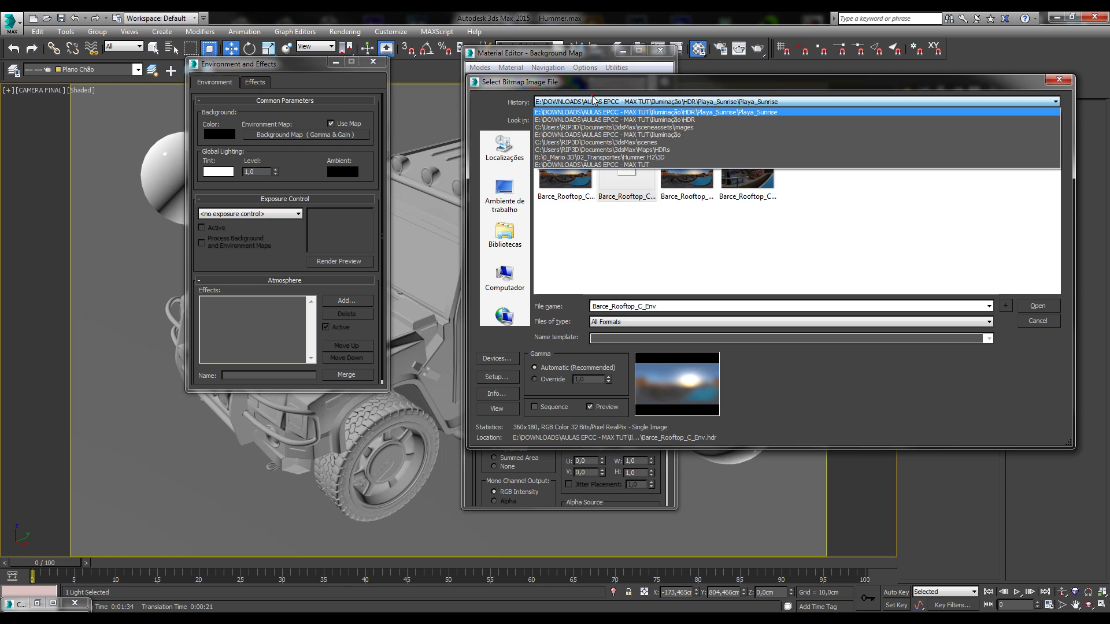
click(601, 142)
click(711, 121)
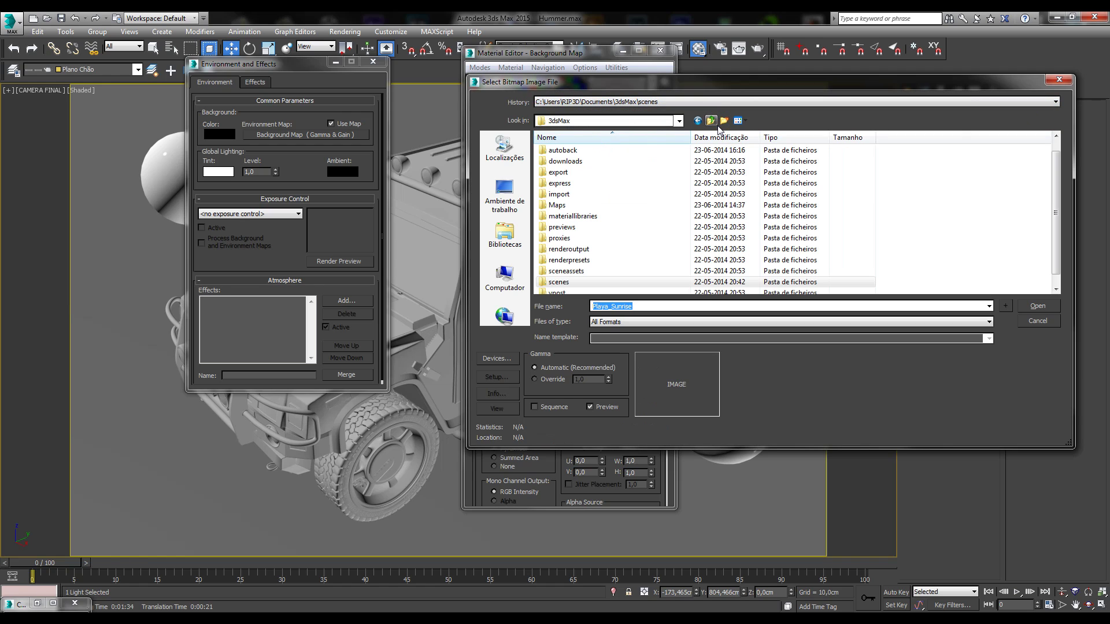
click(558, 205)
double_click(558, 204)
double_click(558, 150)
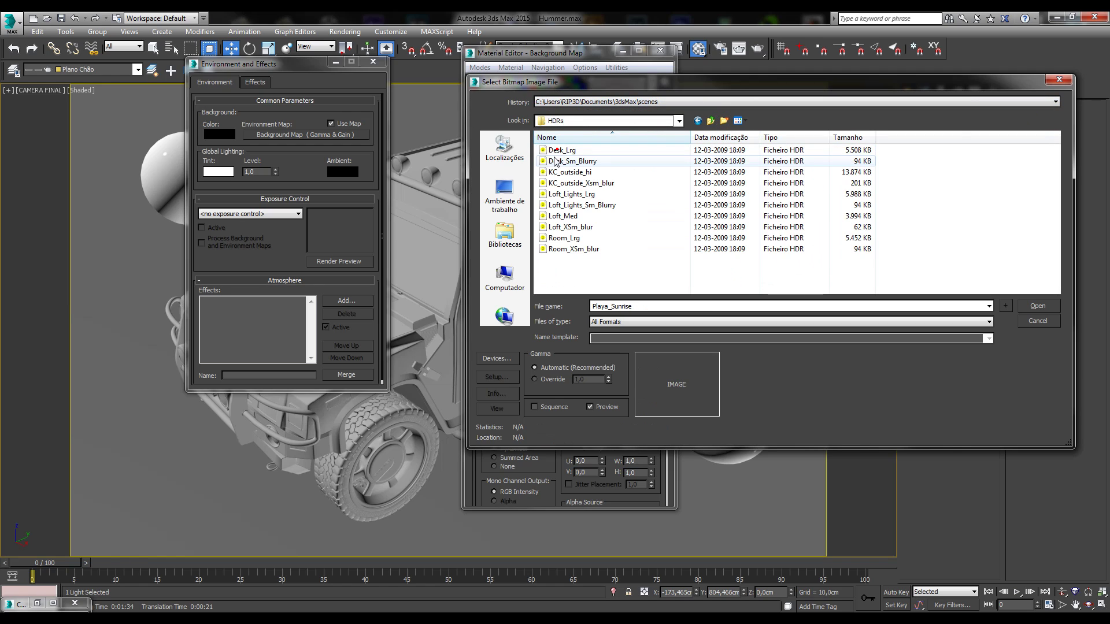
Examine the previews of the HDR images in the HDRs folder, comparing KC_outside_hi with its blurred version KC_outside_Xsm_blur
click(554, 161)
key(Down)
key(Down)
key(Down)
key(Down)
key(Down)
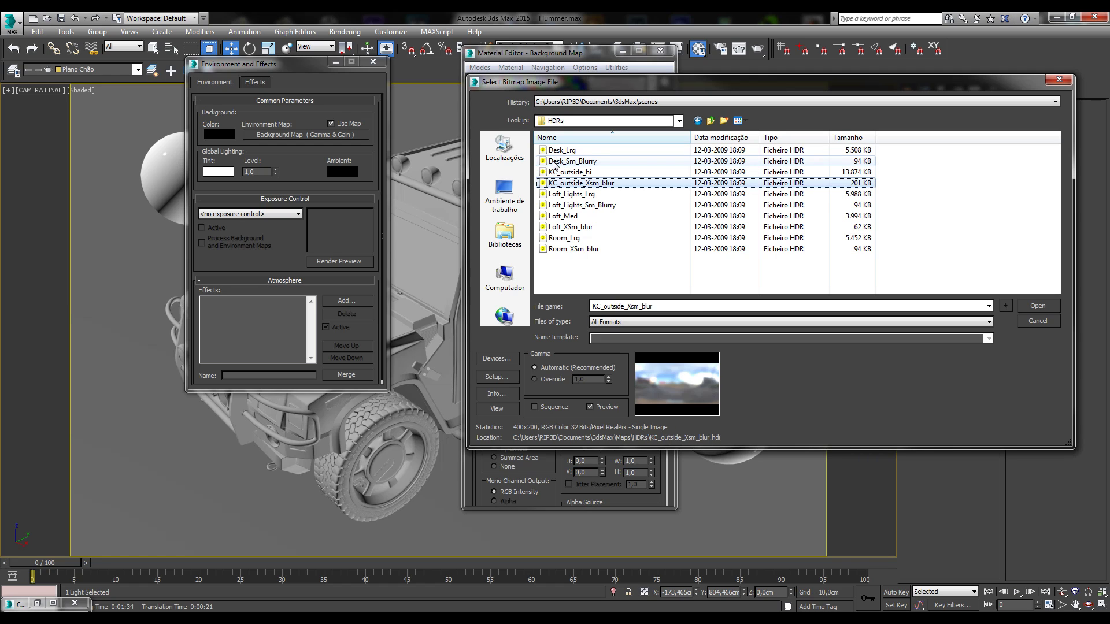
key(Down)
key(Down)
key(Down)
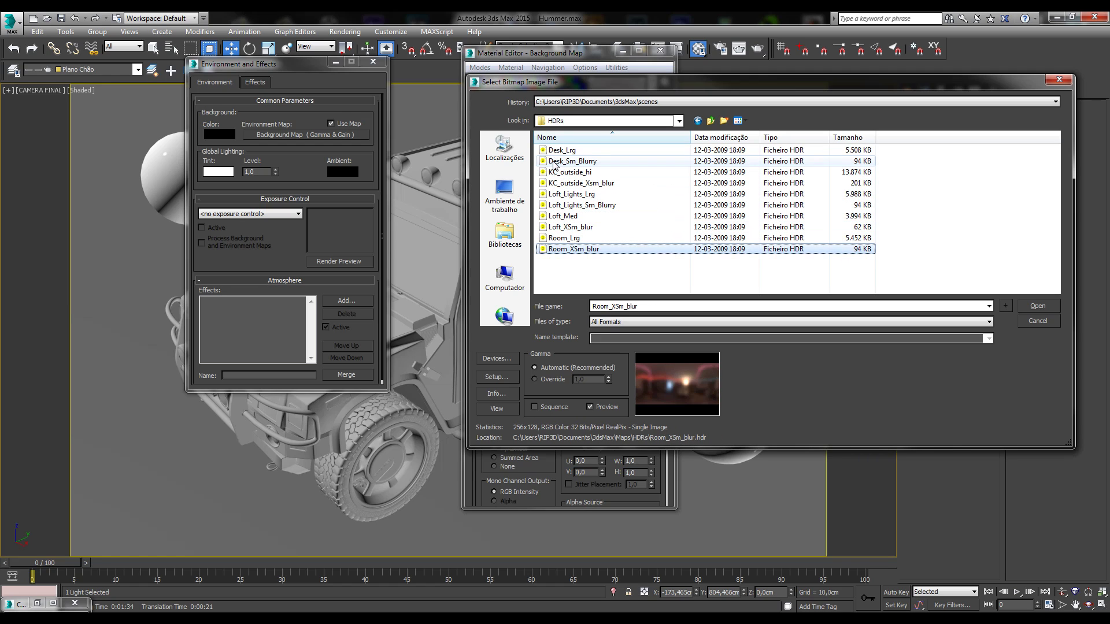
key(Up)
key(Up)
key(Up)
key(Up)
key(Up)
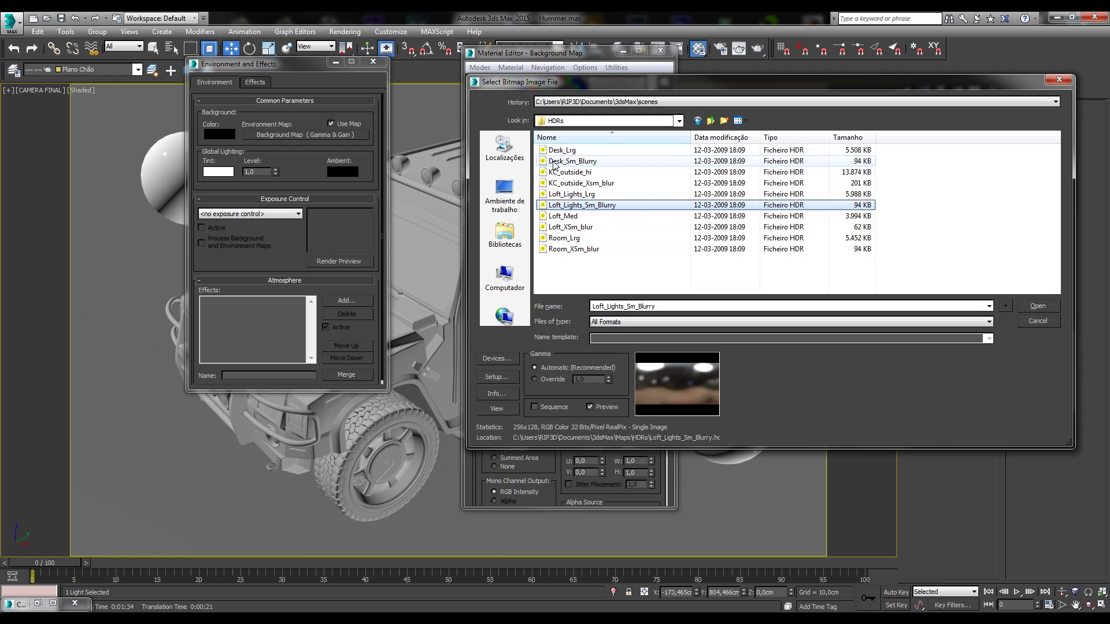
key(Up)
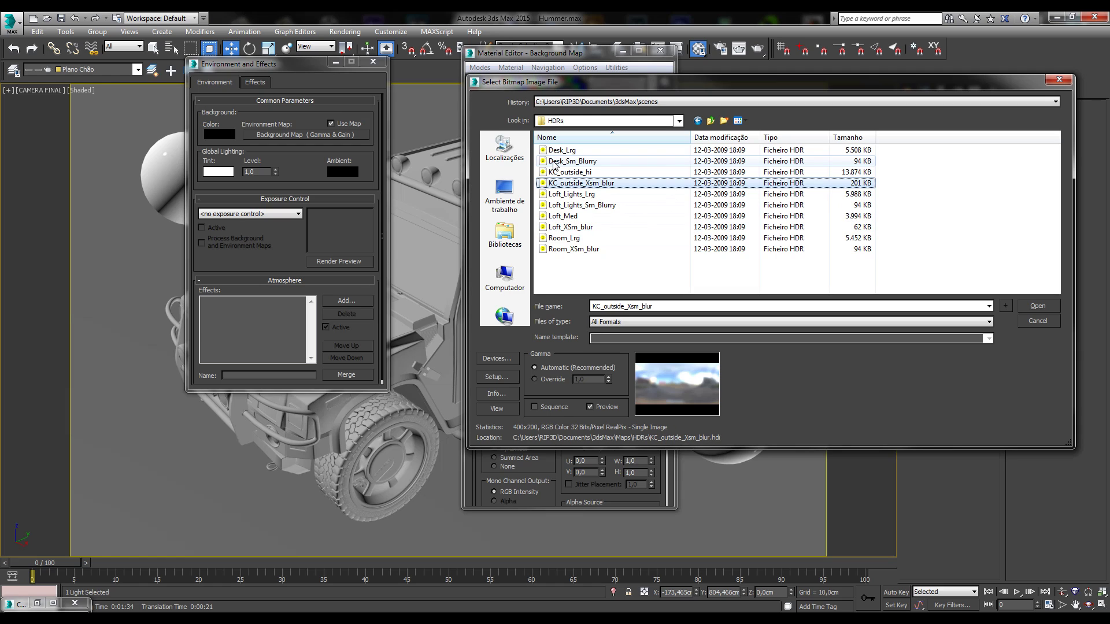
key(Up)
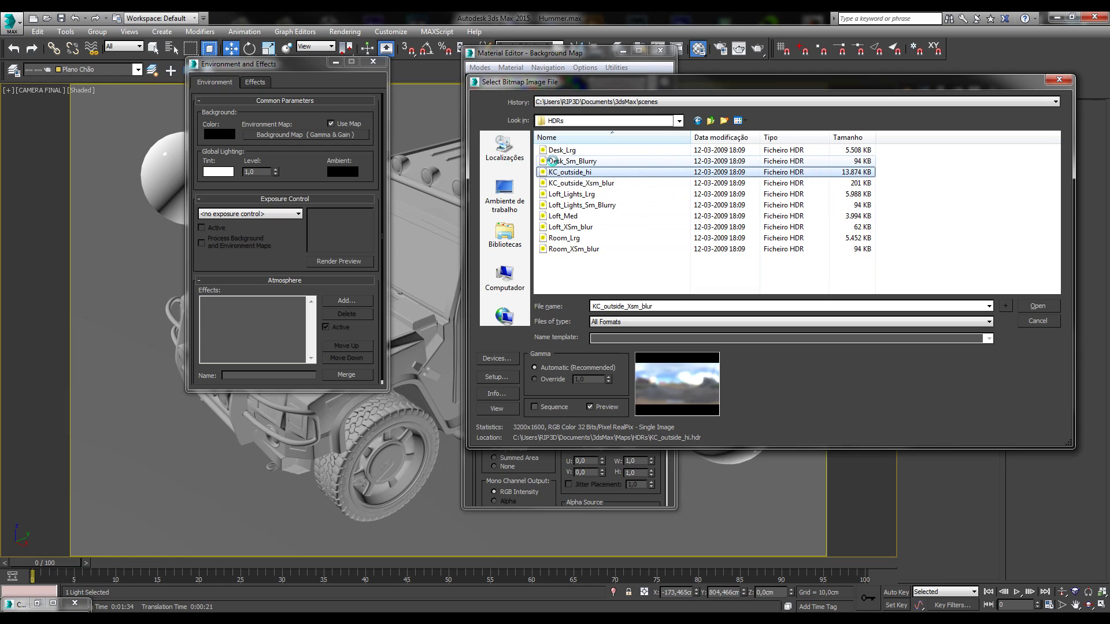
key(Down)
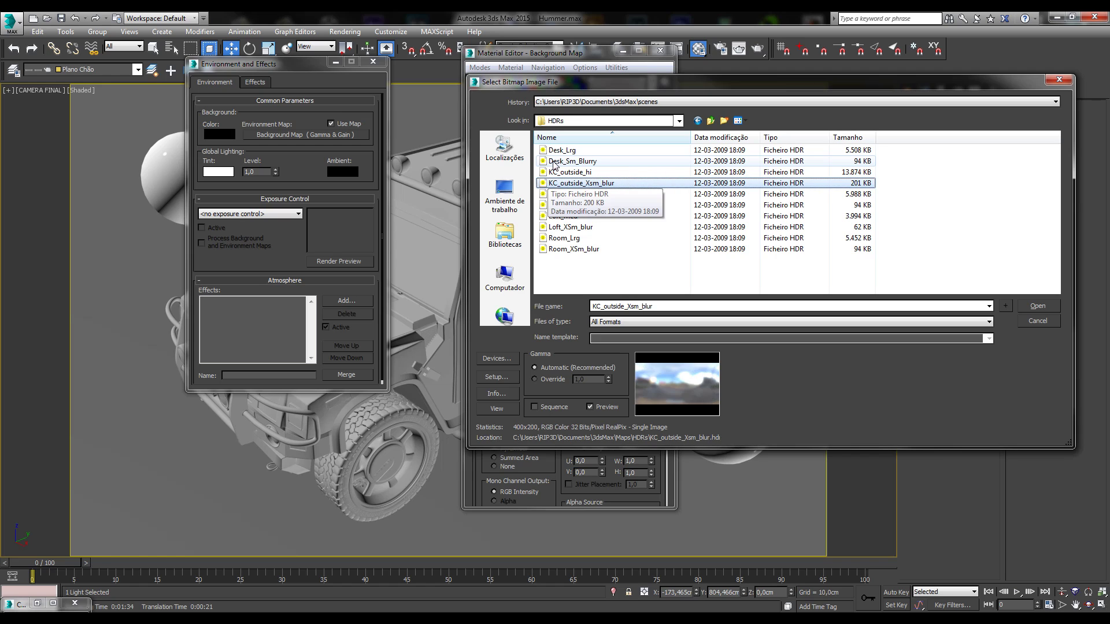
Load KC_outside_hi.hdr as the background bitmap with Real Pixels (32 bpp) internal storage
click(554, 162)
click(549, 172)
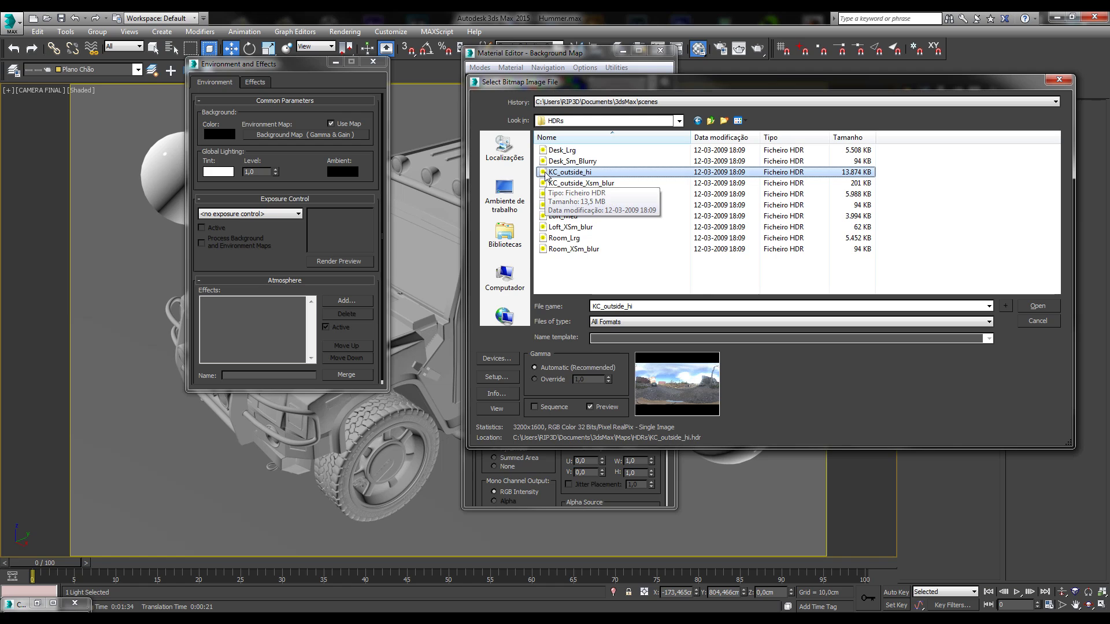
double_click(547, 173)
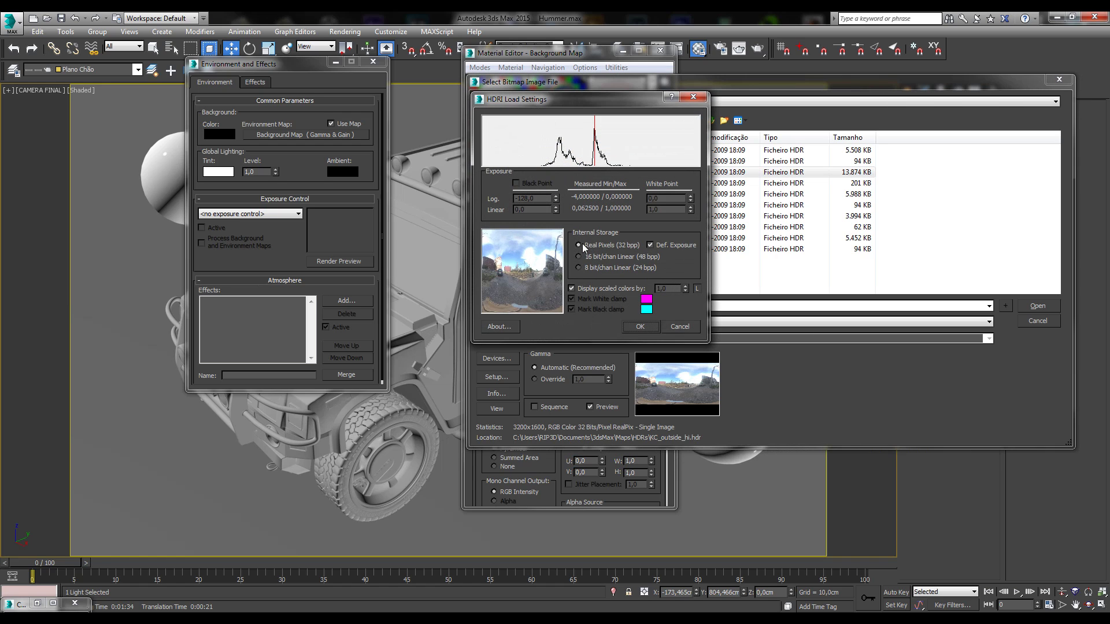
click(639, 327)
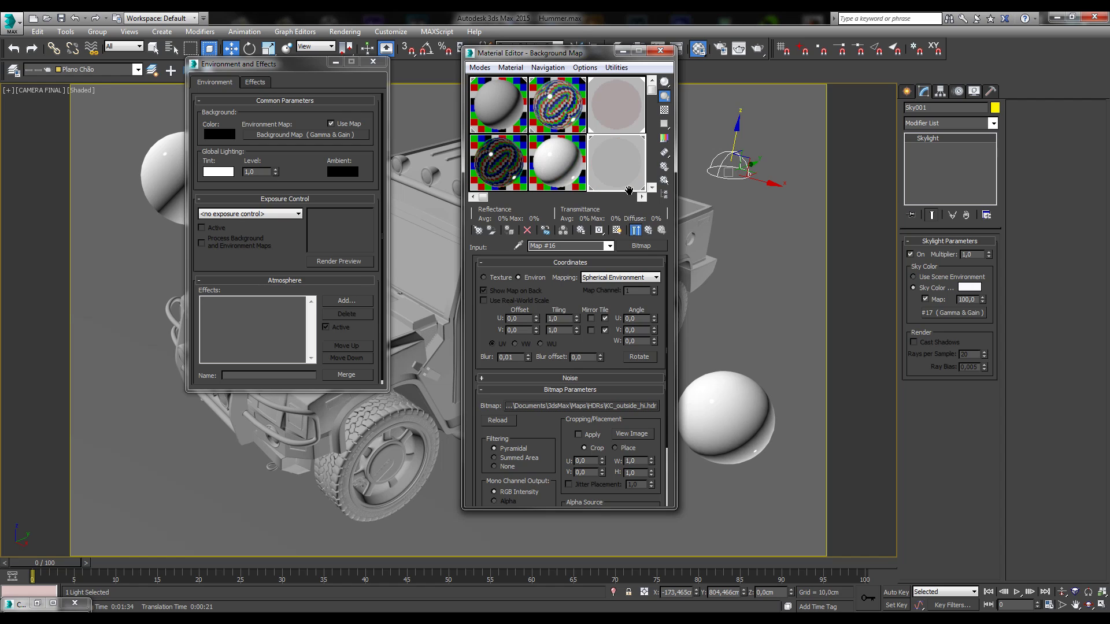
Switch the skylight's colour source to the scene environment and close the Material Editor and the environment settings
click(648, 231)
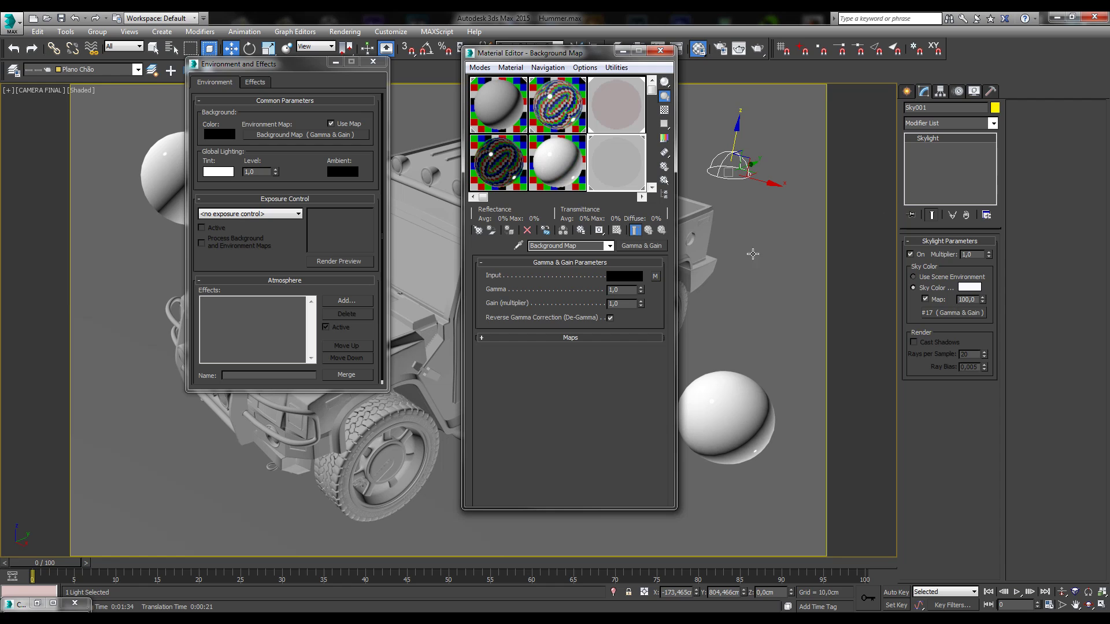
click(923, 279)
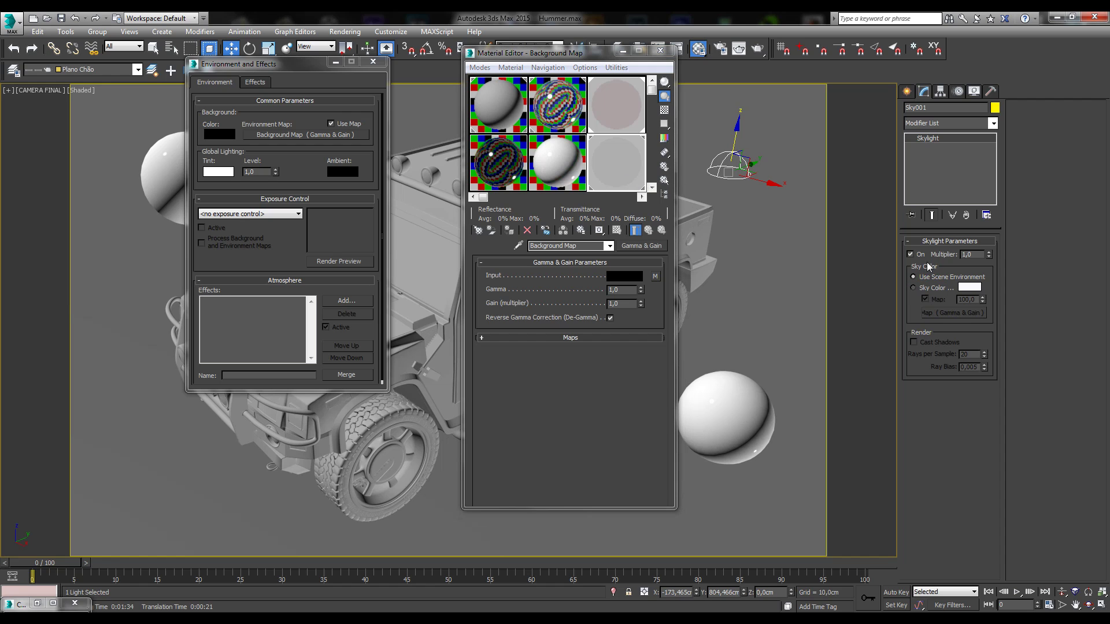
click(660, 51)
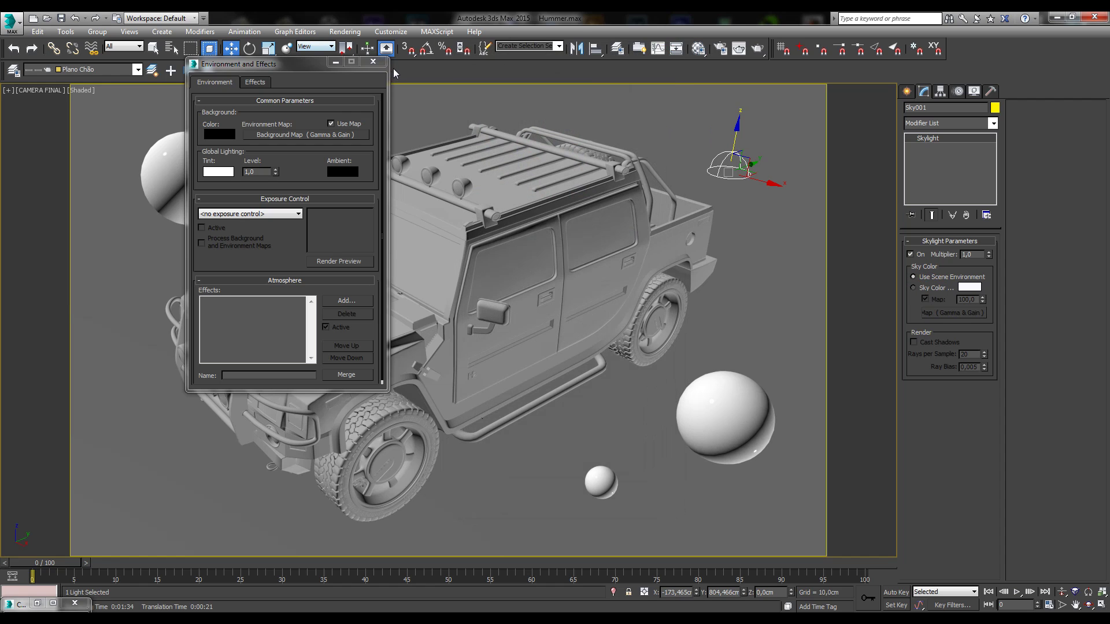
click(373, 61)
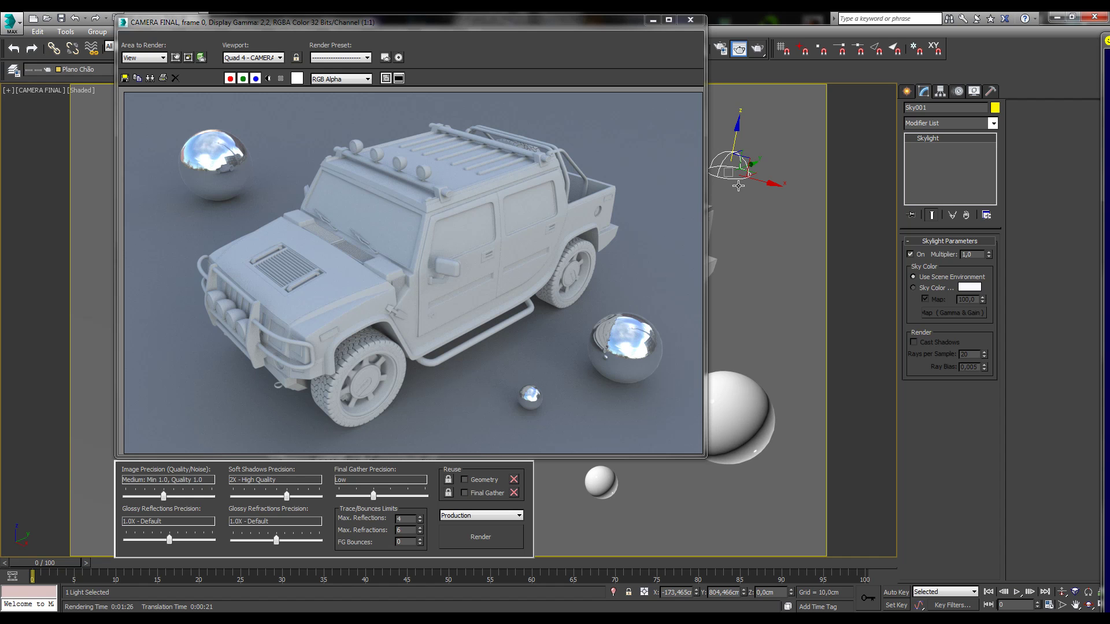
Compare the KC_outside_hi.hdr image with the rendered frame's lighting and sphere reflections, and minimize the rendered frame
drag(1109, 41, 462, 22)
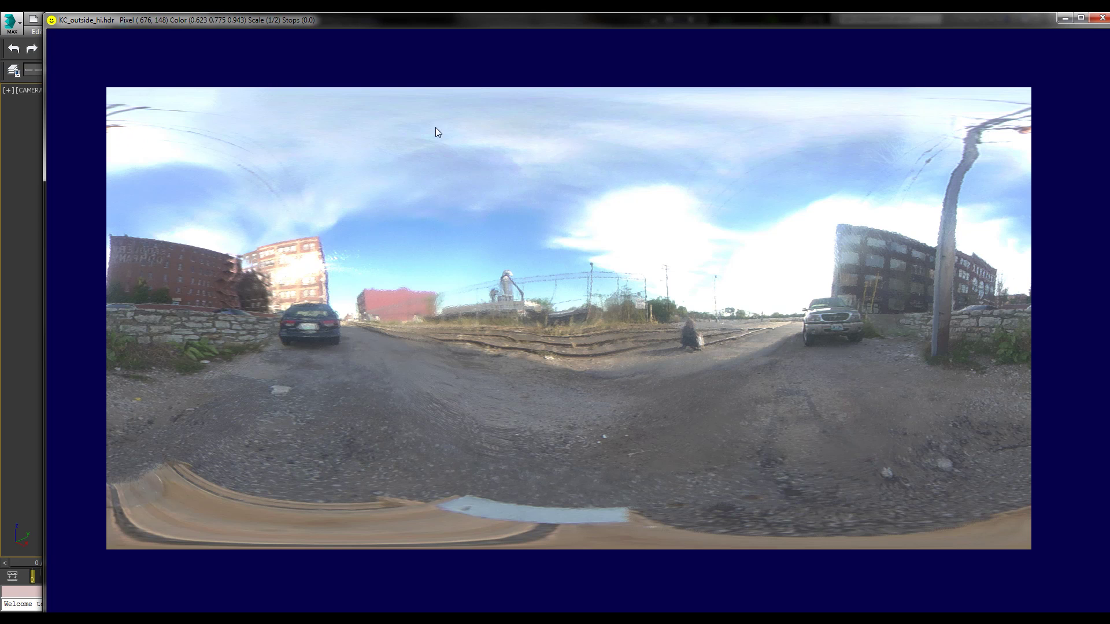
drag(875, 19, 1109, 104)
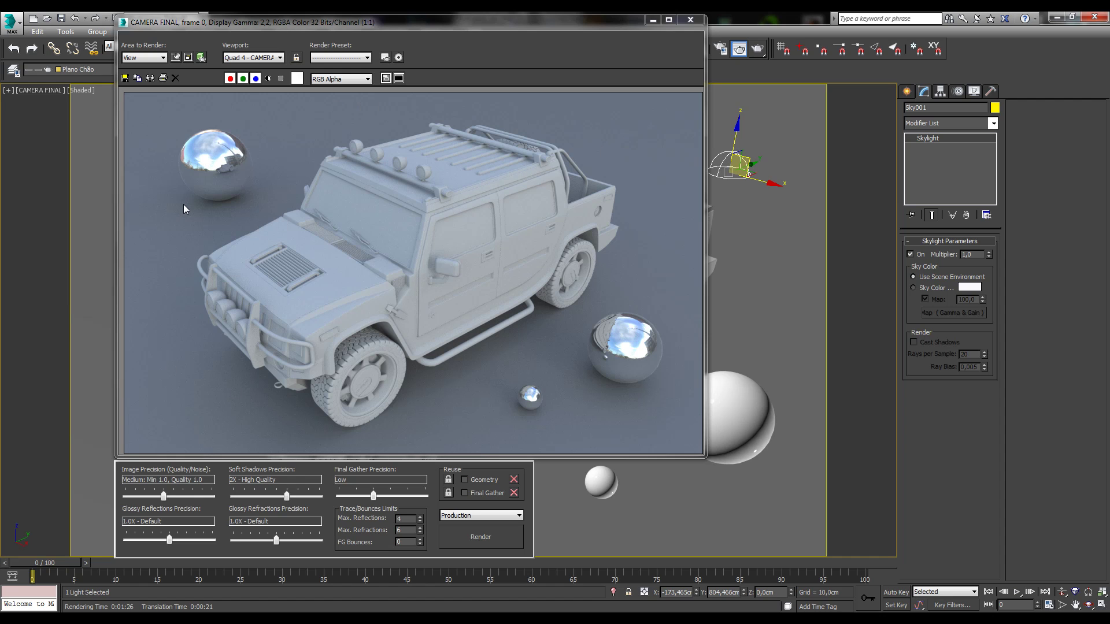
click(652, 20)
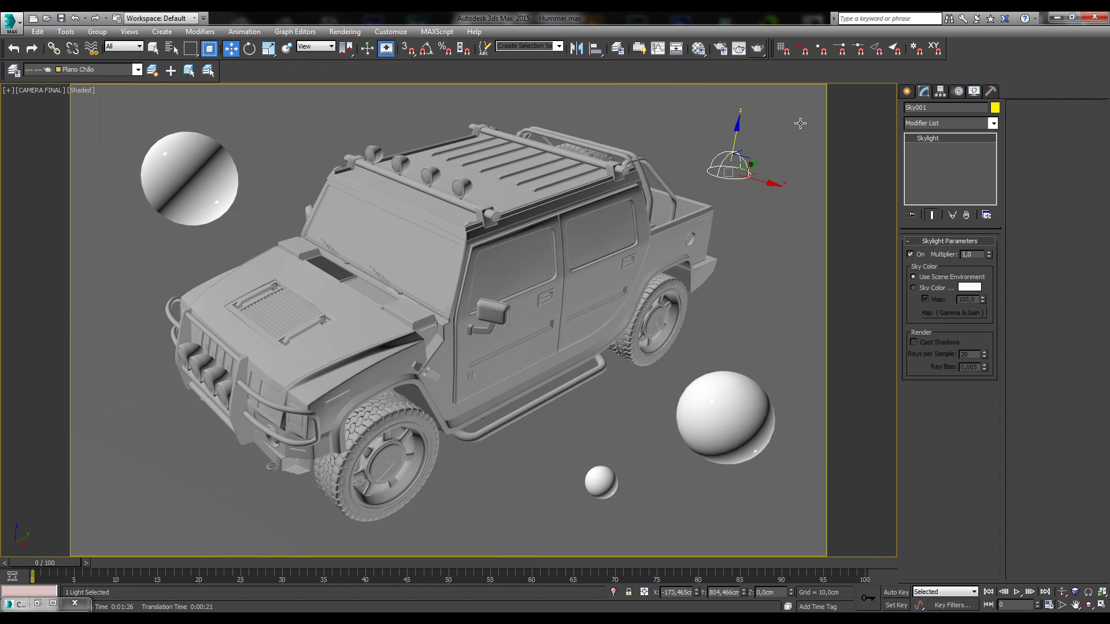
click(37, 603)
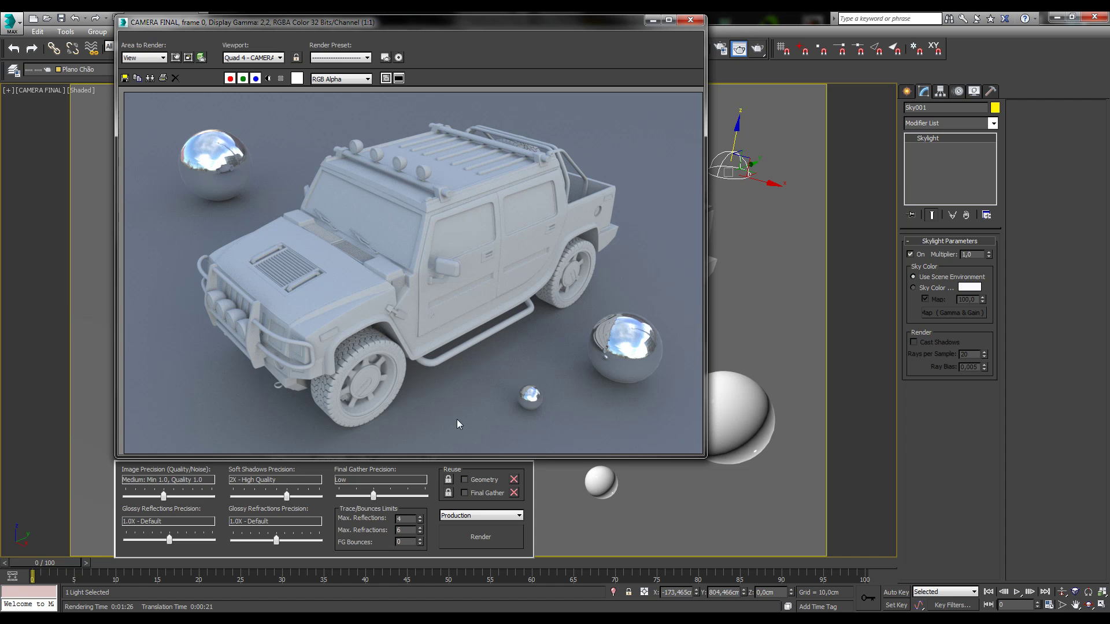
click(652, 22)
Start an mr Area Spot light and expand its shadow, ray traced shadow and area light parameters
click(906, 90)
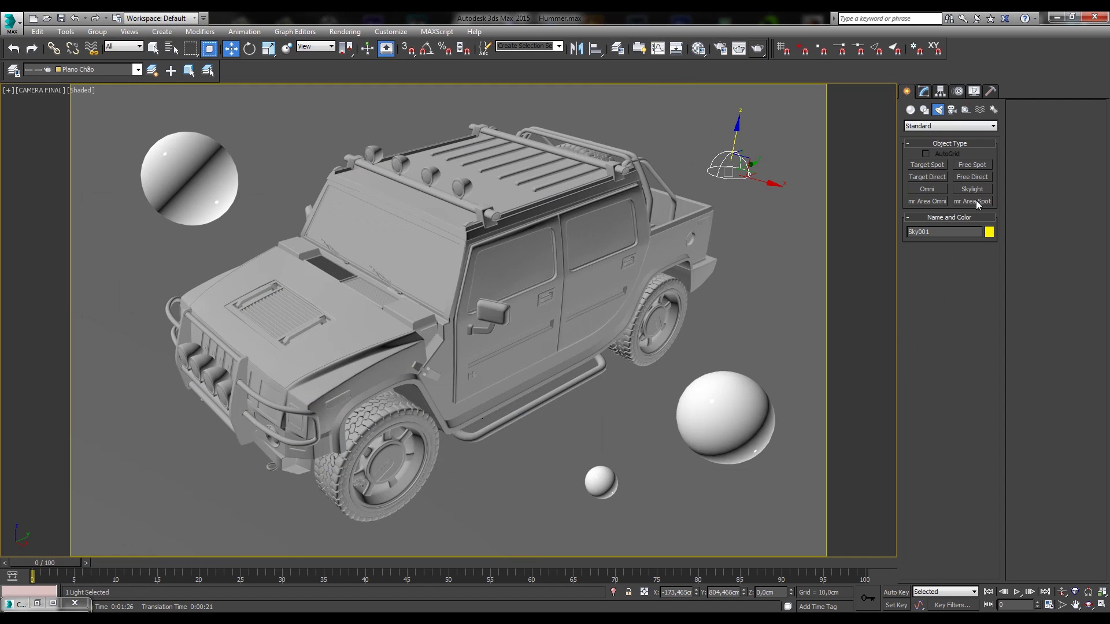
click(972, 202)
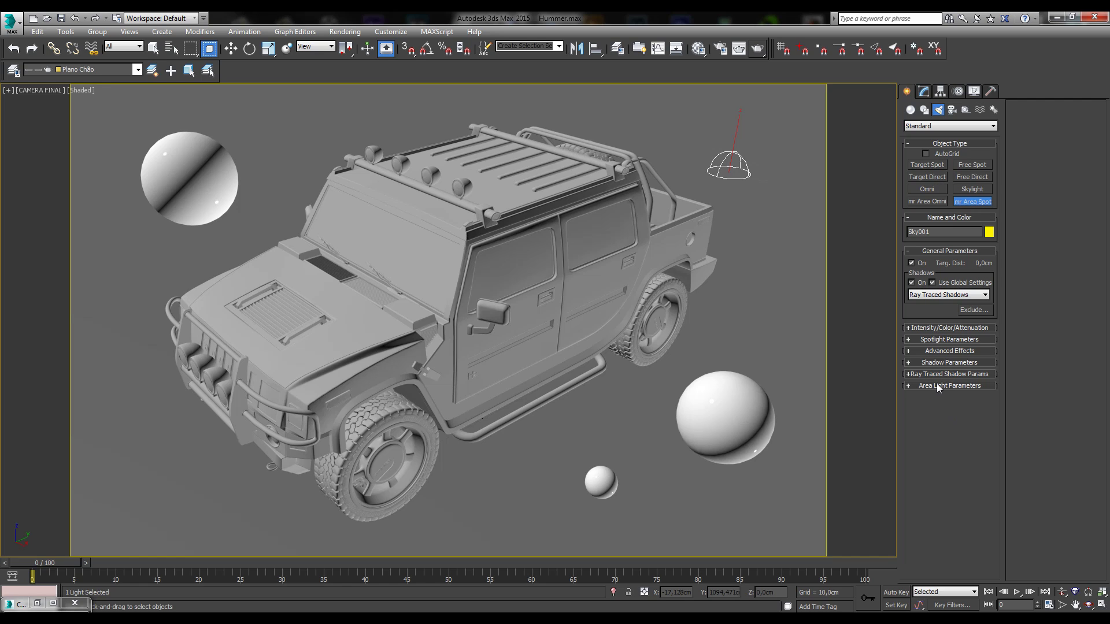
click(950, 363)
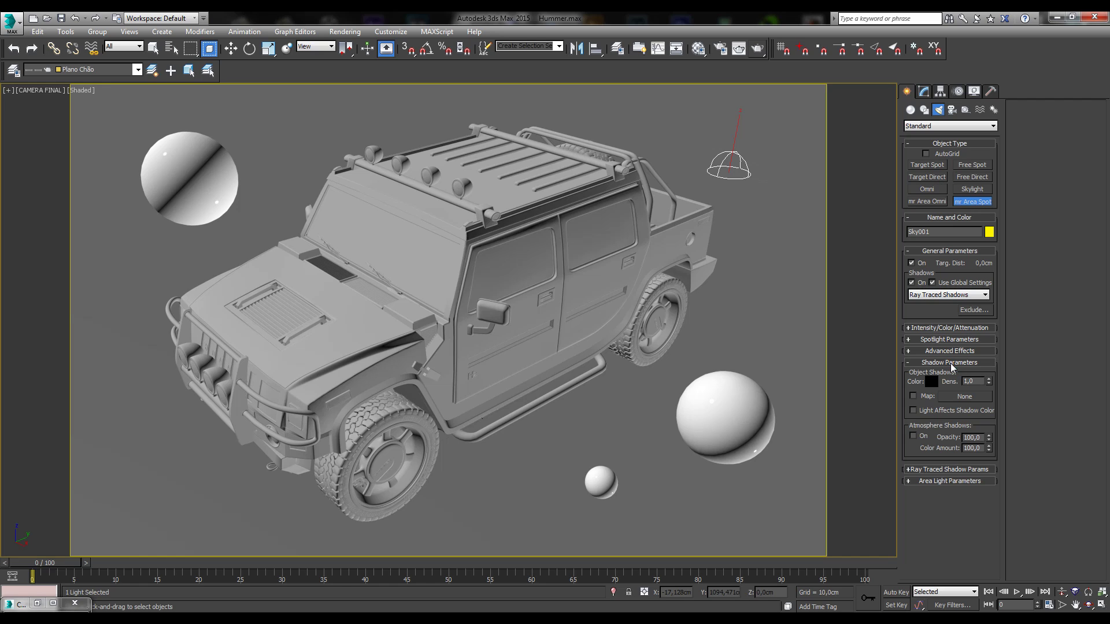
click(944, 469)
click(943, 528)
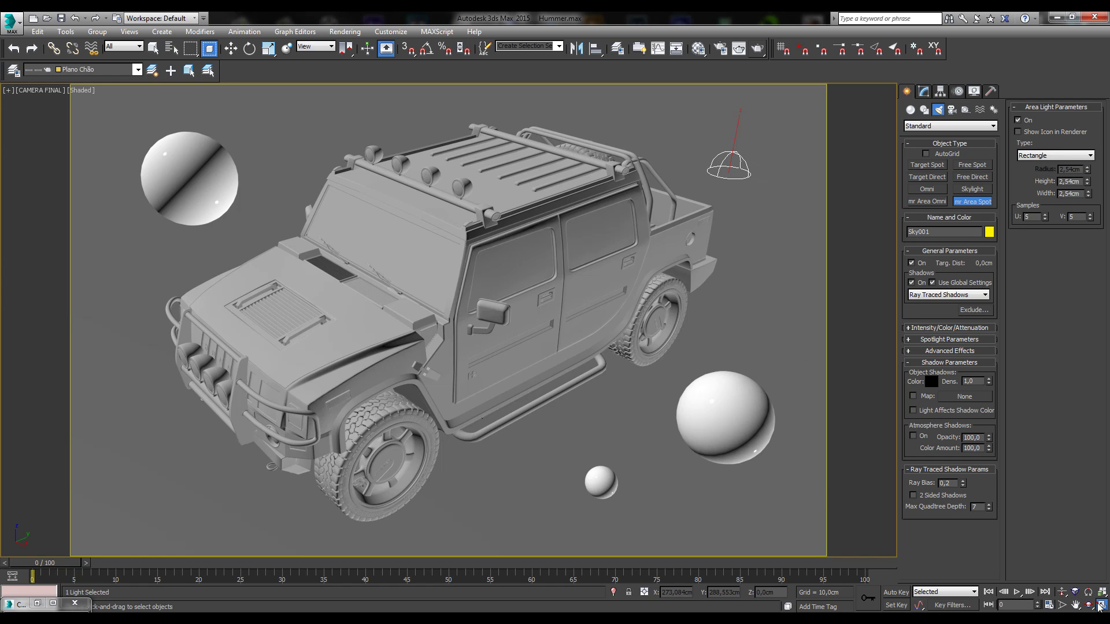
Show all four viewports and place the mr Area Spot beside the Hummer in the Top view, aimed at the vehicle
key(alt+w)
middle_click(222, 185)
scroll(222, 185, up, 3)
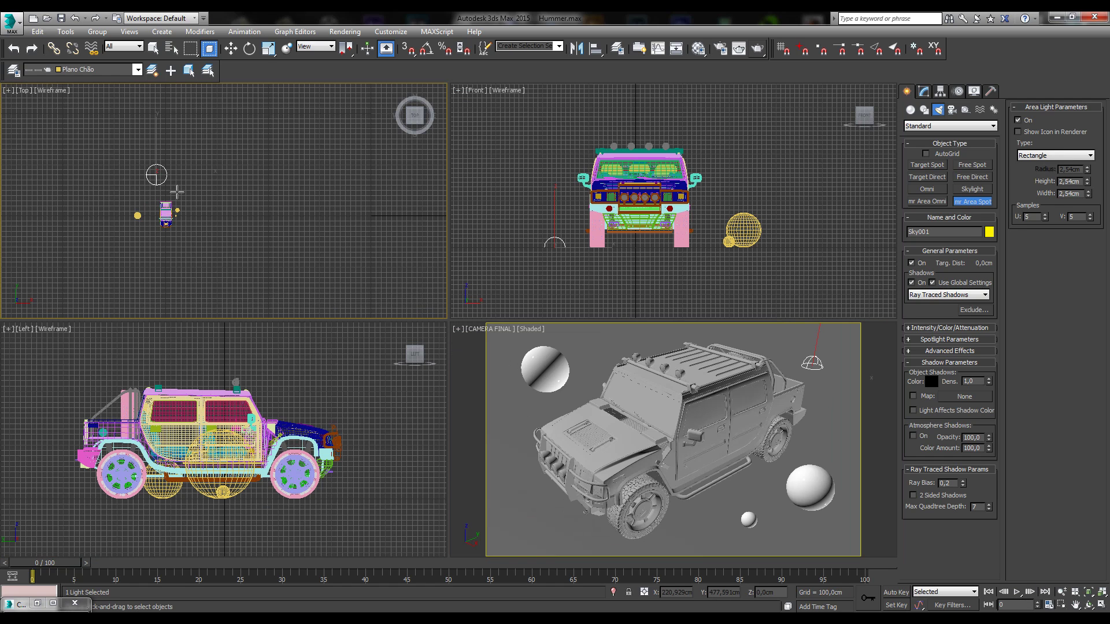
scroll(221, 185, up, 4)
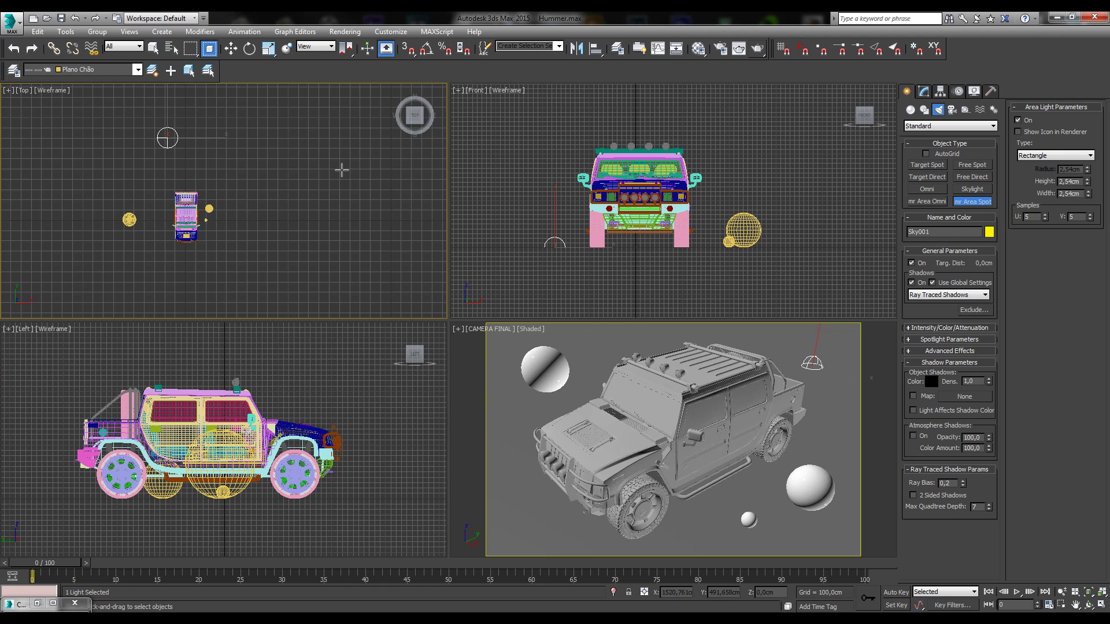
drag(341, 168, 632, 247)
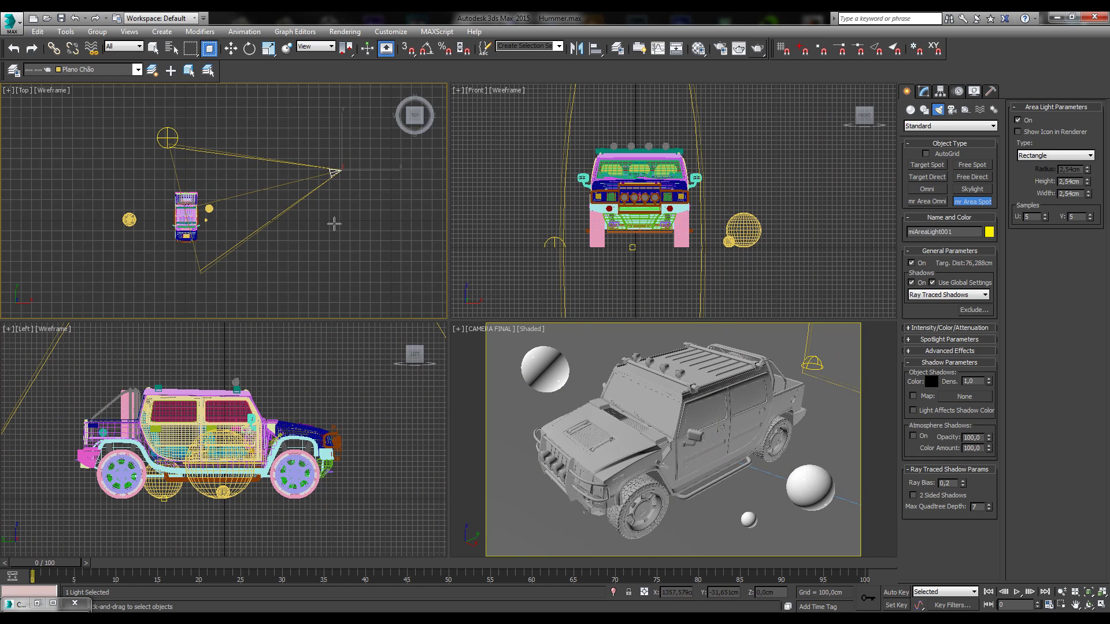
Move the area spot in the Front view closer to the Hummer and high above it, to about X 928 cm and Z 2096 cm
scroll(699, 249, down, 5)
scroll(699, 249, down, 4)
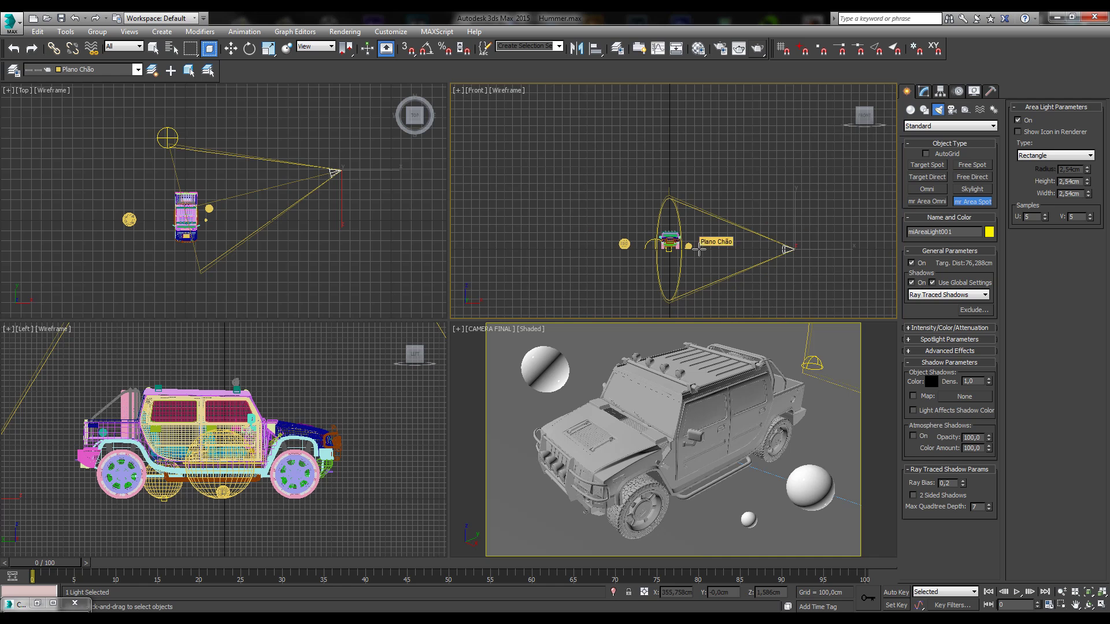
click(231, 49)
middle_drag(802, 239, 740, 260)
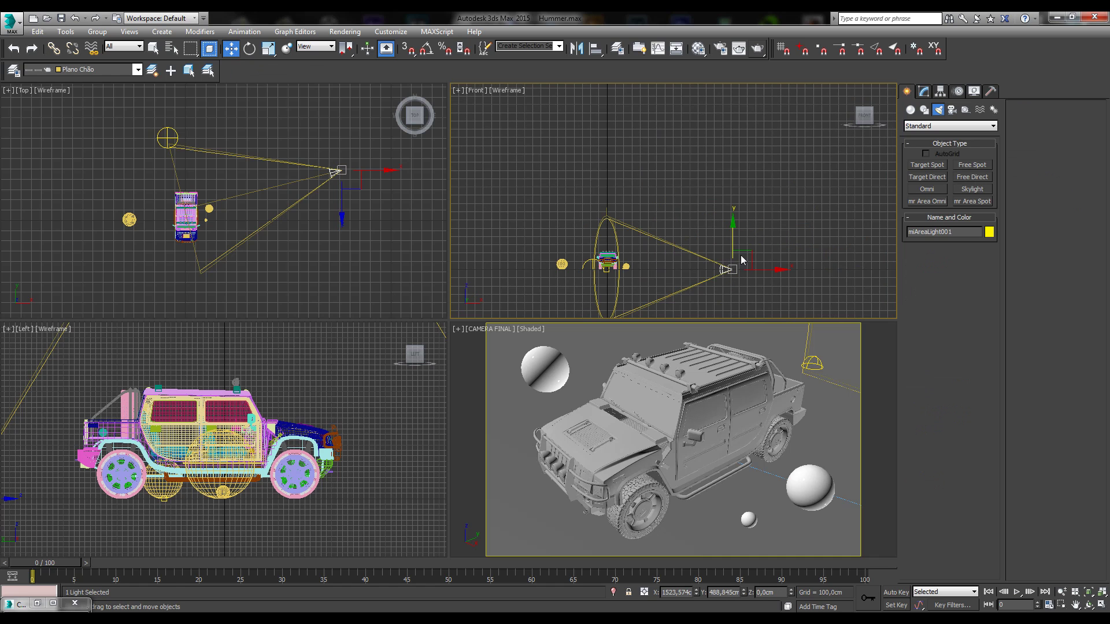
drag(746, 253, 698, 79)
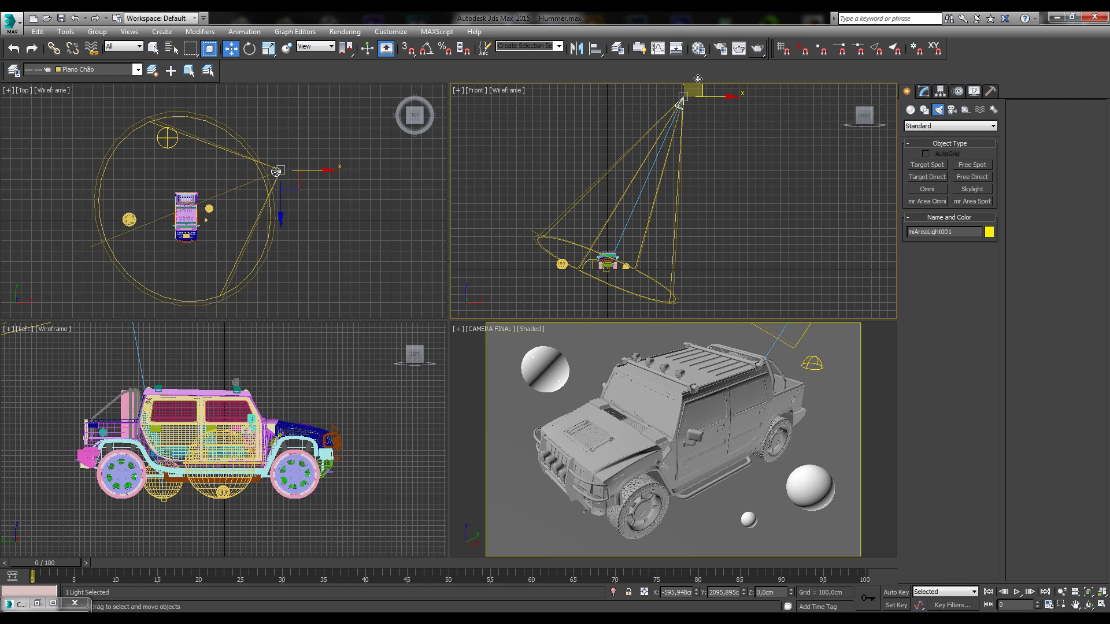
middle_drag(355, 206, 342, 211)
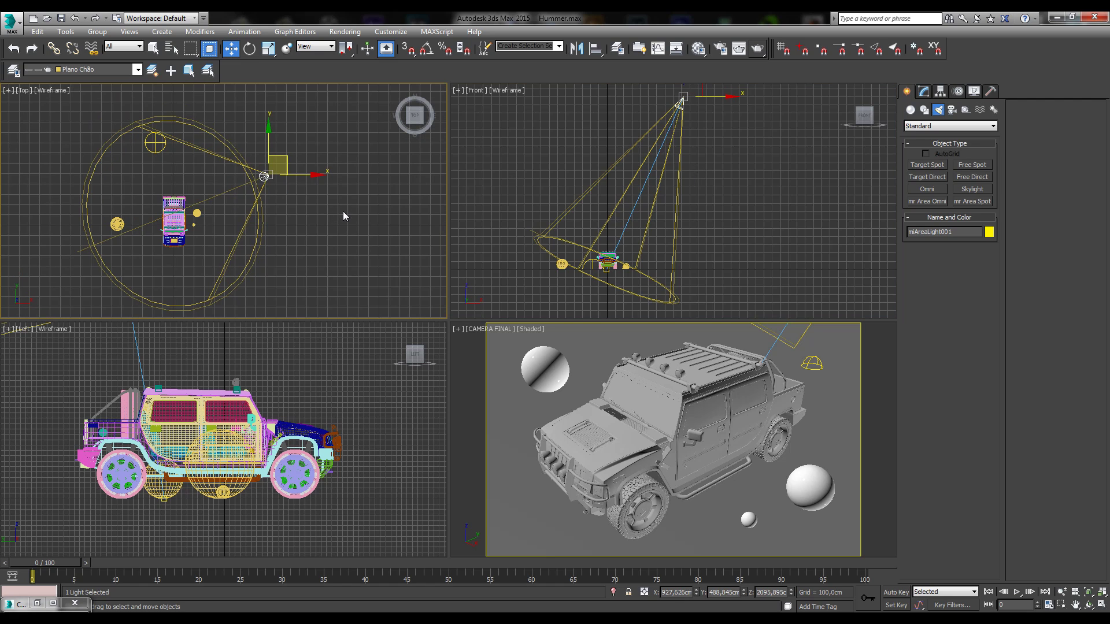
Expand the Advanced Effects, Spotlight and Area Light parameters of the placed area spot for editing
click(931, 92)
click(942, 373)
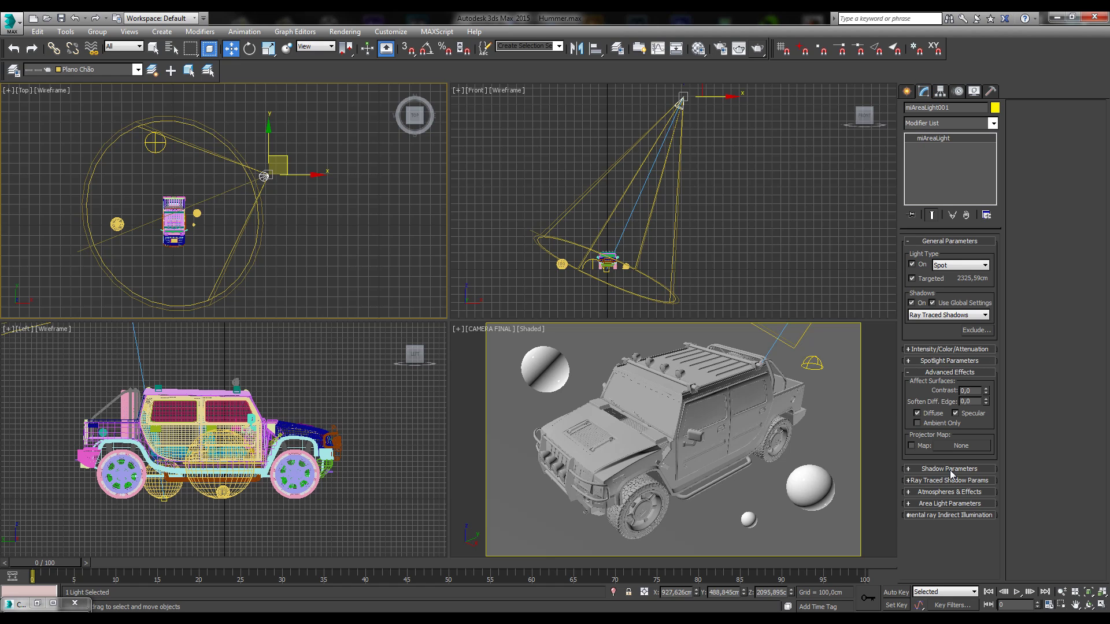
click(952, 361)
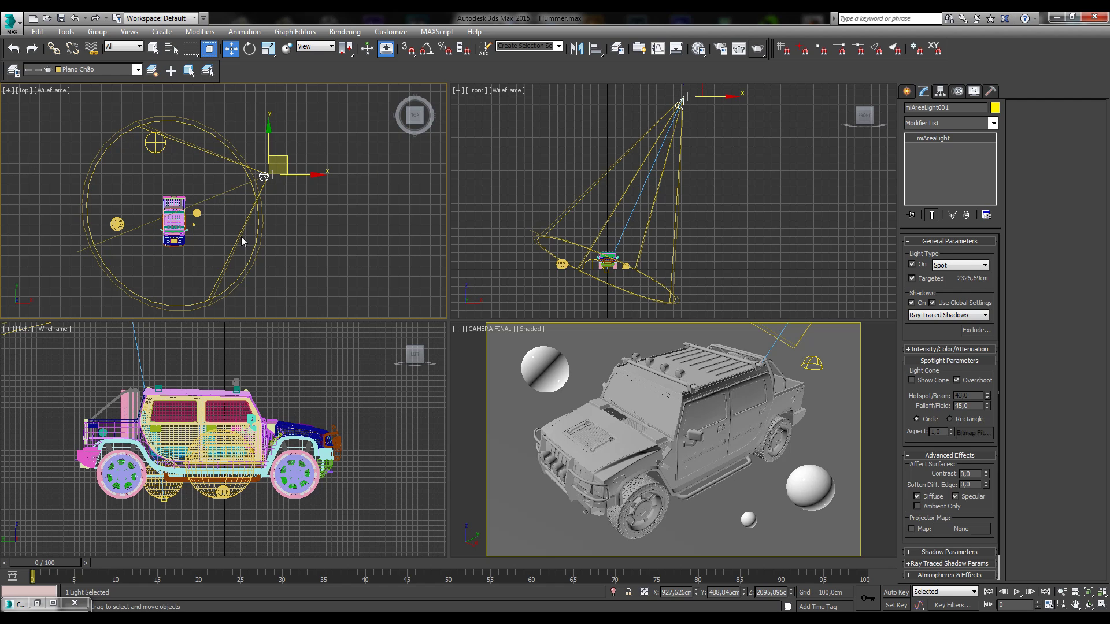
scroll(931, 451, down, 1)
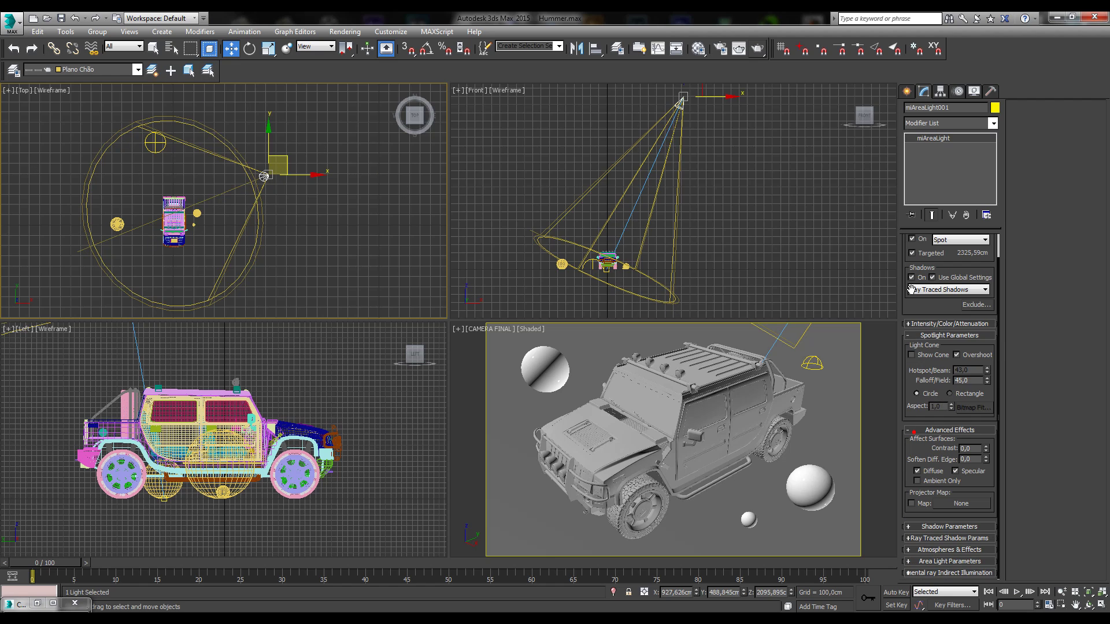
click(947, 561)
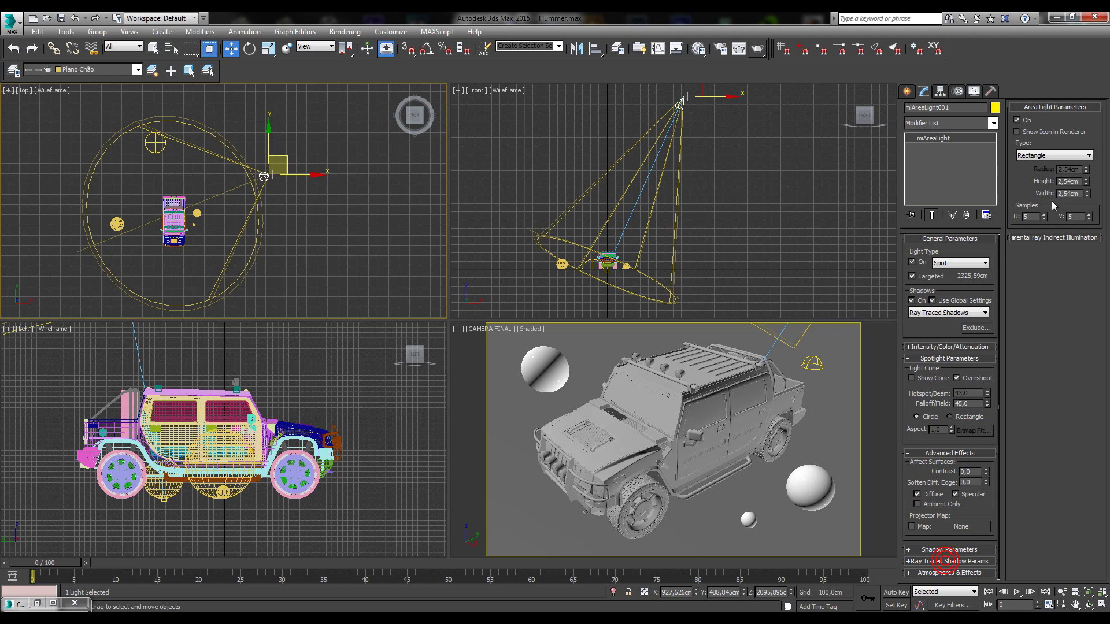
Change the area spot's light shape to Disc and raise its radius to about 92 cm
click(1032, 154)
click(1032, 174)
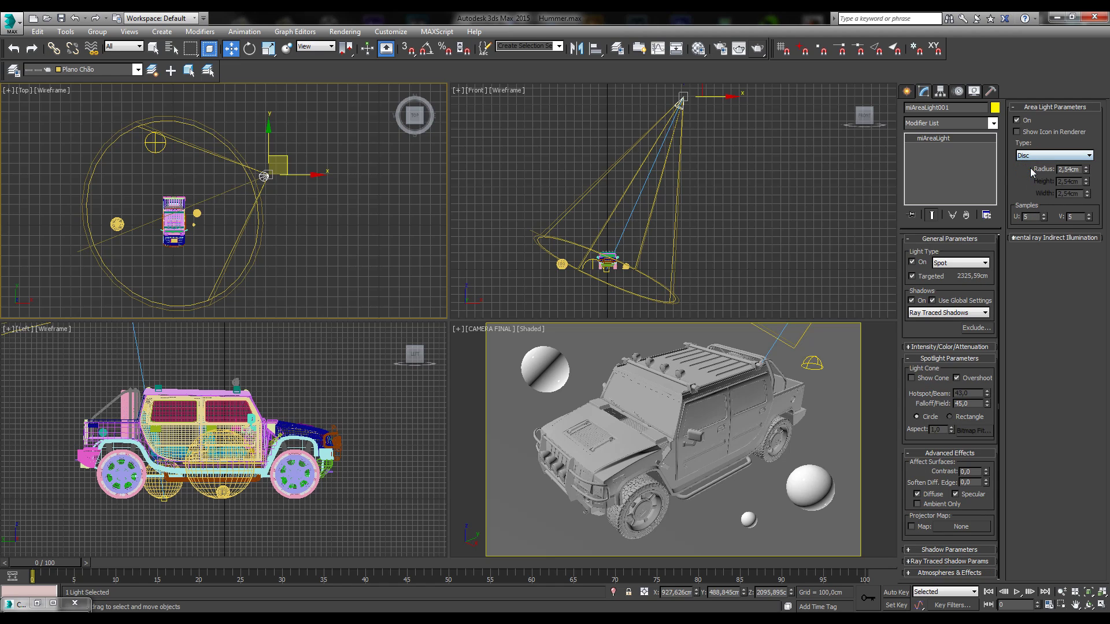
drag(1082, 169, 1029, 167)
click(1078, 171)
drag(1087, 170, 1072, 19)
View the KC_outside_hi.hdr panorama for reference and close it
drag(1063, 347, 1035, 269)
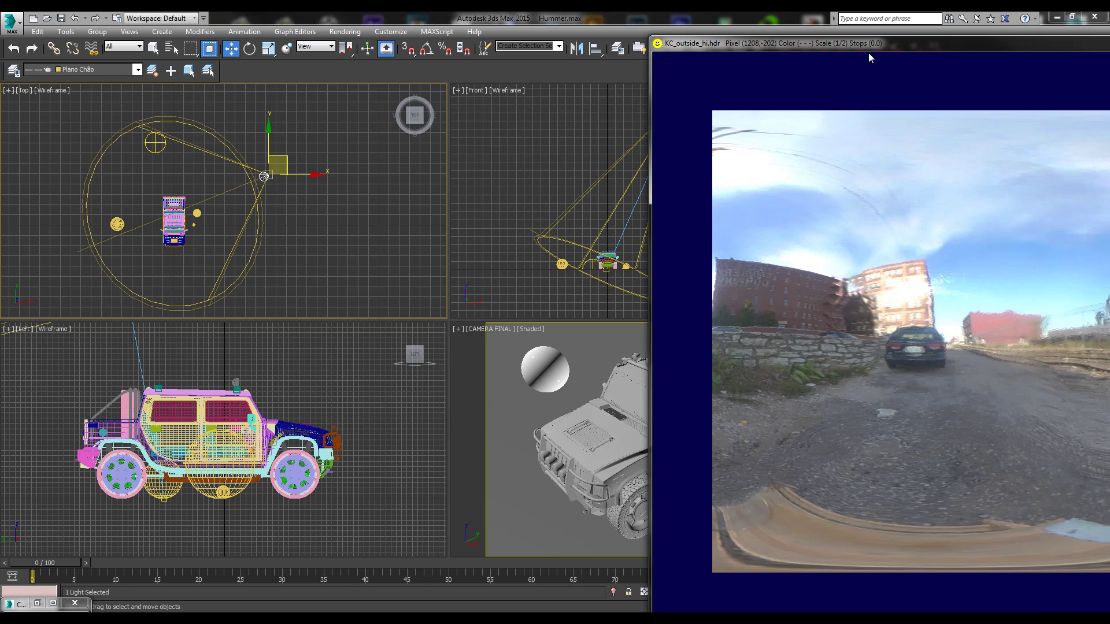
drag(868, 53, 1092, 67)
key(alt+F4)
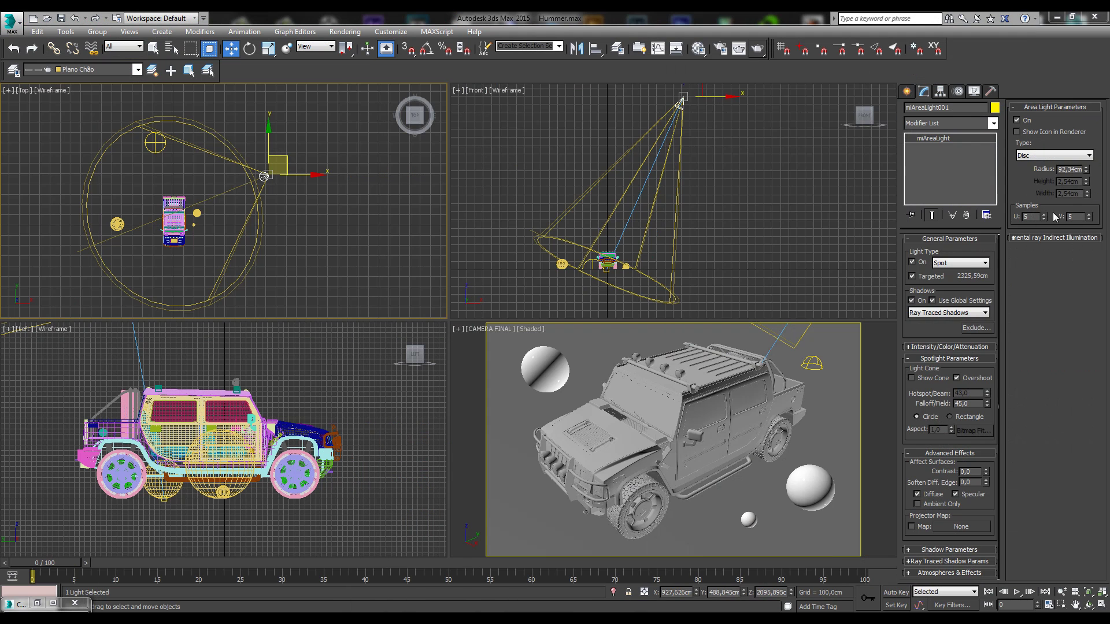
Set the disc area light's radius to 2 cm
double_click(1078, 169)
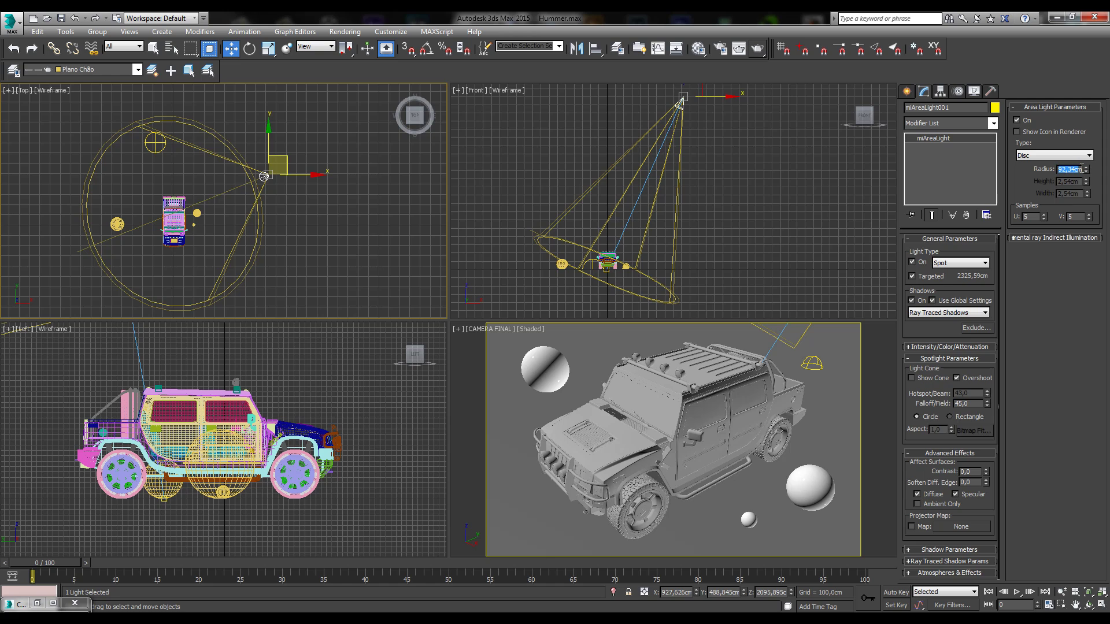
text(2)
key(Return)
double_click(1030, 216)
click(1084, 172)
drag(1079, 170, 1042, 165)
drag(1088, 166, 1086, 169)
click(1074, 170)
text(2)
key(Return)
Expand the area spot's Intensity/Color/Attenuation parameters and give the light a pale yellow color
click(919, 334)
click(928, 347)
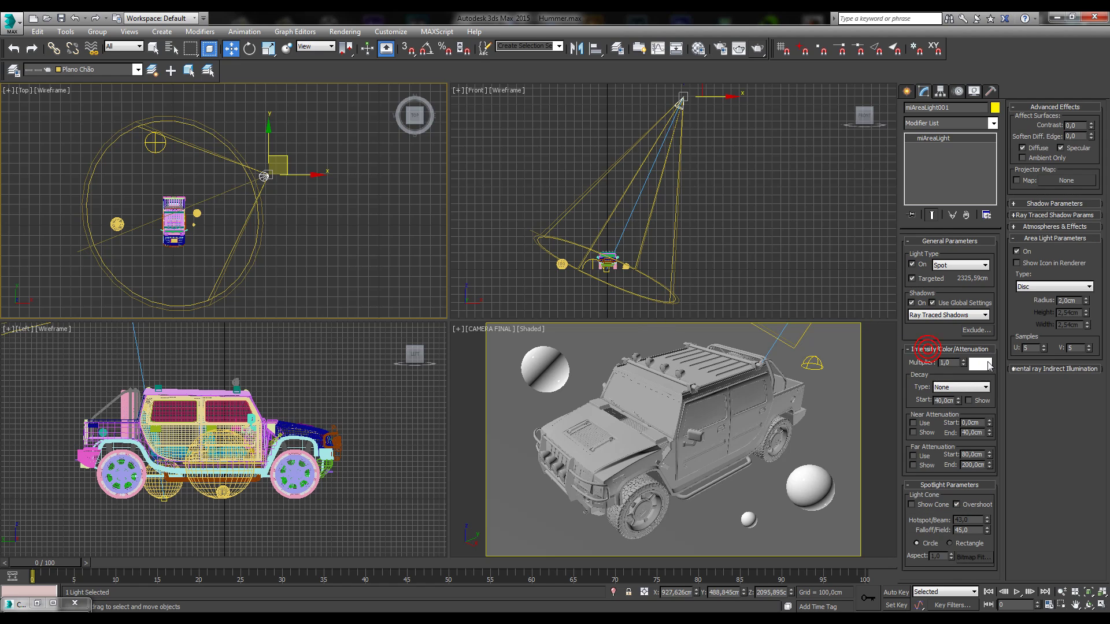
click(980, 364)
drag(240, 105, 247, 89)
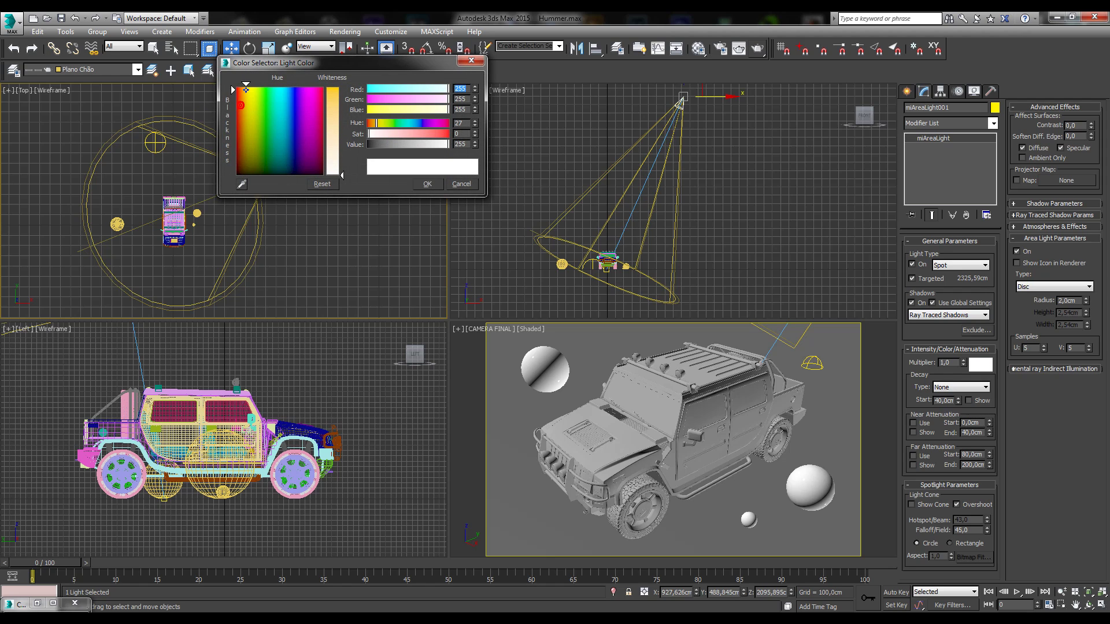
click(397, 110)
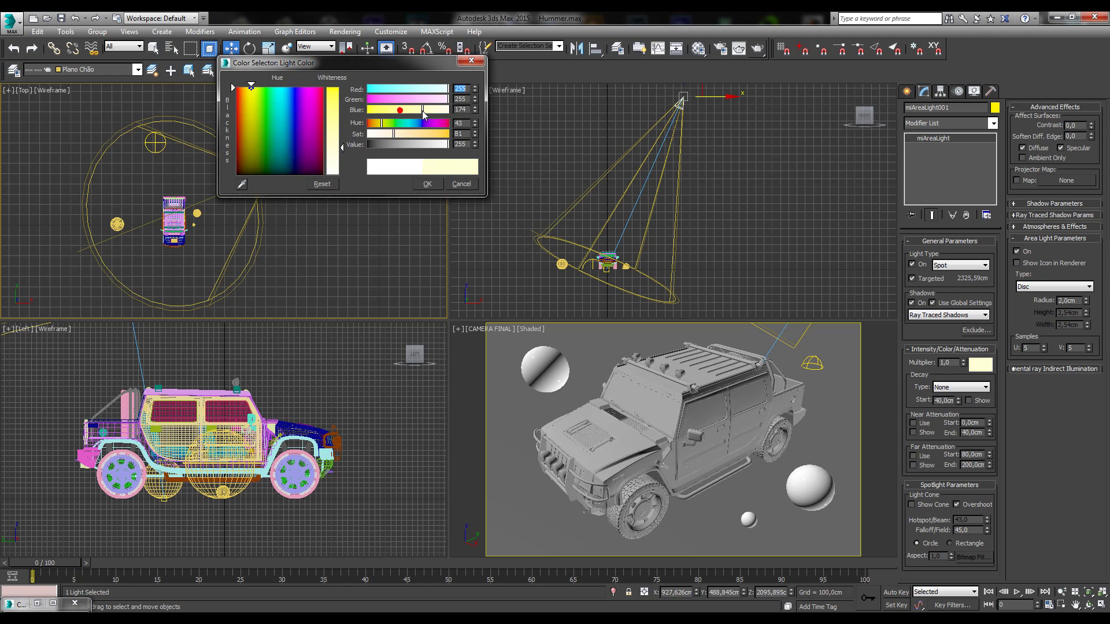
drag(342, 121, 346, 152)
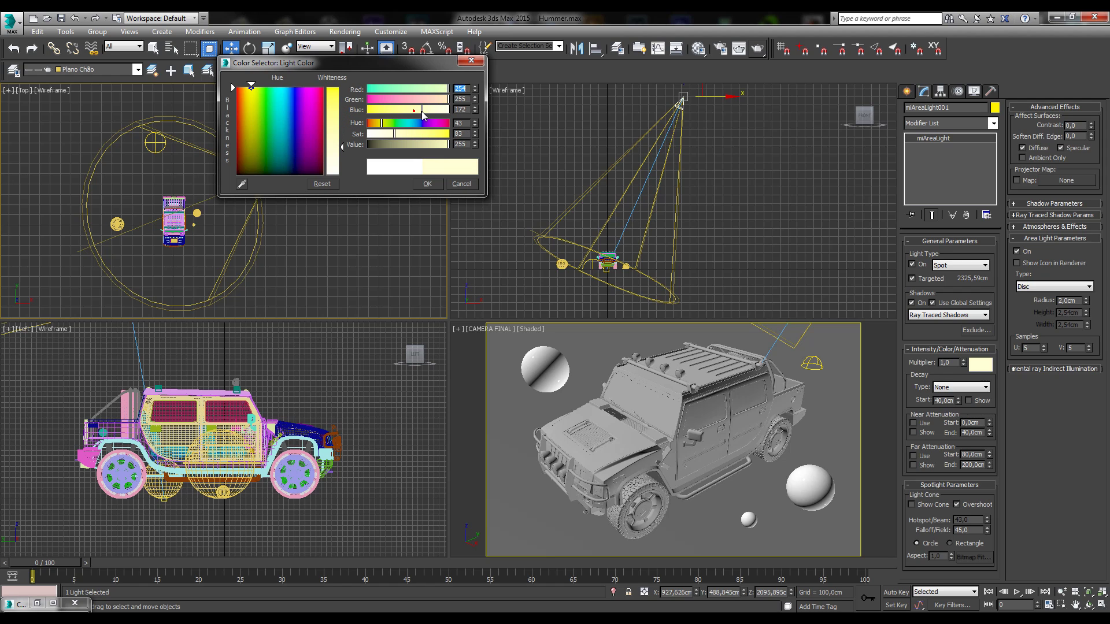
click(428, 185)
Render the CAMERA FINAL view to test the area spot together with the HDR lighting
right_click(551, 377)
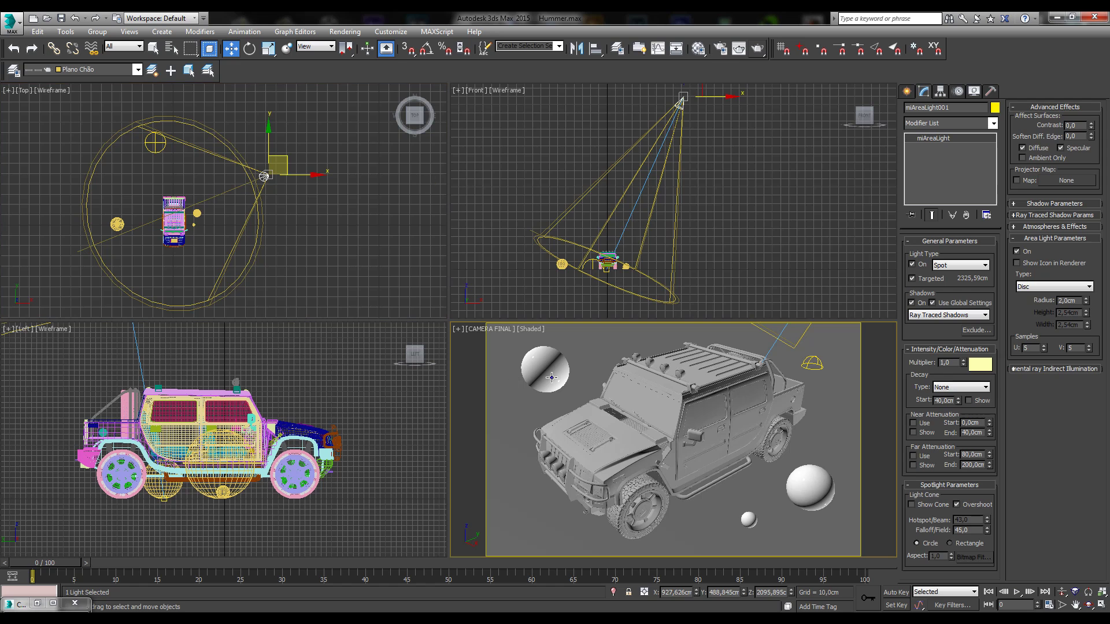
click(759, 51)
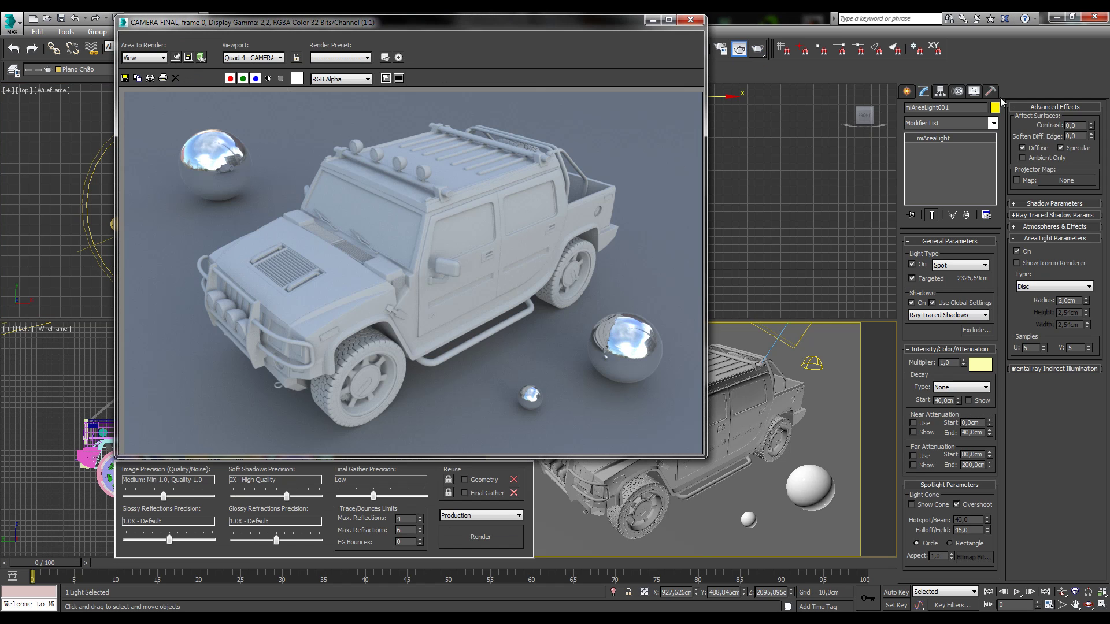
key(shift+q)
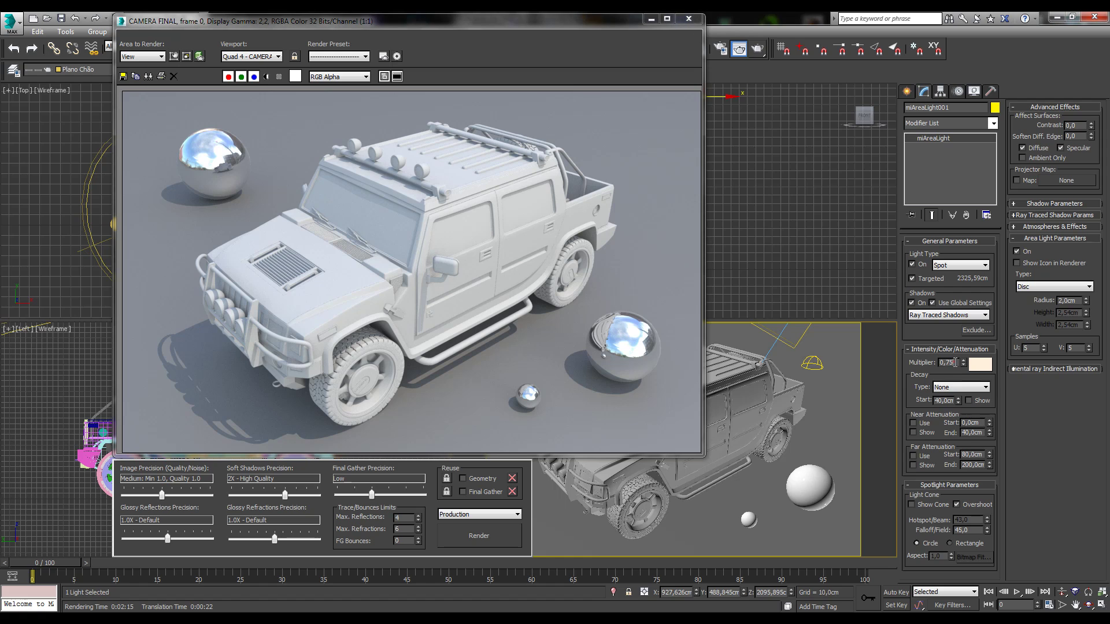
Review the area spot's multiplier and radius, and inspect the skylight's parameters beside the render
double_click(948, 363)
drag(1079, 298, 1050, 297)
drag(422, 21, 384, 51)
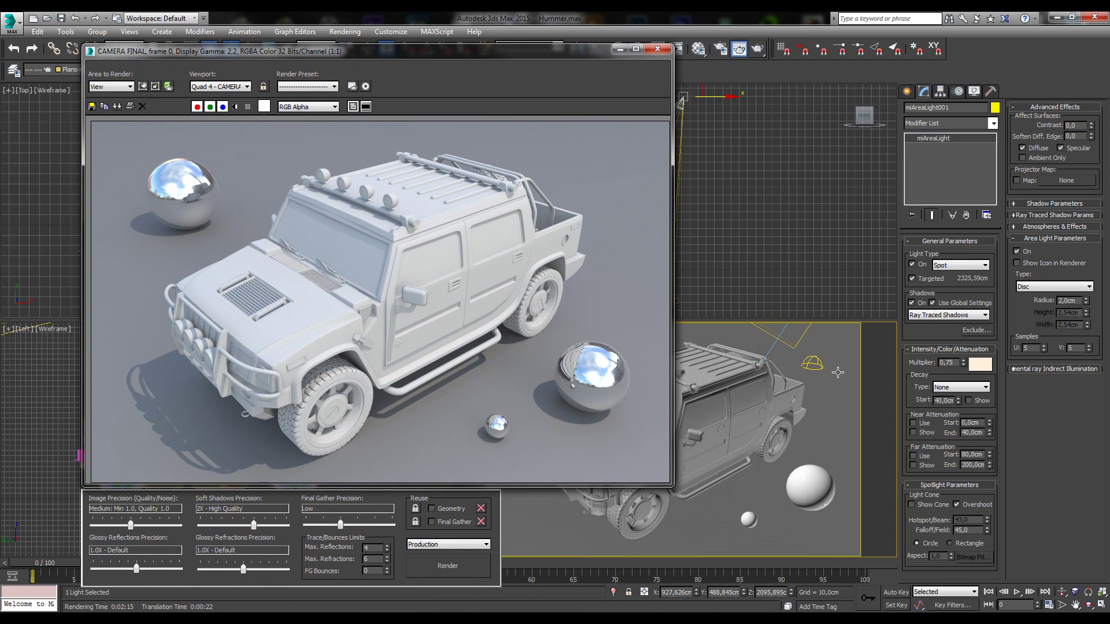
click(812, 363)
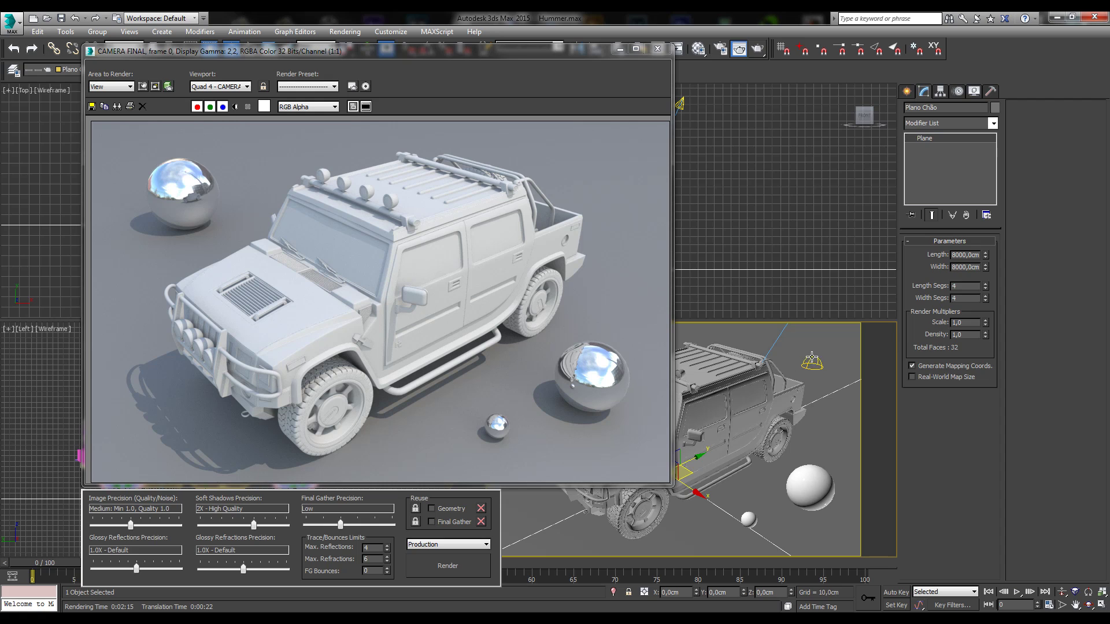
click(810, 355)
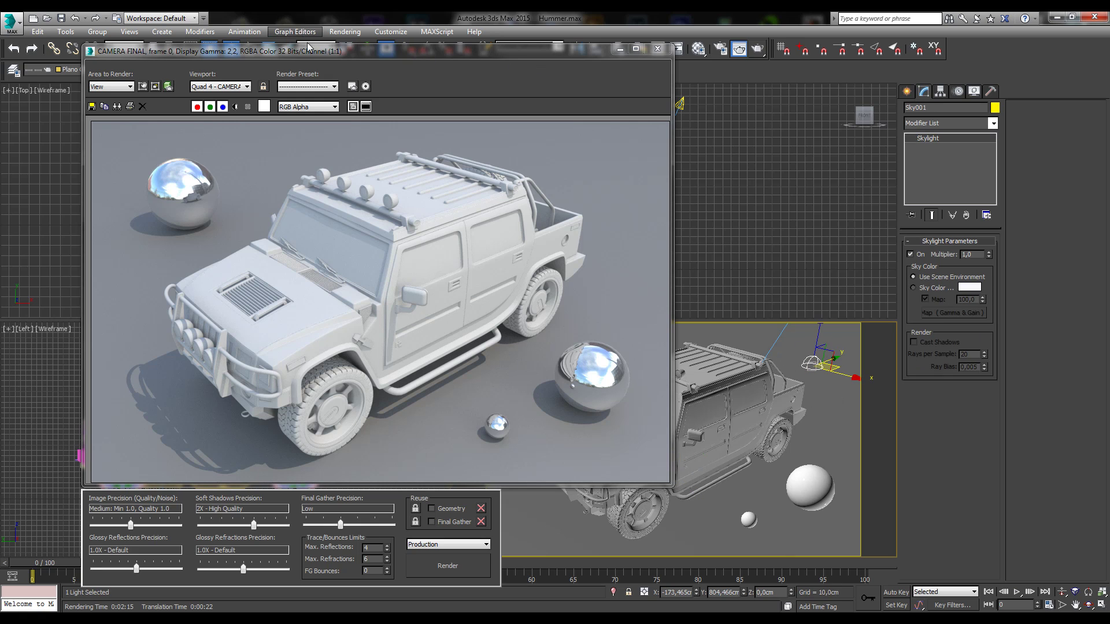
Select the area spot in the Front view, examine the rendered Hummer once more and close the rendered frame
drag(544, 55, 403, 48)
click(680, 105)
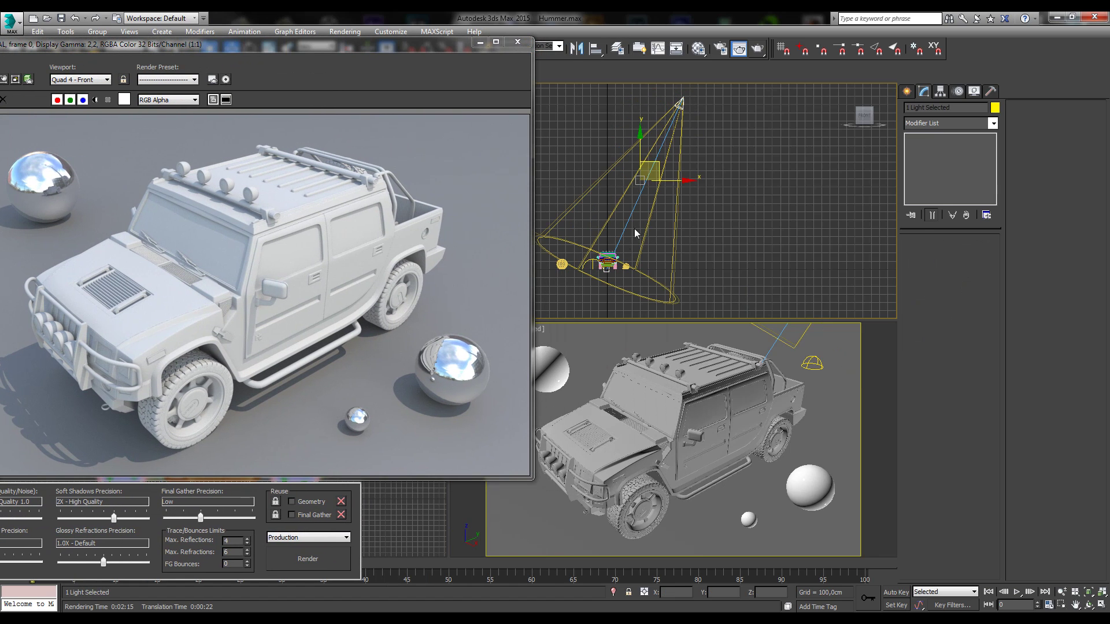
drag(380, 45, 572, 22)
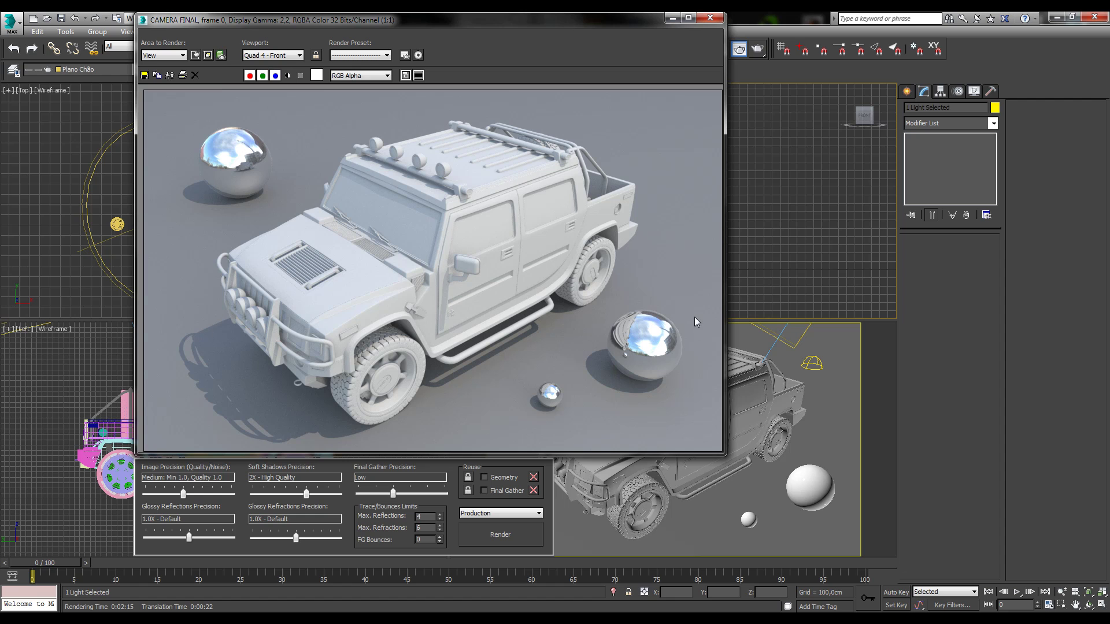
click(710, 19)
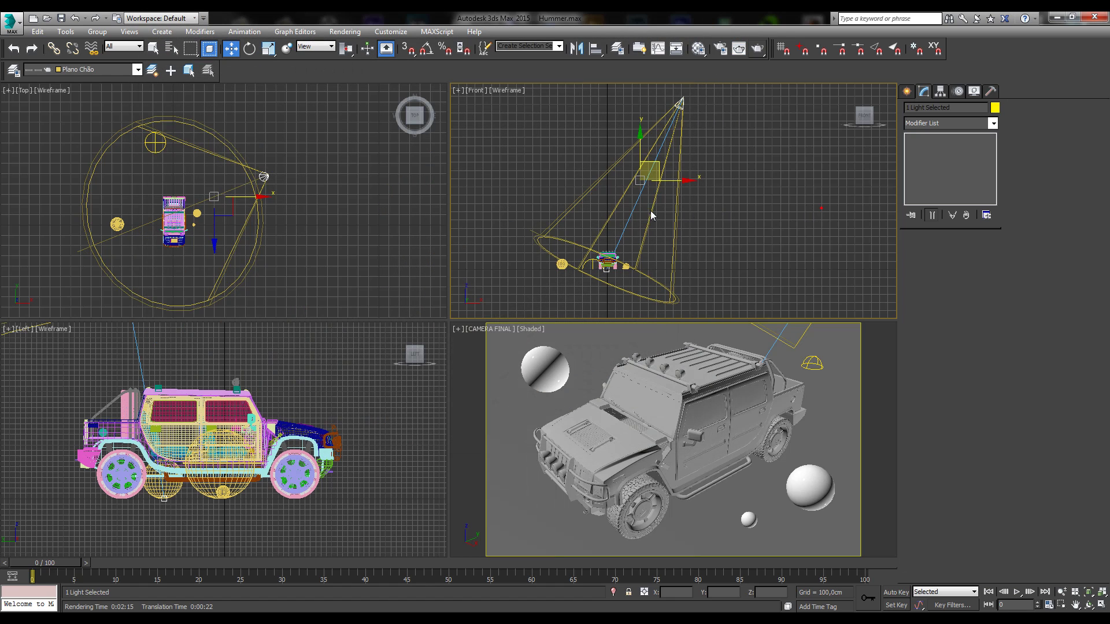
Delete the area spot light together with its target in the Front view
click(636, 214)
click(630, 212)
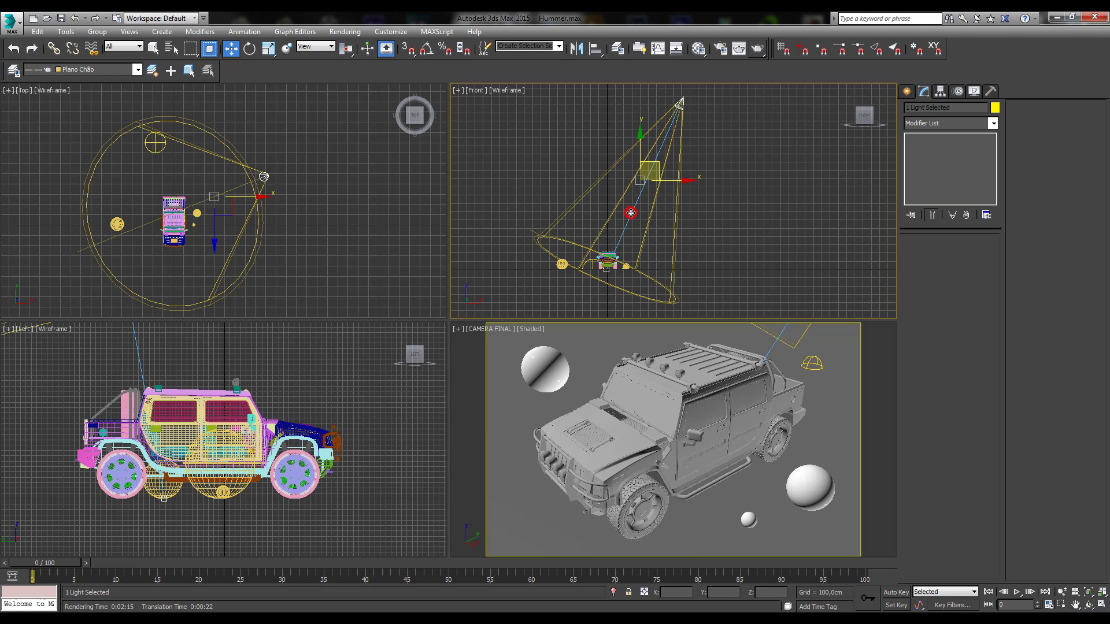
key(Delete)
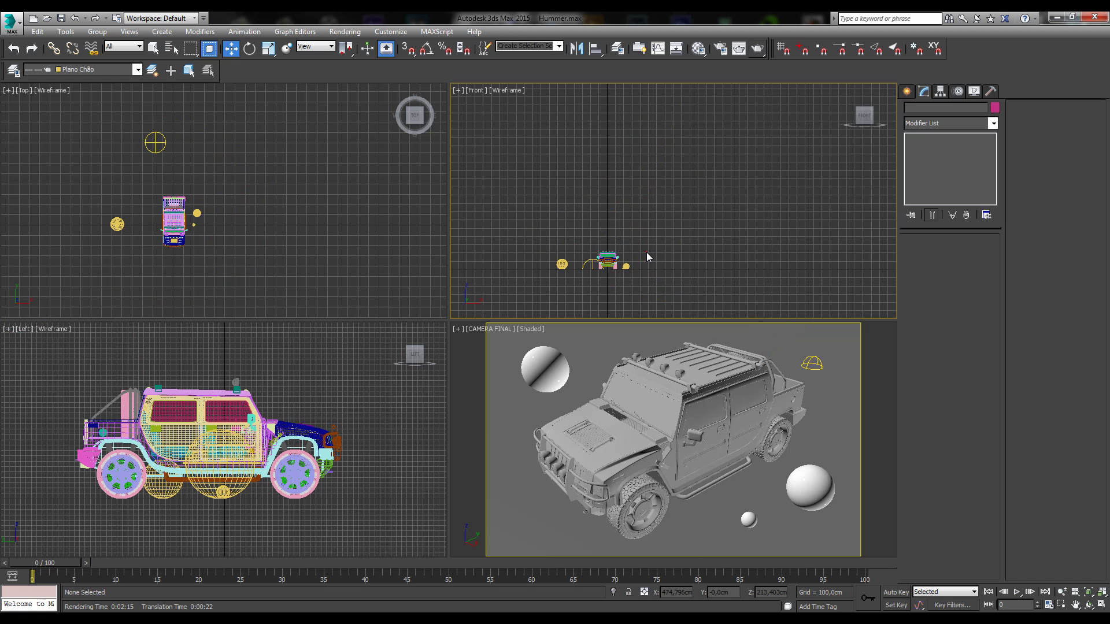
Delete the Hummer group from the Front view and undo the deletion
scroll(606, 279, up, 2)
scroll(610, 261, up, 1)
click(610, 260)
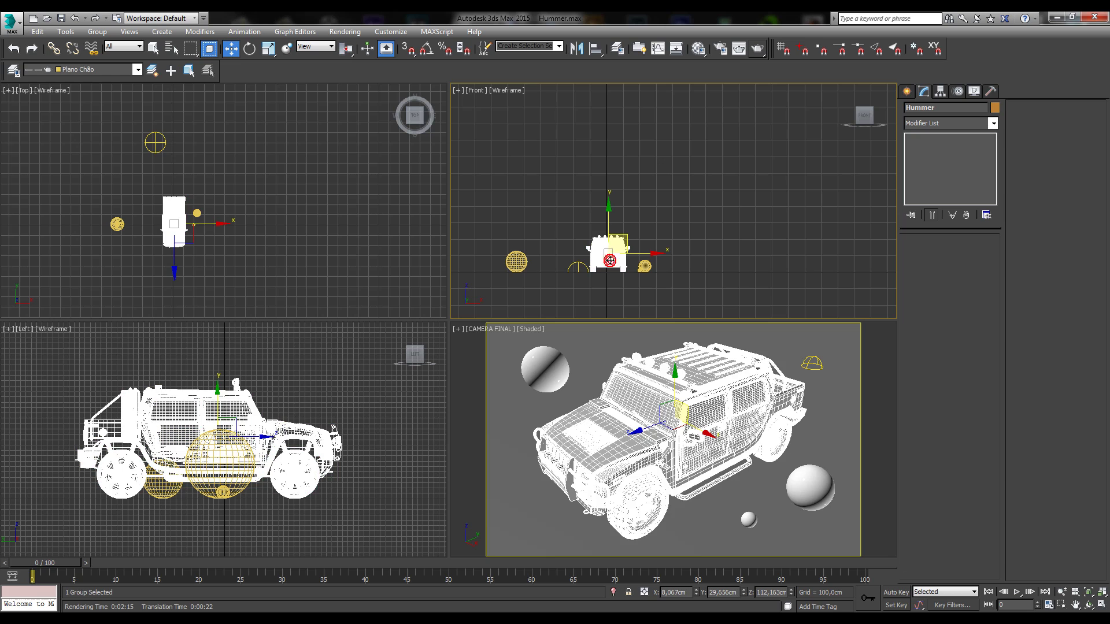
key(Delete)
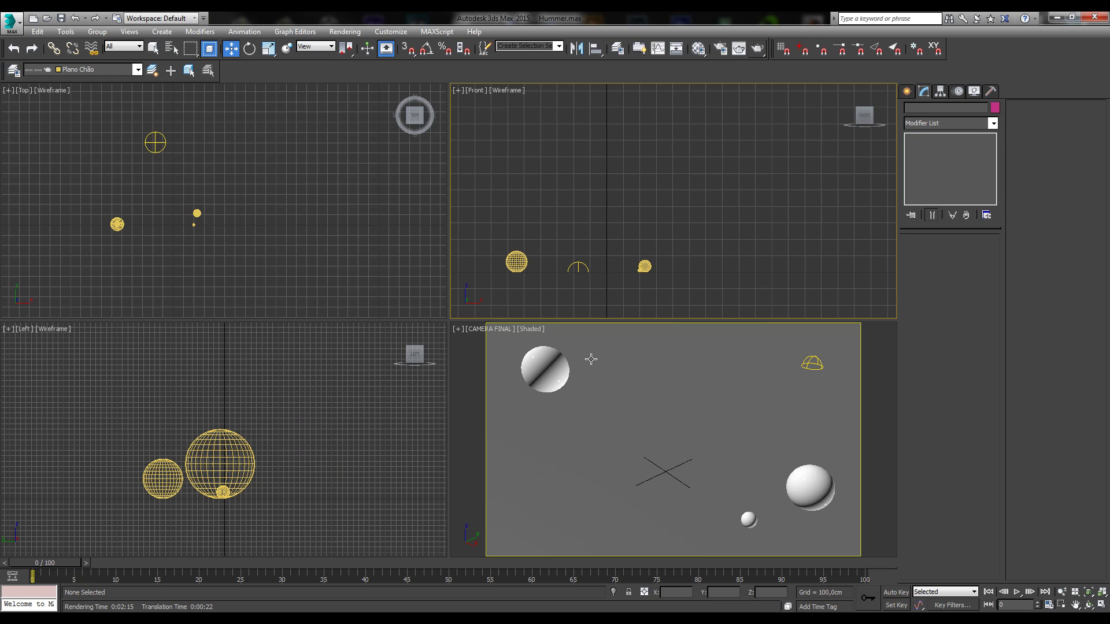
key(ctrl+z)
Try to frame the large sphere behind the Hummer by panning and dollying the CAMERA FINAL view
click(547, 370)
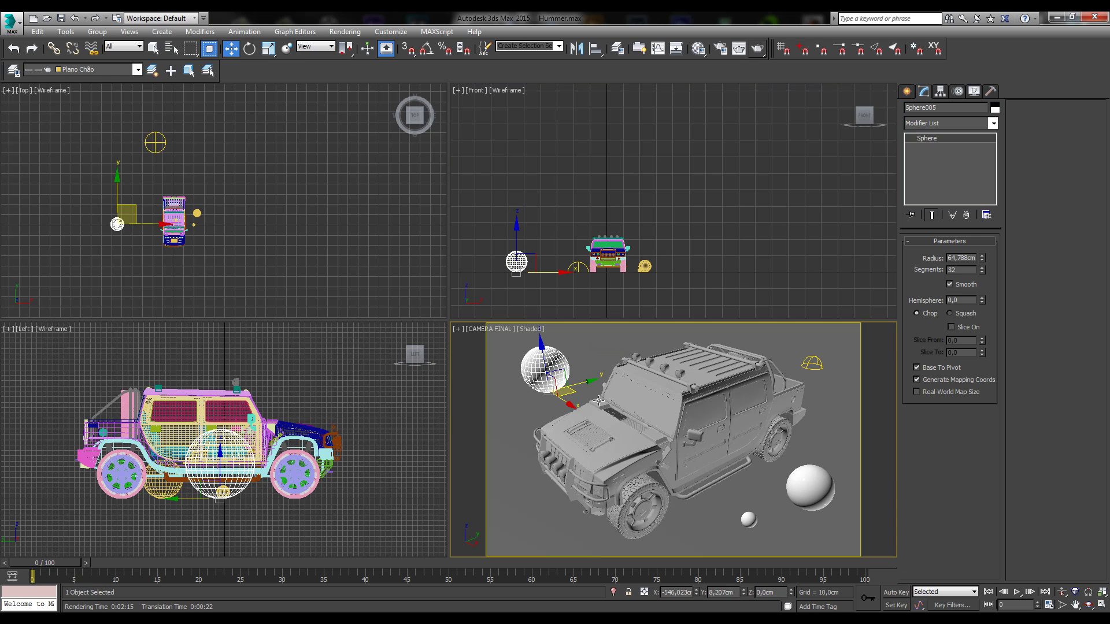
middle_drag(599, 400, 653, 470)
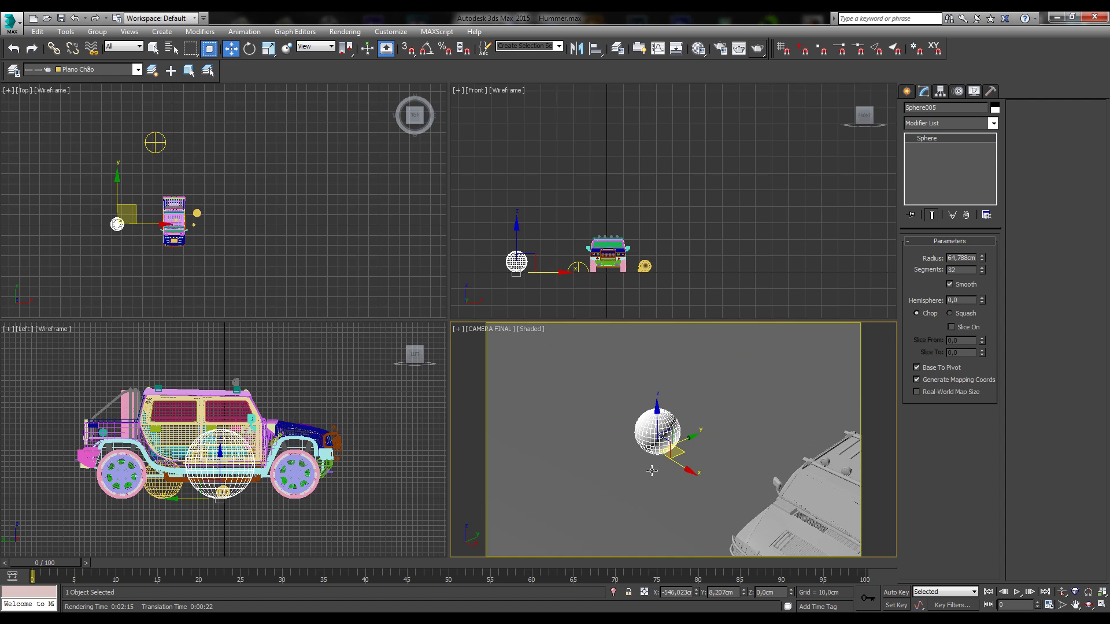
click(1062, 592)
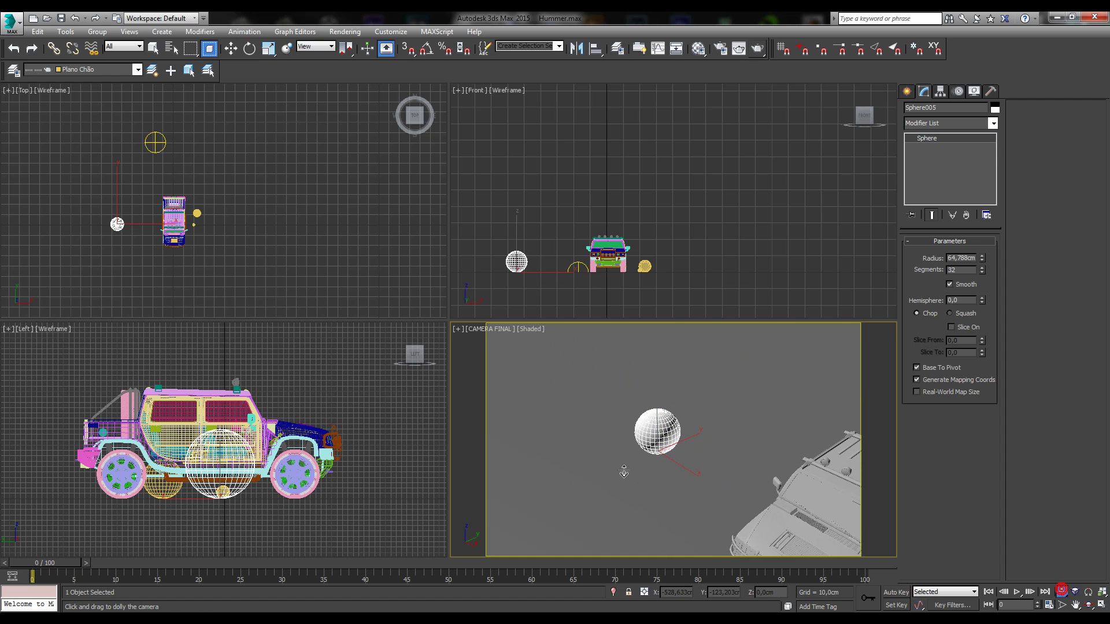
drag(653, 451, 662, 389)
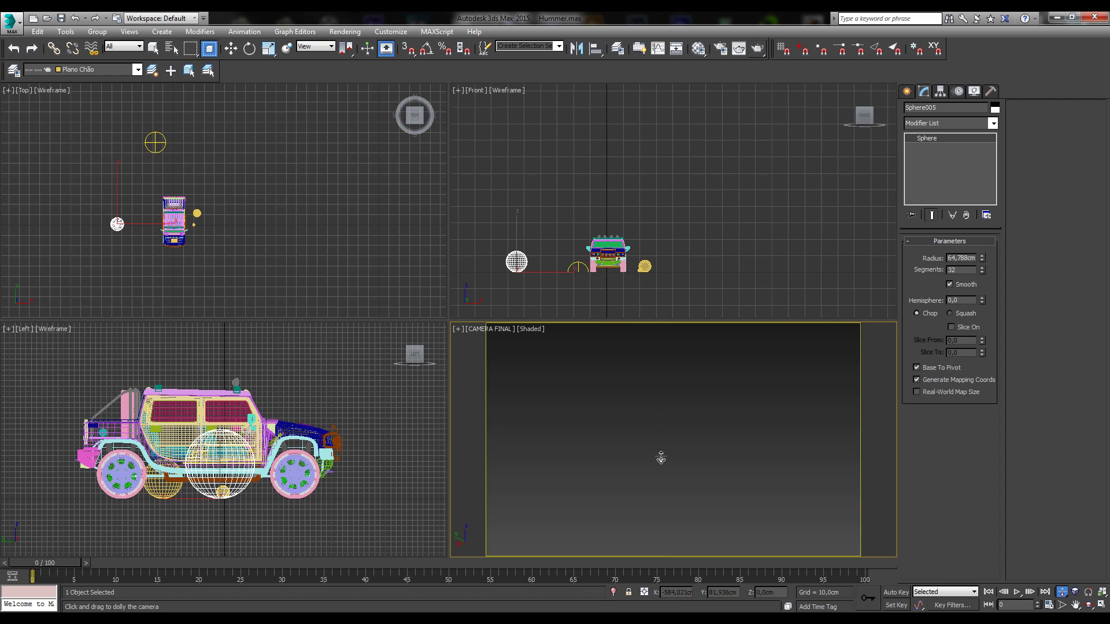
right_click(703, 367)
Delete the Hummer group so only the spheres and the ground plane remain
click(612, 246)
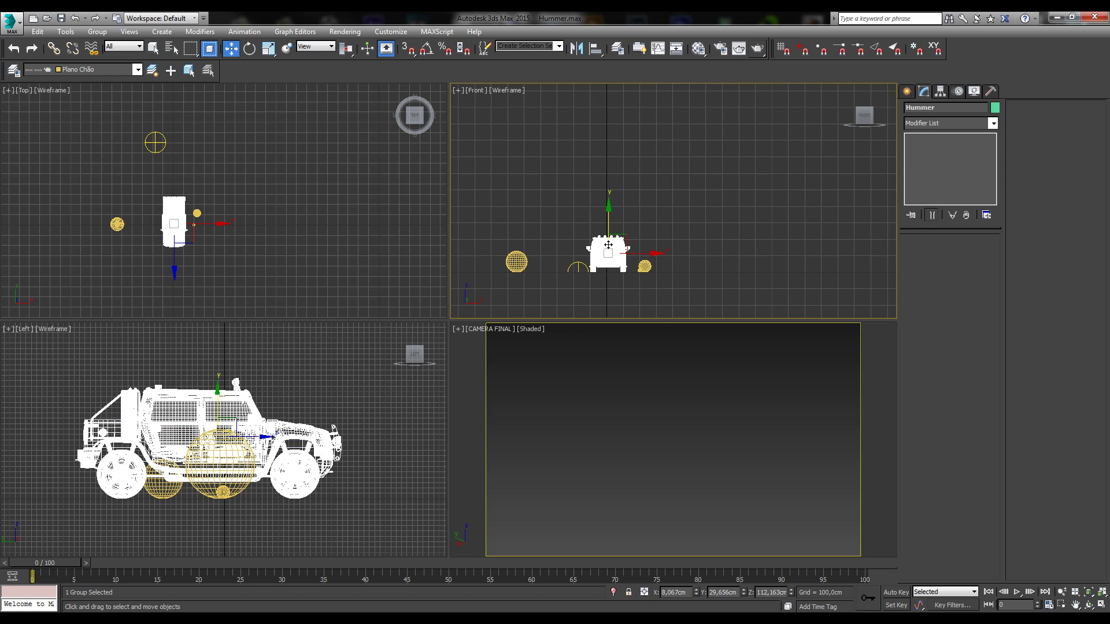
key(Delete)
Switch the camera viewport to Perspective, maximize it and orbit it to look down on the spheres
click(686, 430)
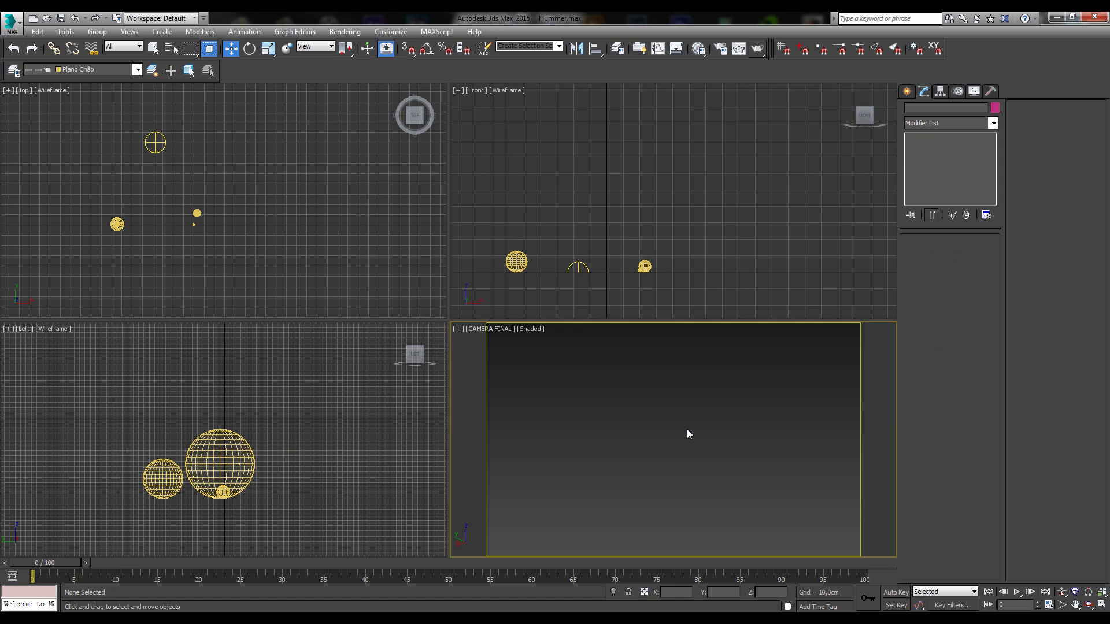
key(p)
click(1093, 594)
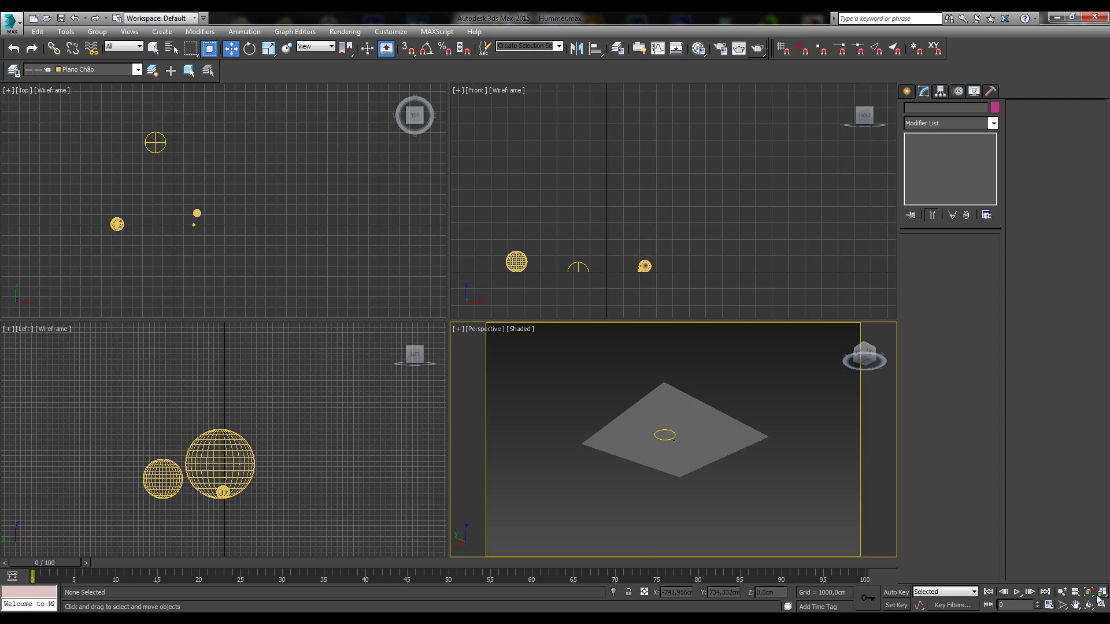
click(1102, 605)
click(1089, 605)
drag(460, 370, 525, 285)
key(w)
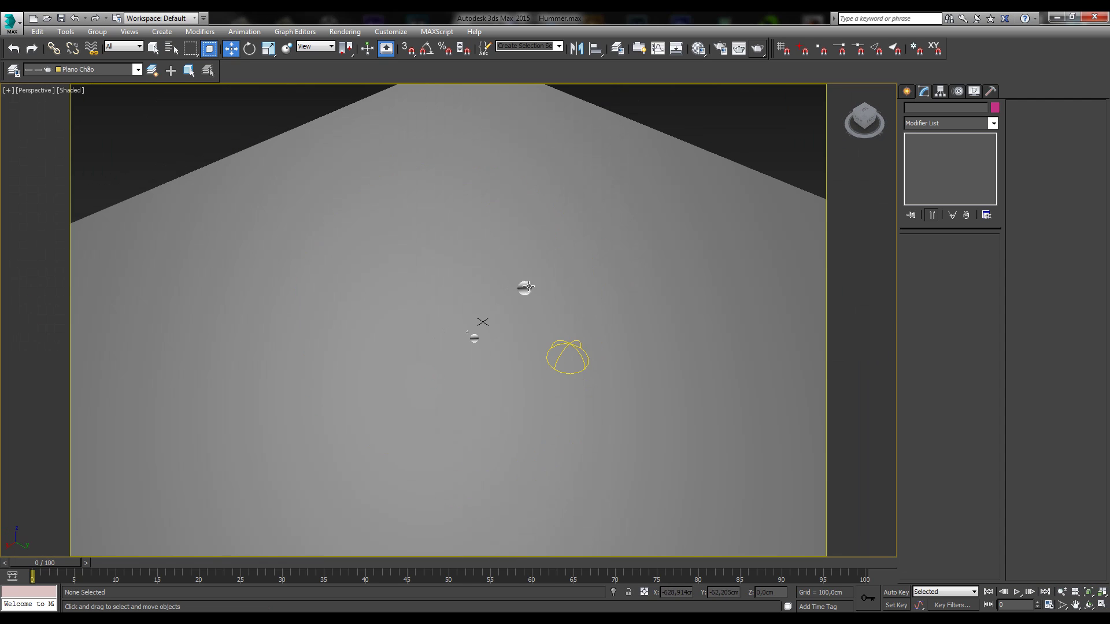
Frame the large sphere from slightly above in the Perspective view and create a target camera from that view
click(527, 287)
key(z)
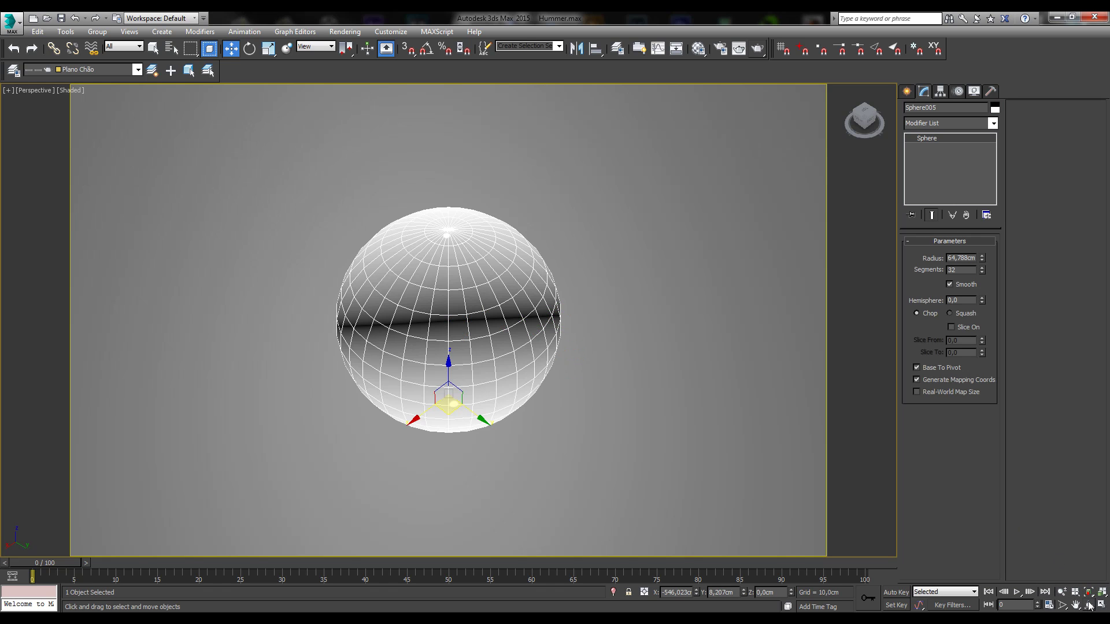
click(1088, 605)
drag(462, 405, 441, 327)
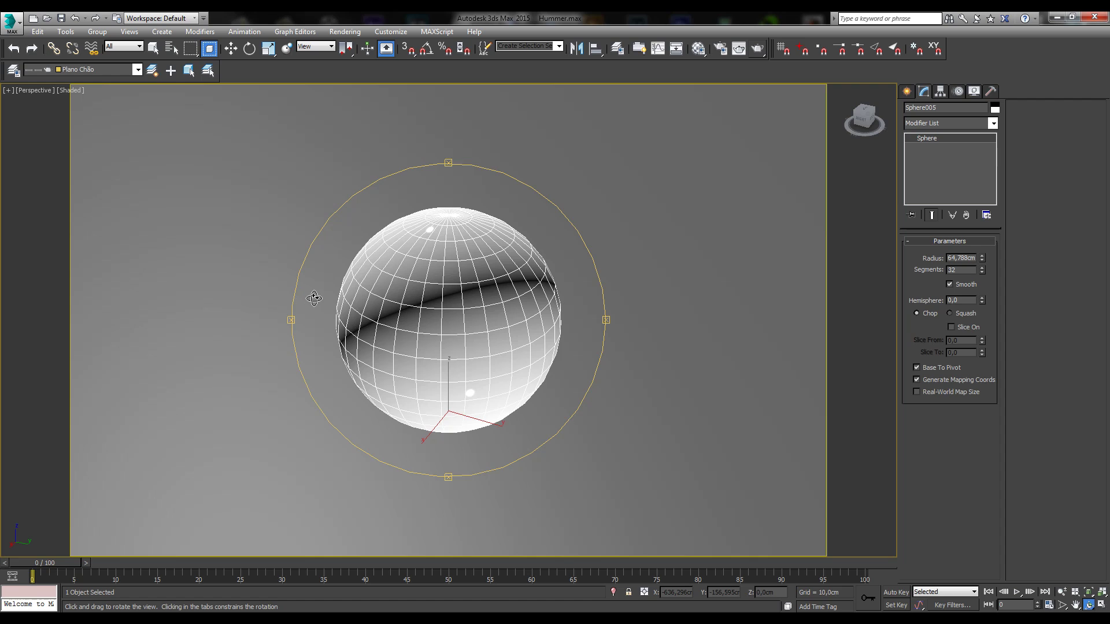
key(c)
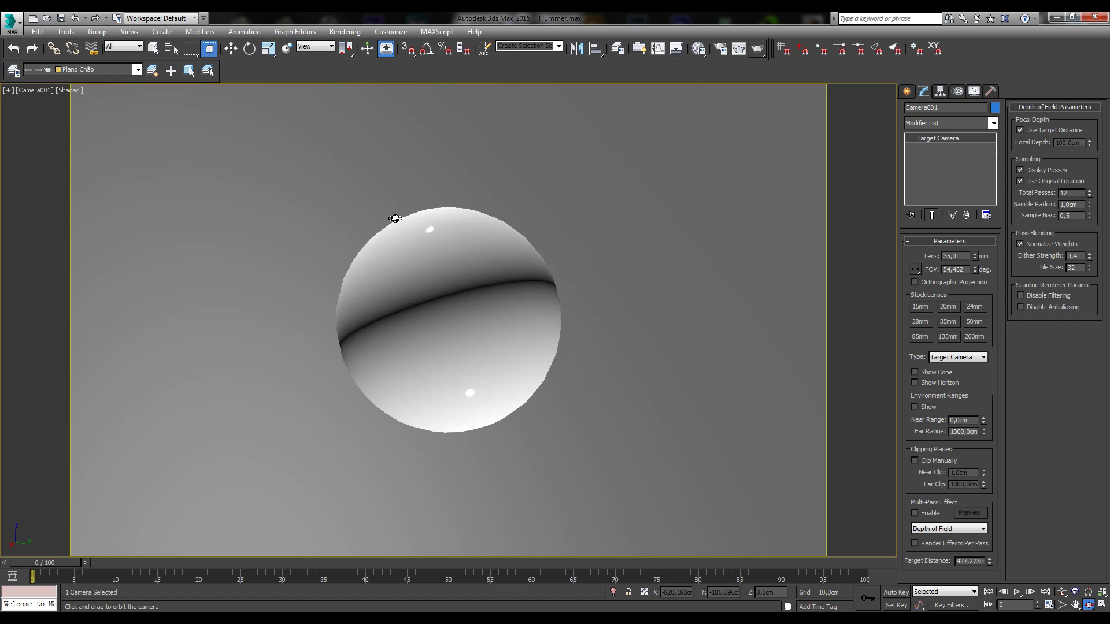
Replace the bitmap in the Background Map's input with cloudy_sun38deg_0086-03.hdr from the HDR folder, accepting the HDRI load settings
click(699, 52)
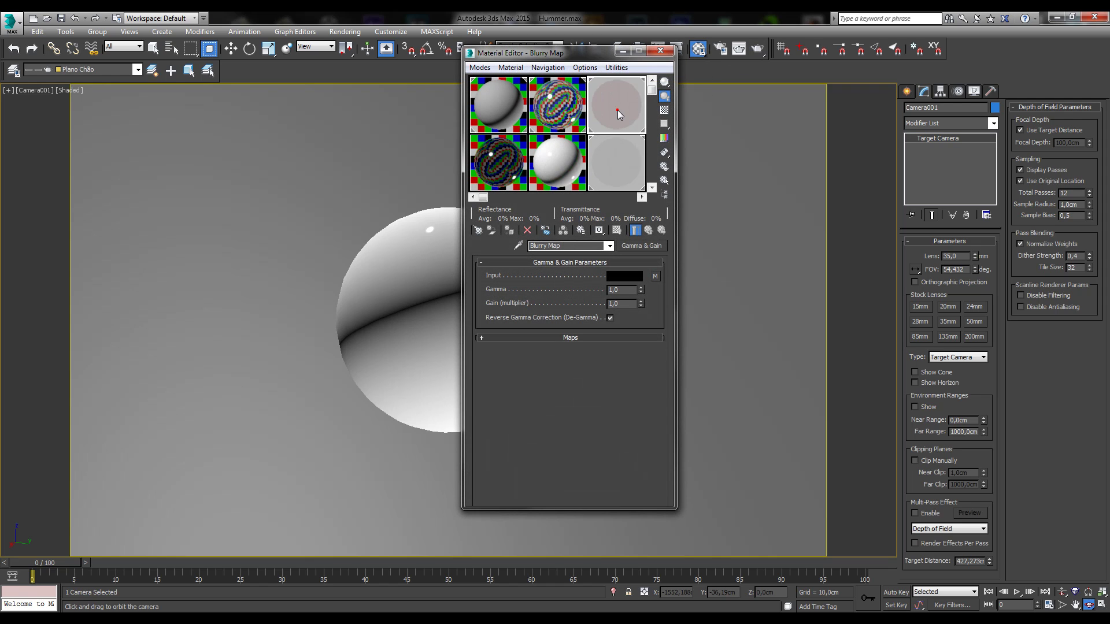
click(655, 277)
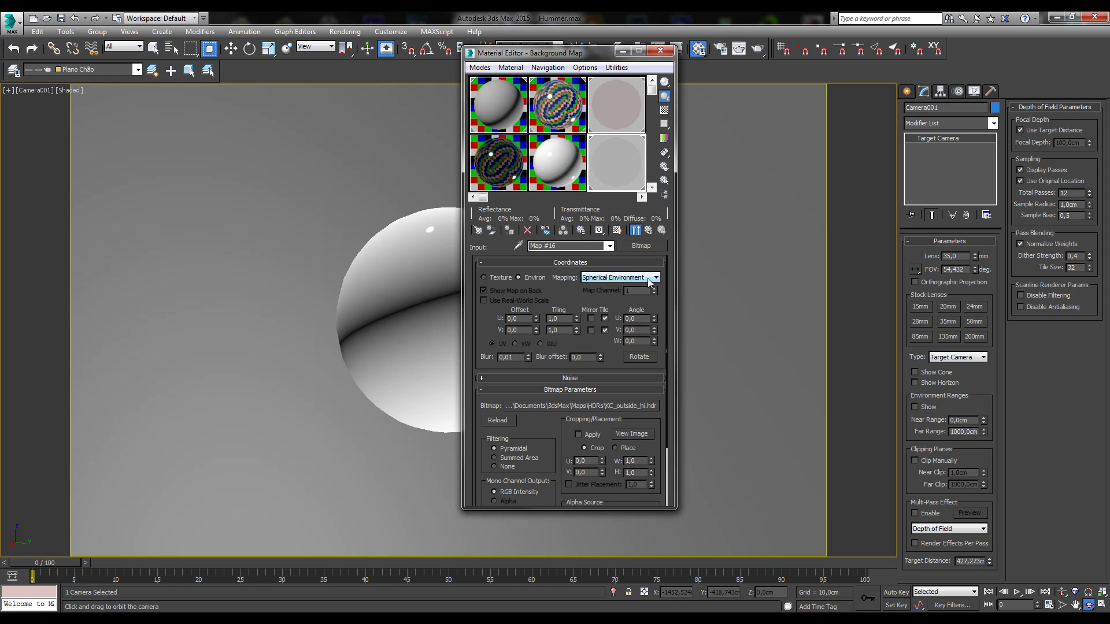
click(599, 405)
click(628, 101)
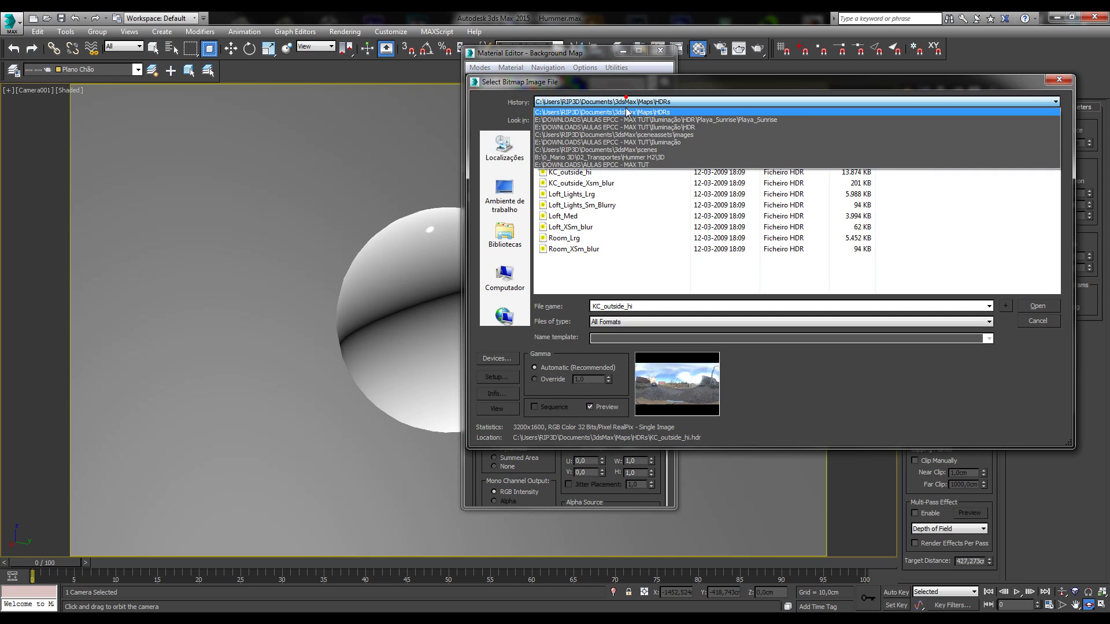
click(626, 120)
click(710, 120)
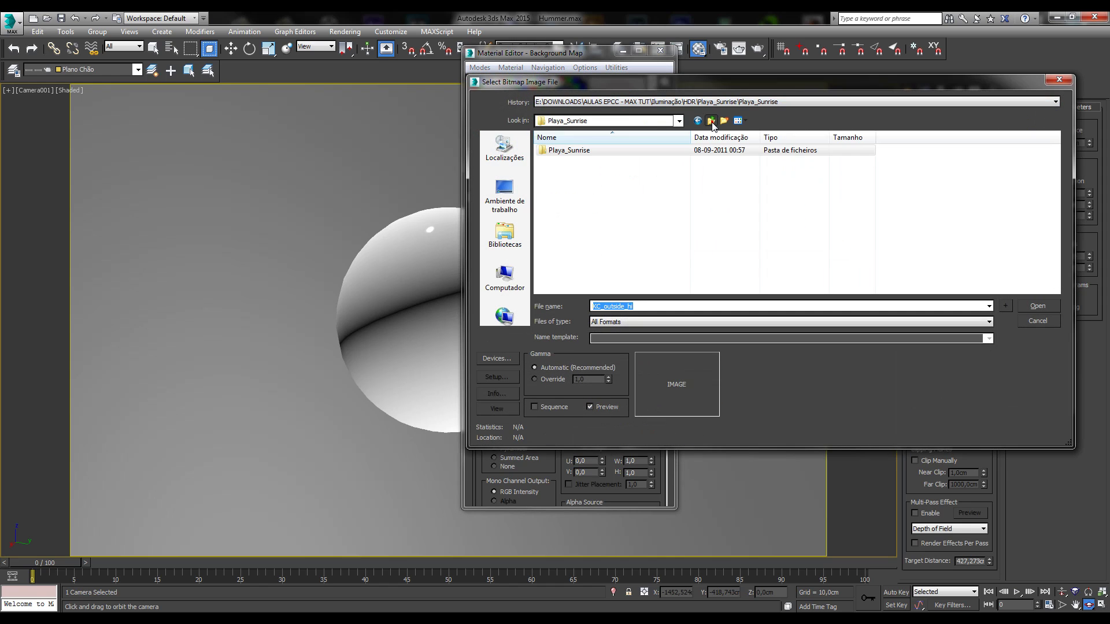
click(711, 121)
click(572, 184)
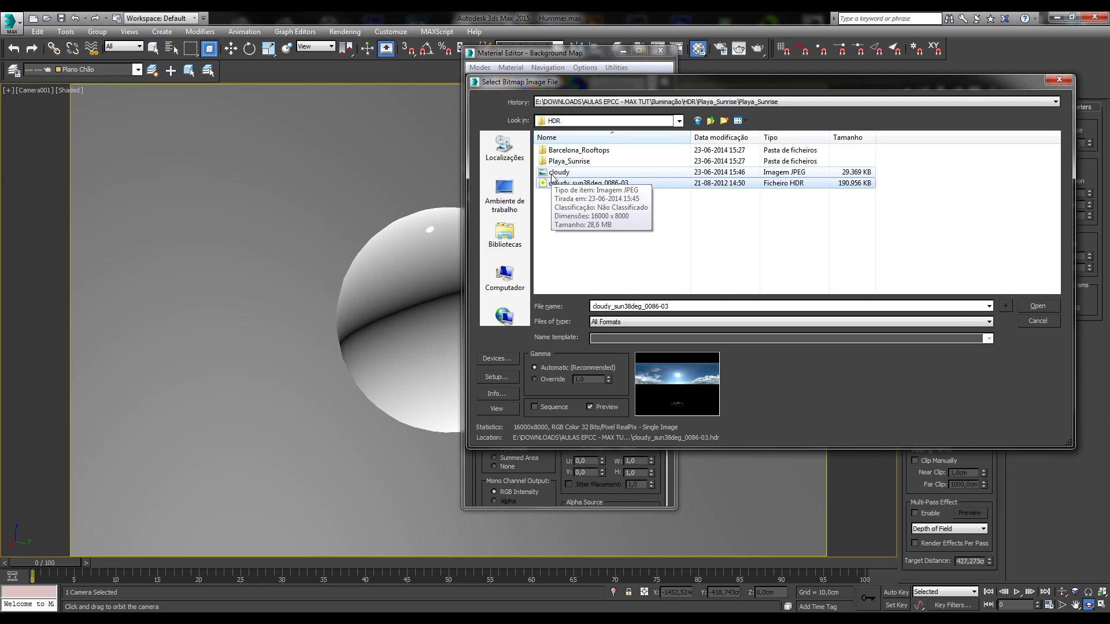
click(1031, 305)
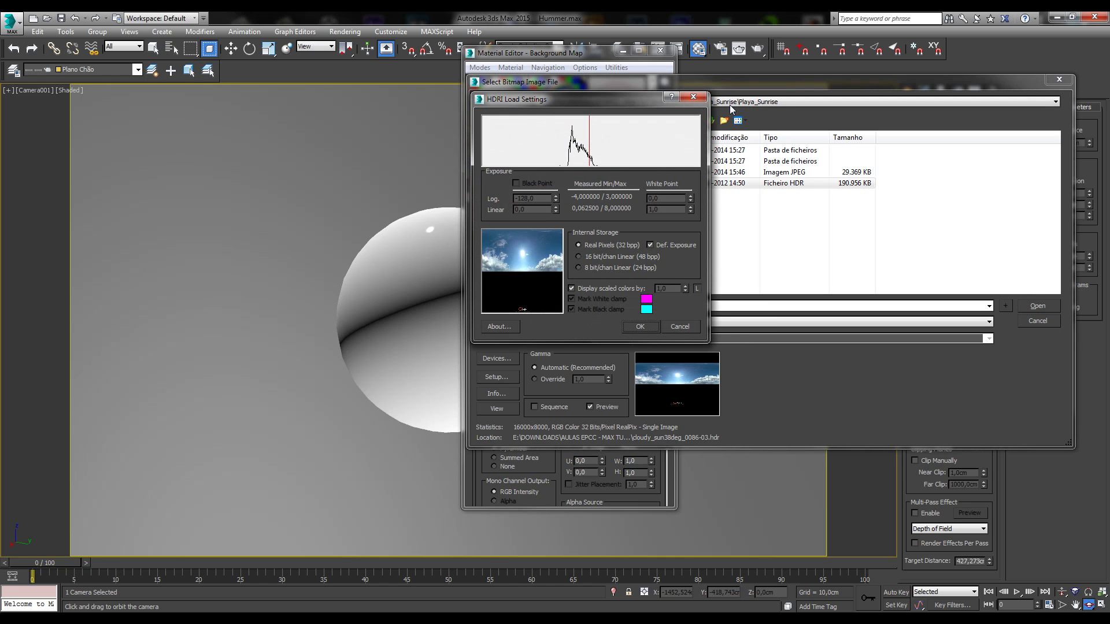
click(641, 327)
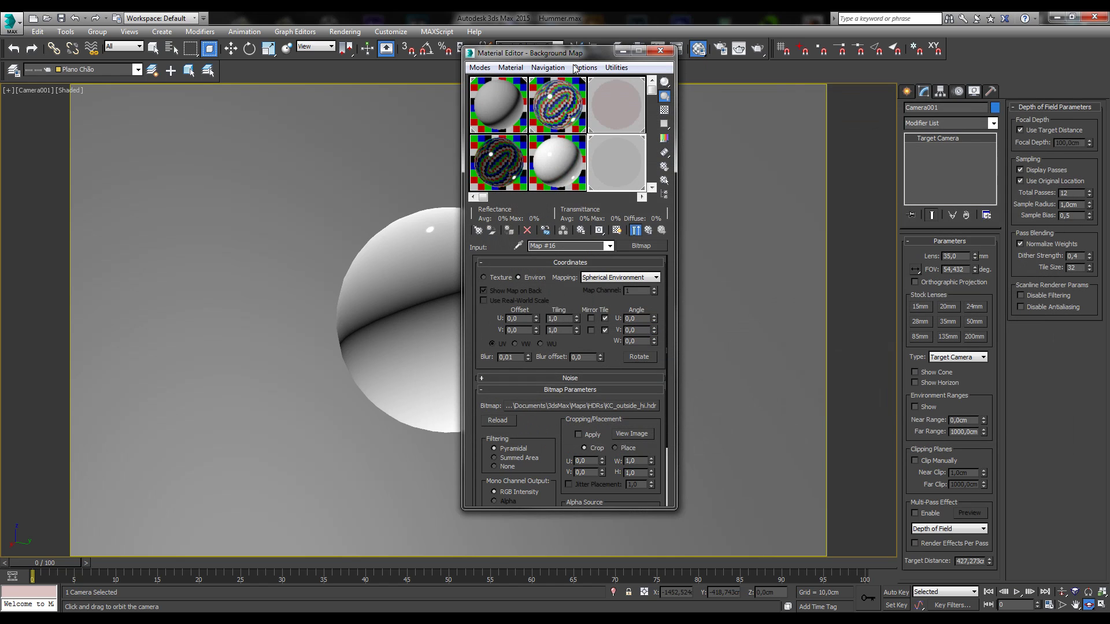
Return to the Background Map's Gamma & Gain level and check which map is assigned to the scene environment
click(585, 57)
drag(488, 58, 391, 57)
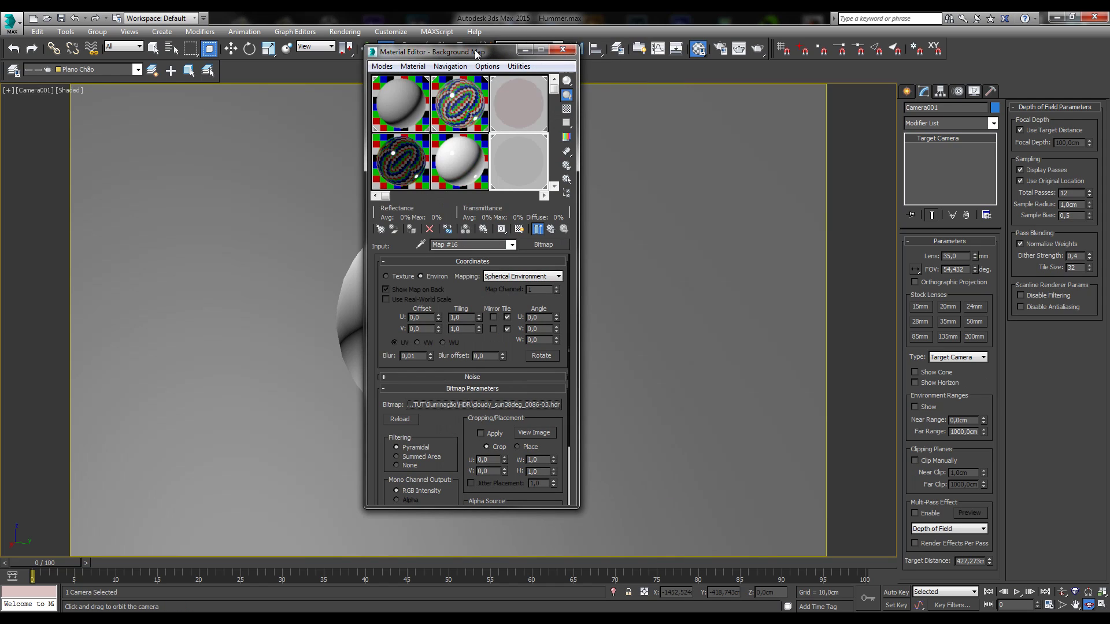
drag(425, 50, 395, 52)
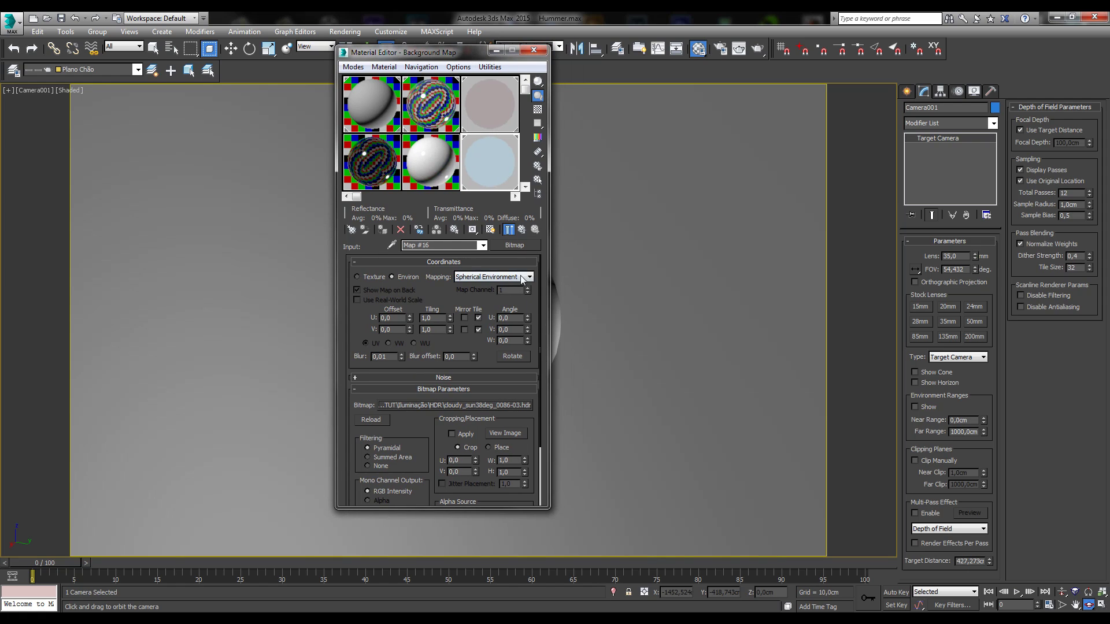
click(522, 229)
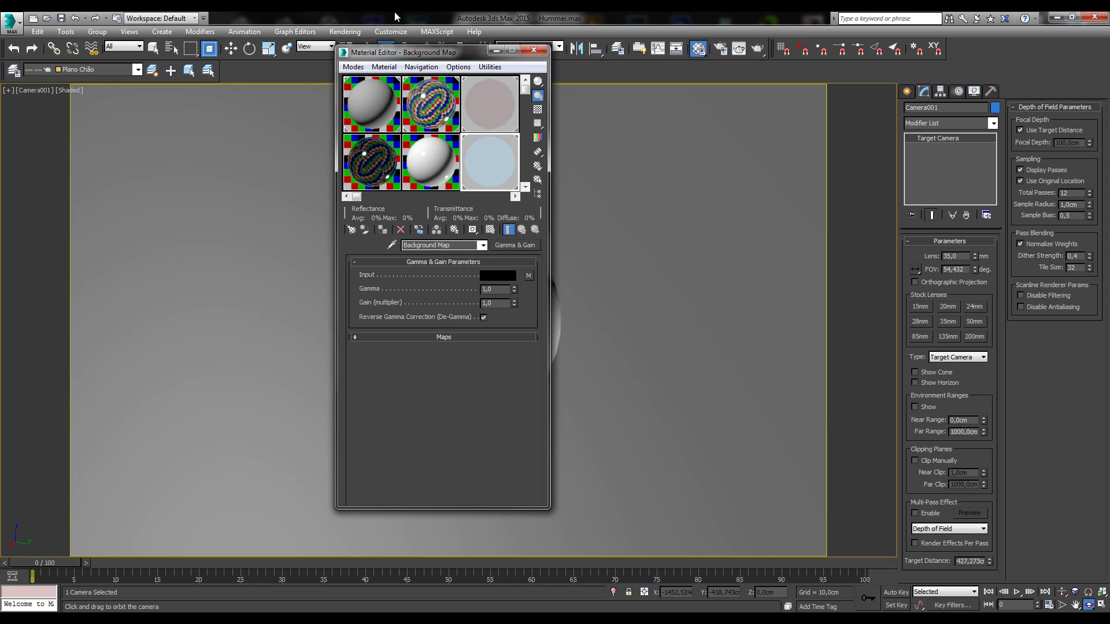
click(344, 32)
click(357, 135)
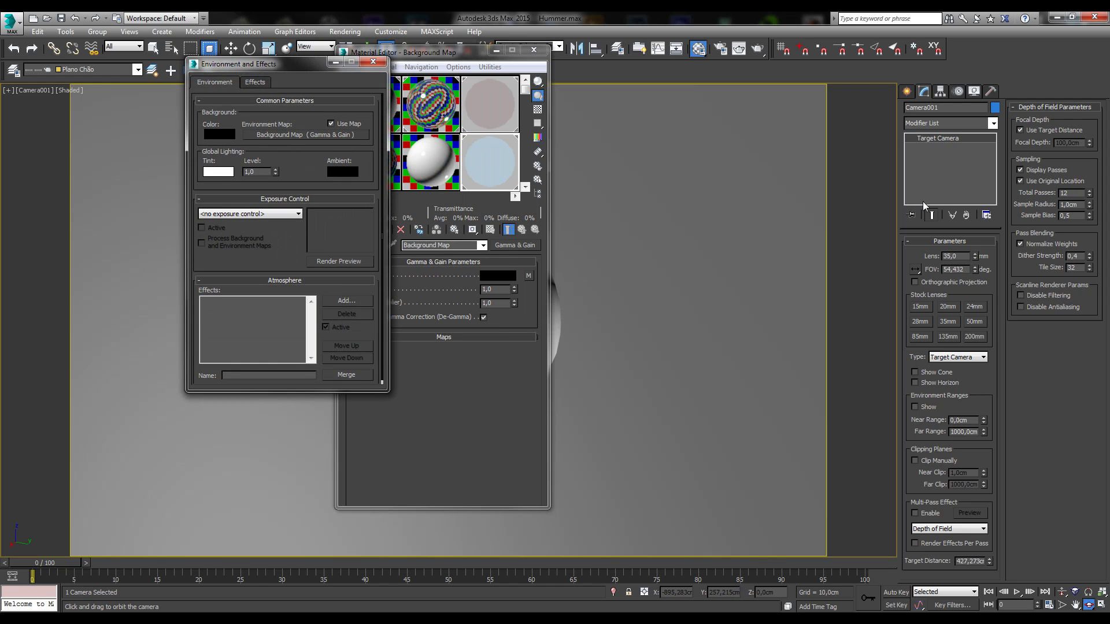
Restore the four-viewport layout and select the skylight to check its sky color source
click(1102, 605)
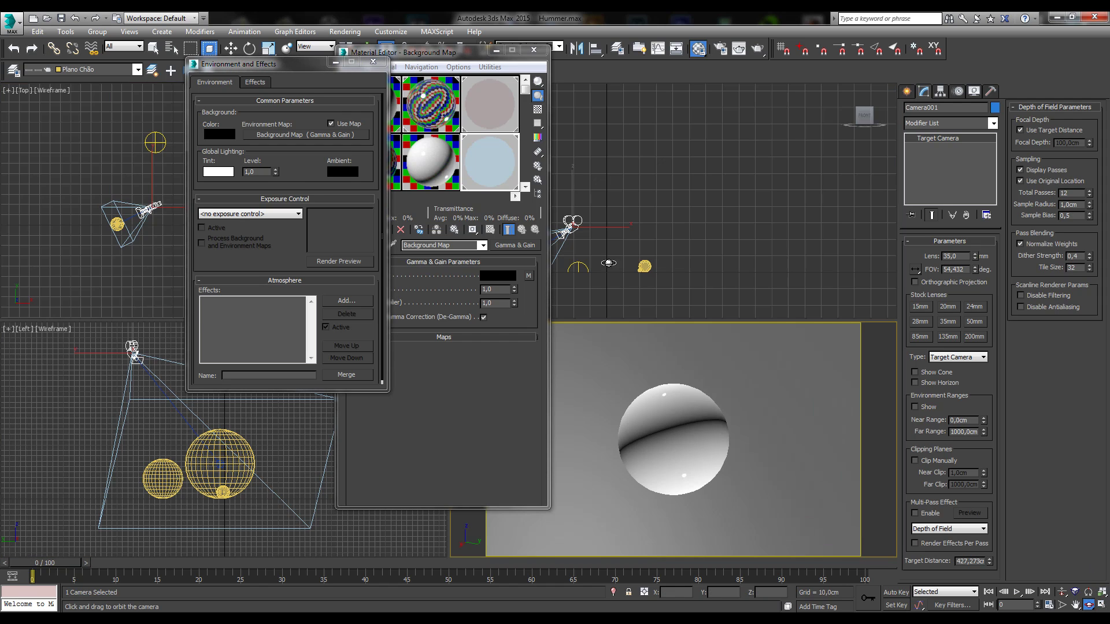
key(w)
click(689, 279)
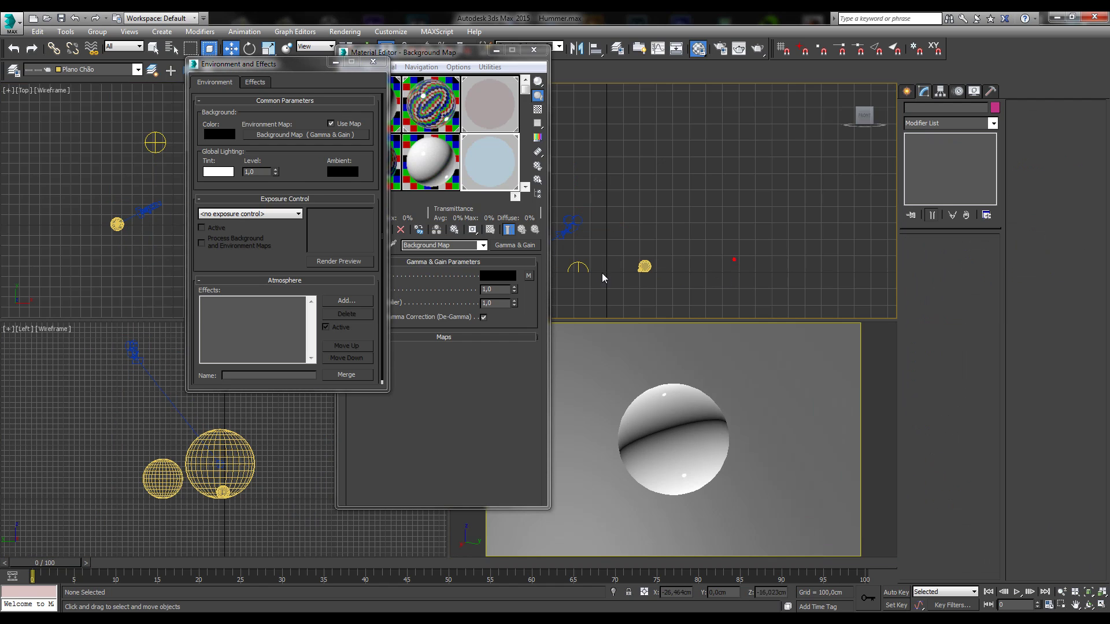
click(570, 270)
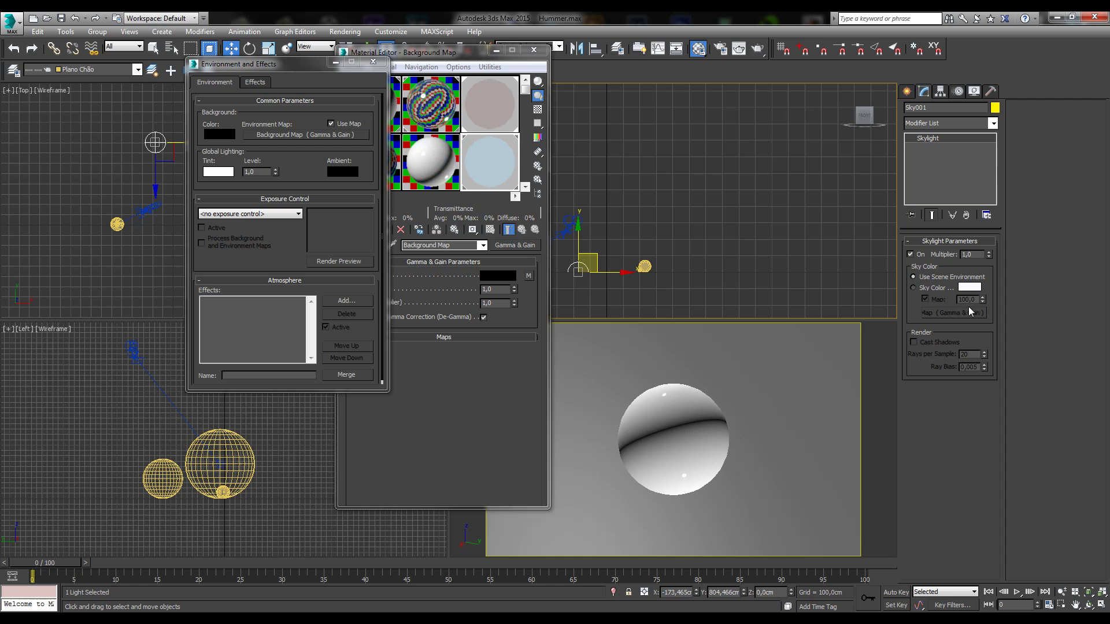
Close the environment settings and Material Editor, and render the Camera001 view with the HDR background
click(372, 60)
click(533, 49)
right_click(713, 356)
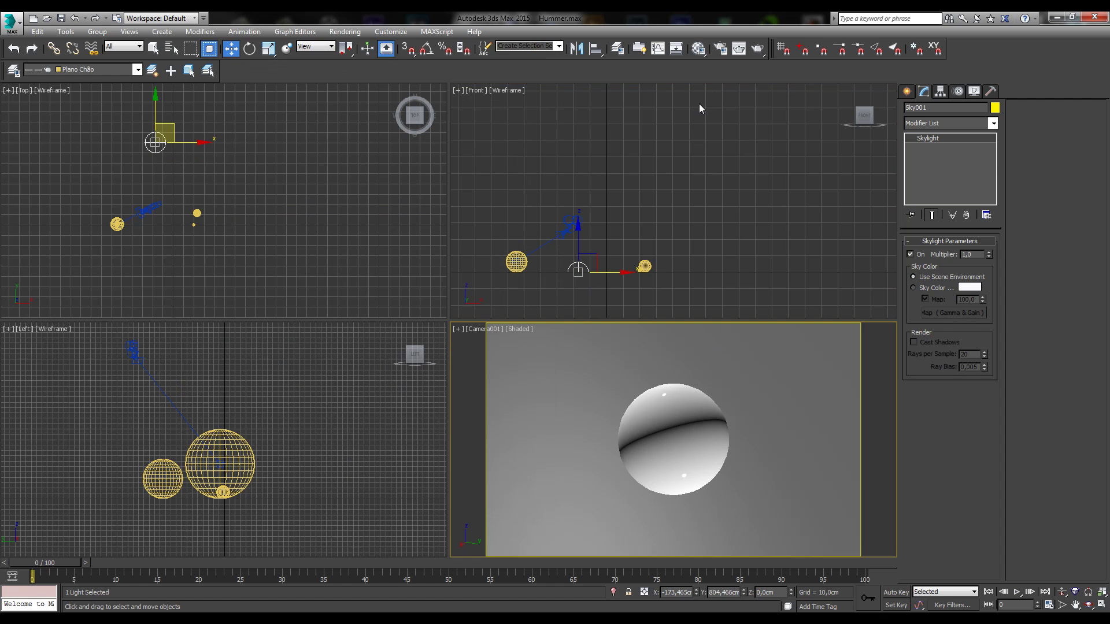
click(758, 50)
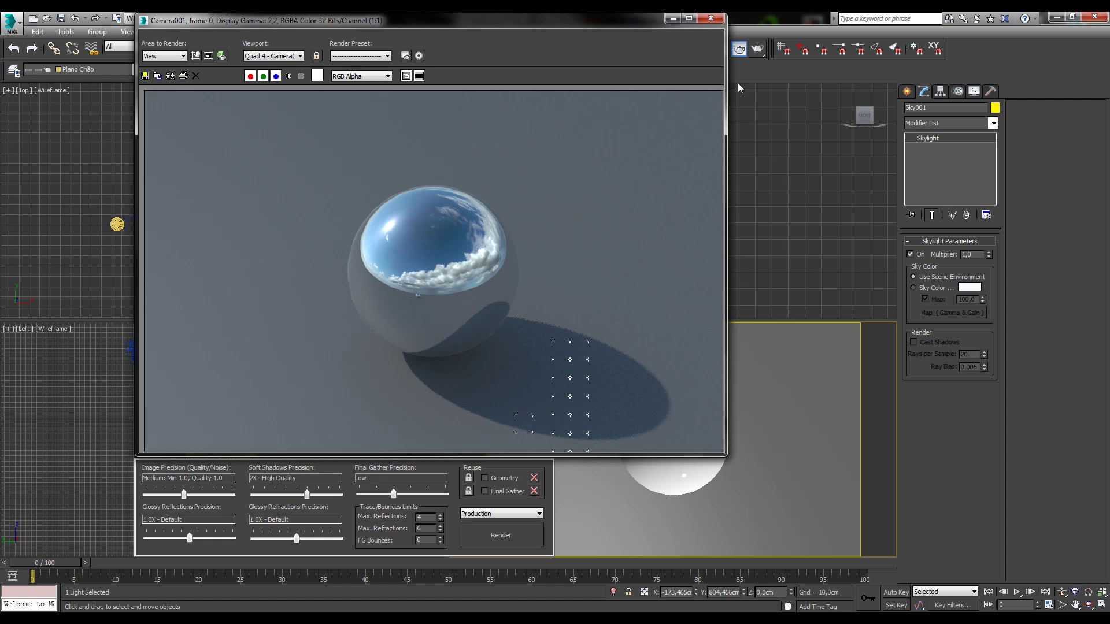
Load the rendered sphere image into channel A of the RAM Player at 1000 x 625
drag(503, 21, 377, 19)
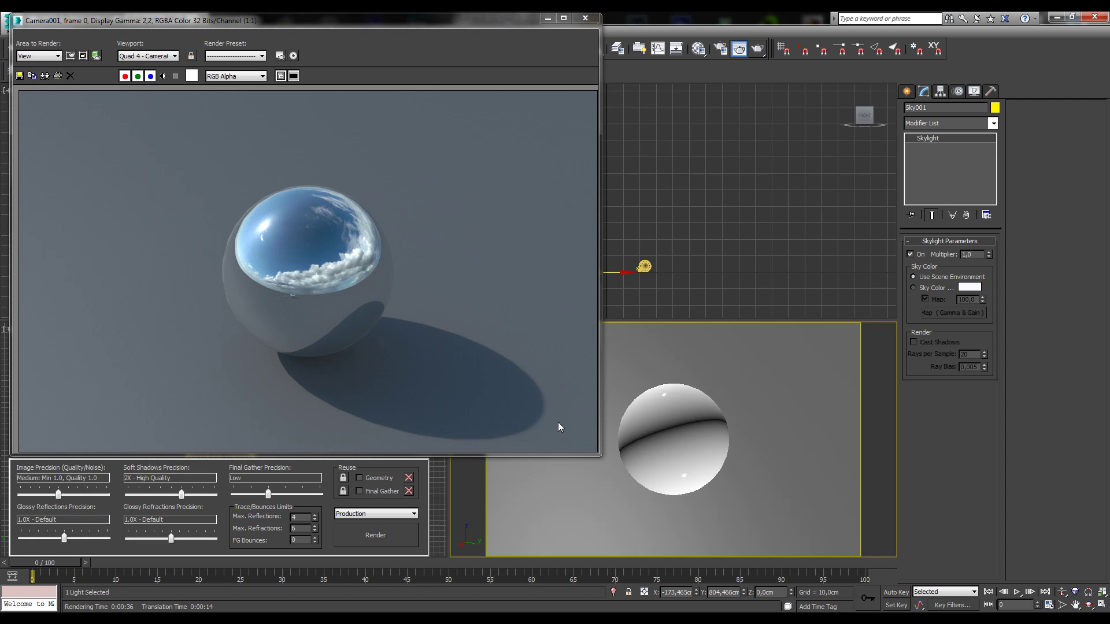
drag(317, 29, 317, 57)
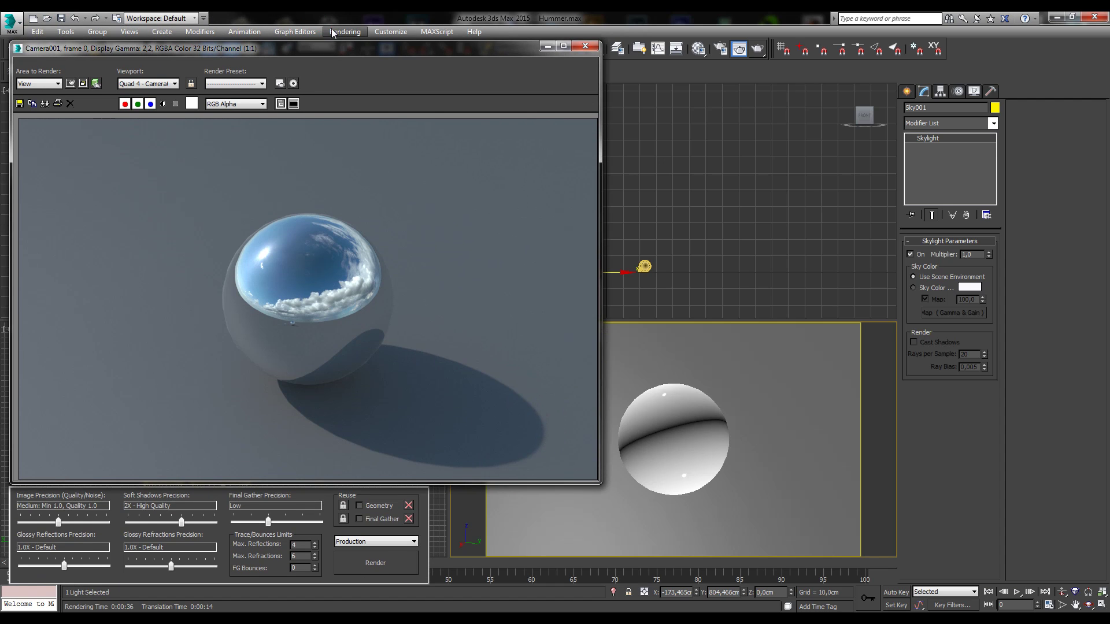
click(345, 31)
click(362, 341)
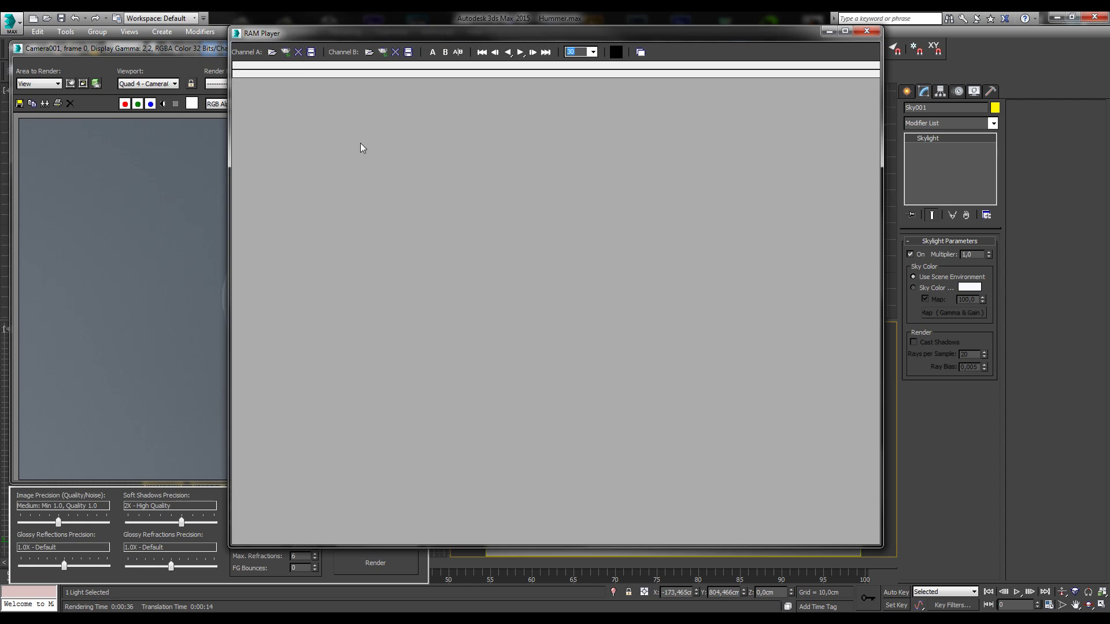
click(286, 52)
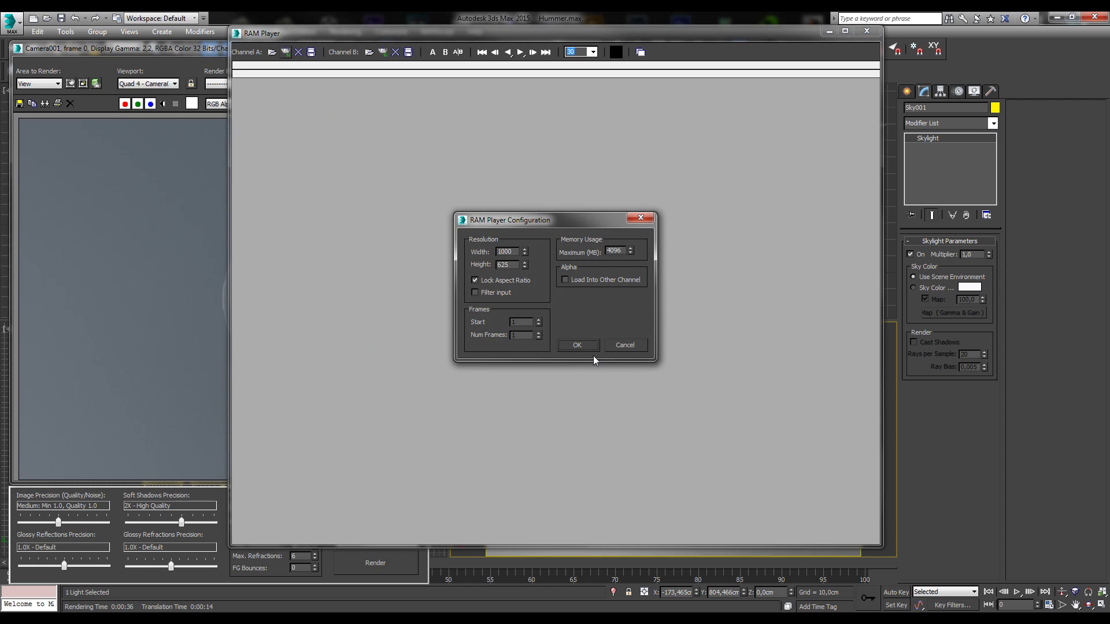
click(576, 347)
Minimize the RAM Player and the rendered frame window to reveal the viewports
drag(730, 33, 814, 40)
click(852, 40)
drag(173, 48, 283, 36)
click(657, 35)
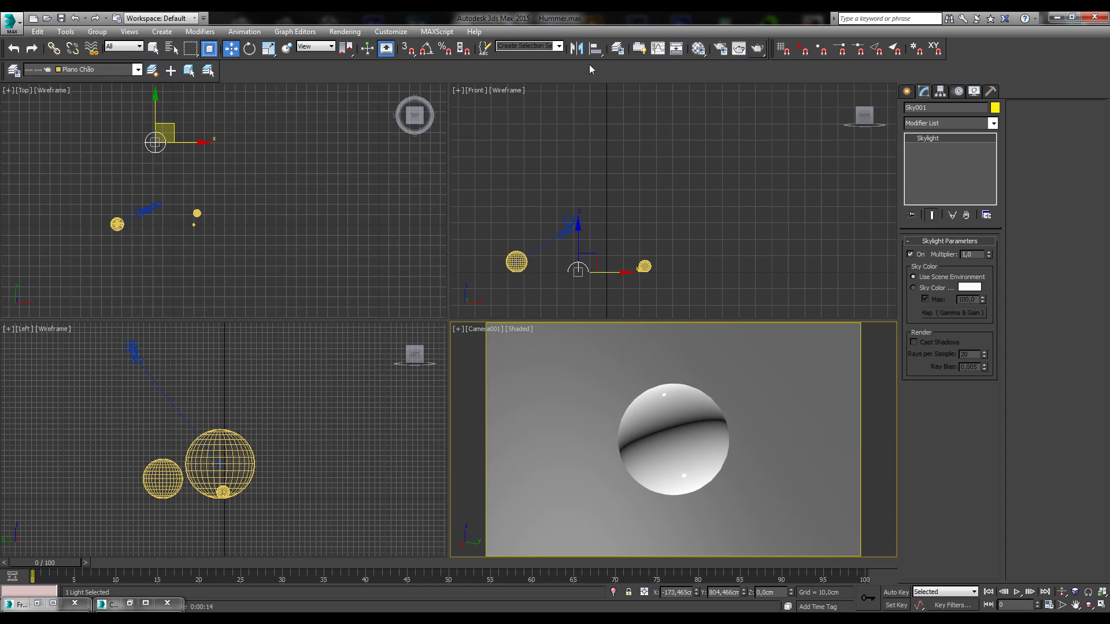
Replace the Background Map's bitmap with cloudy.jpg from the HDR folder
click(699, 49)
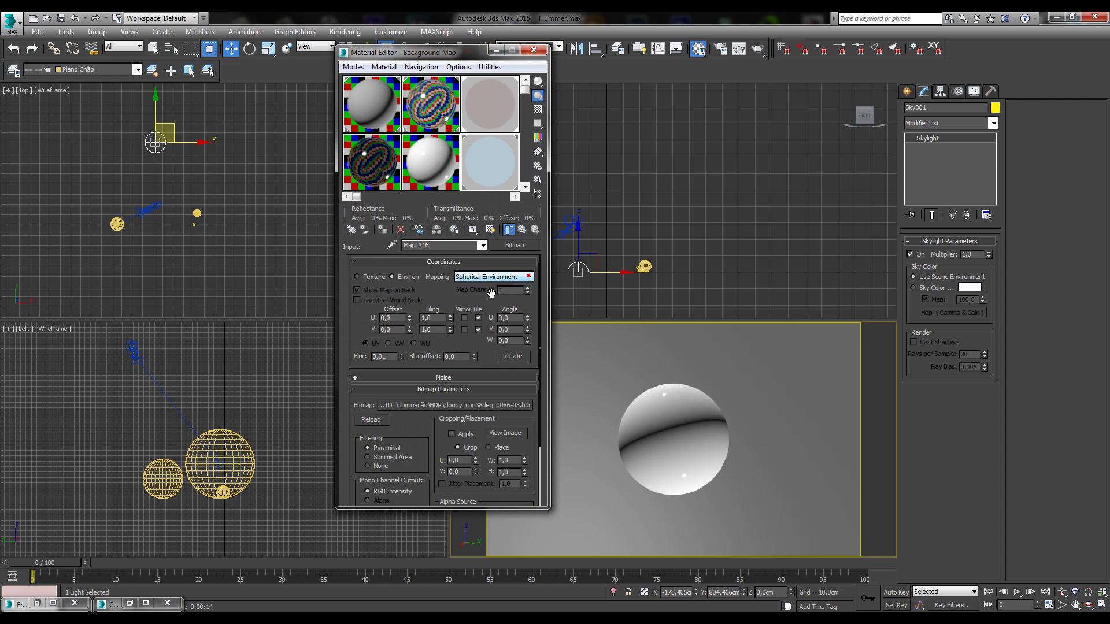
click(463, 405)
click(432, 171)
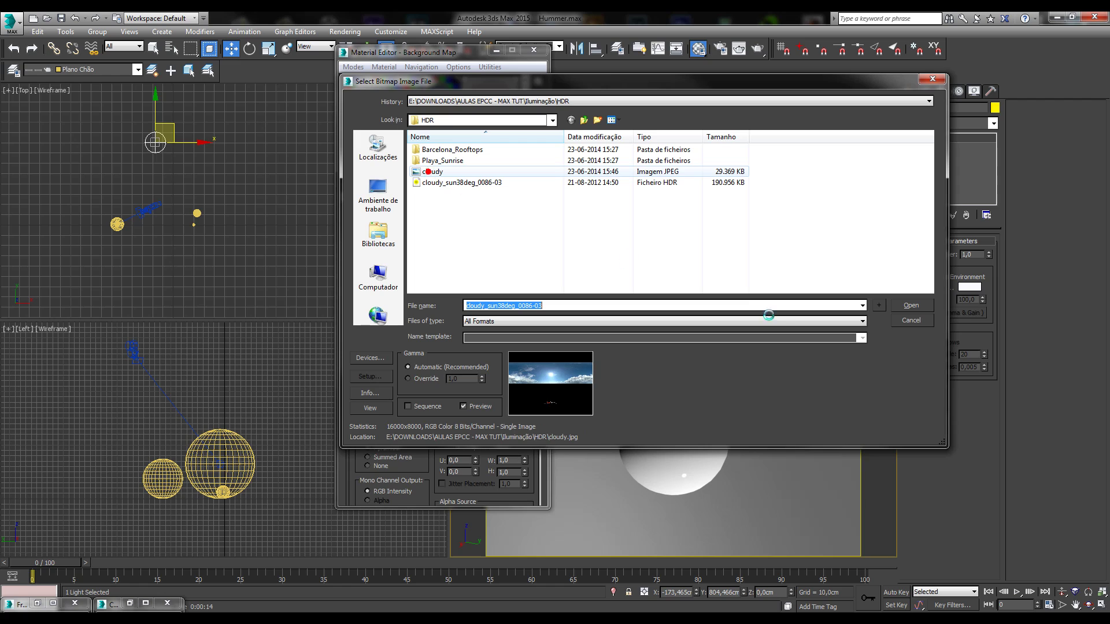
click(919, 307)
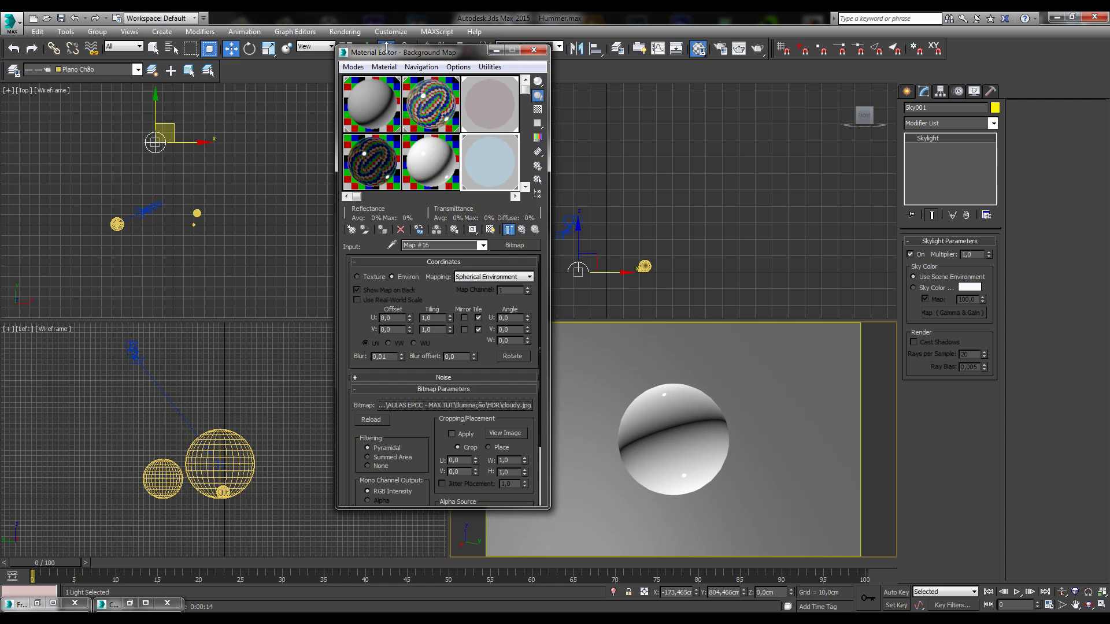
Set the gamma of the Background Map to 2,2 at its Gamma & Gain level
drag(386, 49, 346, 53)
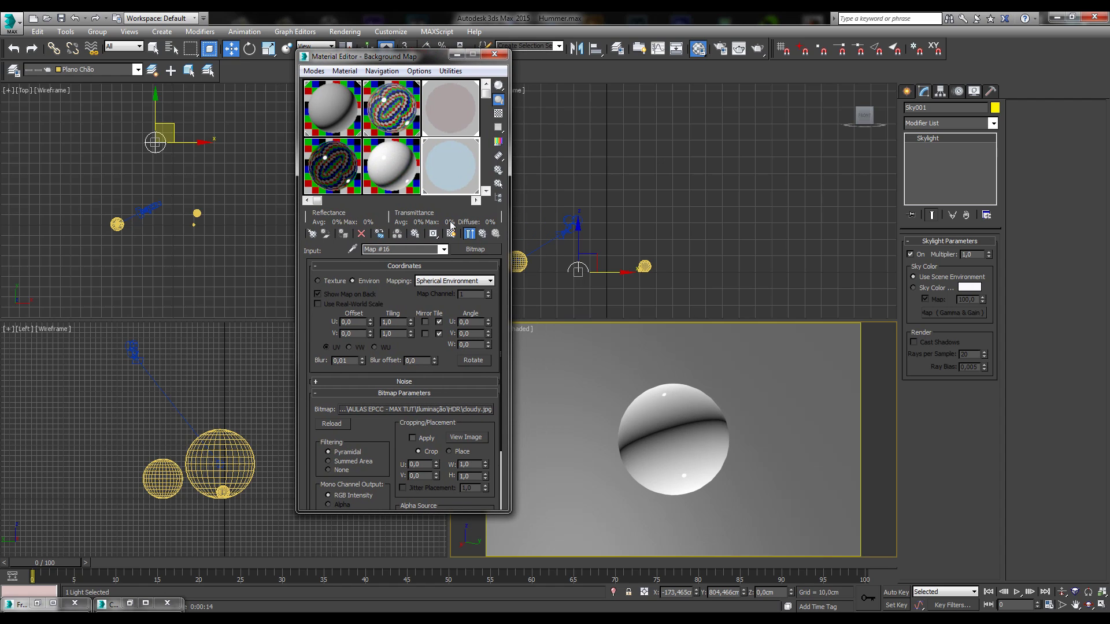
click(483, 234)
click(457, 294)
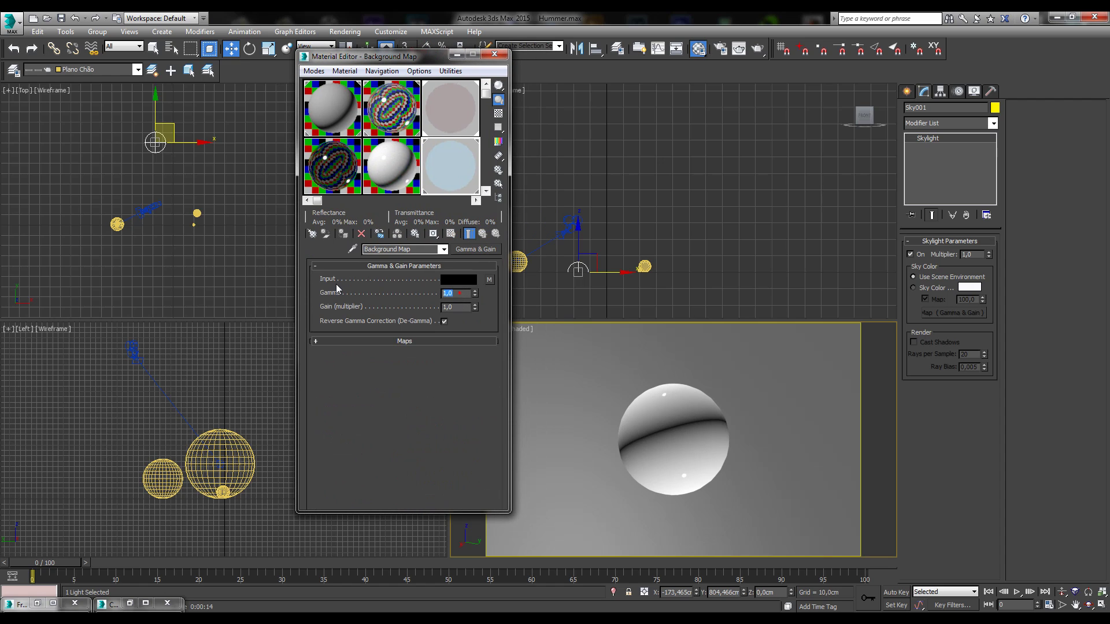
text(2,2)
key(Return)
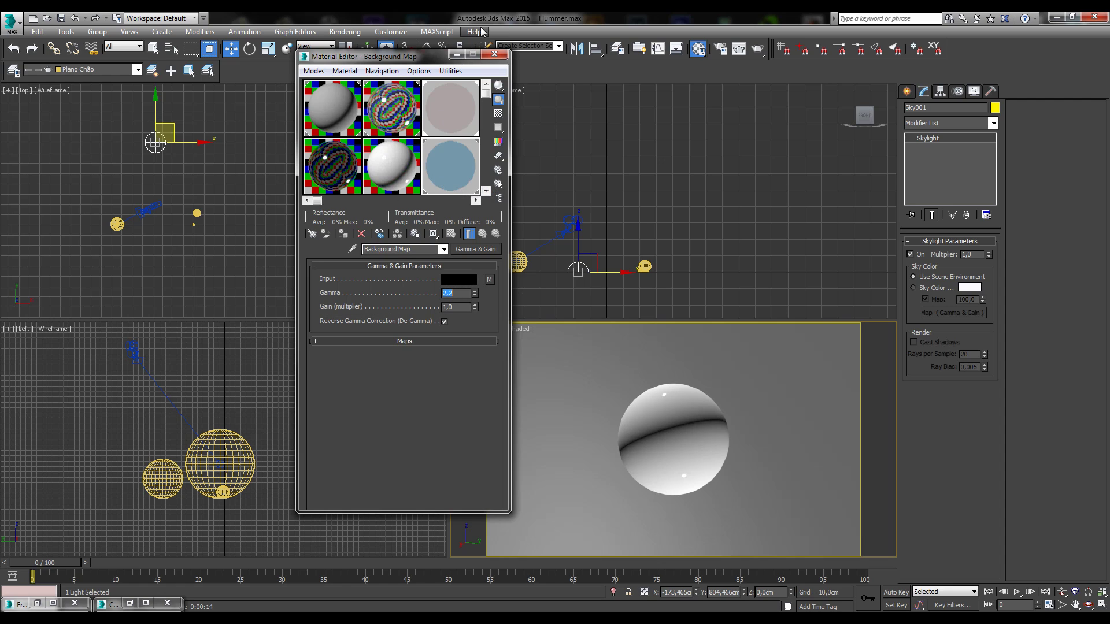
Close the Material Editor and render the Camera001 view with the JPEG background
click(493, 55)
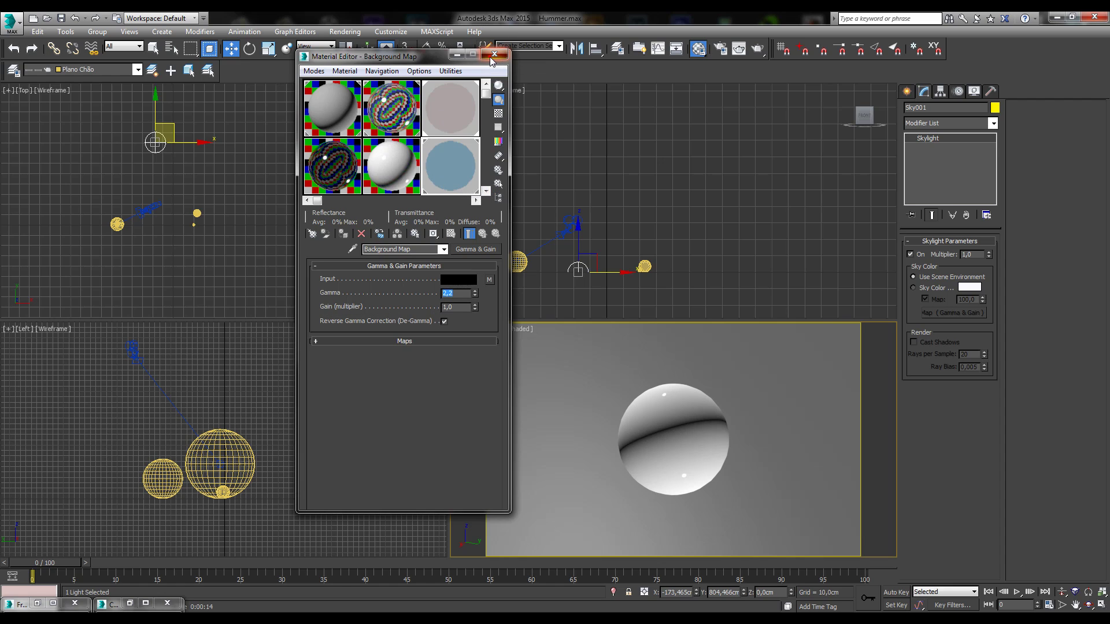
click(762, 51)
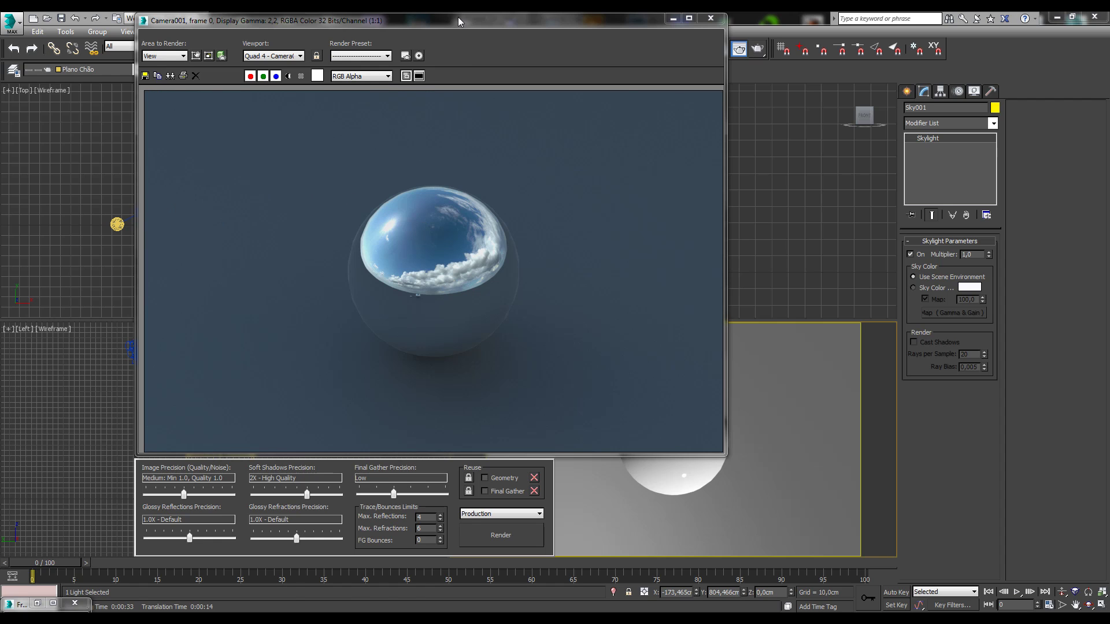
drag(457, 17, 455, 72)
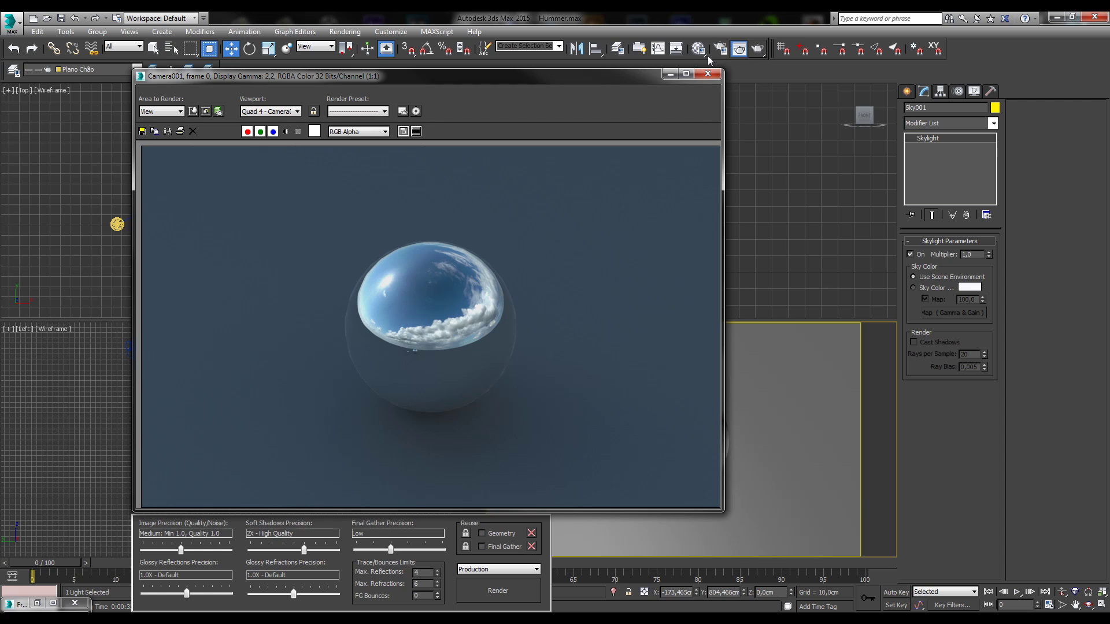
Reopen the Background Map beside the rendered image and try a gamma of 2,2
click(698, 49)
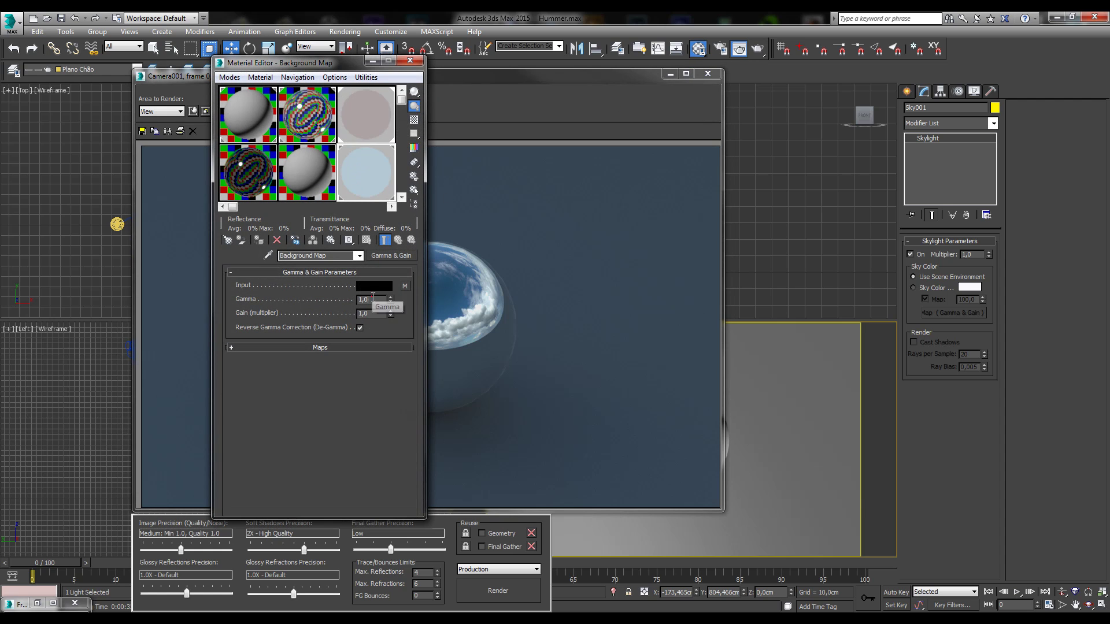
drag(298, 65, 633, 58)
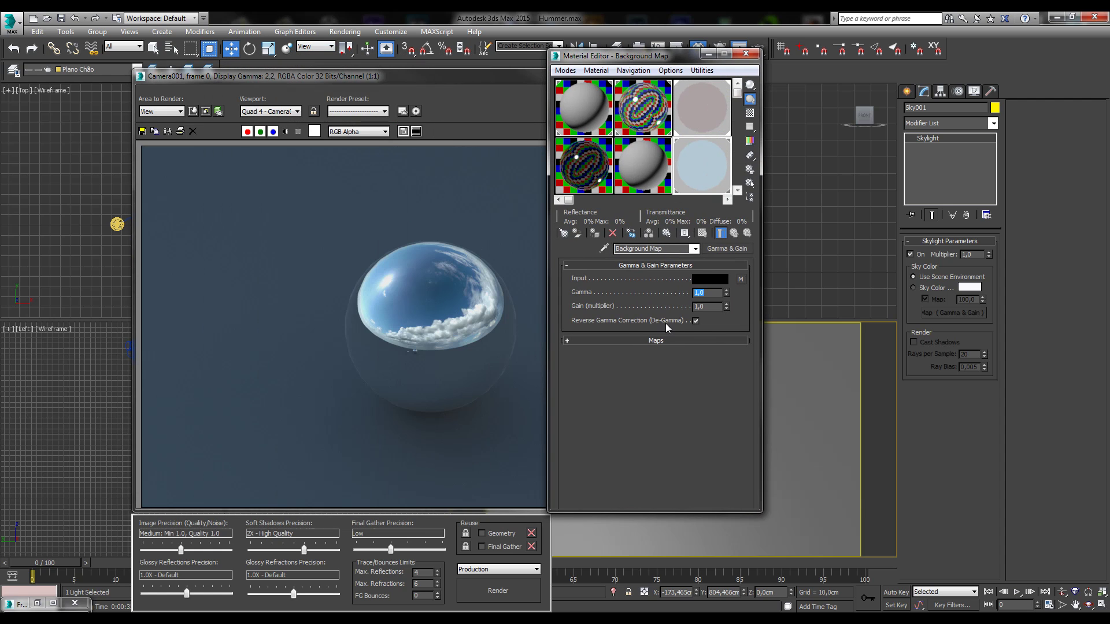
text(2,2)
key(Return)
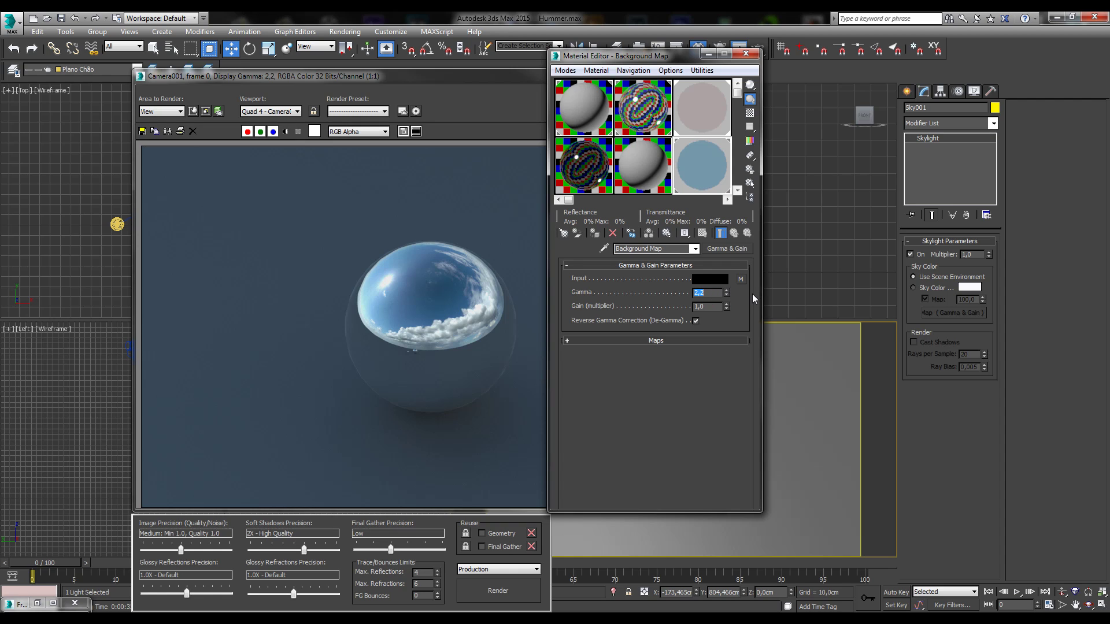
click(391, 32)
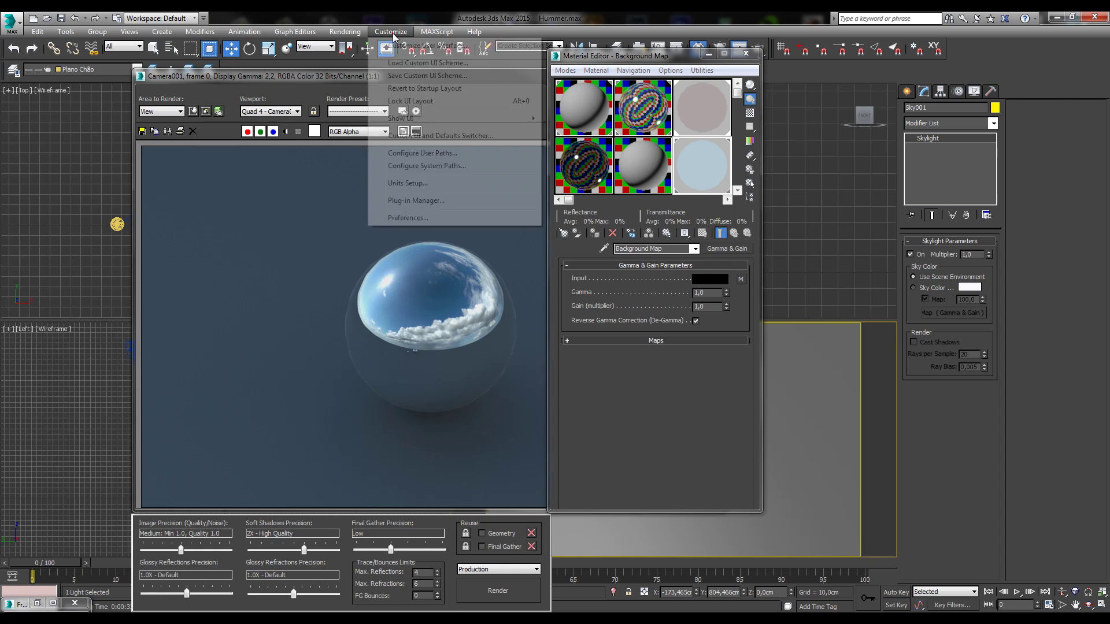
click(347, 275)
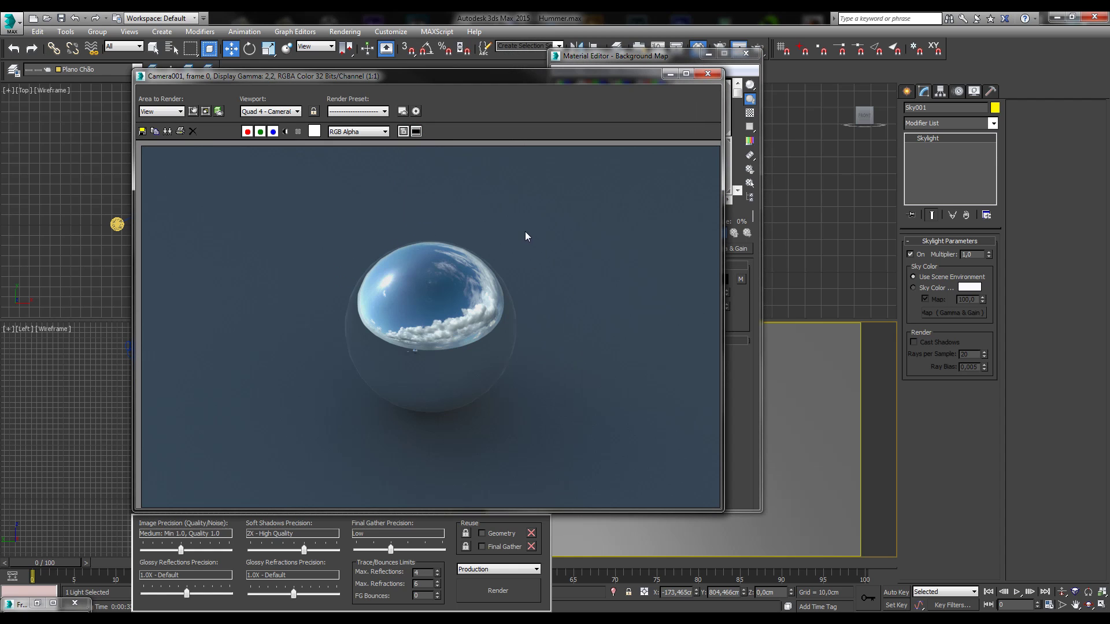
Close the Material Editor, restore the RAM Player holding the HDR render, and load the current JPEG-lit render into channel B
click(751, 383)
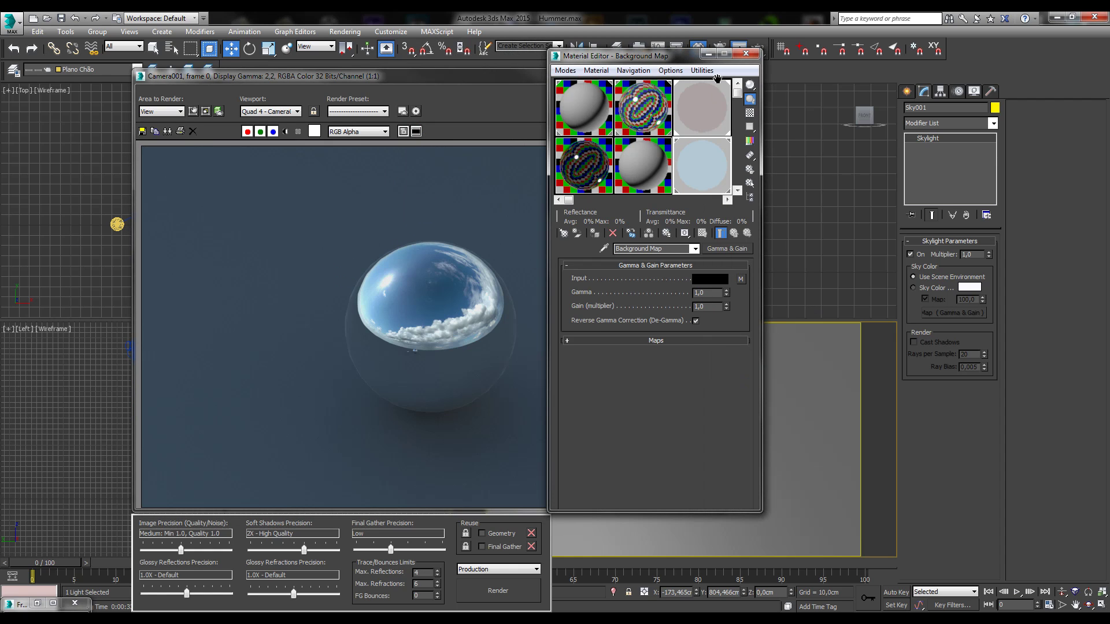
click(745, 53)
drag(402, 77, 400, 26)
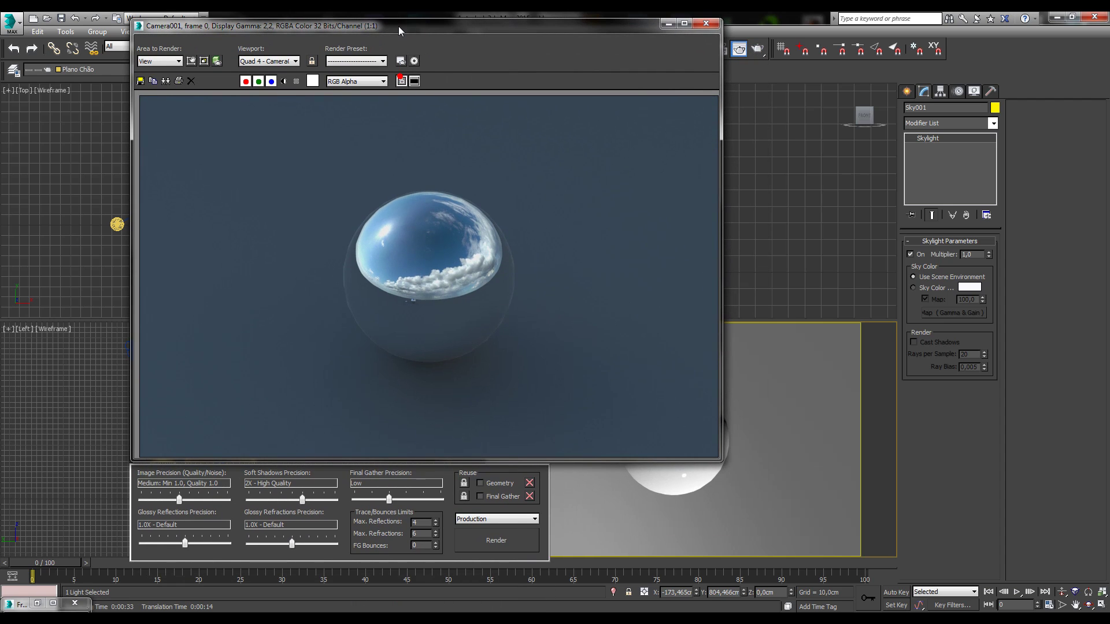
click(37, 604)
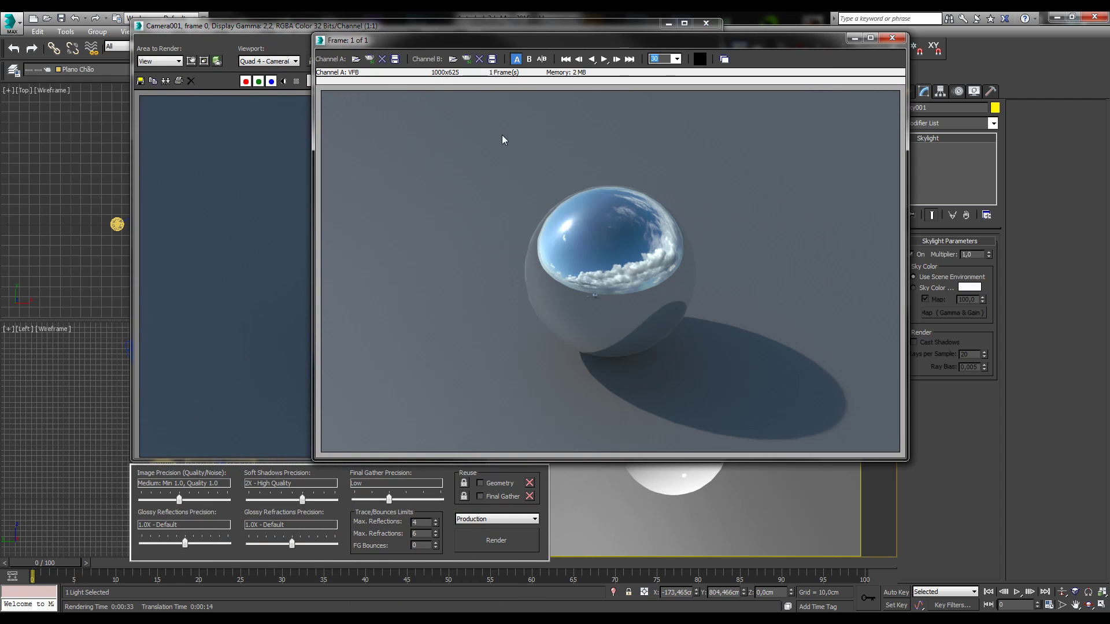
click(467, 58)
click(646, 306)
Compare the HDR render in channel A with the JPEG render in channel B by sweeping the split line across the sphere and its shadow
drag(538, 287, 656, 226)
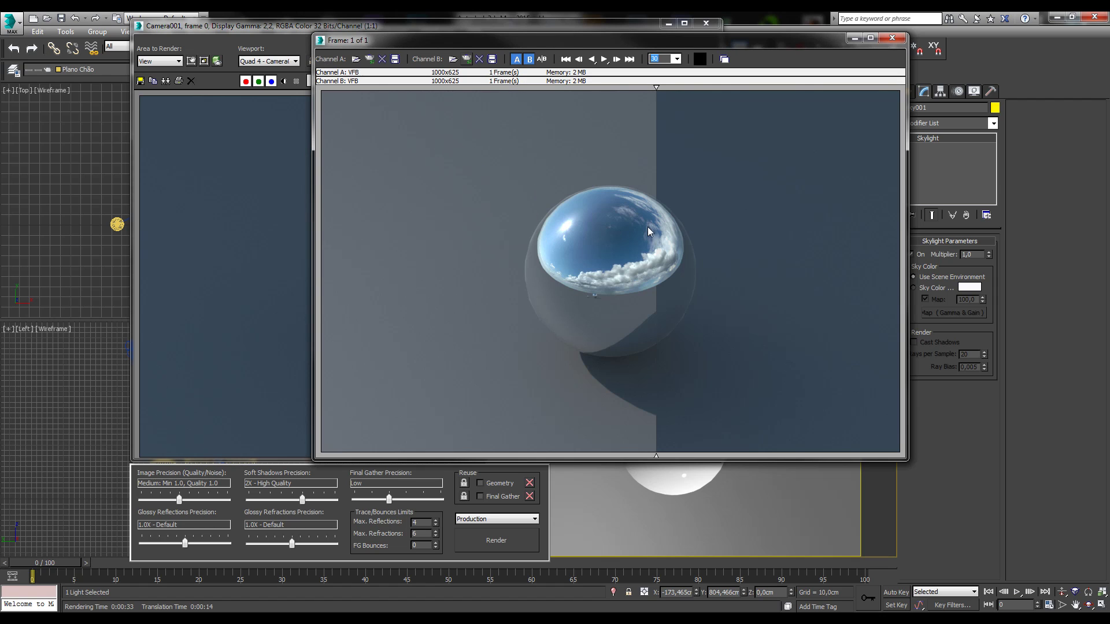
drag(648, 227, 321, 234)
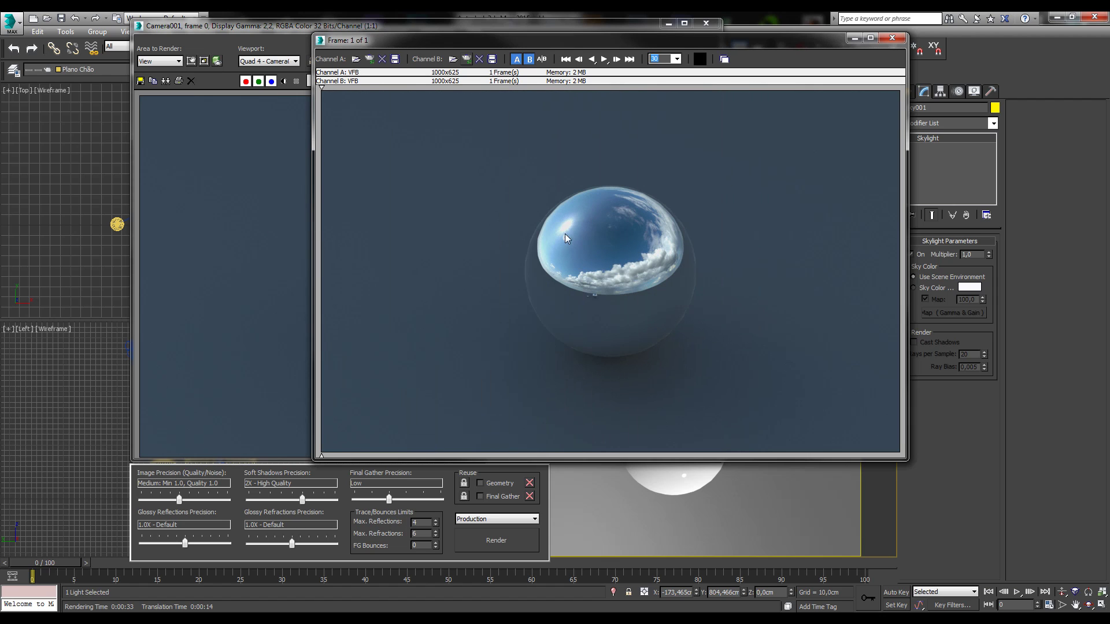
drag(407, 321, 610, 314)
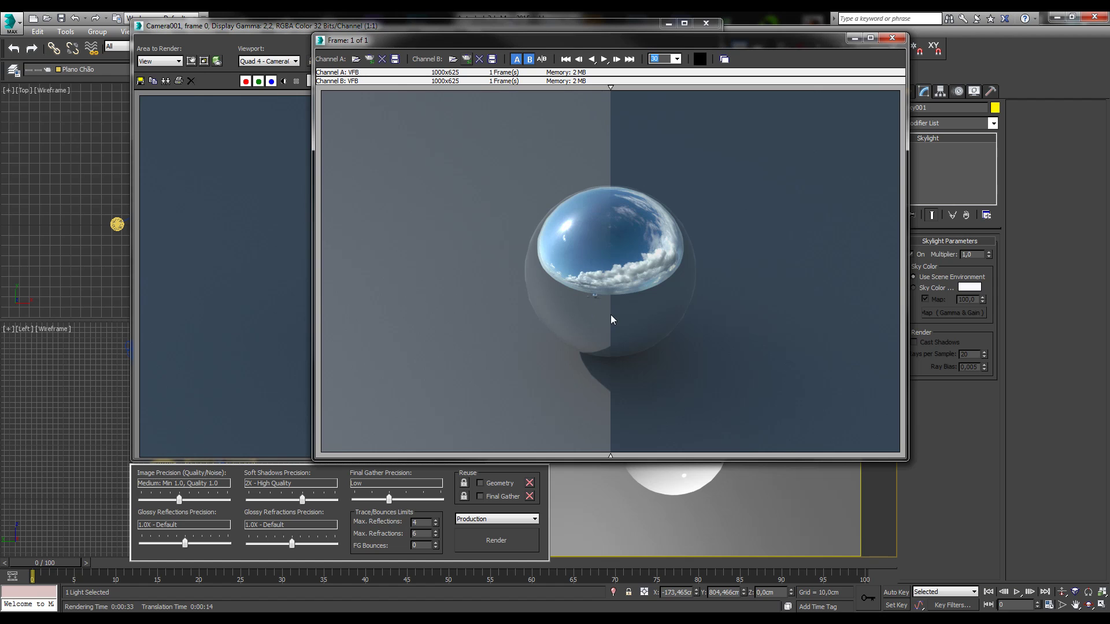
drag(597, 40, 458, 45)
drag(472, 283, 209, 257)
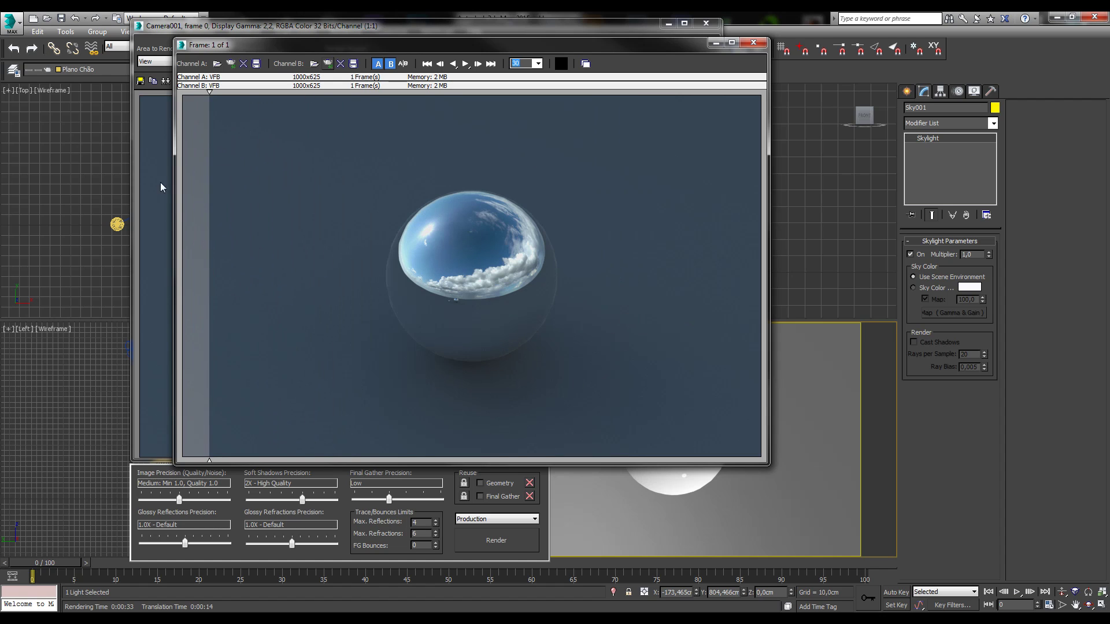
drag(221, 215, 465, 204)
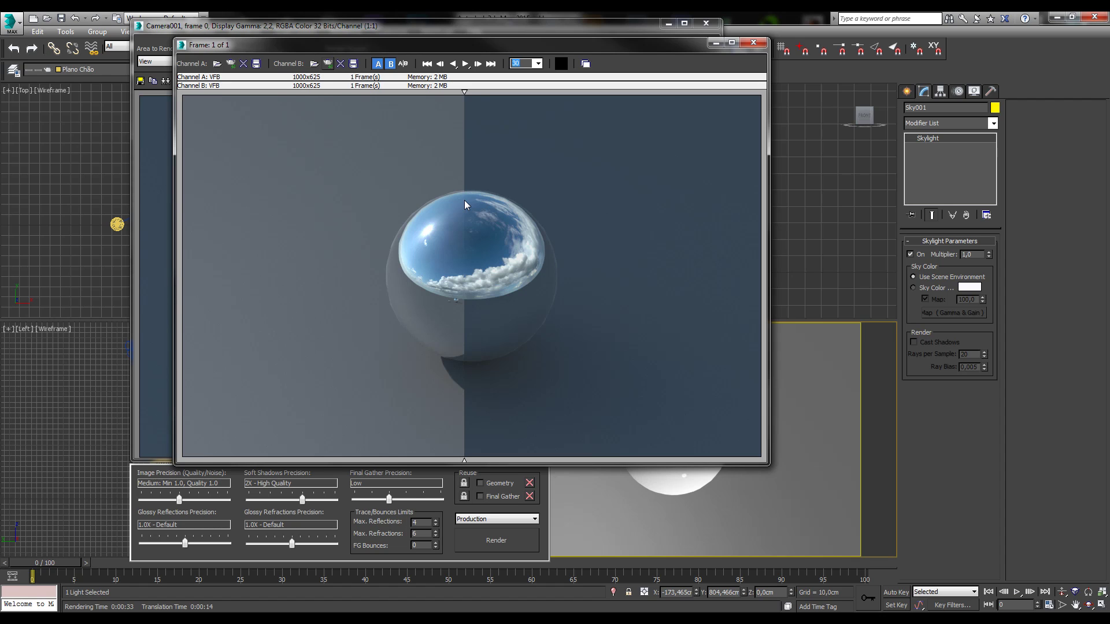
drag(463, 200, 418, 329)
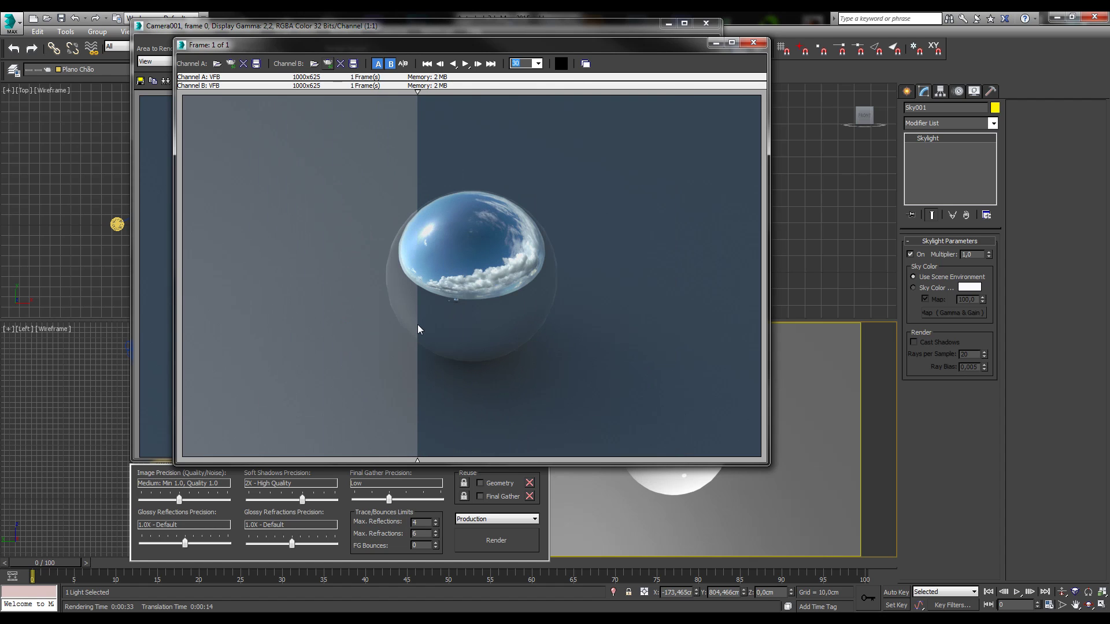
Close the RAM Player and the rendered frame window
click(753, 42)
click(443, 280)
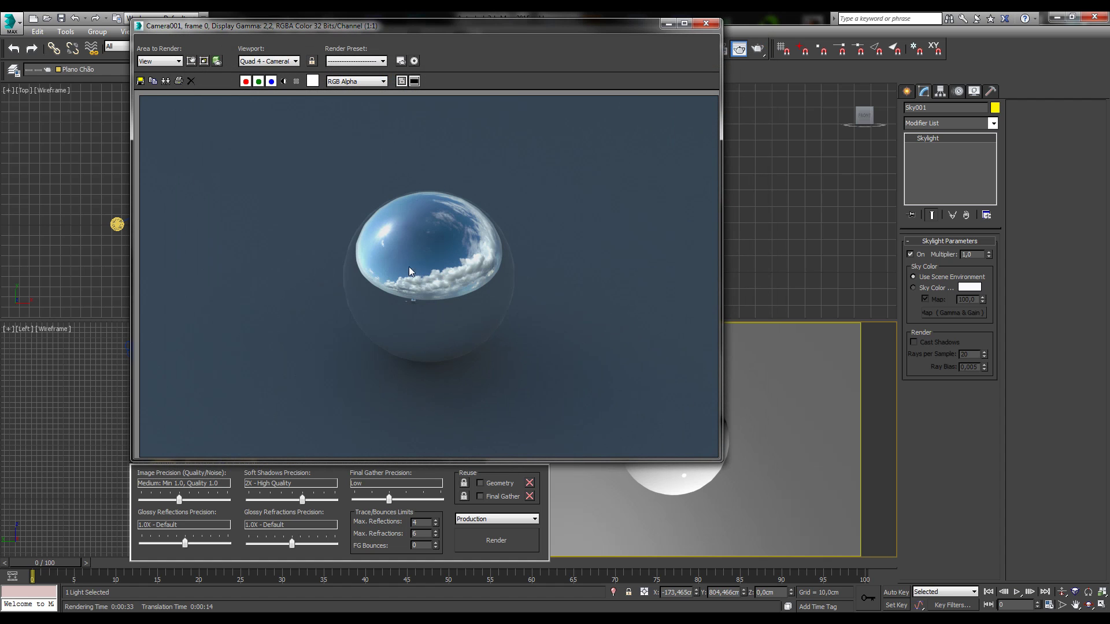
click(705, 23)
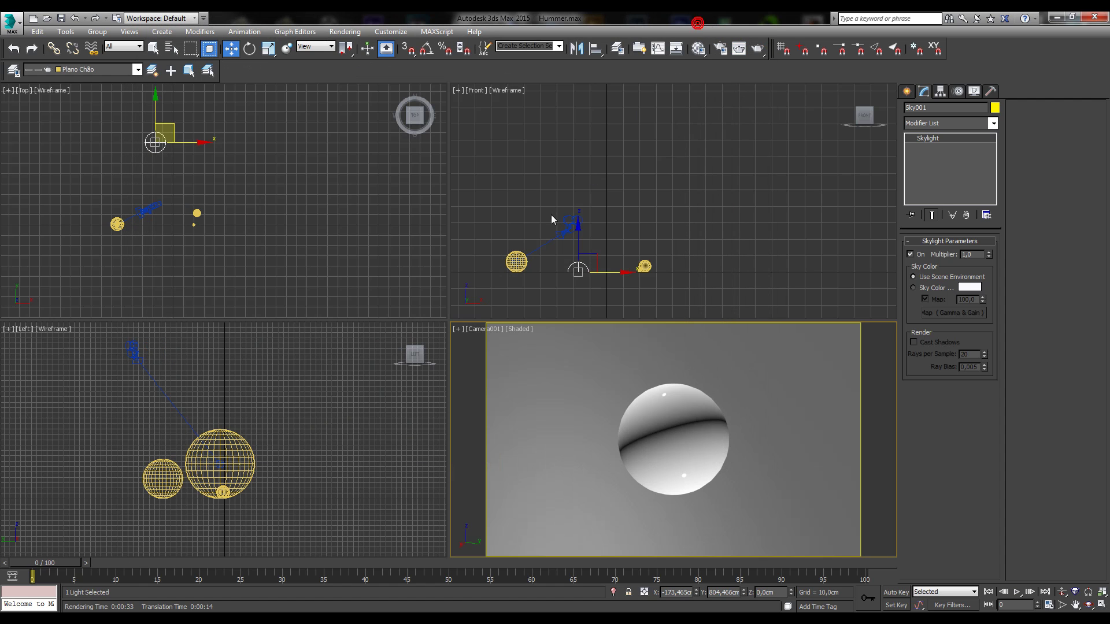
Replace the Background Map's cloudy.jpg bitmap with cloudy_sun38deg_0086-03.hdr, accepting the default HDRI load settings
click(699, 51)
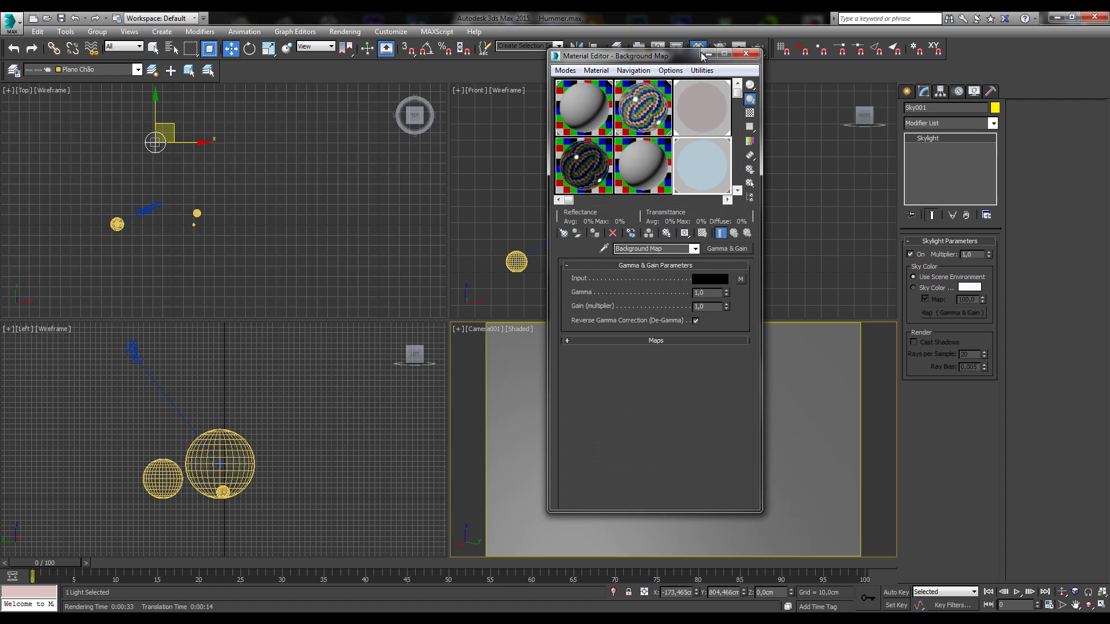
drag(692, 58, 401, 58)
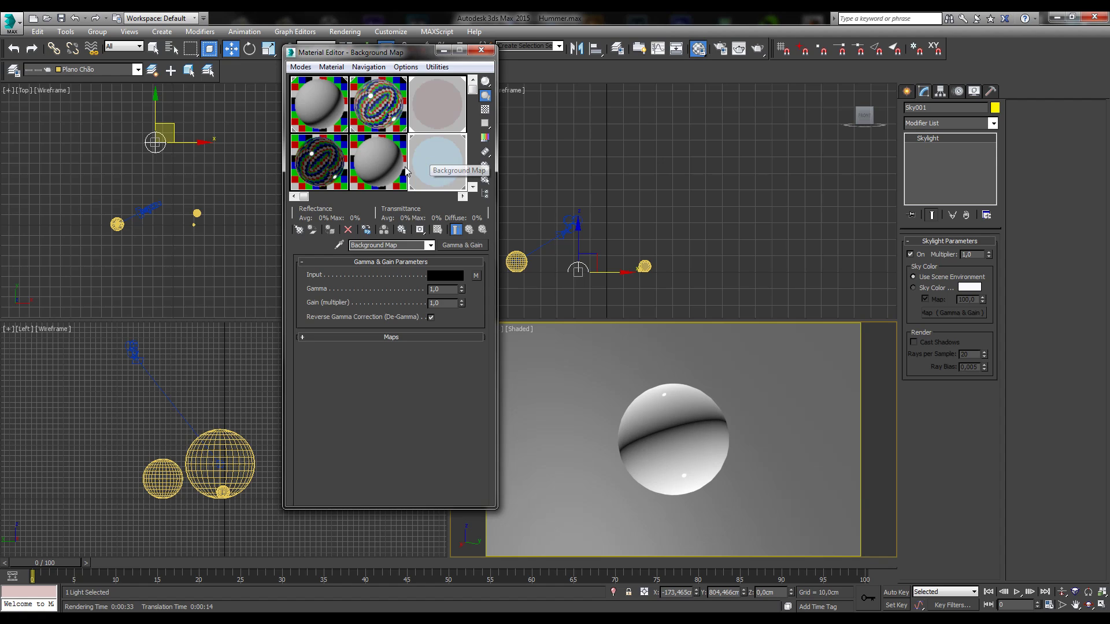
click(476, 278)
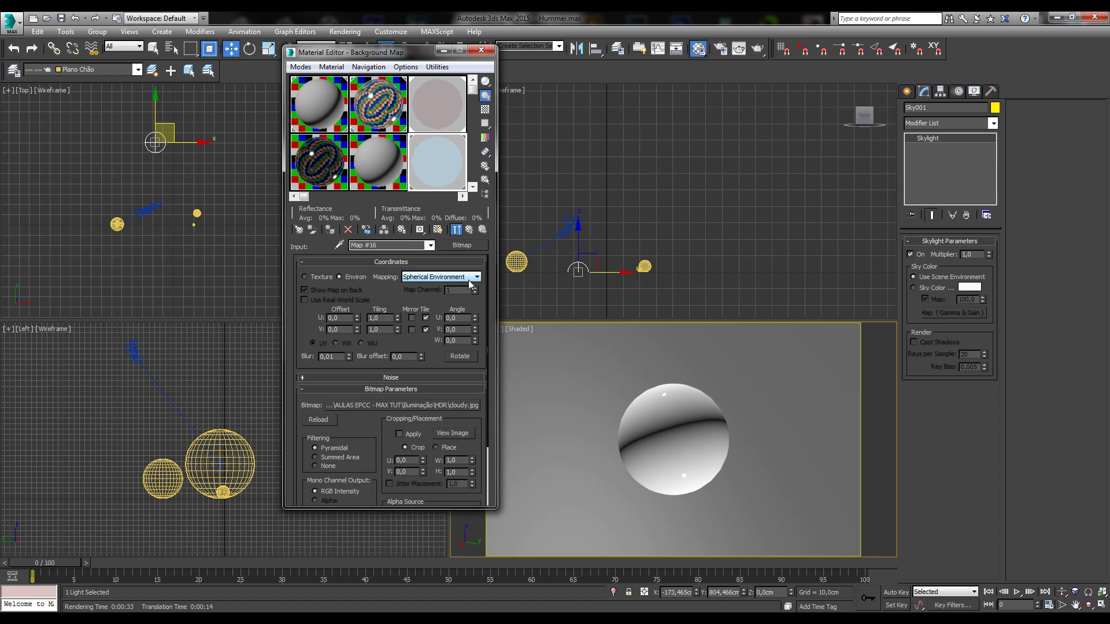
click(439, 408)
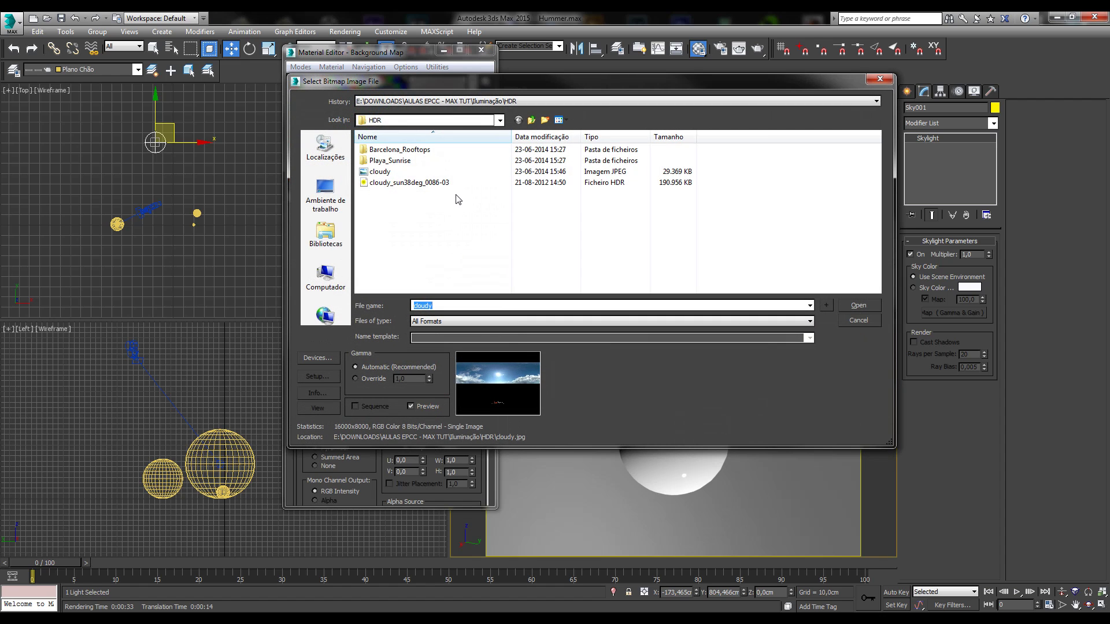
click(379, 182)
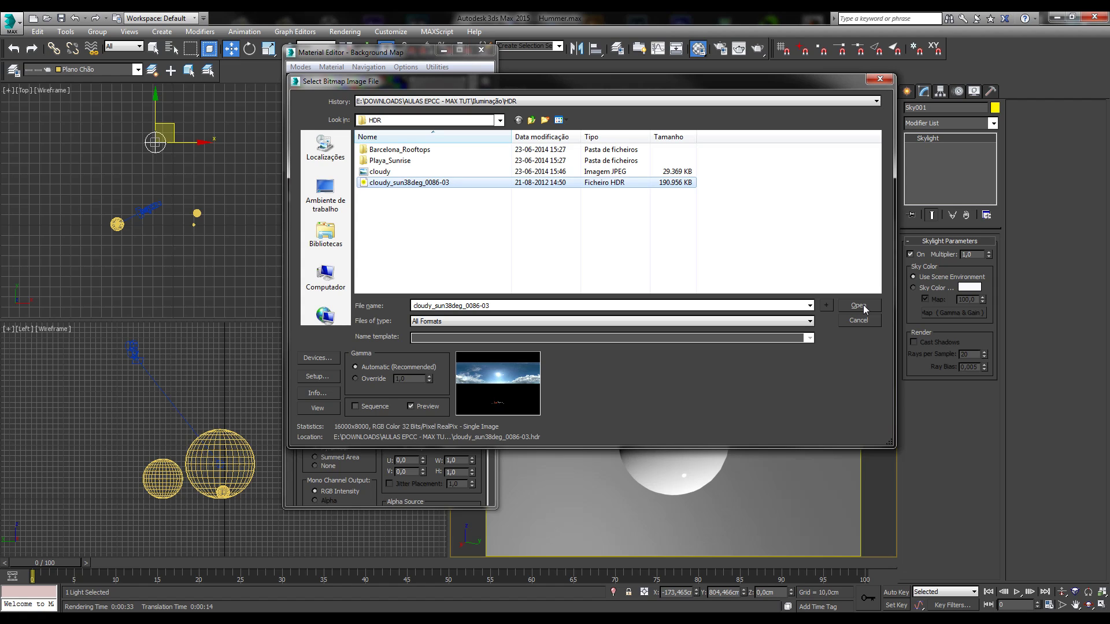
click(861, 305)
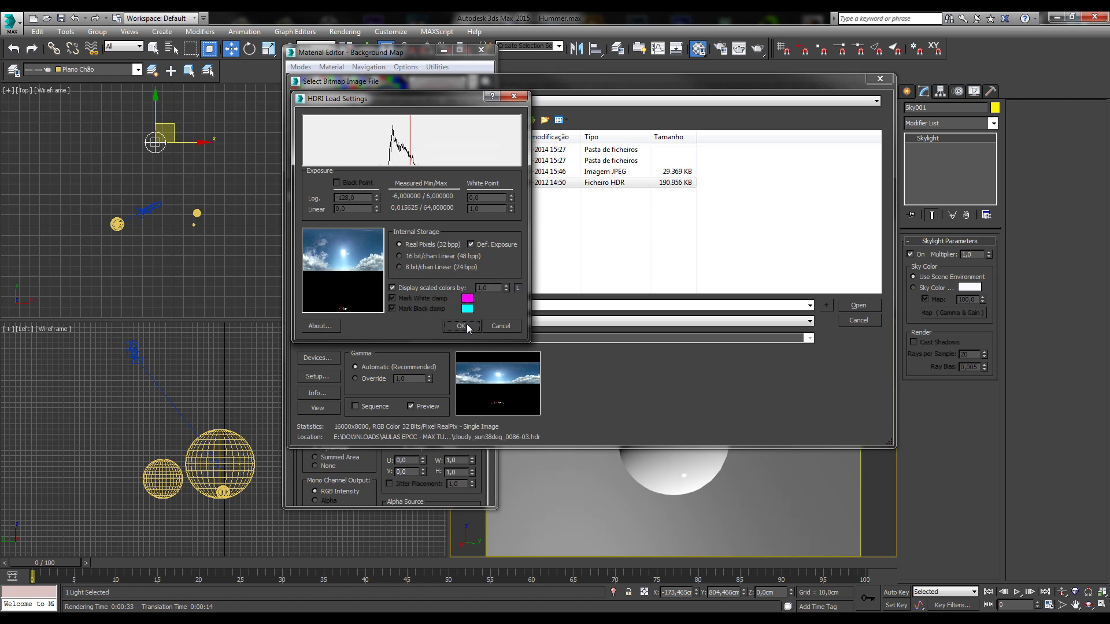
click(467, 325)
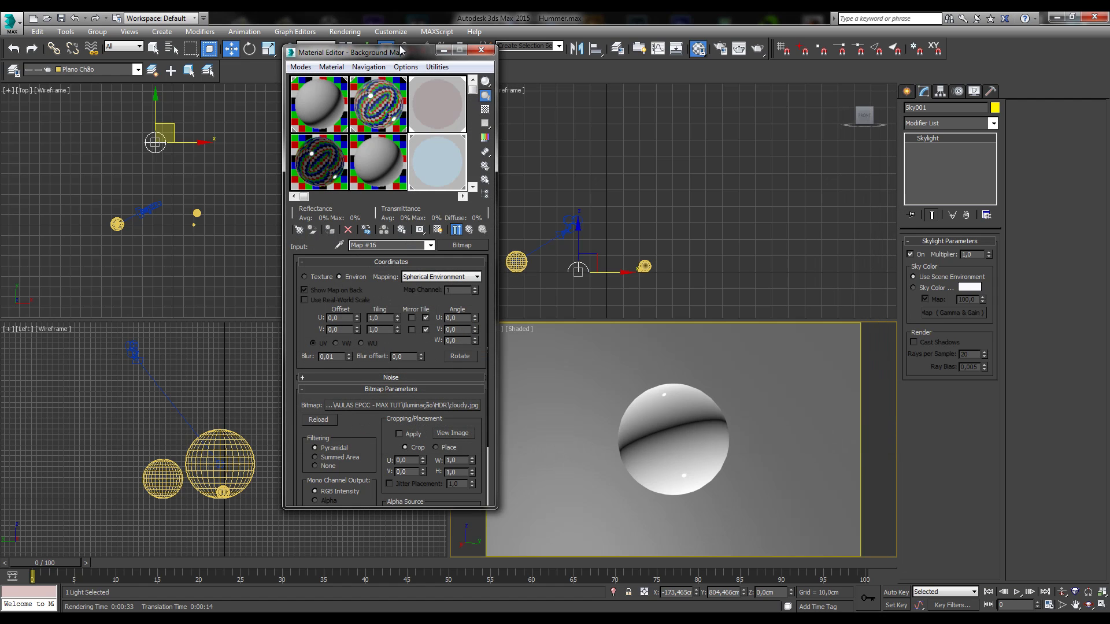
click(371, 50)
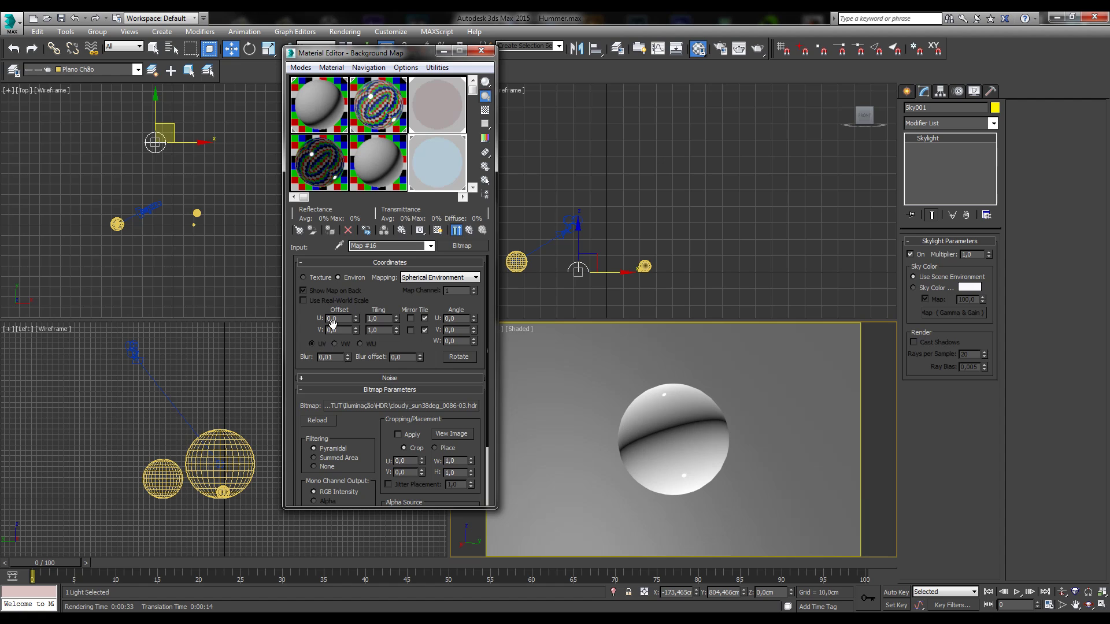
Try U offsets of 0,39 and 1 on the environment bitmap and reset the offset to 0
click(300, 319)
double_click(341, 330)
click(311, 317)
drag(358, 319, 349, 297)
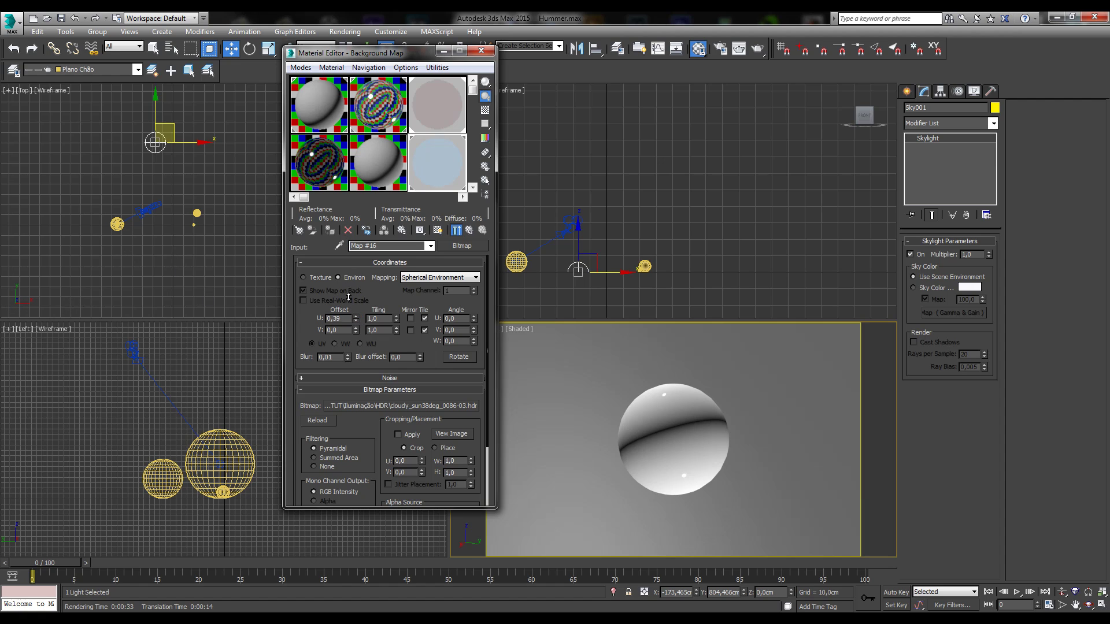
double_click(338, 318)
text(1)
key(Return)
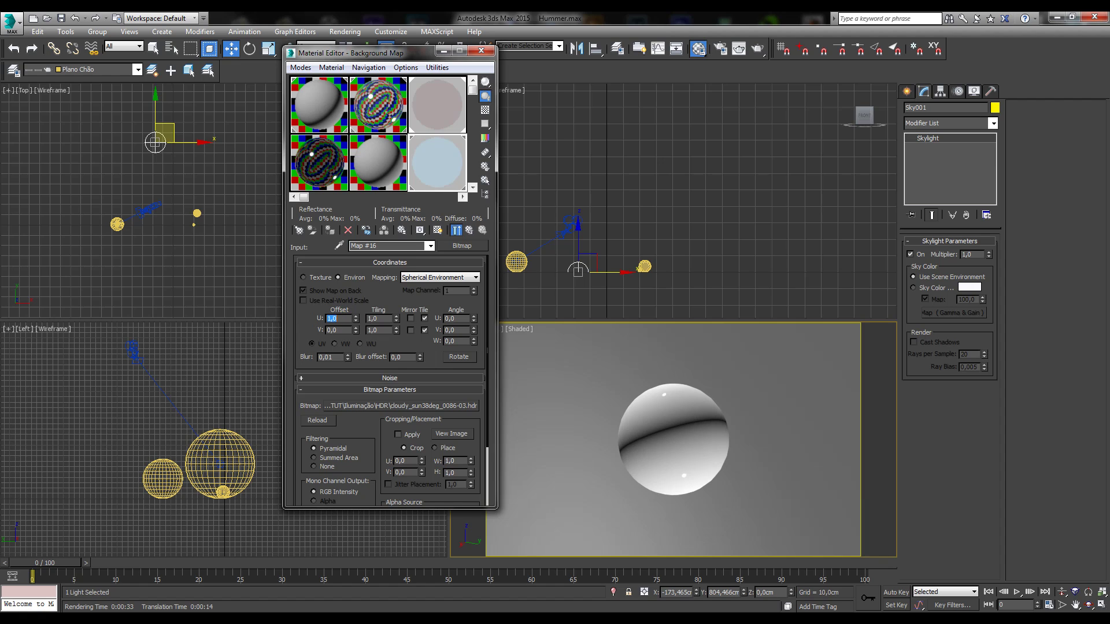
double_click(337, 319)
text(0)
key(Return)
Switch the bitmap's coordinates from Environ to Texture and shift its U offset to 0,75
click(310, 277)
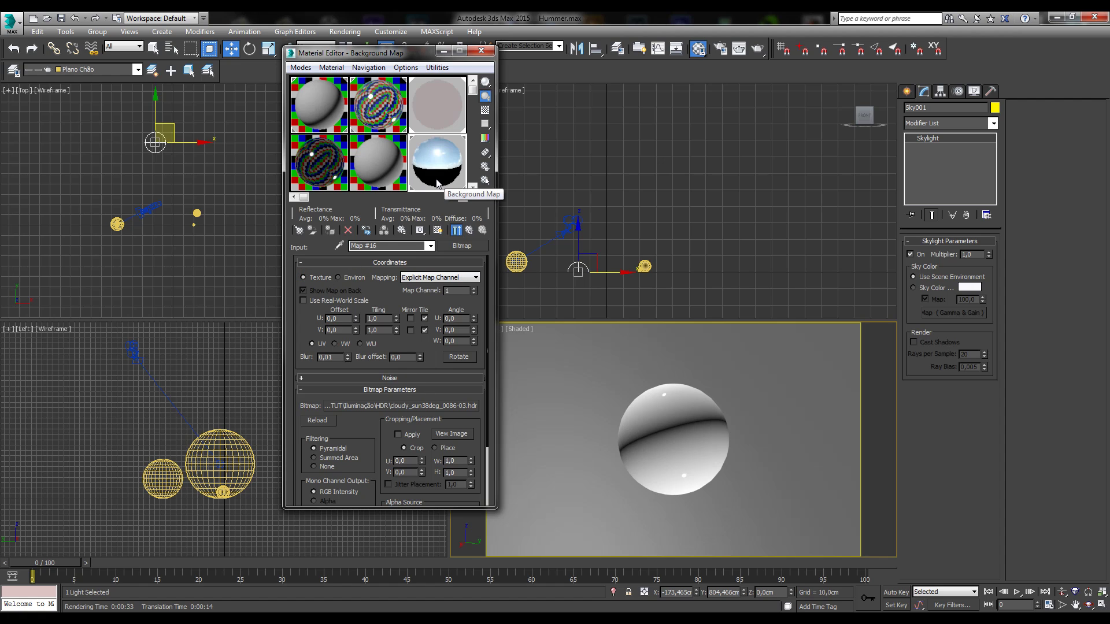
drag(356, 319, 359, 310)
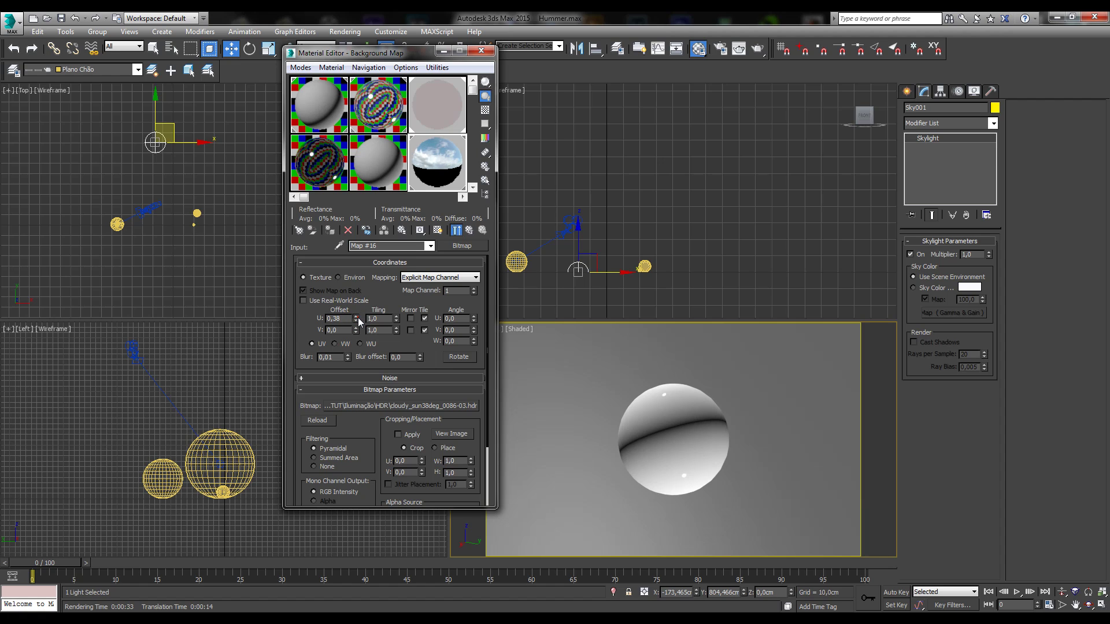
drag(358, 318, 357, 296)
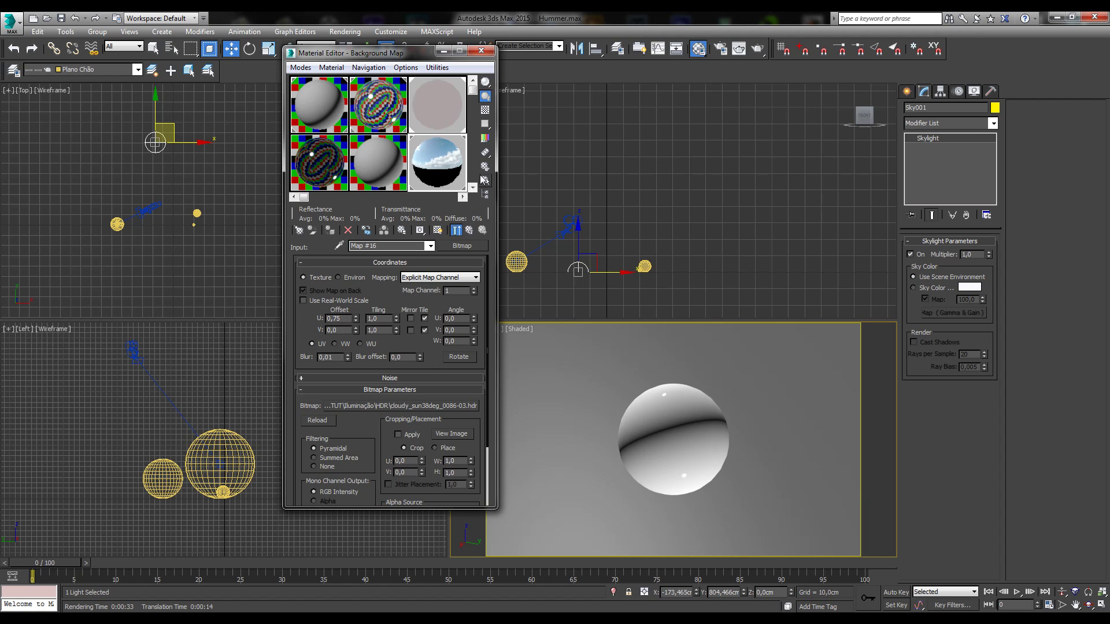
Try a V offset of -0,73 on the bitmap and reset it to 0
drag(356, 328, 354, 370)
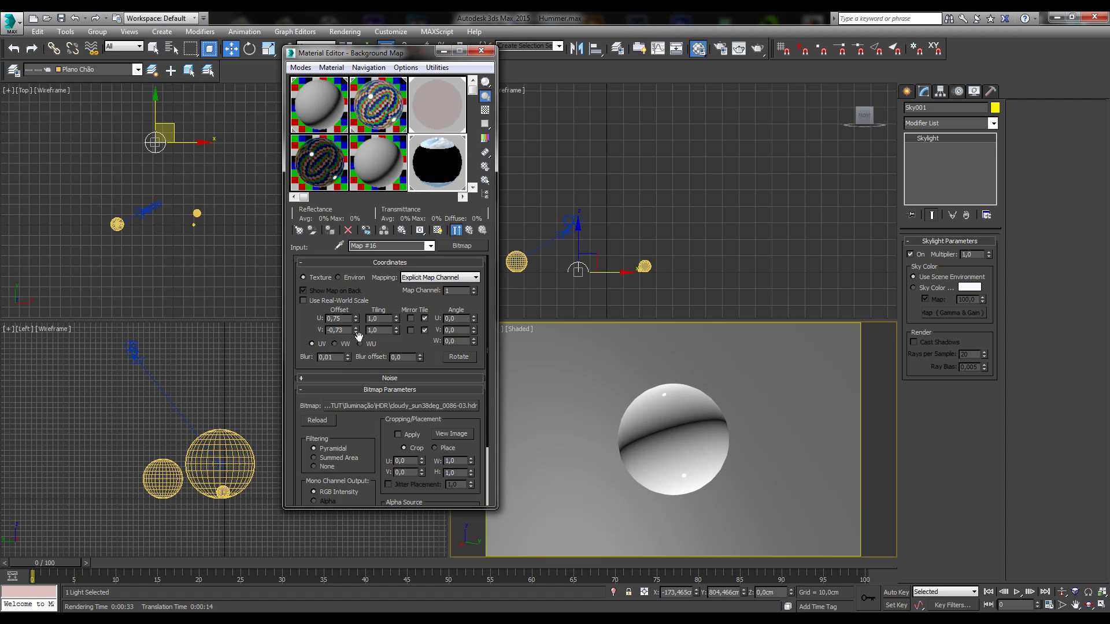
drag(346, 330, 250, 328)
text(0)
key(Return)
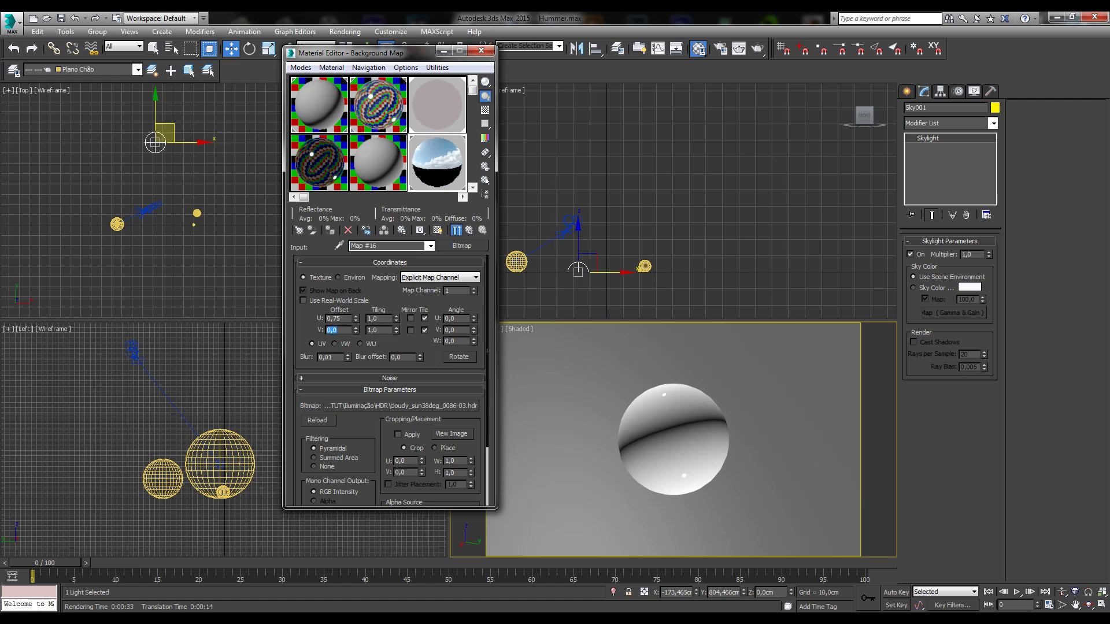
Reset the bitmap's U offset to 0 and try a value of 0,5
drag(346, 318, 306, 317)
text(0)
key(Return)
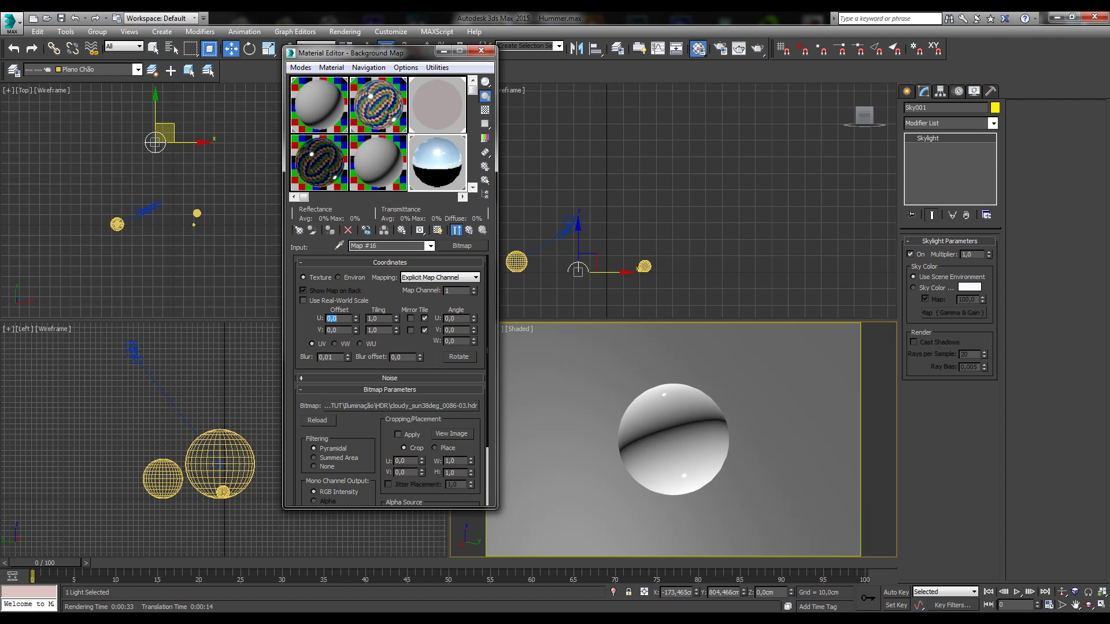
click(334, 317)
key(Return)
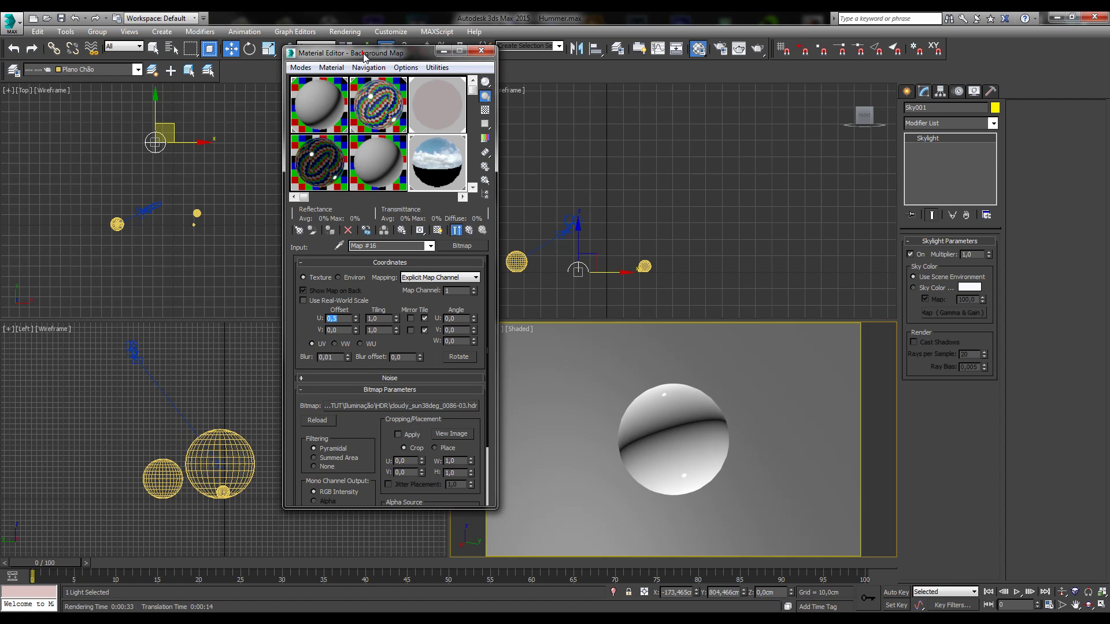
Rotate the skylight about -57,5 degrees around Z in the Top view, and undo the extra rotation tried in the Front view
drag(364, 56, 328, 59)
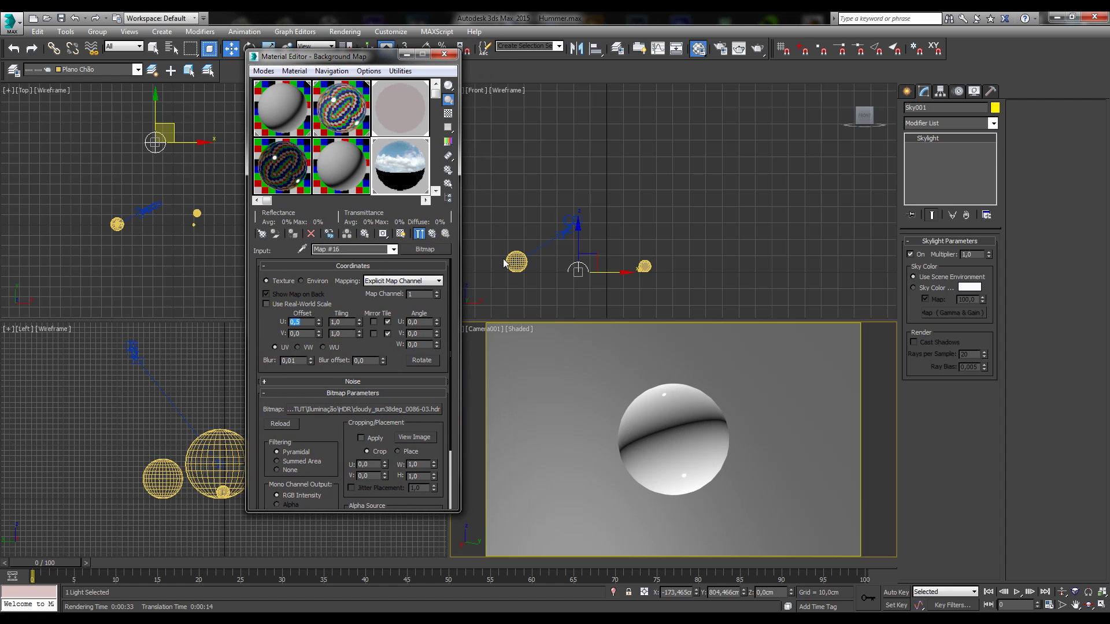
click(166, 148)
click(162, 138)
drag(313, 56, 309, 76)
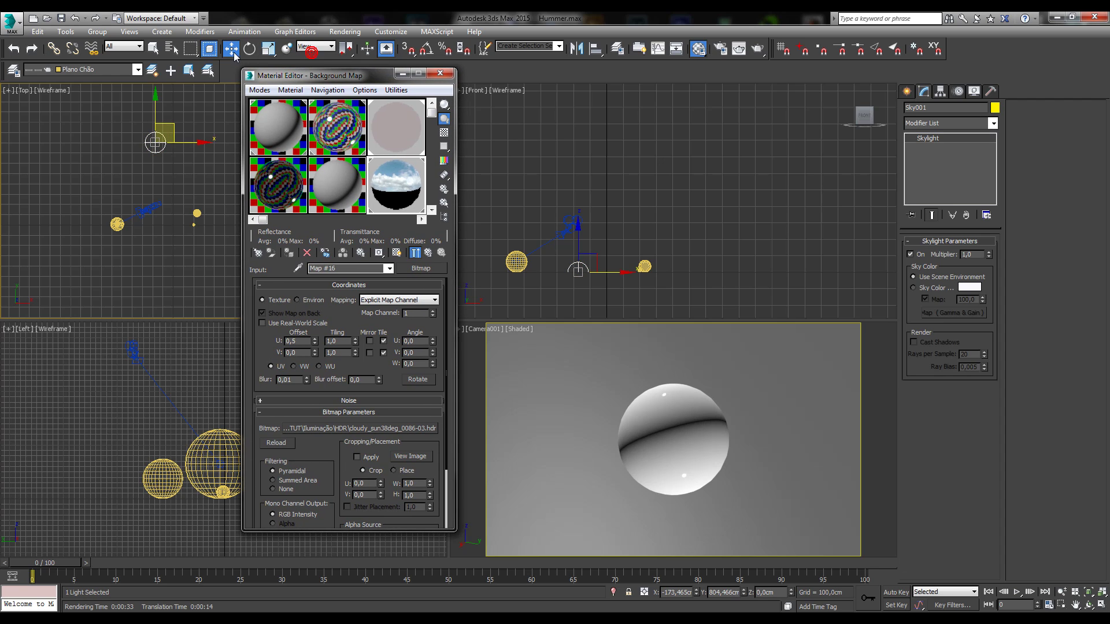
click(250, 48)
right_click(186, 128)
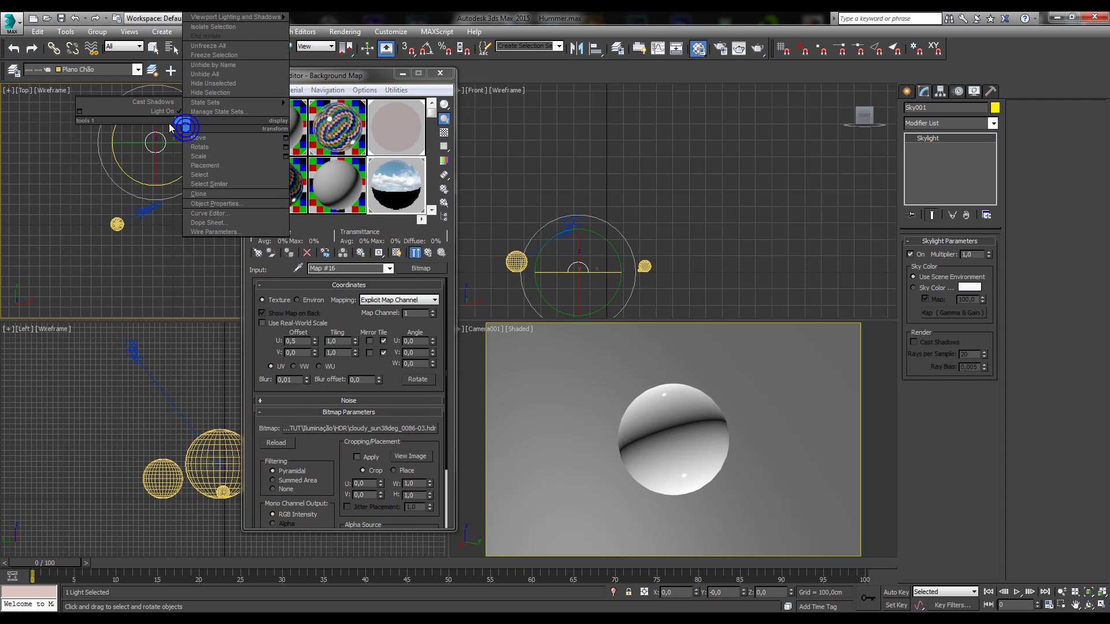
click(177, 114)
drag(175, 105, 237, 222)
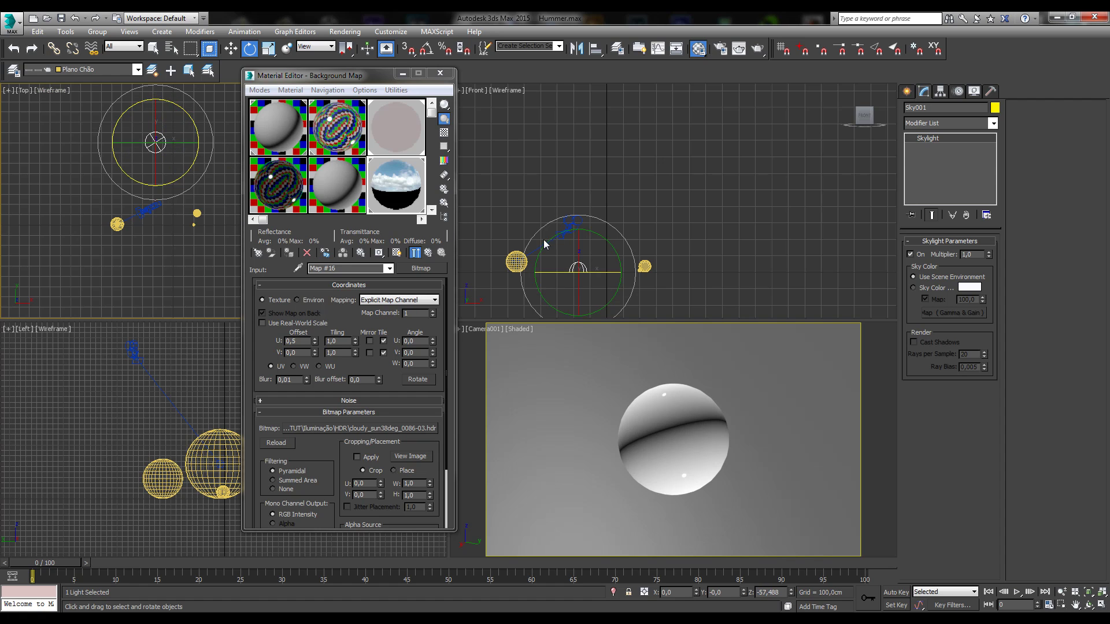
drag(579, 246, 578, 257)
click(75, 18)
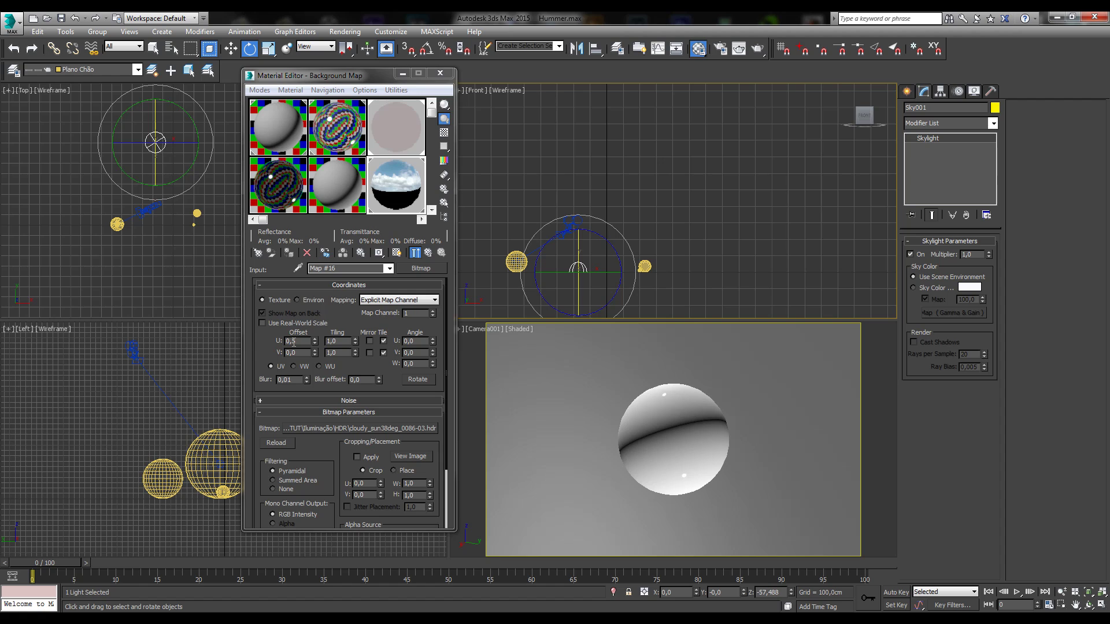
Set the HDR bitmap's U offset to 25
drag(291, 343, 300, 342)
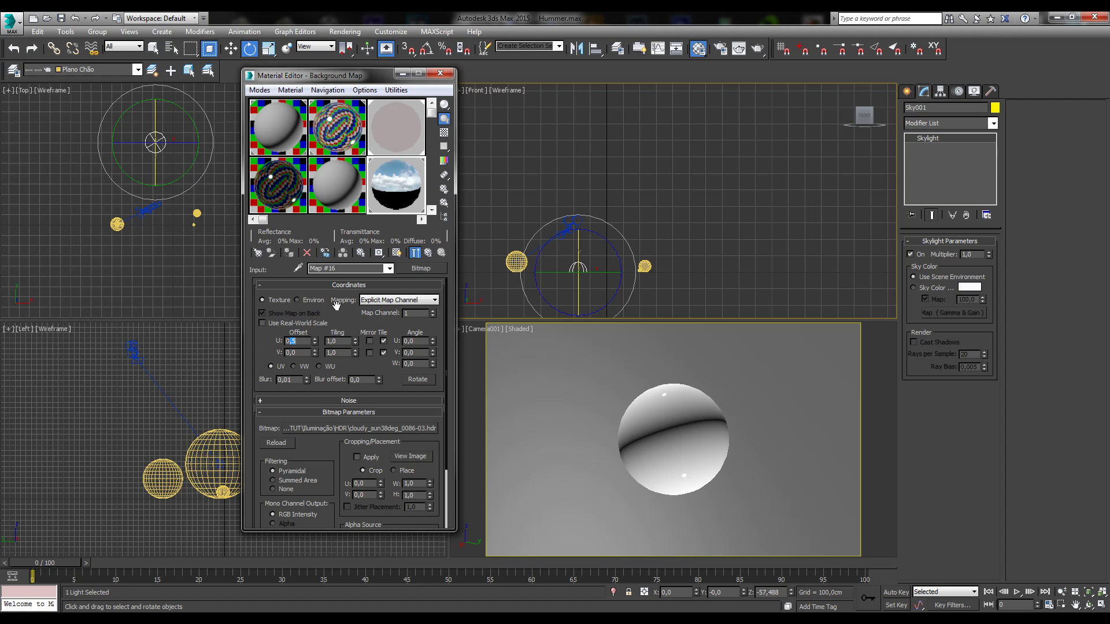
text(25)
key(Return)
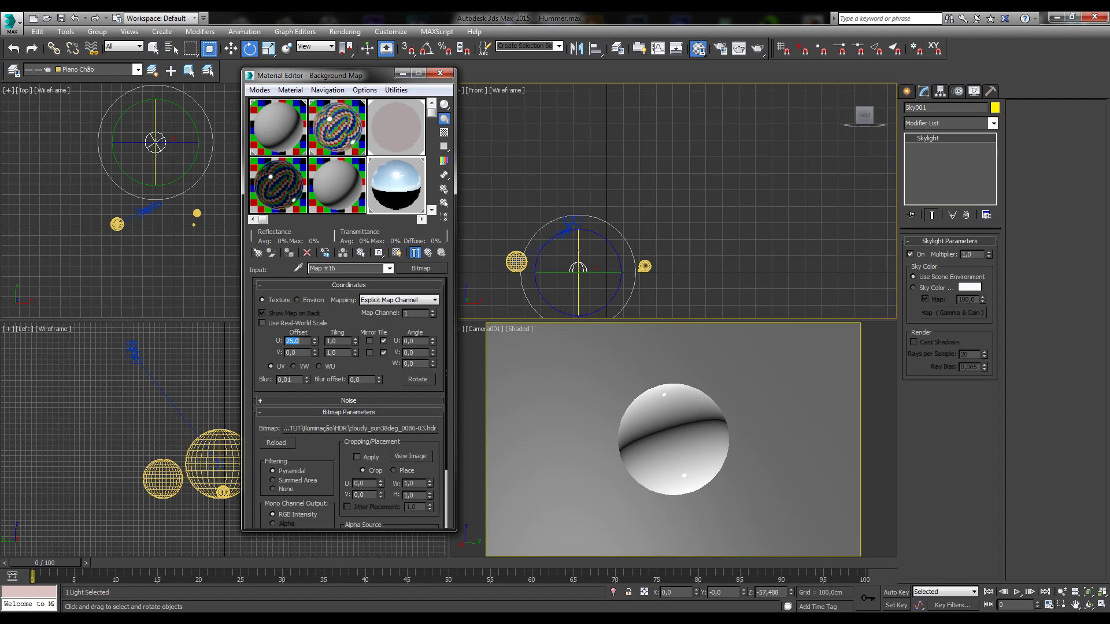
Try U offsets of 0,25, 0,5, 0,75 and 1 on the HDR bitmap
text(,25)
key(Return)
text(,)
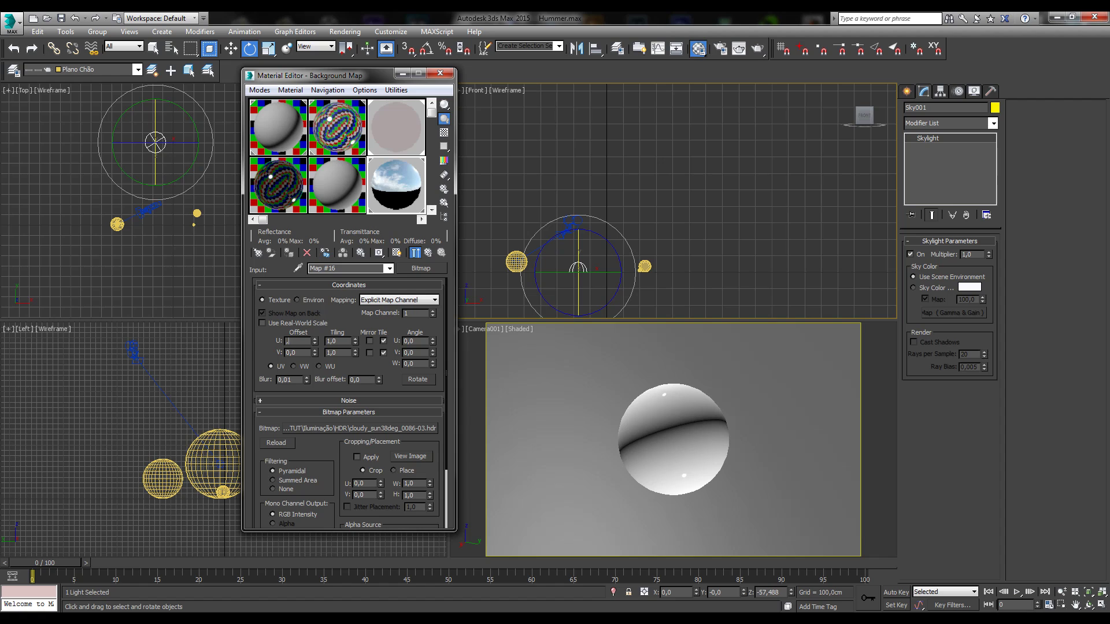
text(5)
key(Return)
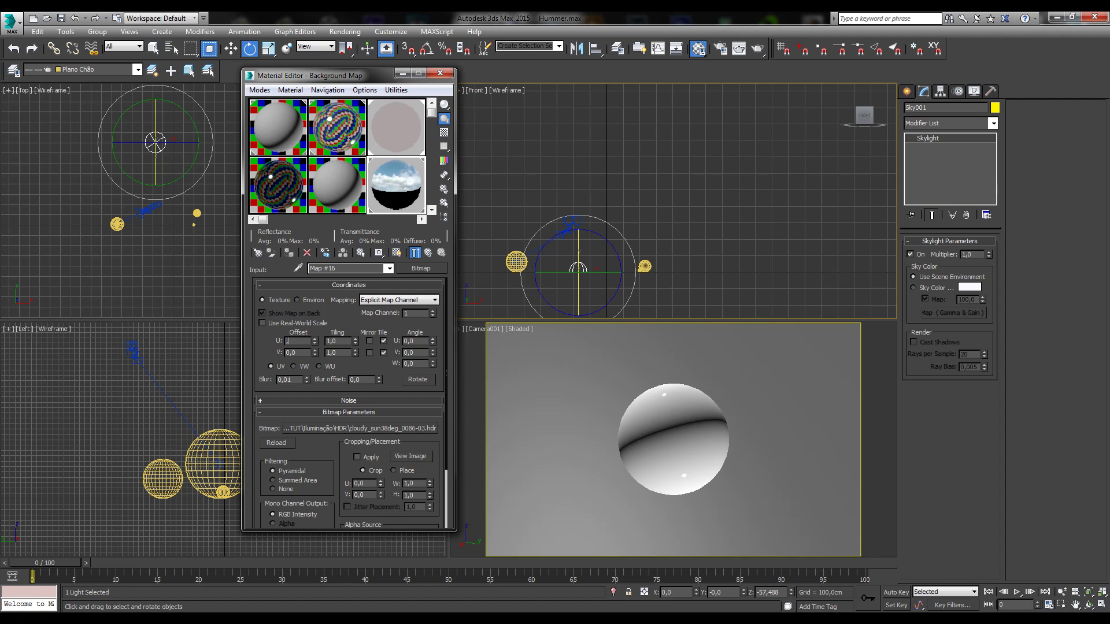
key(Return)
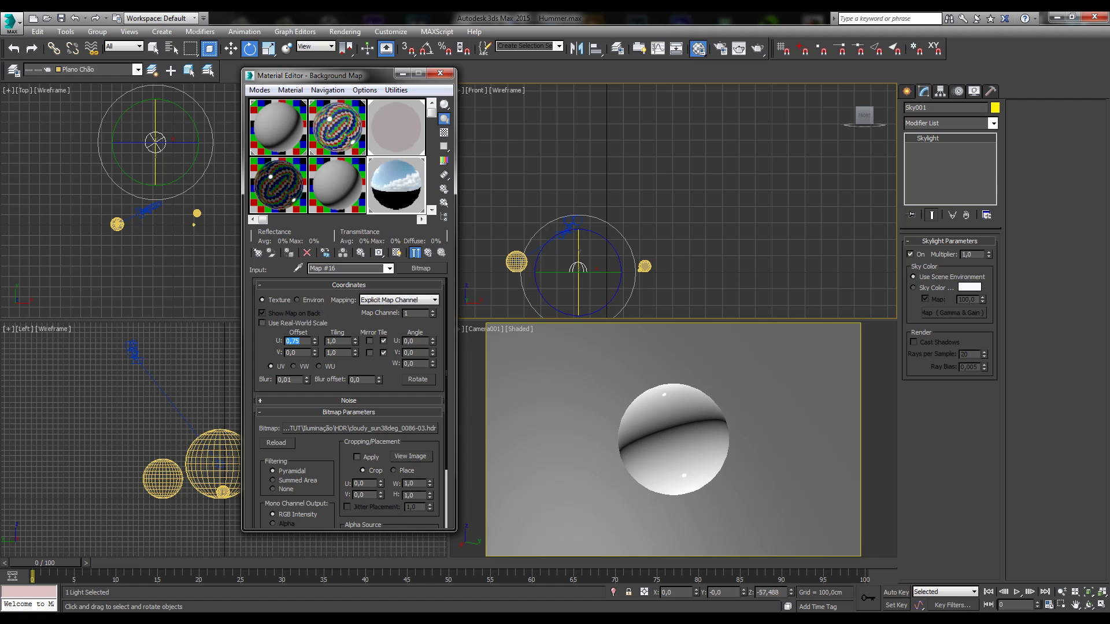
text(1)
key(Return)
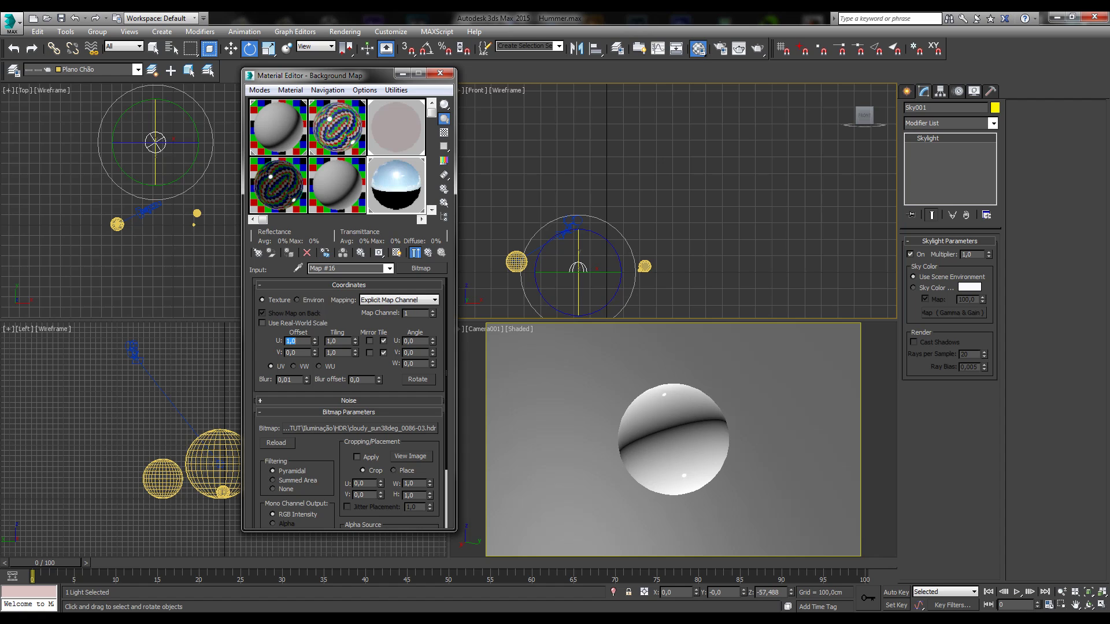
Set the render output width to 800, start a test render of the camera view, and close it
right_click(705, 345)
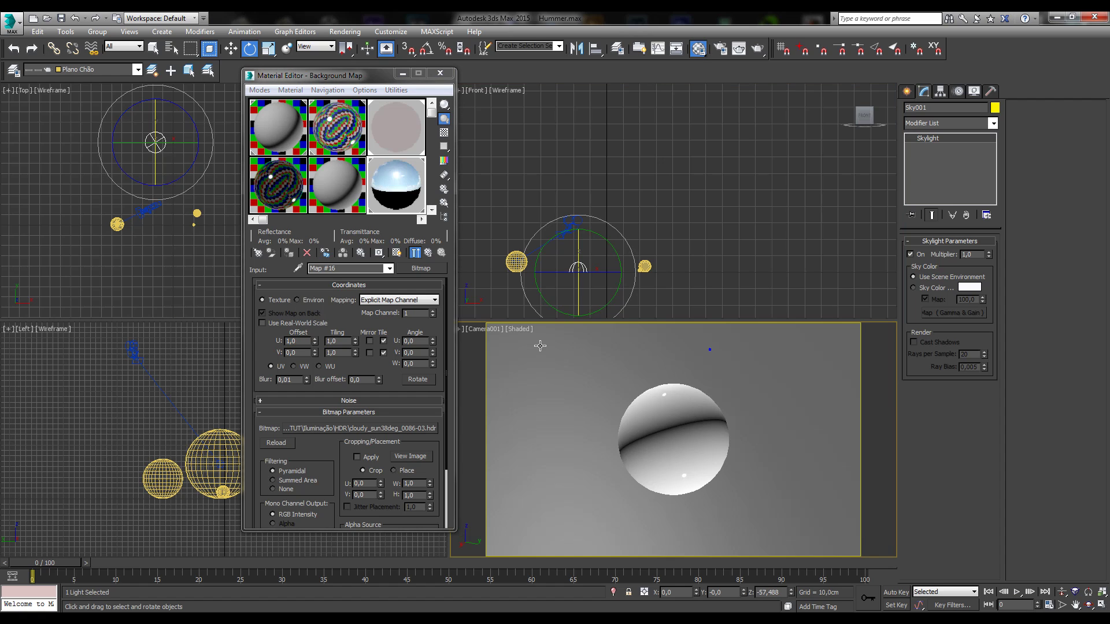
click(720, 49)
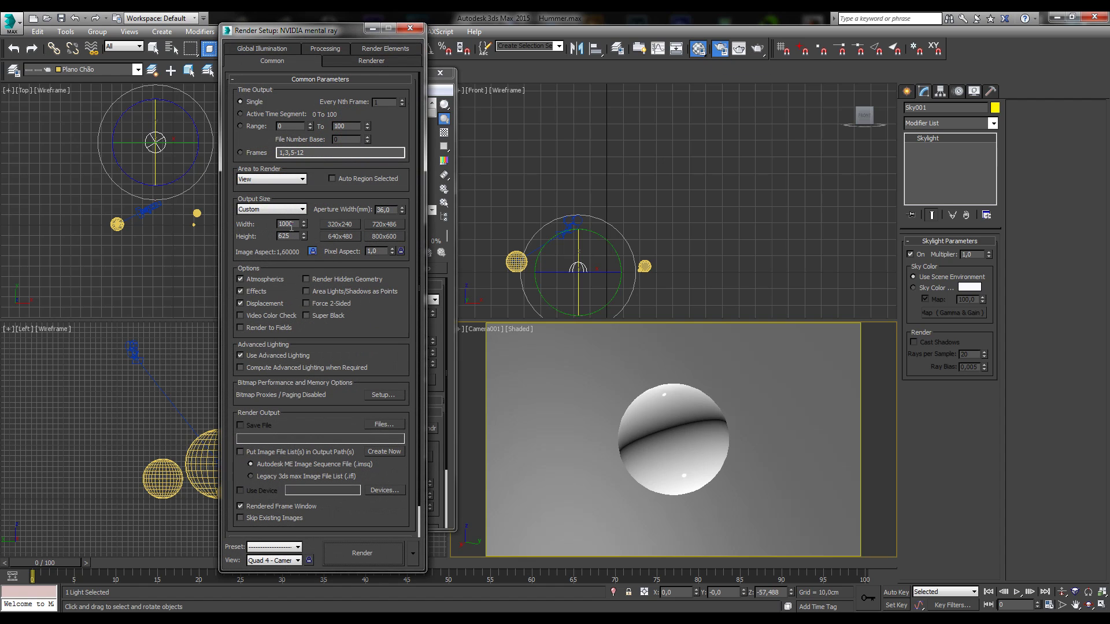
drag(291, 226, 274, 227)
text(800)
key(Return)
click(386, 550)
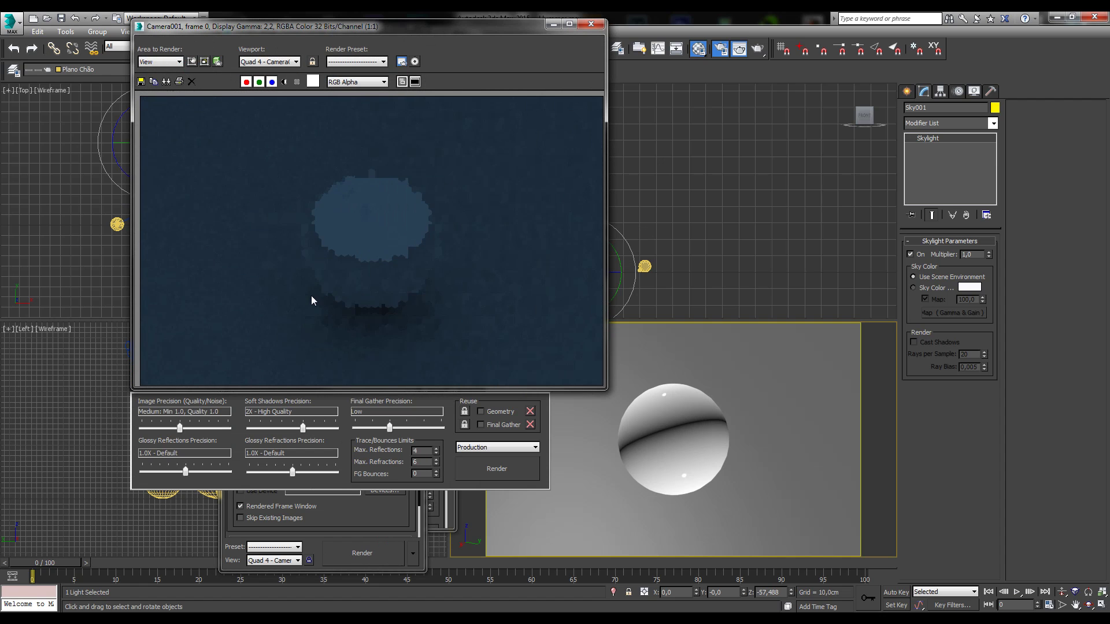
click(591, 24)
drag(331, 31, 225, 39)
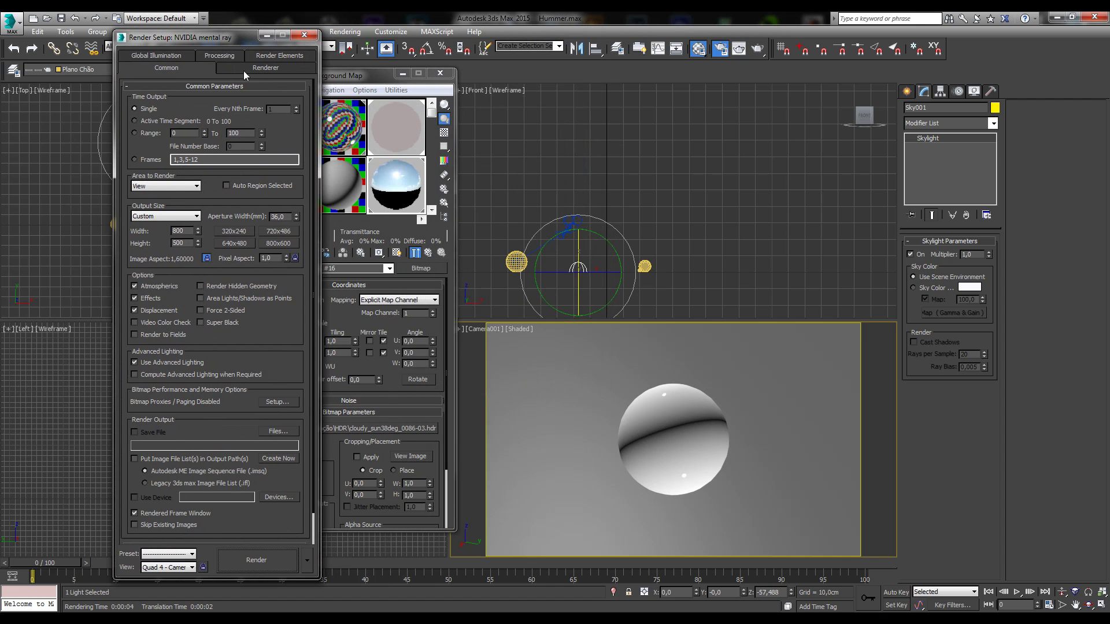
Switch the HDR bitmap's coordinates to Environ with Spherical Environment mapping and reset its U offset to 0
click(396, 181)
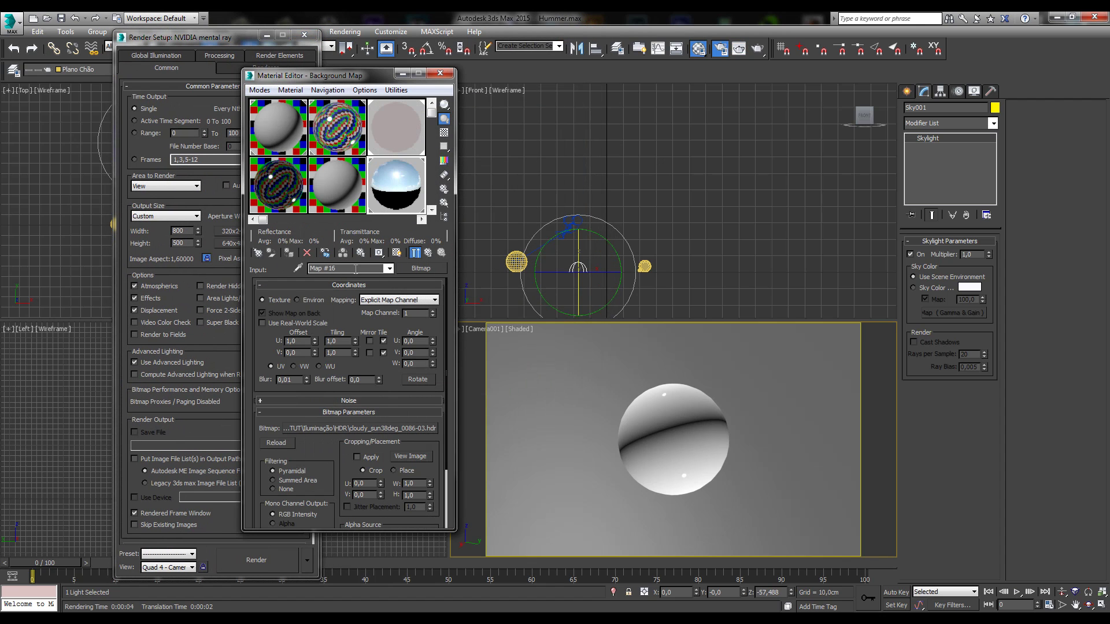
click(308, 298)
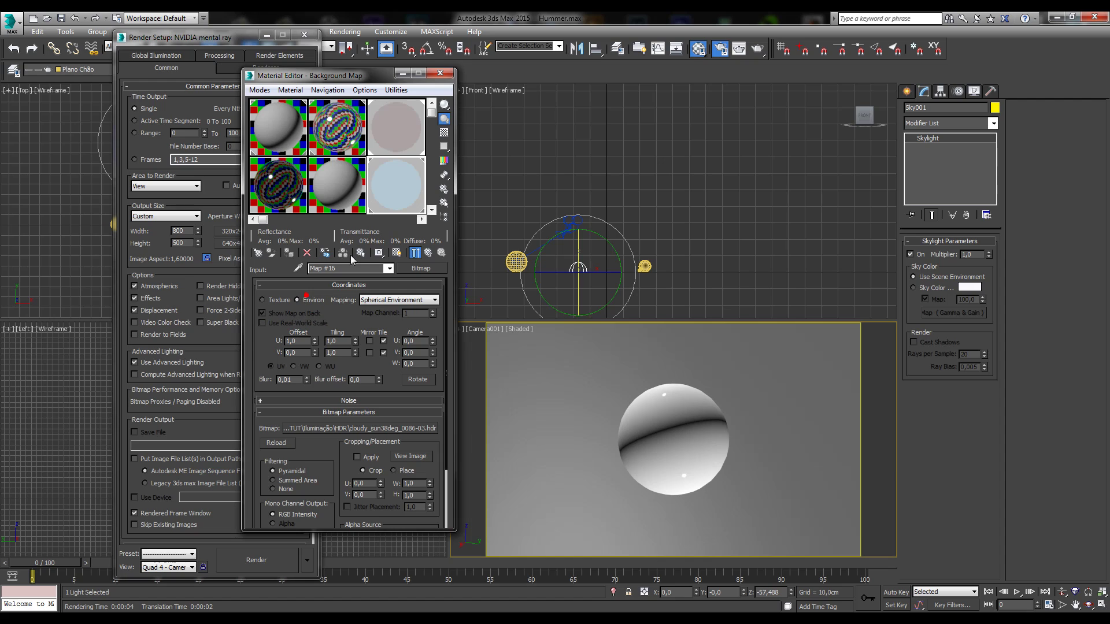
click(348, 184)
click(373, 181)
click(283, 301)
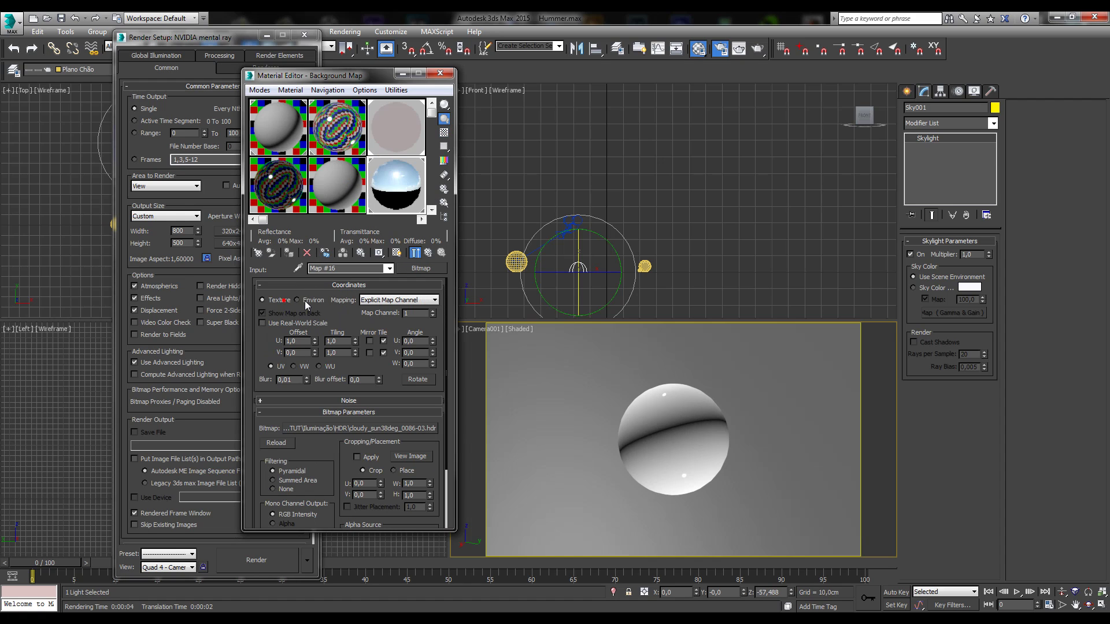
click(298, 301)
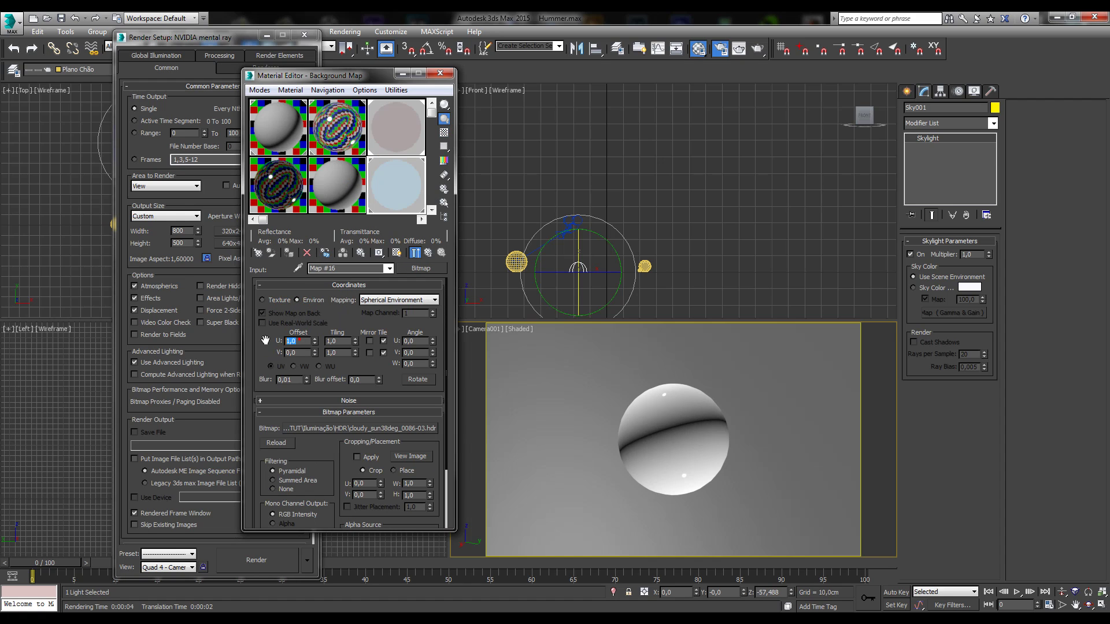
text(,)
Assign the background map from the material editor to the scene's environment map as an instance
click(382, 31)
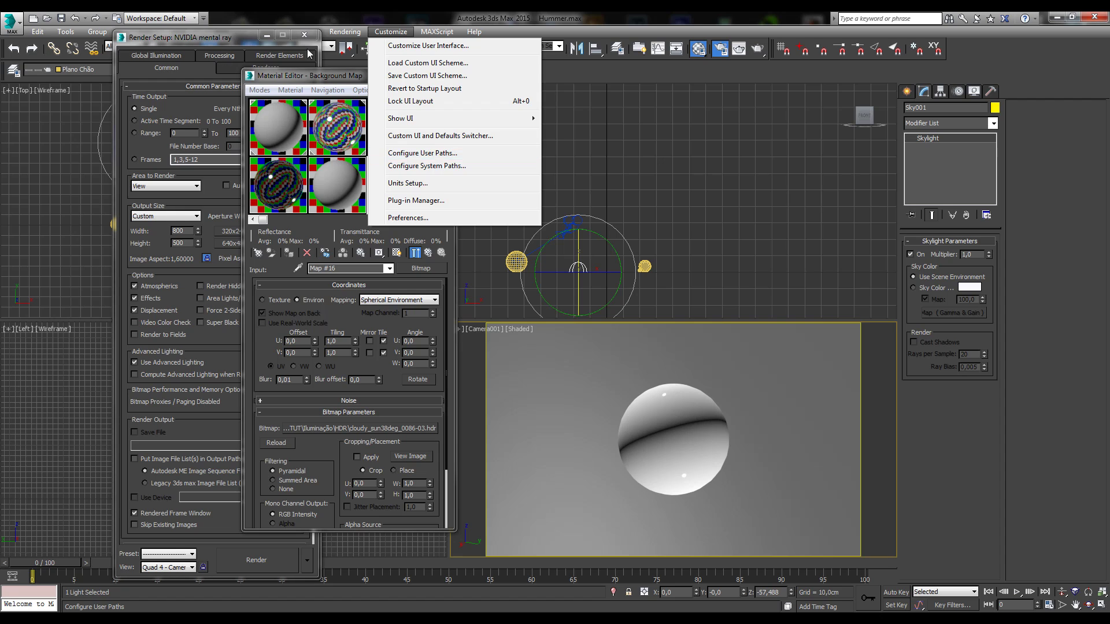
mouse_move(344, 31)
click(364, 135)
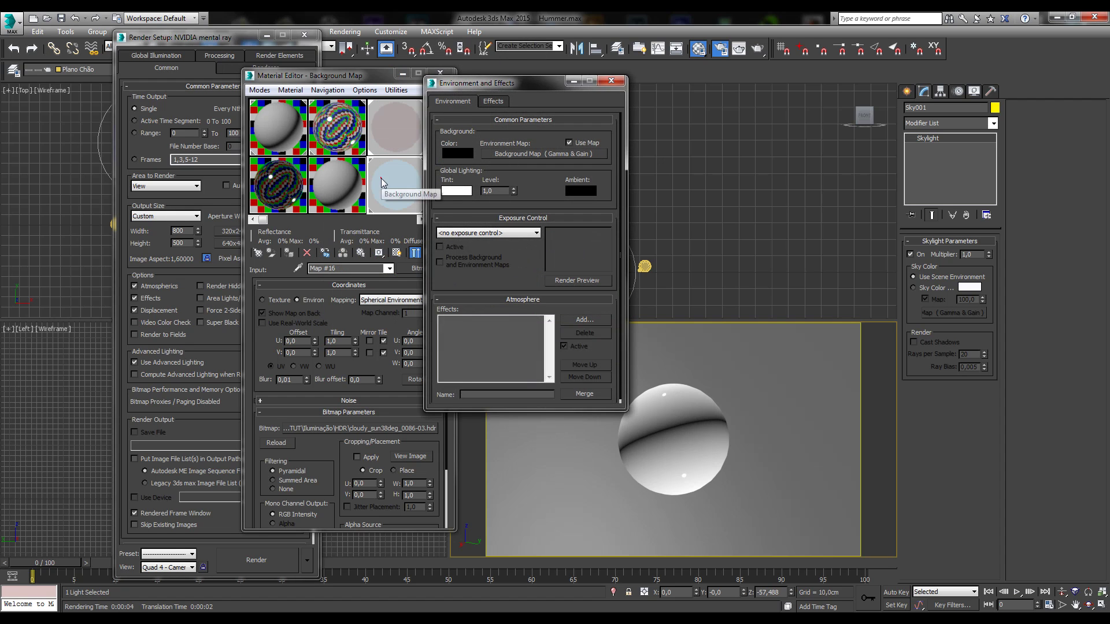
drag(541, 154, 395, 184)
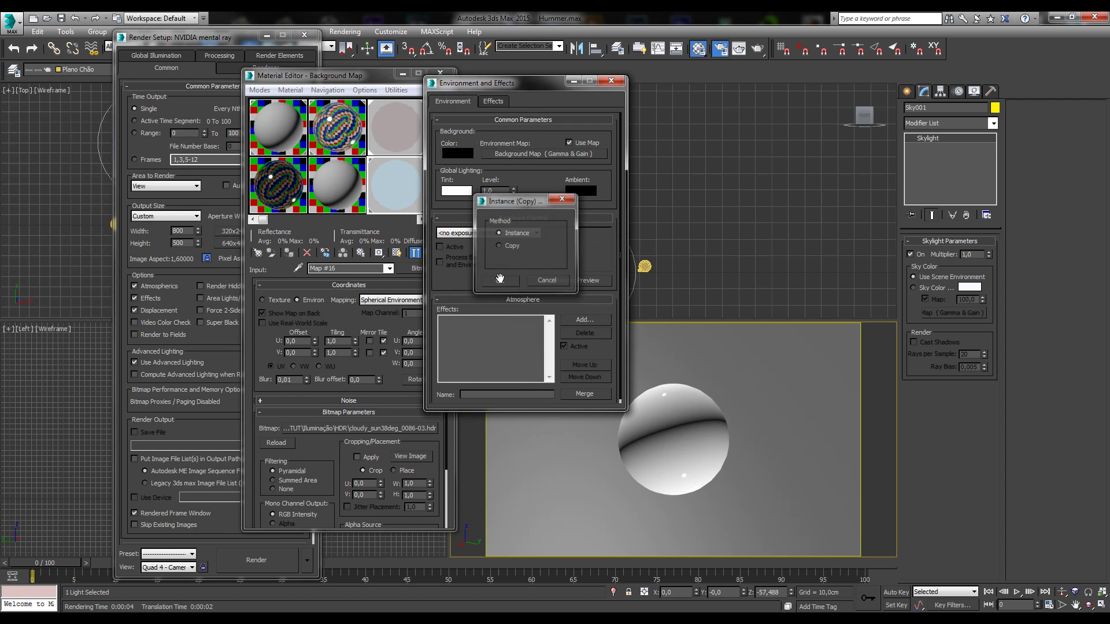
click(500, 278)
click(541, 186)
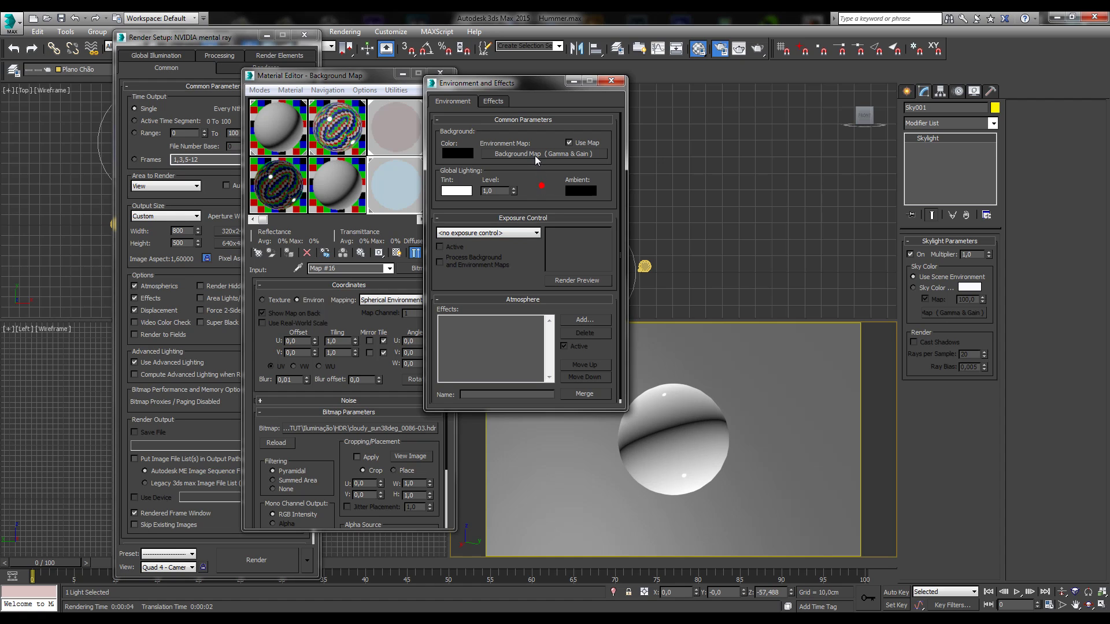
click(611, 81)
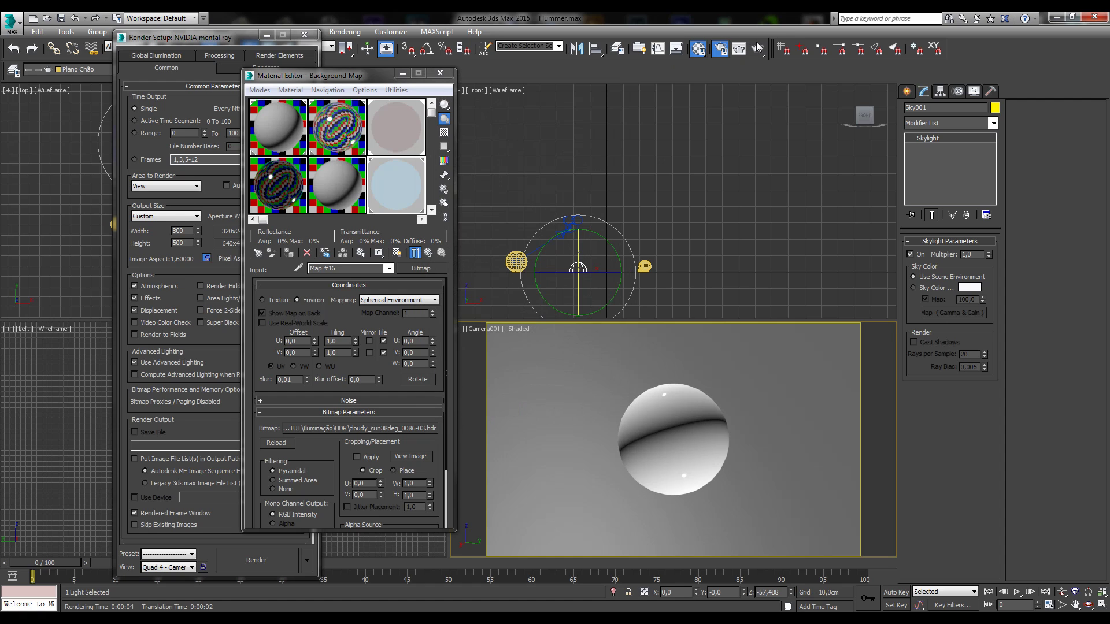
Render the camera view with the HDR environment and move the render window clear of the material settings
right_click(656, 448)
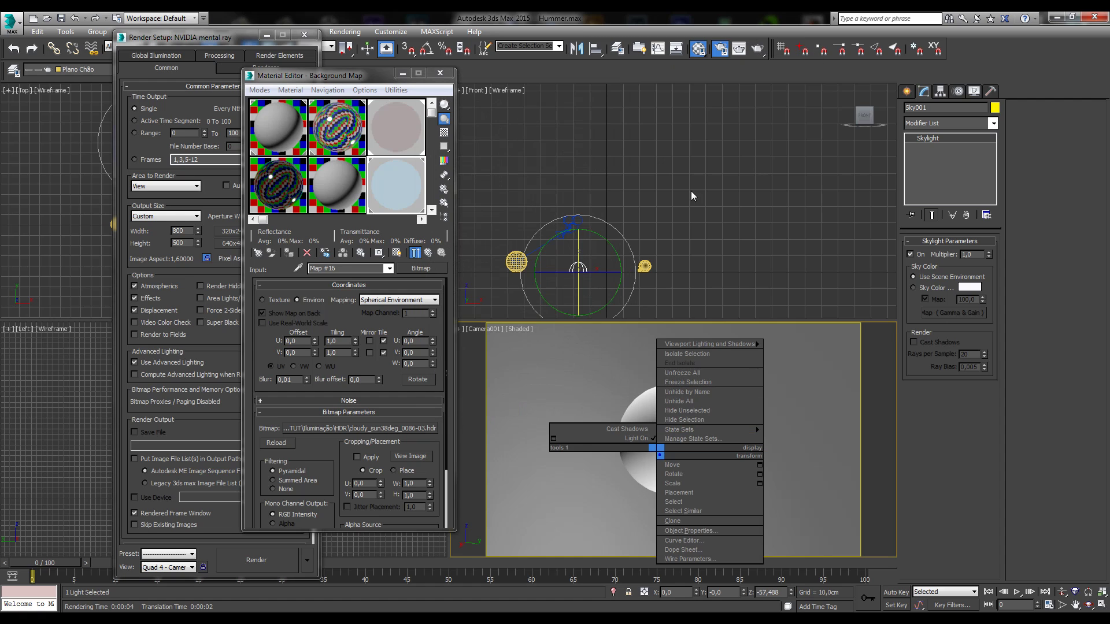
click(755, 52)
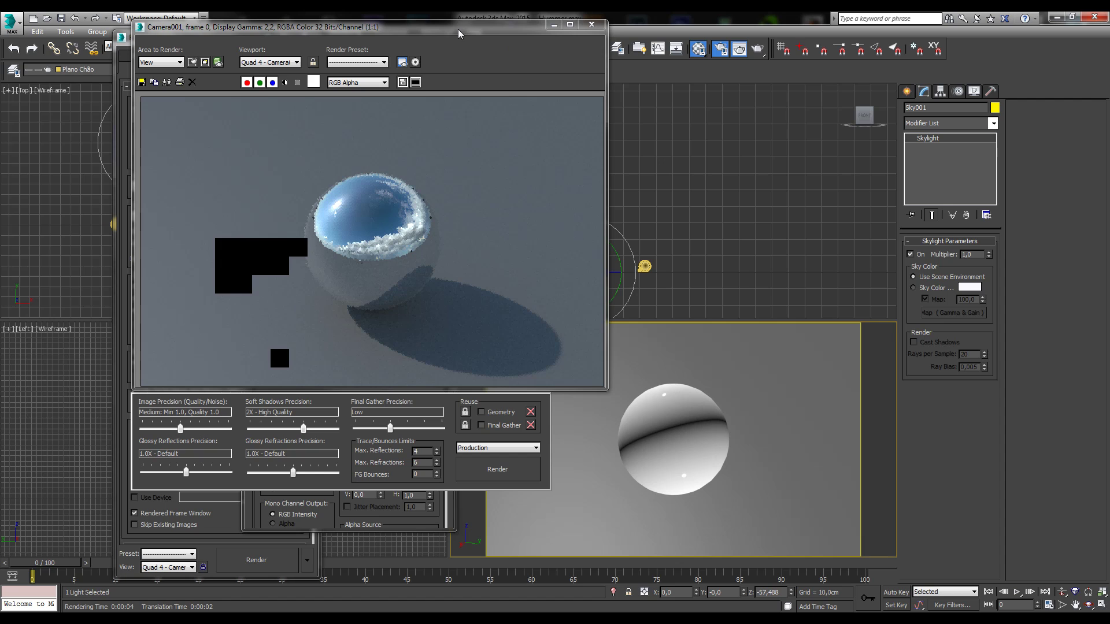
drag(460, 28, 943, 36)
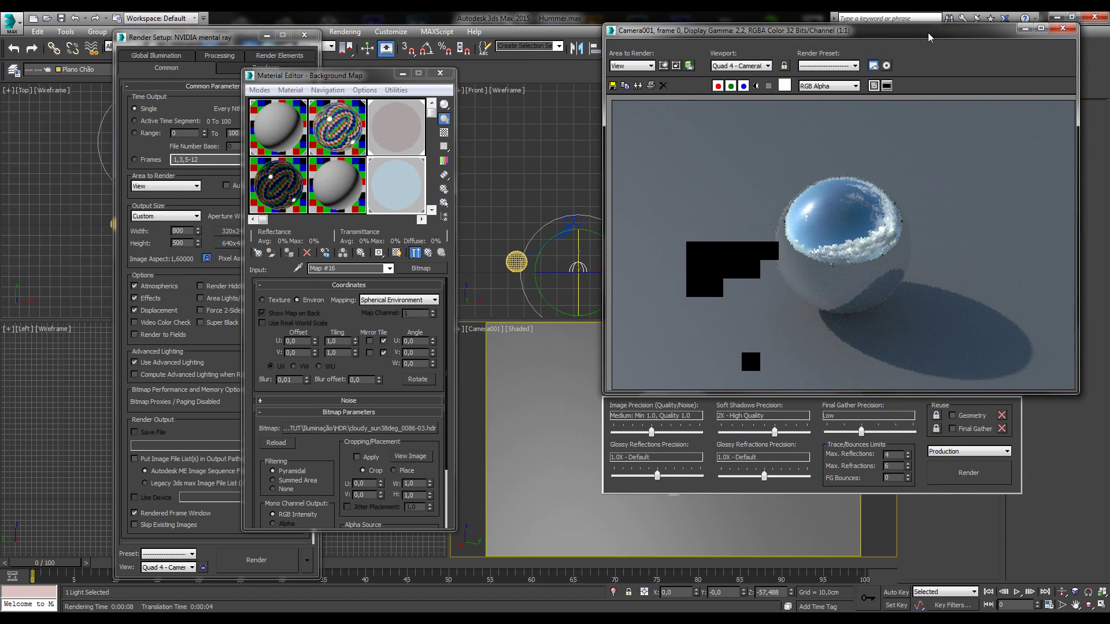
Try a U offset of 0,25 on the HDR bitmap and render the camera view again
click(296, 341)
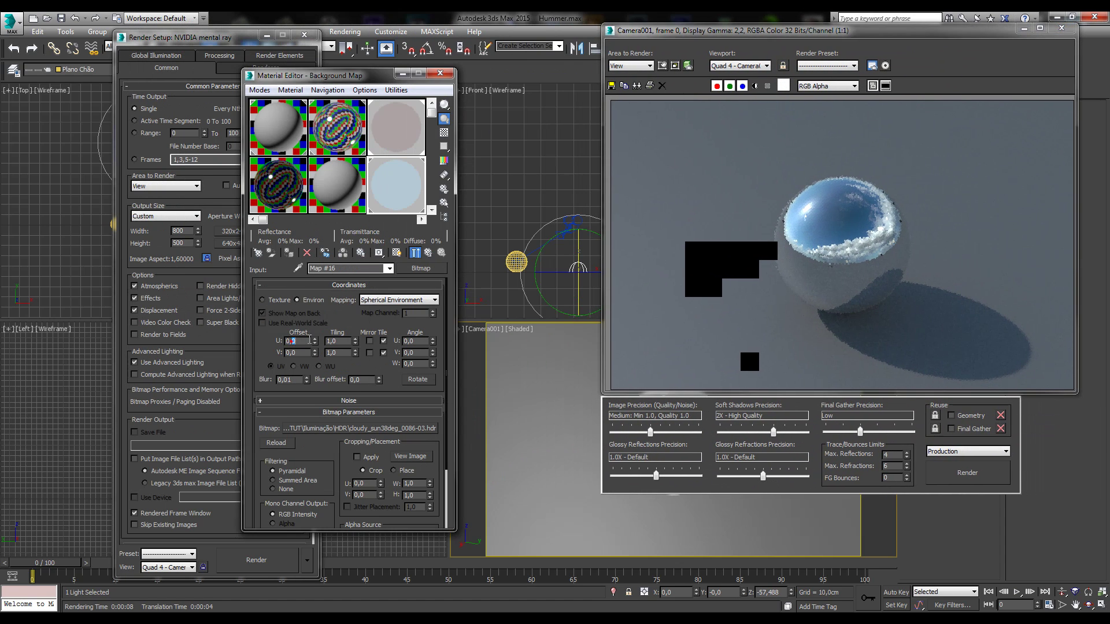
text(0,25)
key(Return)
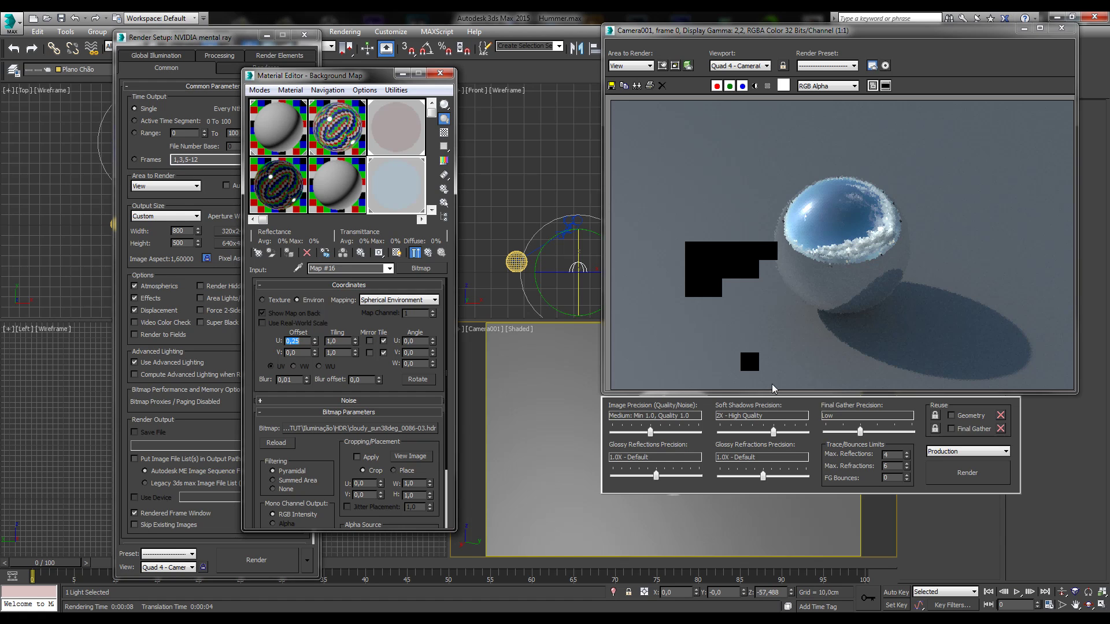
click(977, 479)
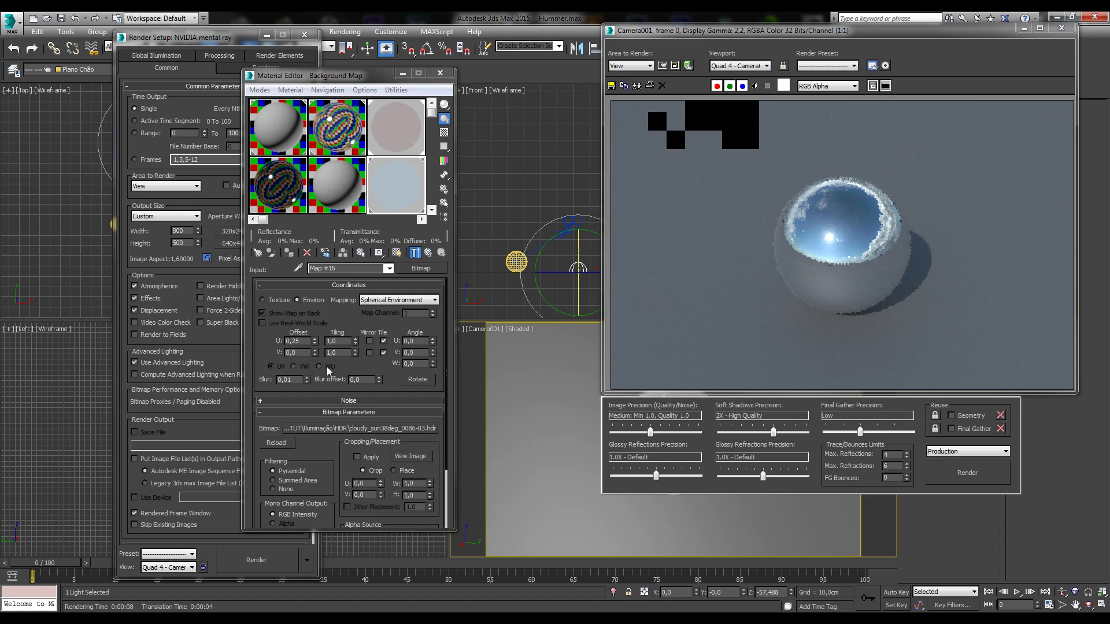
Set the HDR bitmap's U offset to 0,5 and render the camera view to check the shadow direction
drag(293, 341, 302, 341)
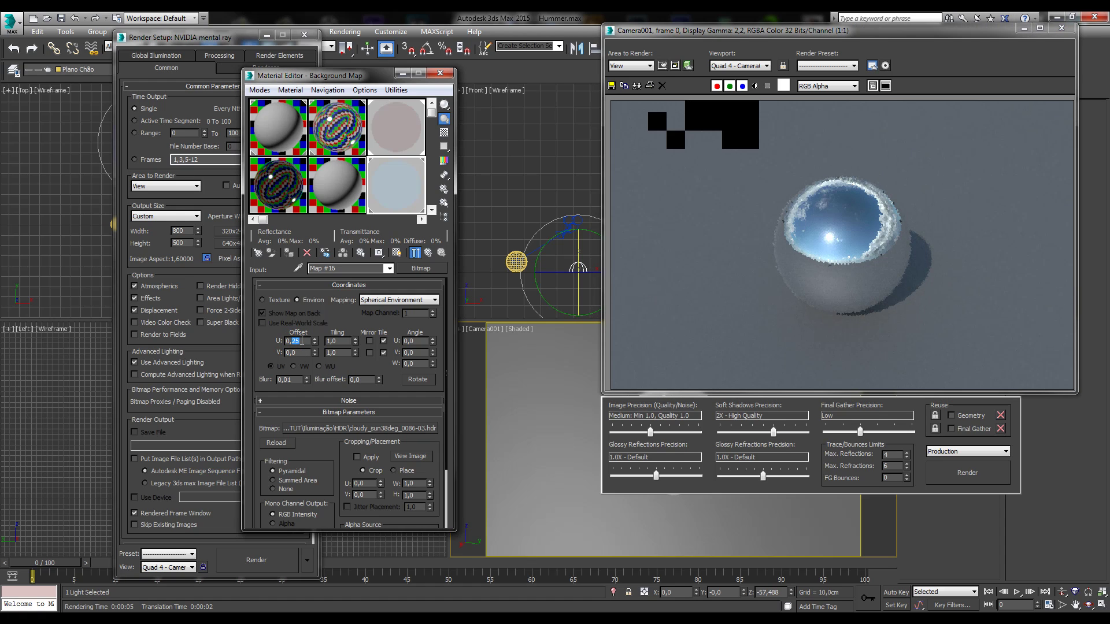
text(5)
key(Return)
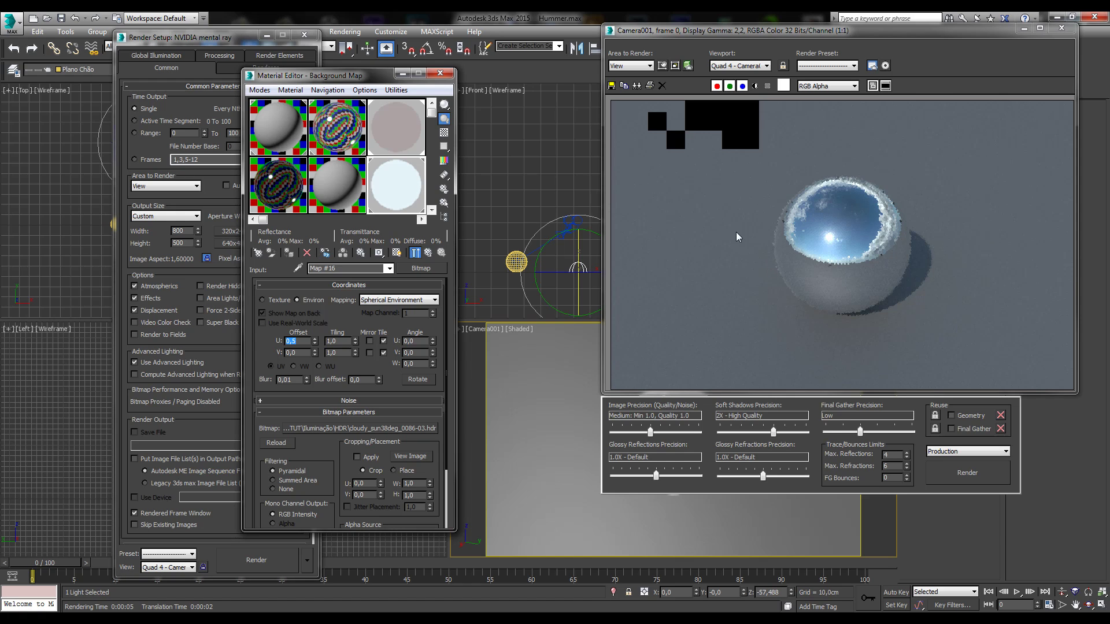
click(975, 479)
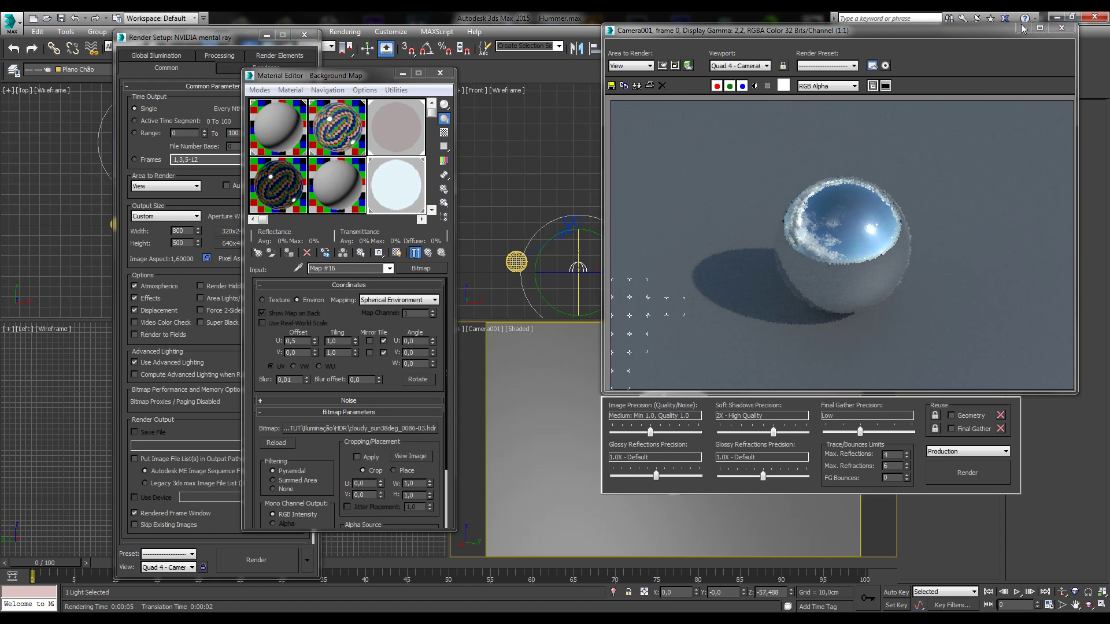
Close the render, material and render settings windows, and deselect the skylight in the four-view layout
click(1061, 28)
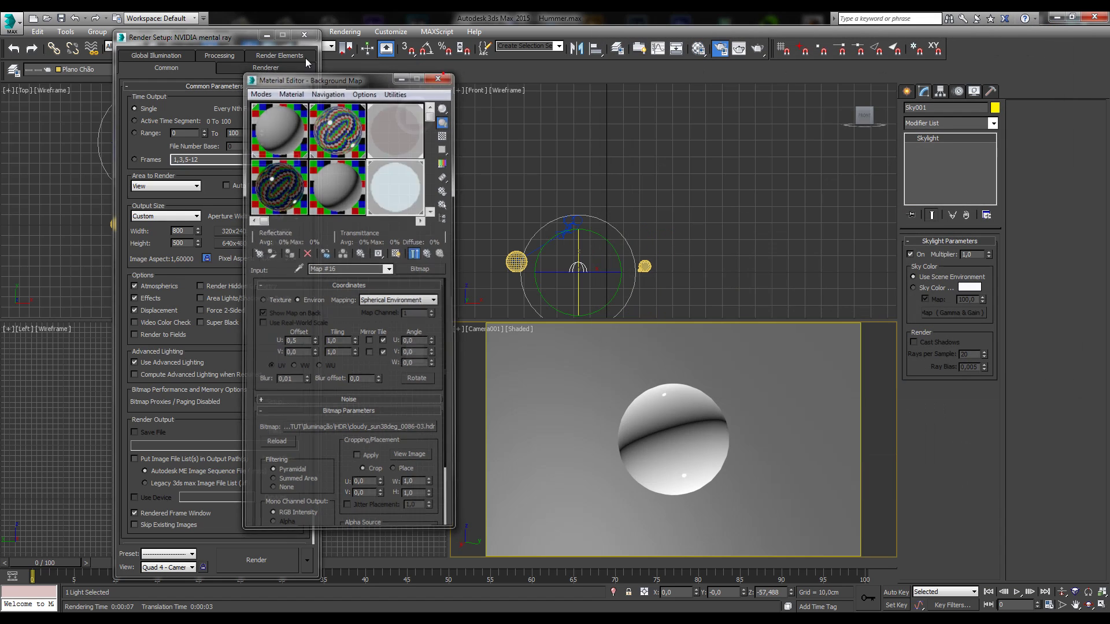
click(440, 73)
click(304, 34)
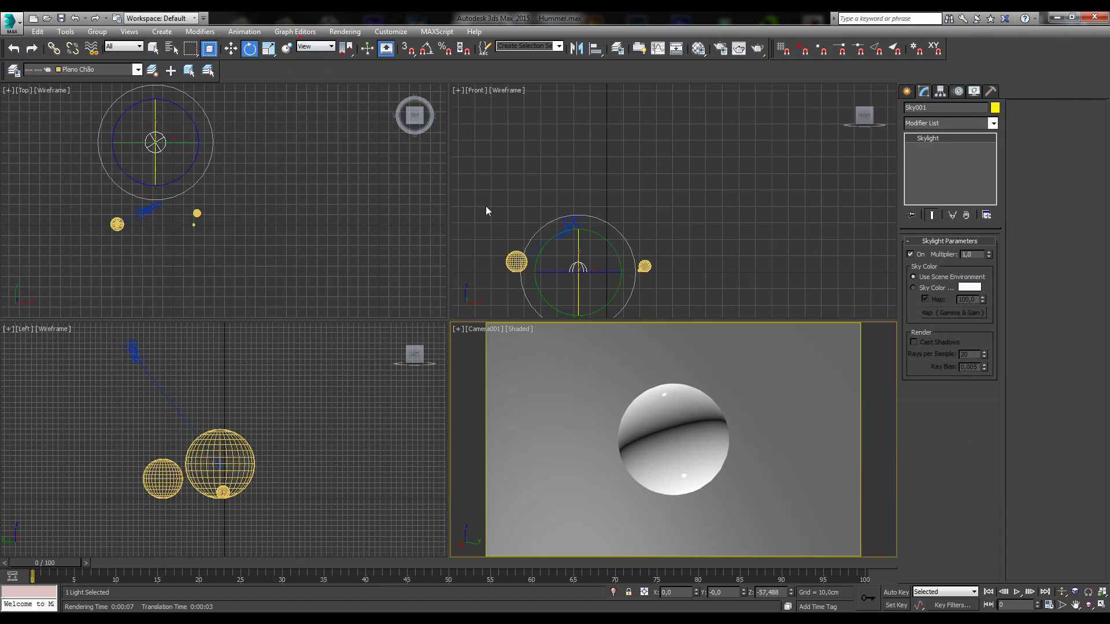
click(1101, 605)
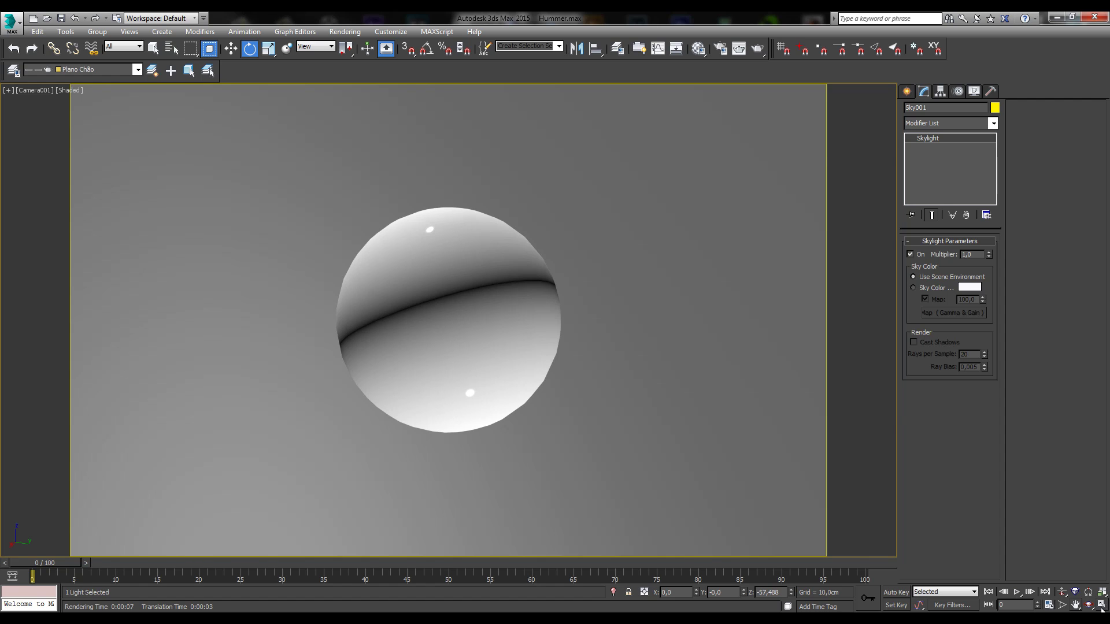
click(1102, 606)
click(356, 237)
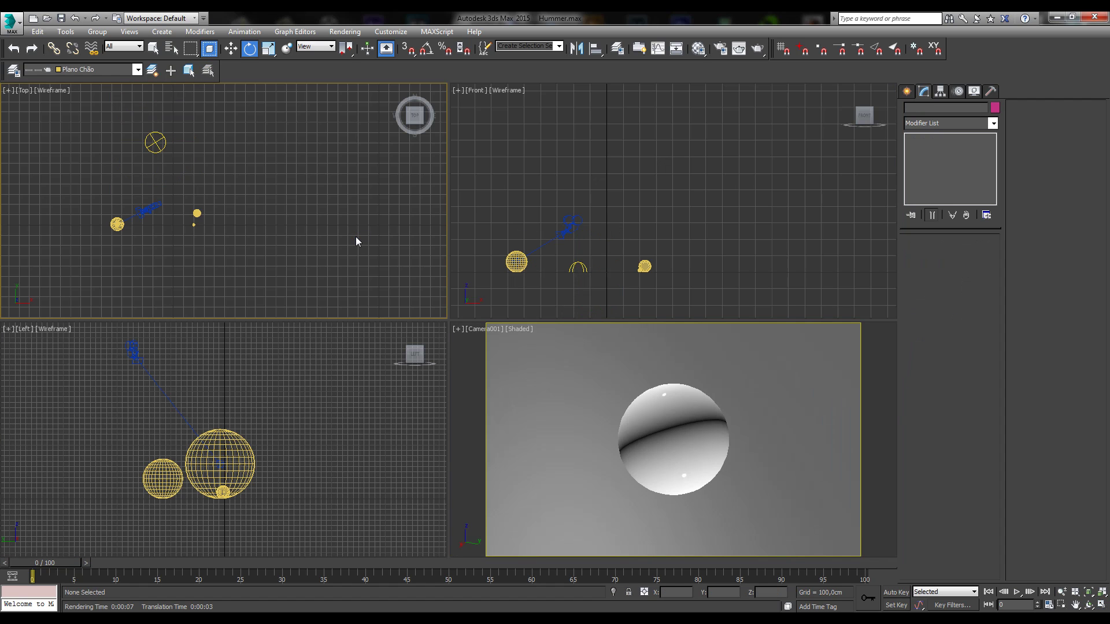